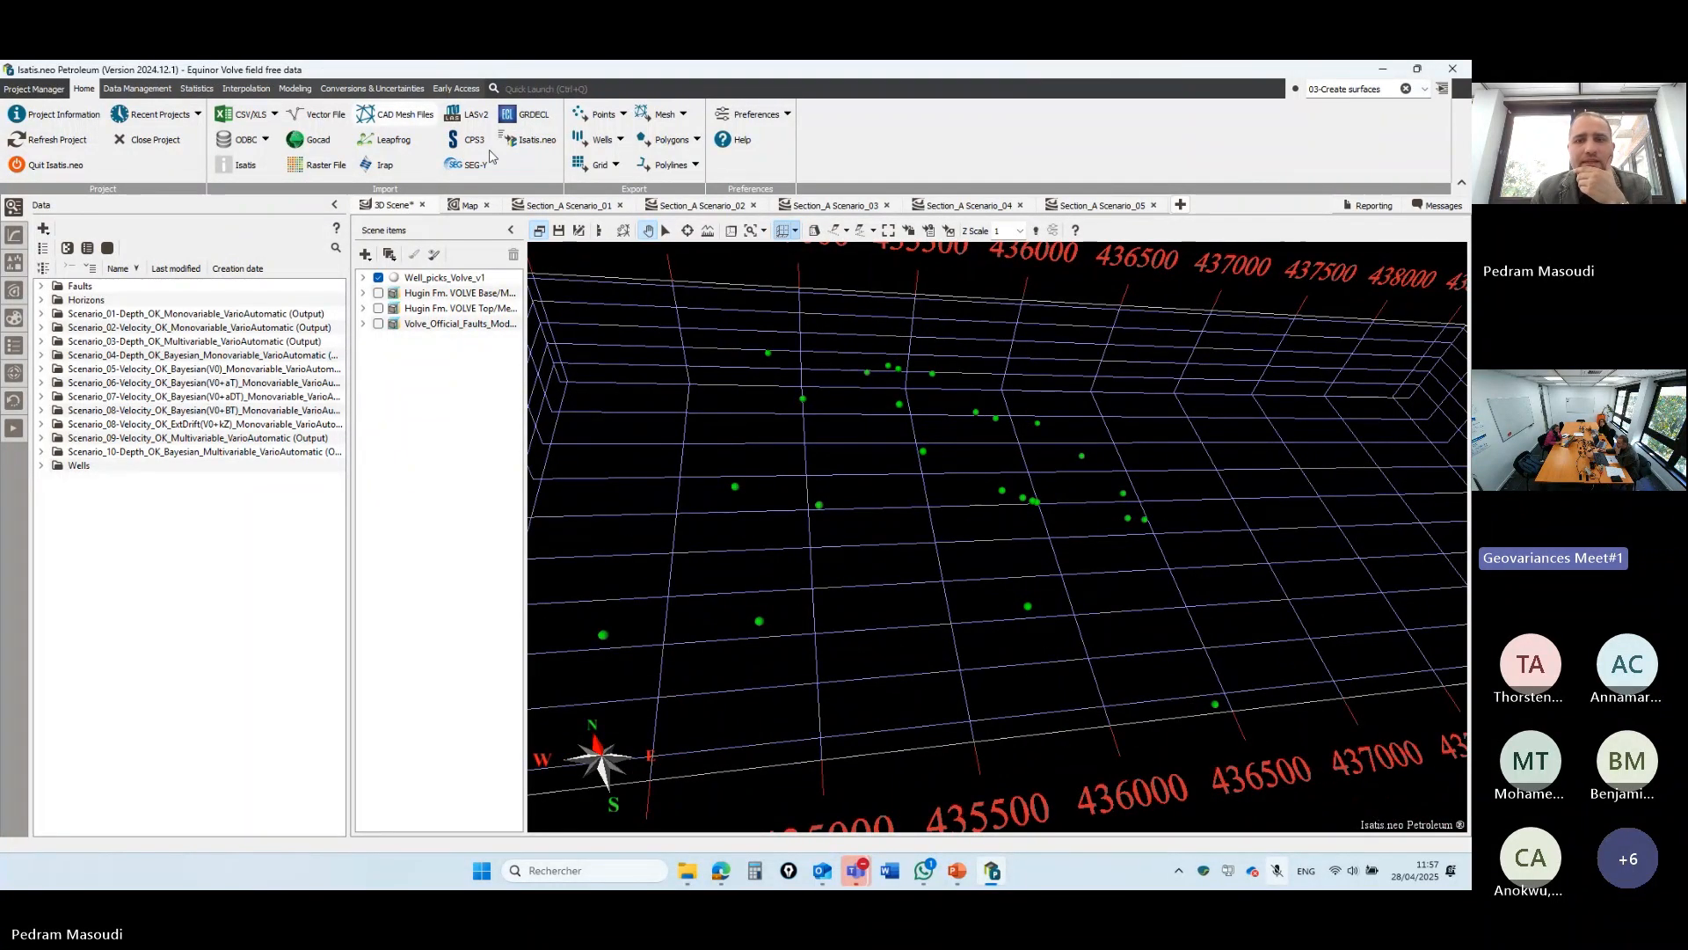
- Show the Volve_Official_Faults fault model among the well picks in the 3D scene
drag(871, 519, 1081, 615)
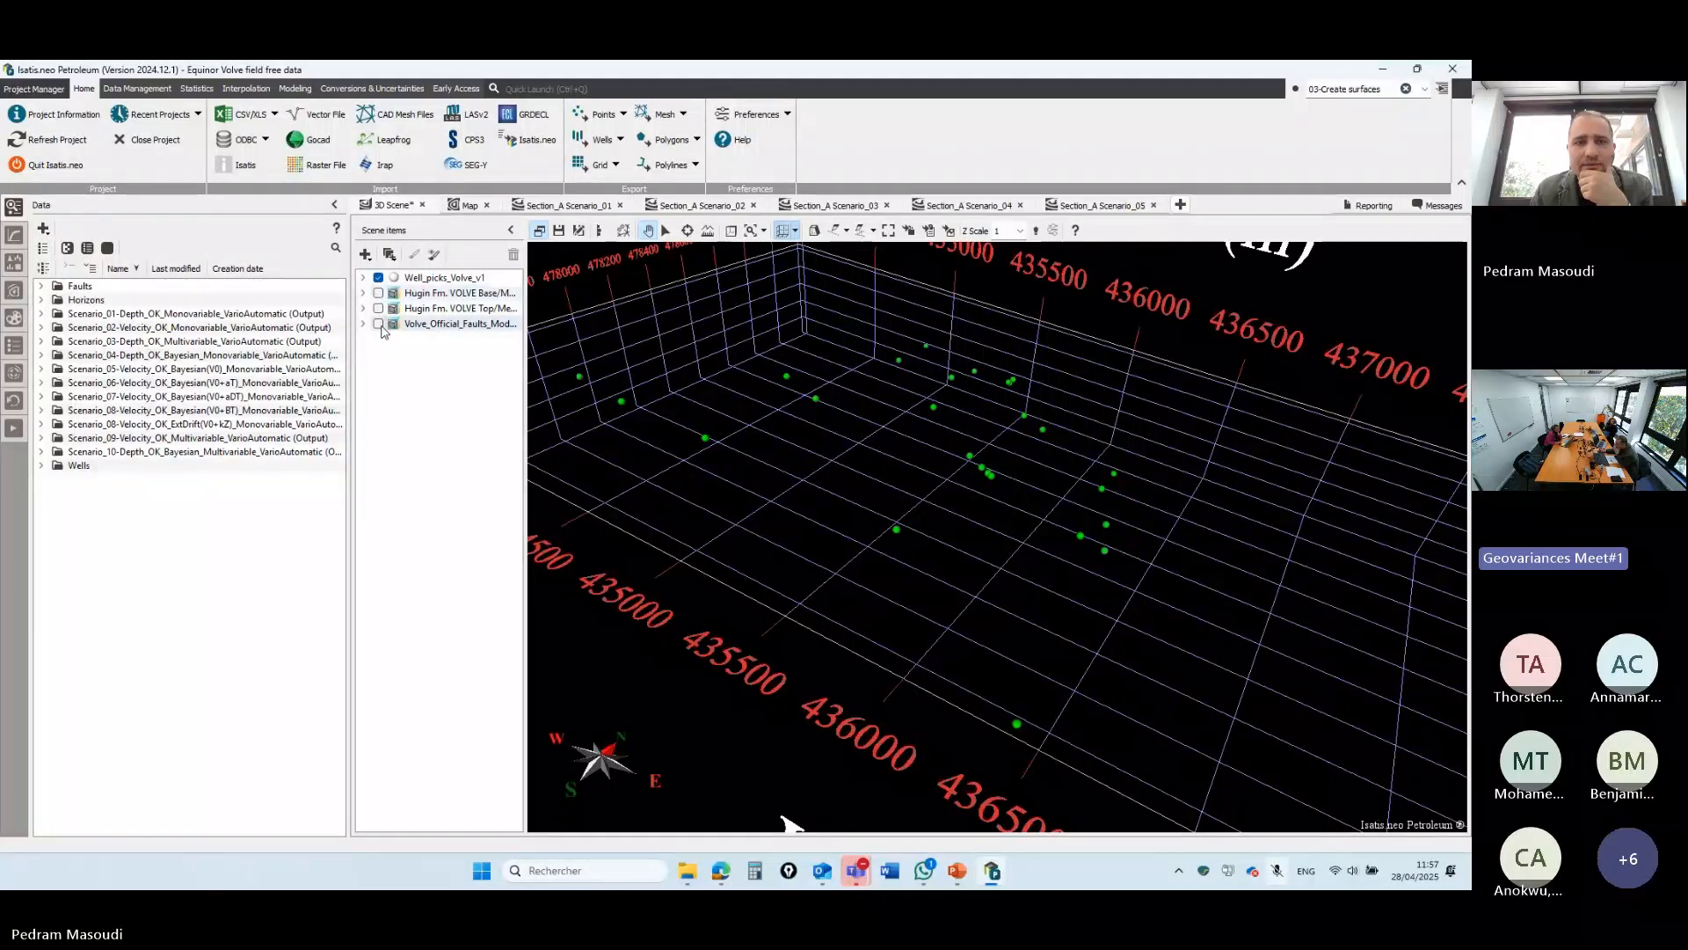
click(378, 323)
drag(794, 456, 917, 663)
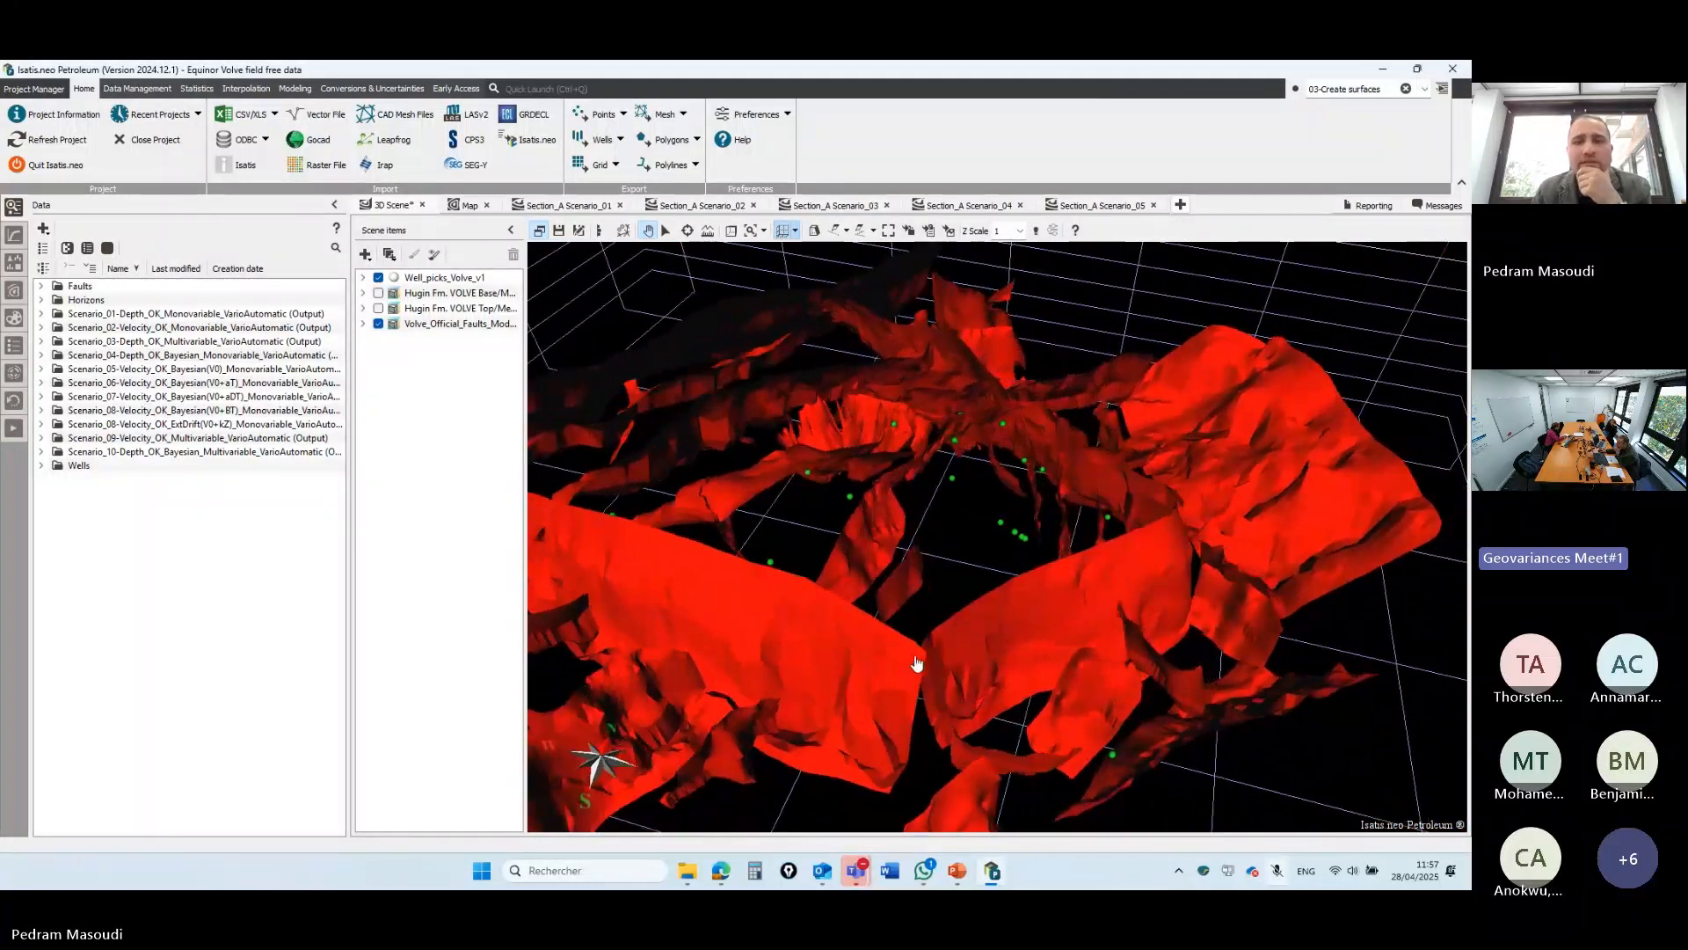
- Compare the Hugin Fm. VOLVE Top and Base horizons, leaving only the Top horizon displayed
click(379, 309)
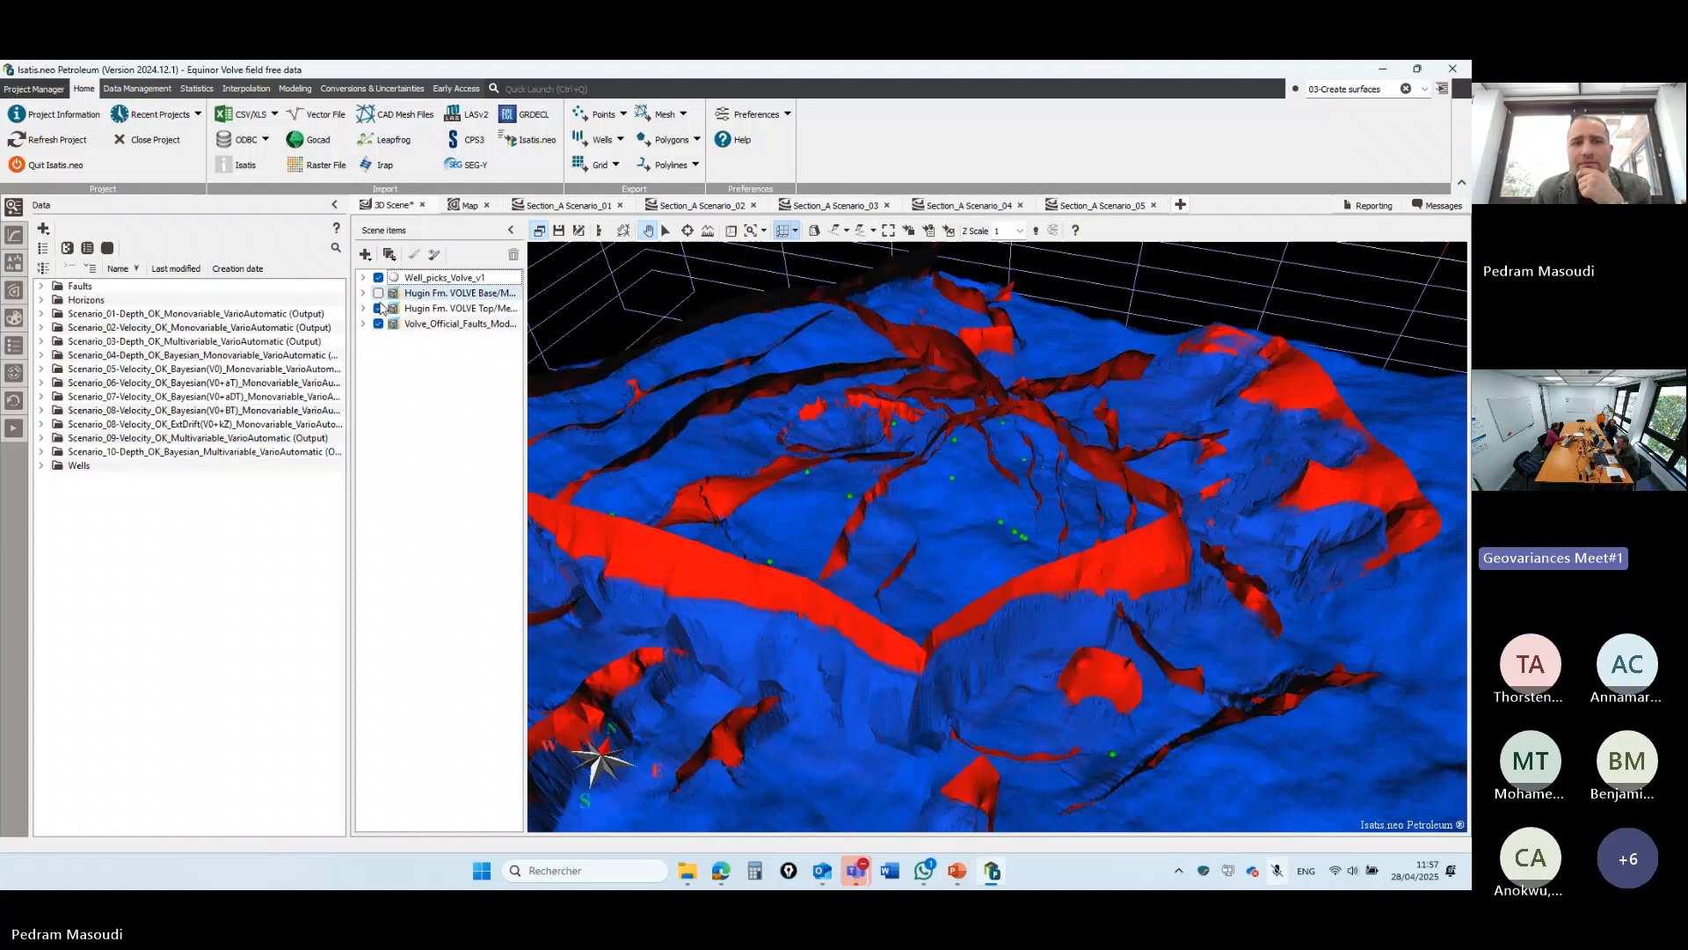
click(379, 309)
click(379, 309)
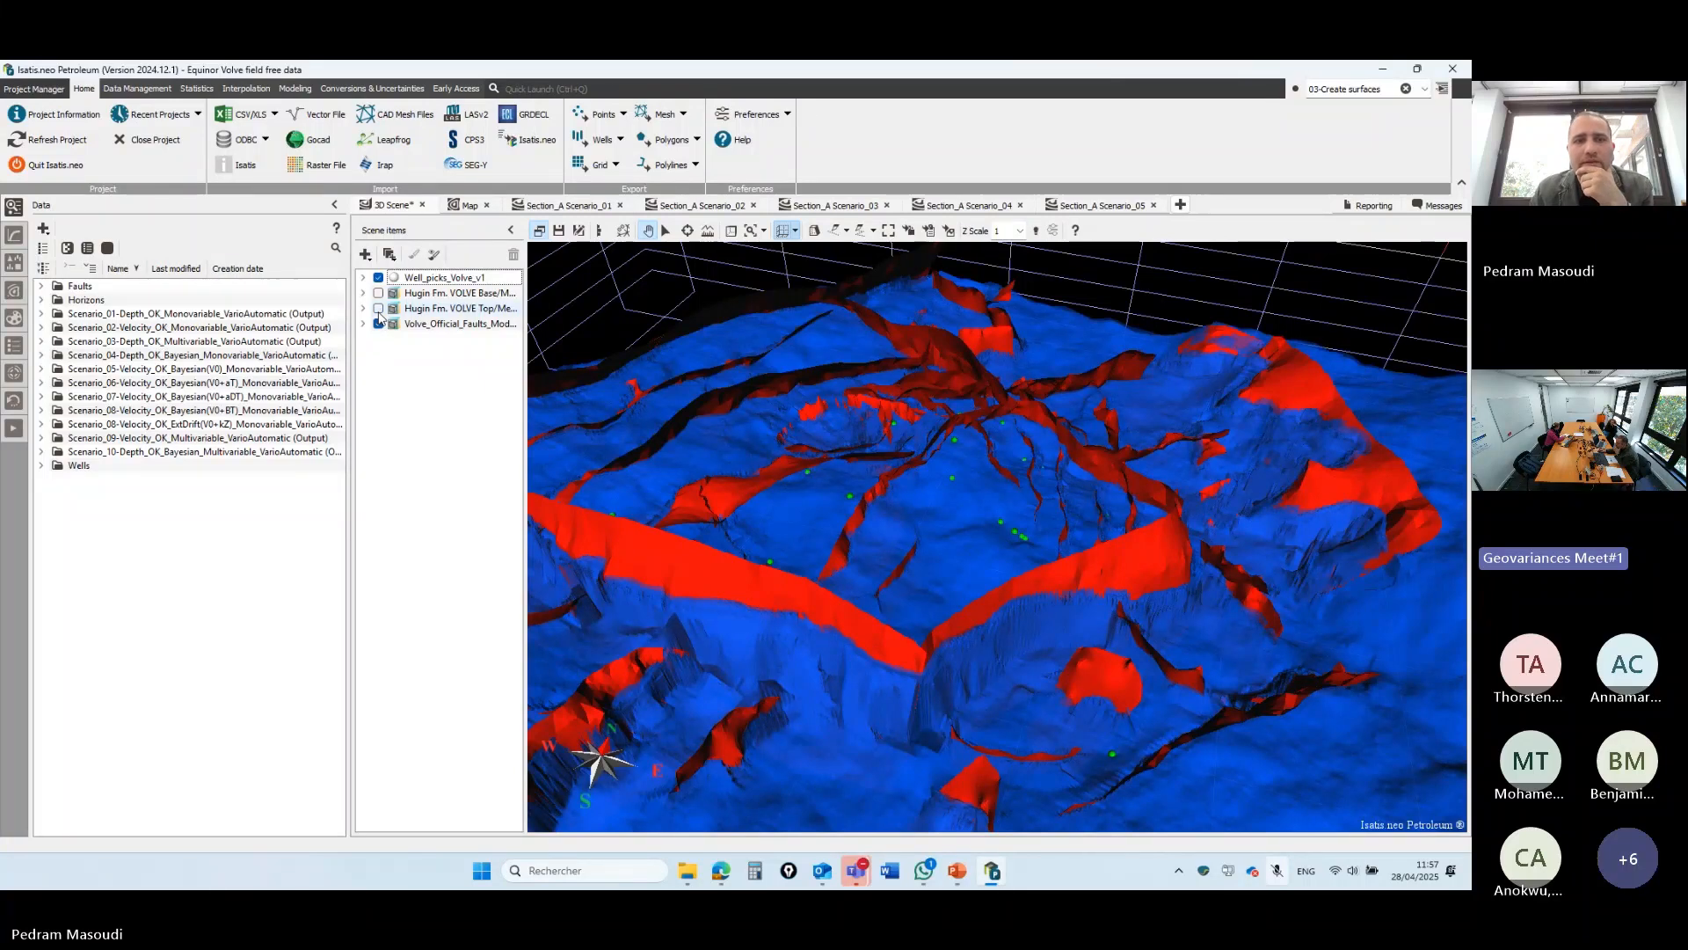
click(379, 308)
click(379, 293)
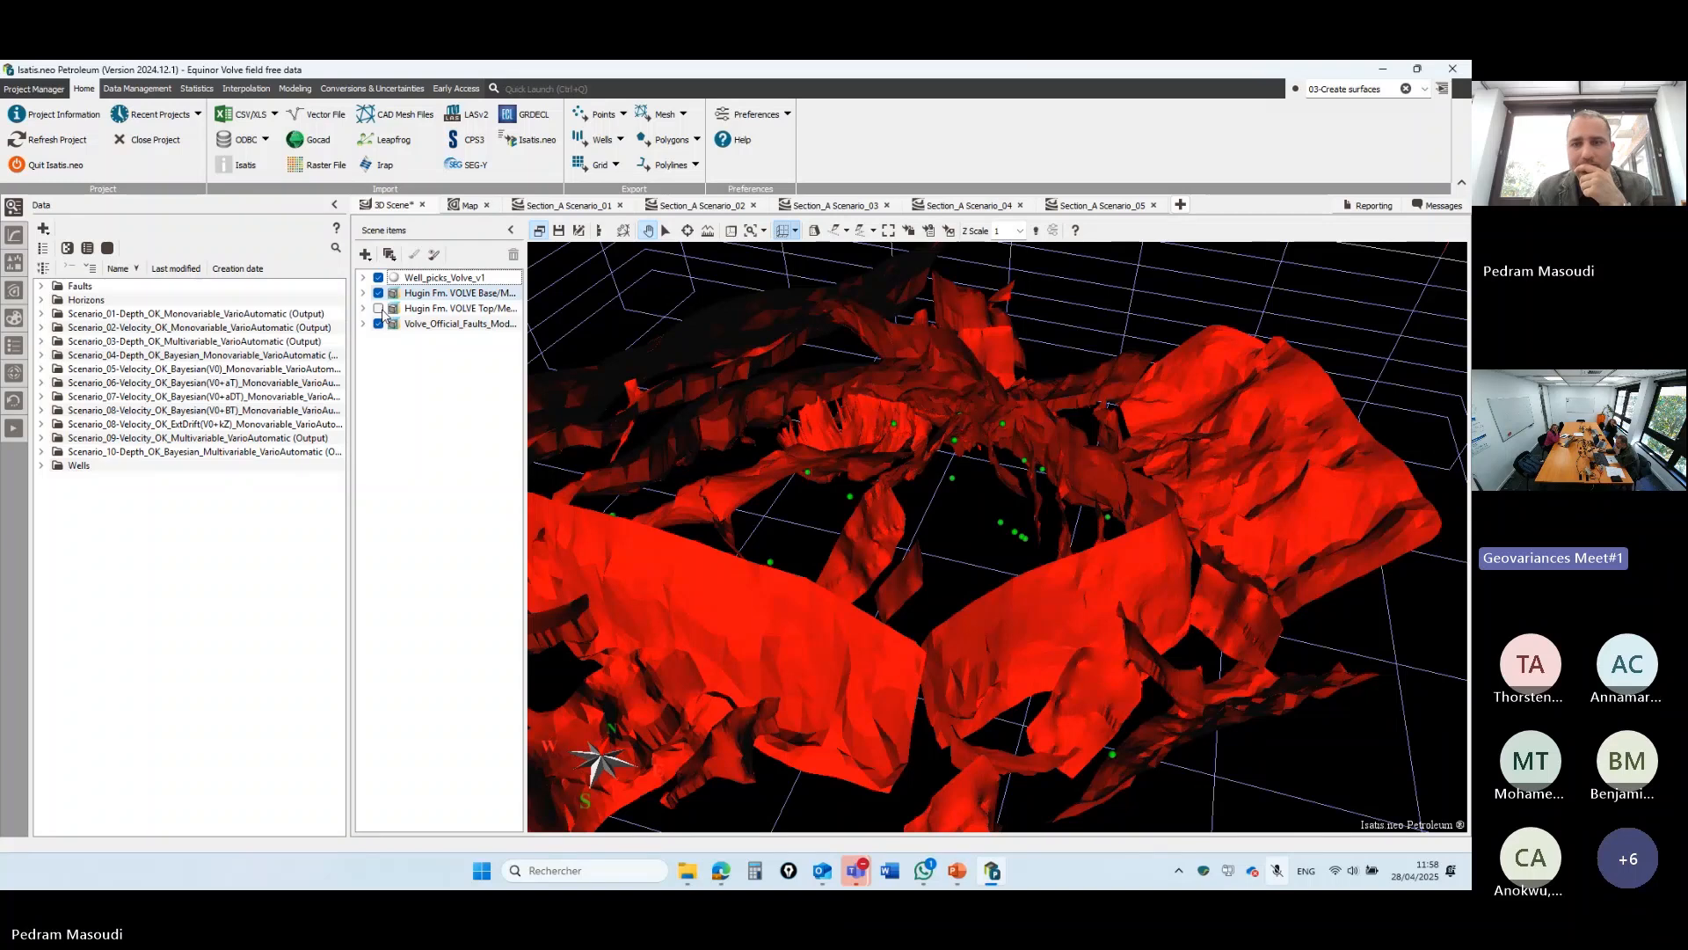
click(379, 309)
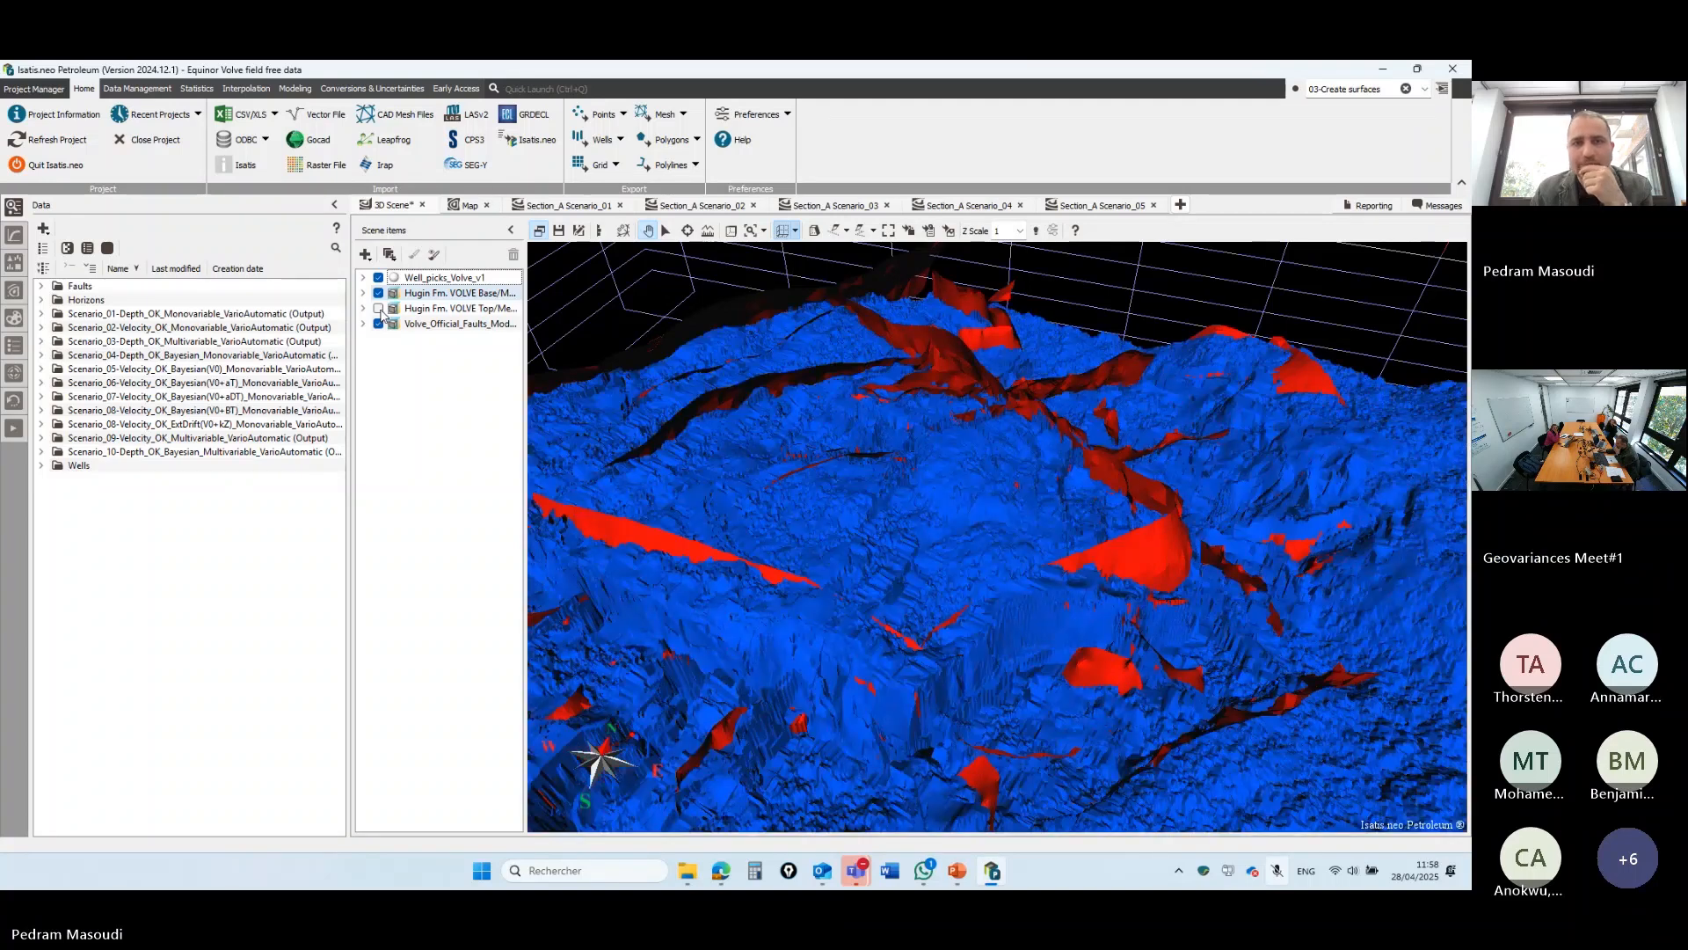
click(378, 293)
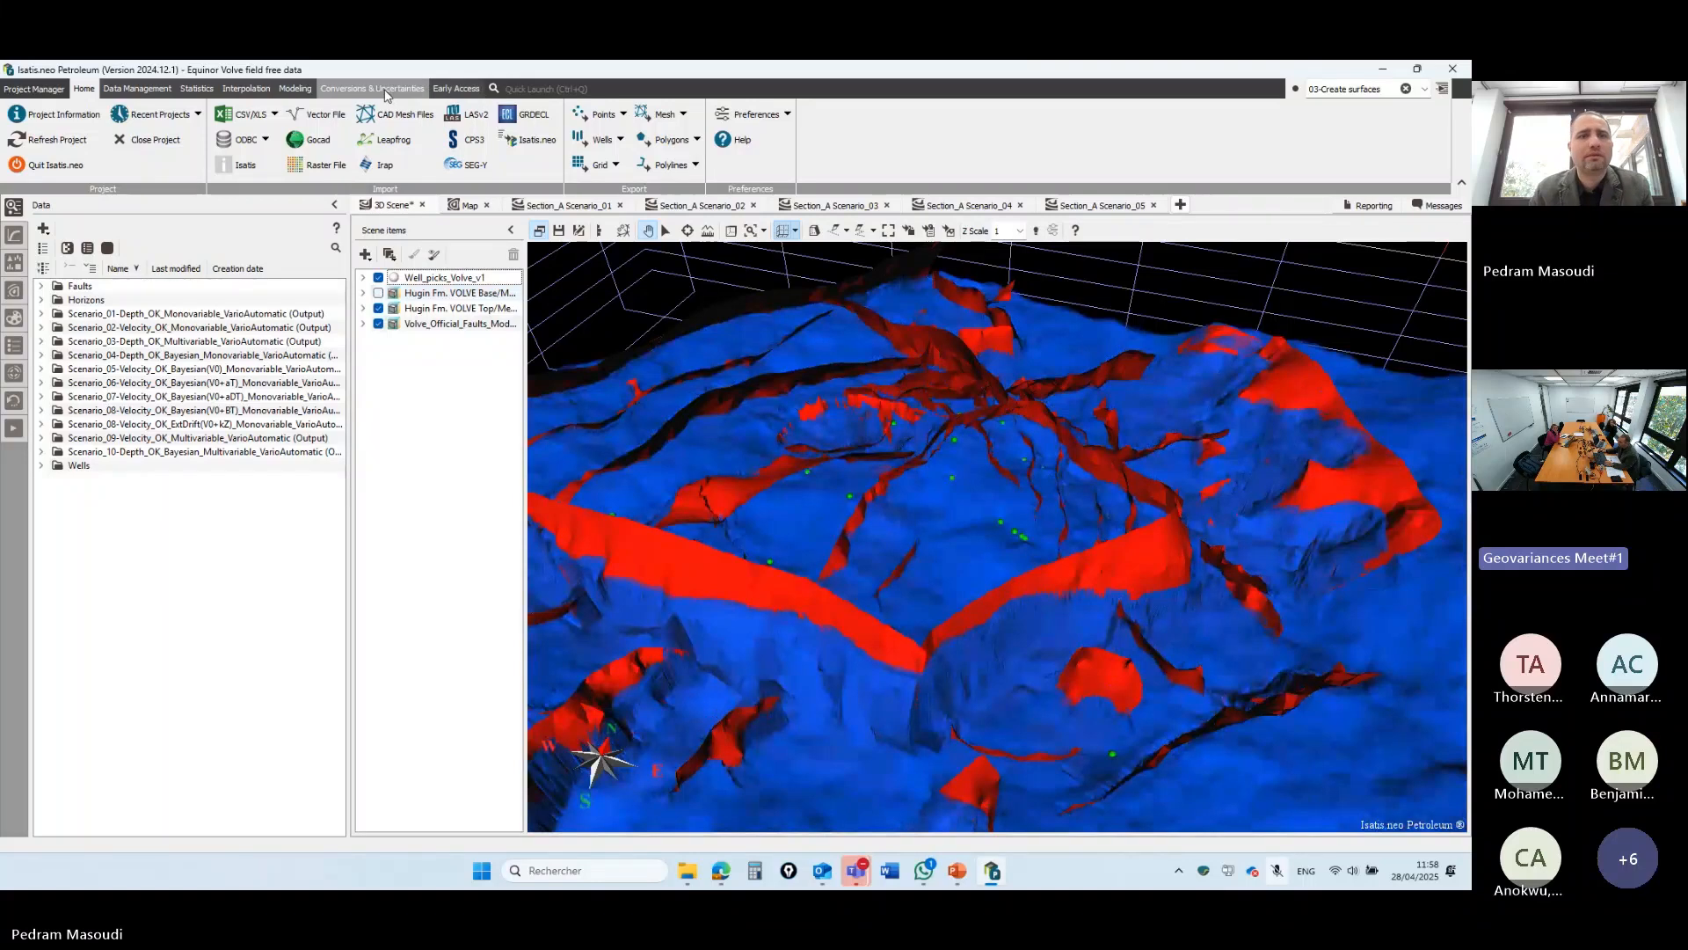
- Switch to the Conversions & Uncertainties ribbon and launch the screen annotation app from the taskbar
key(ctrl)
key(ctrl)
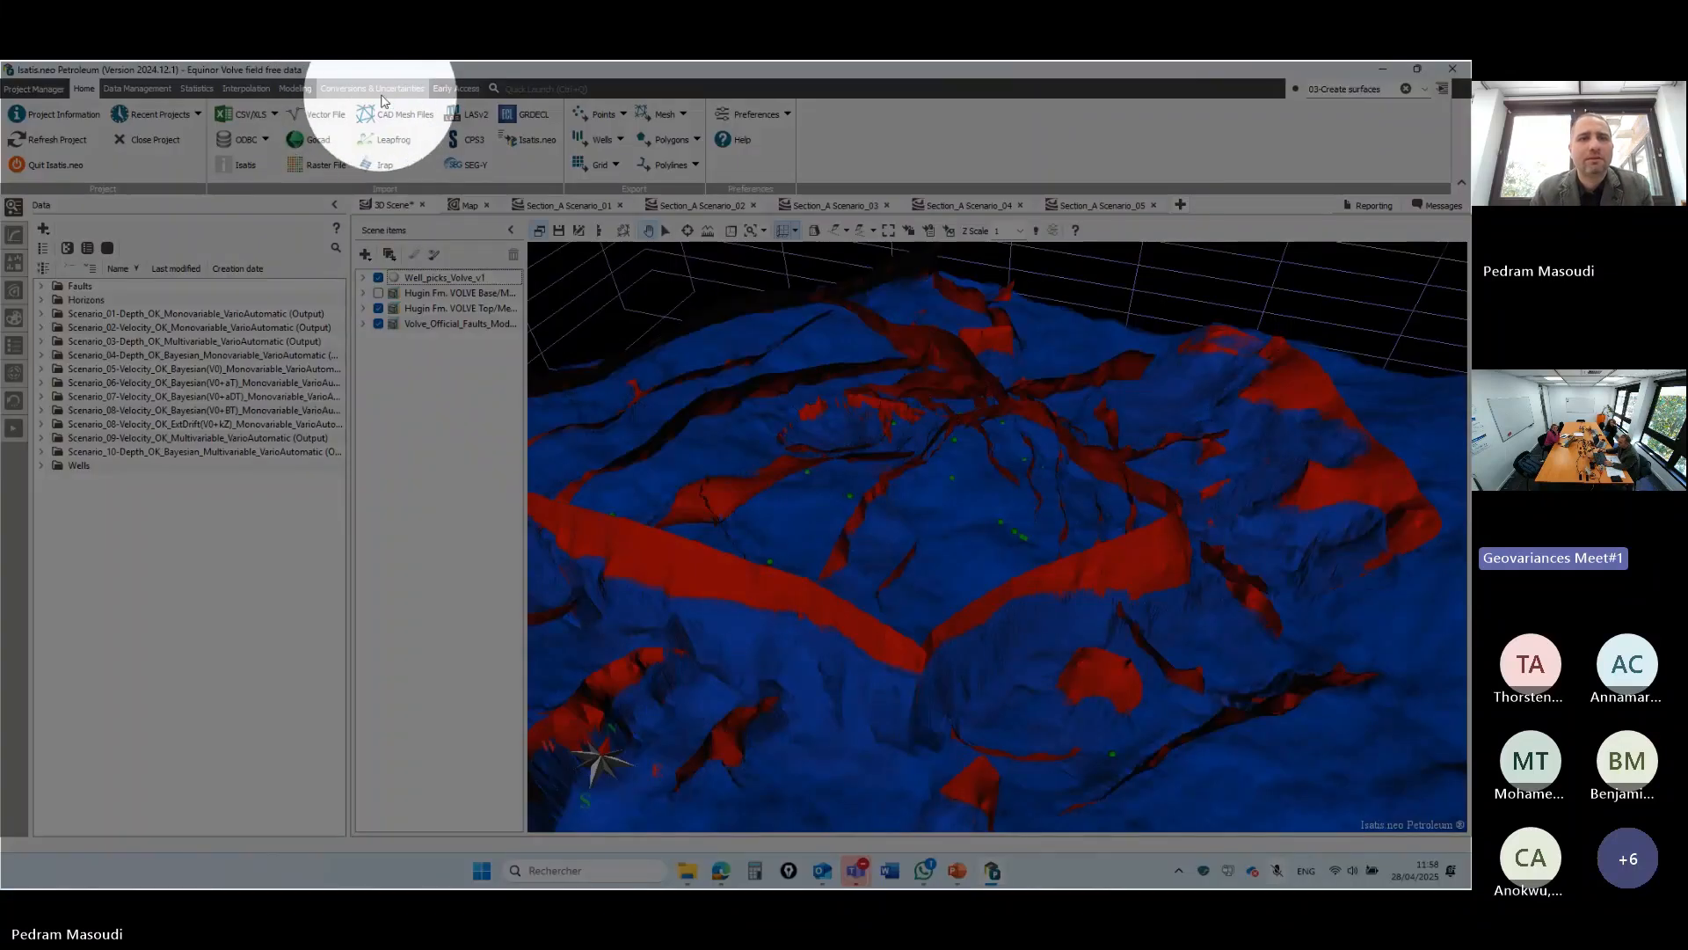
click(370, 90)
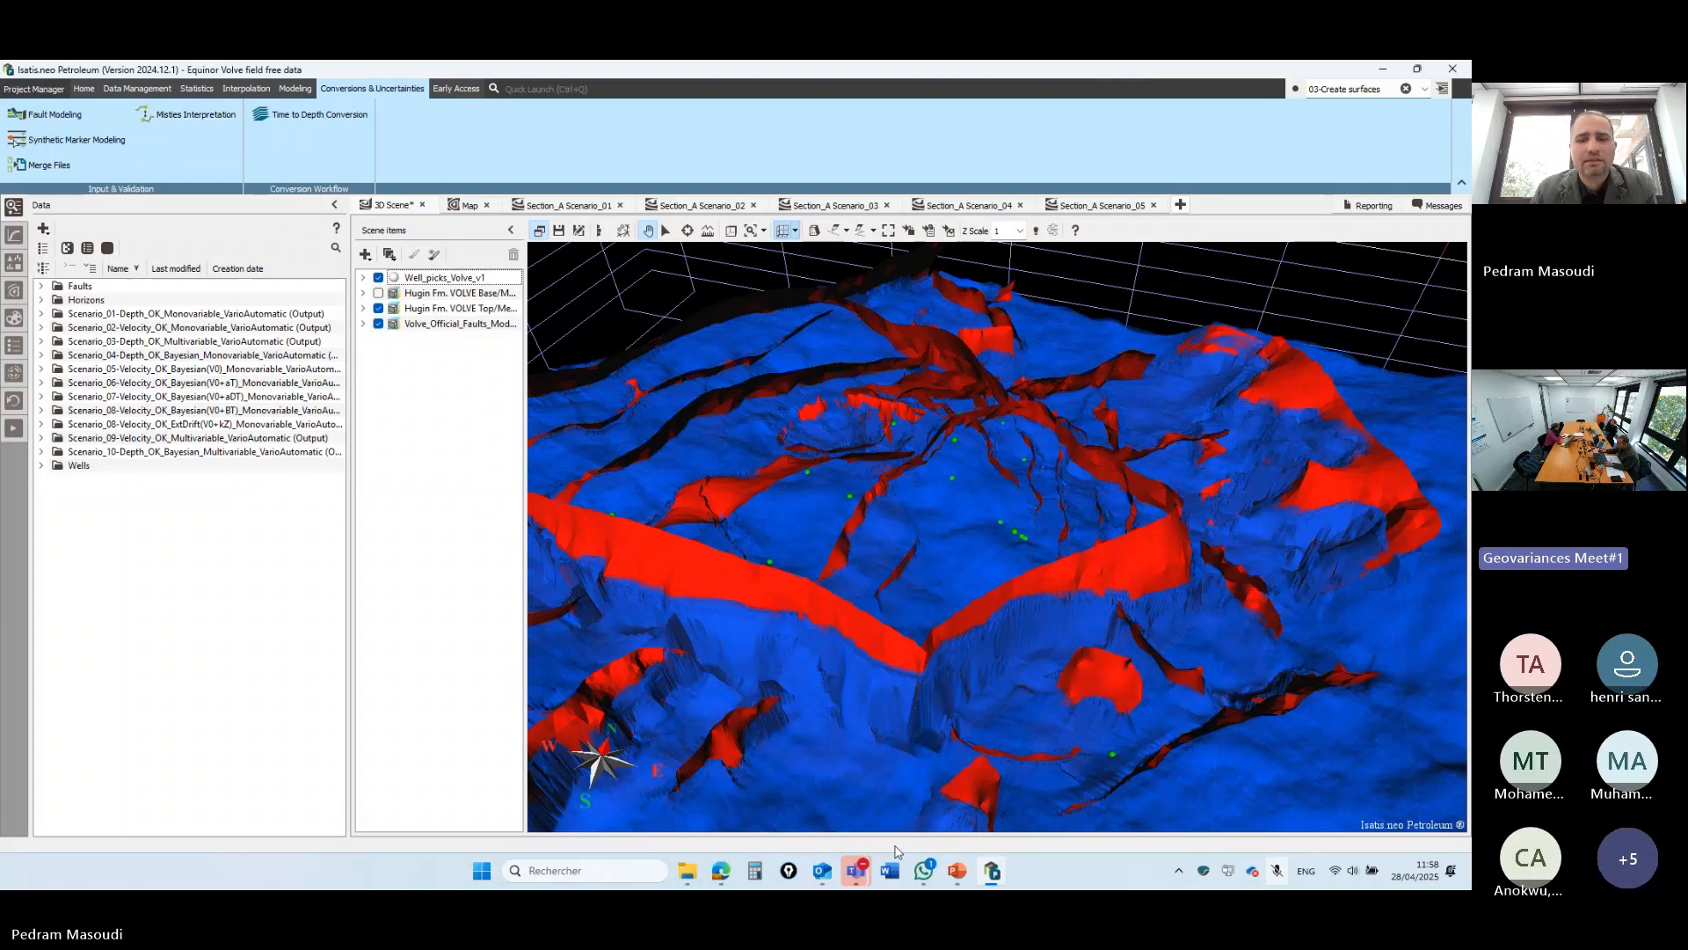
click(788, 870)
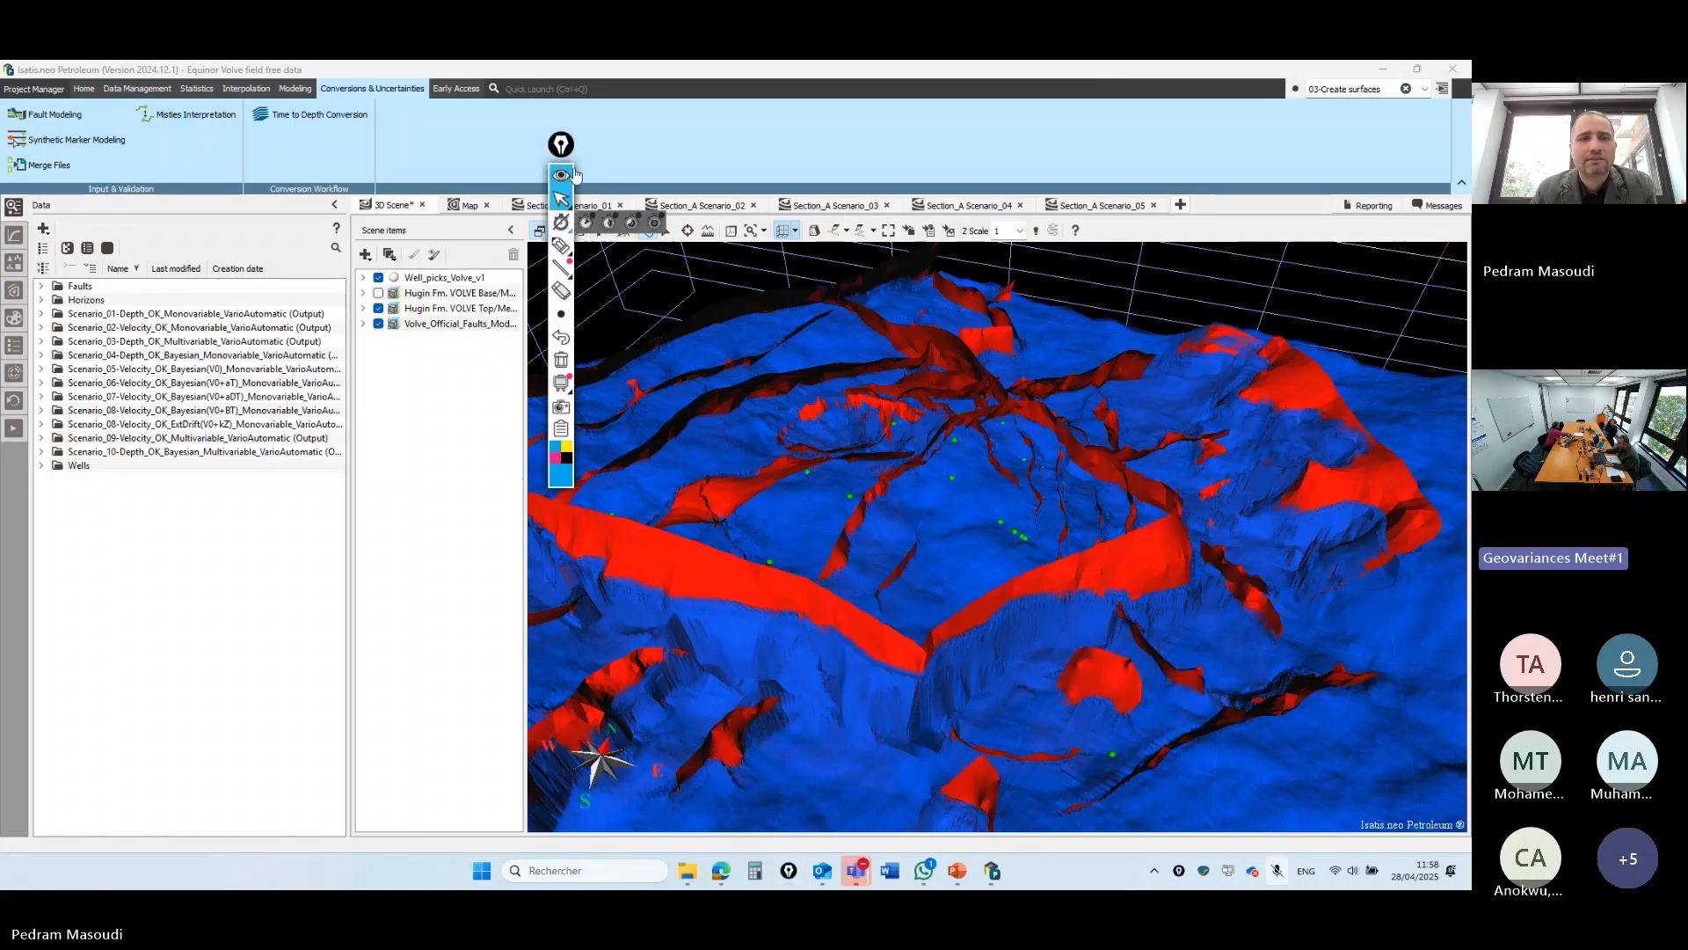
drag(561, 143, 999, 217)
click(999, 318)
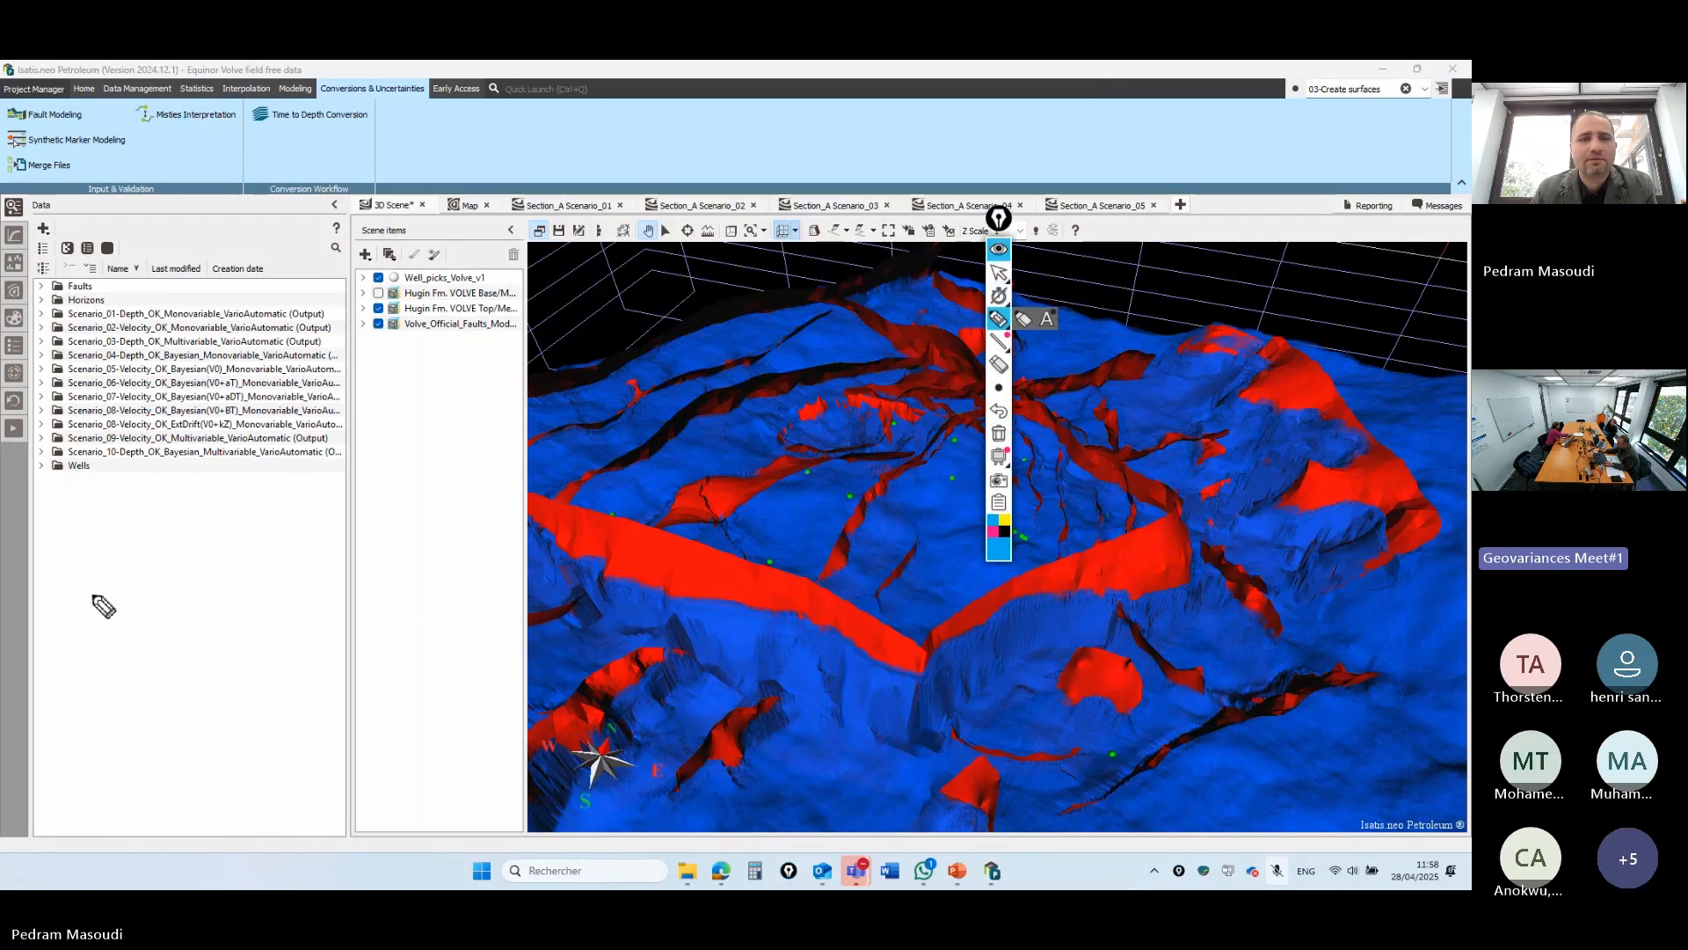
drag(92, 595, 398, 594)
drag(87, 631, 414, 625)
drag(105, 693, 486, 681)
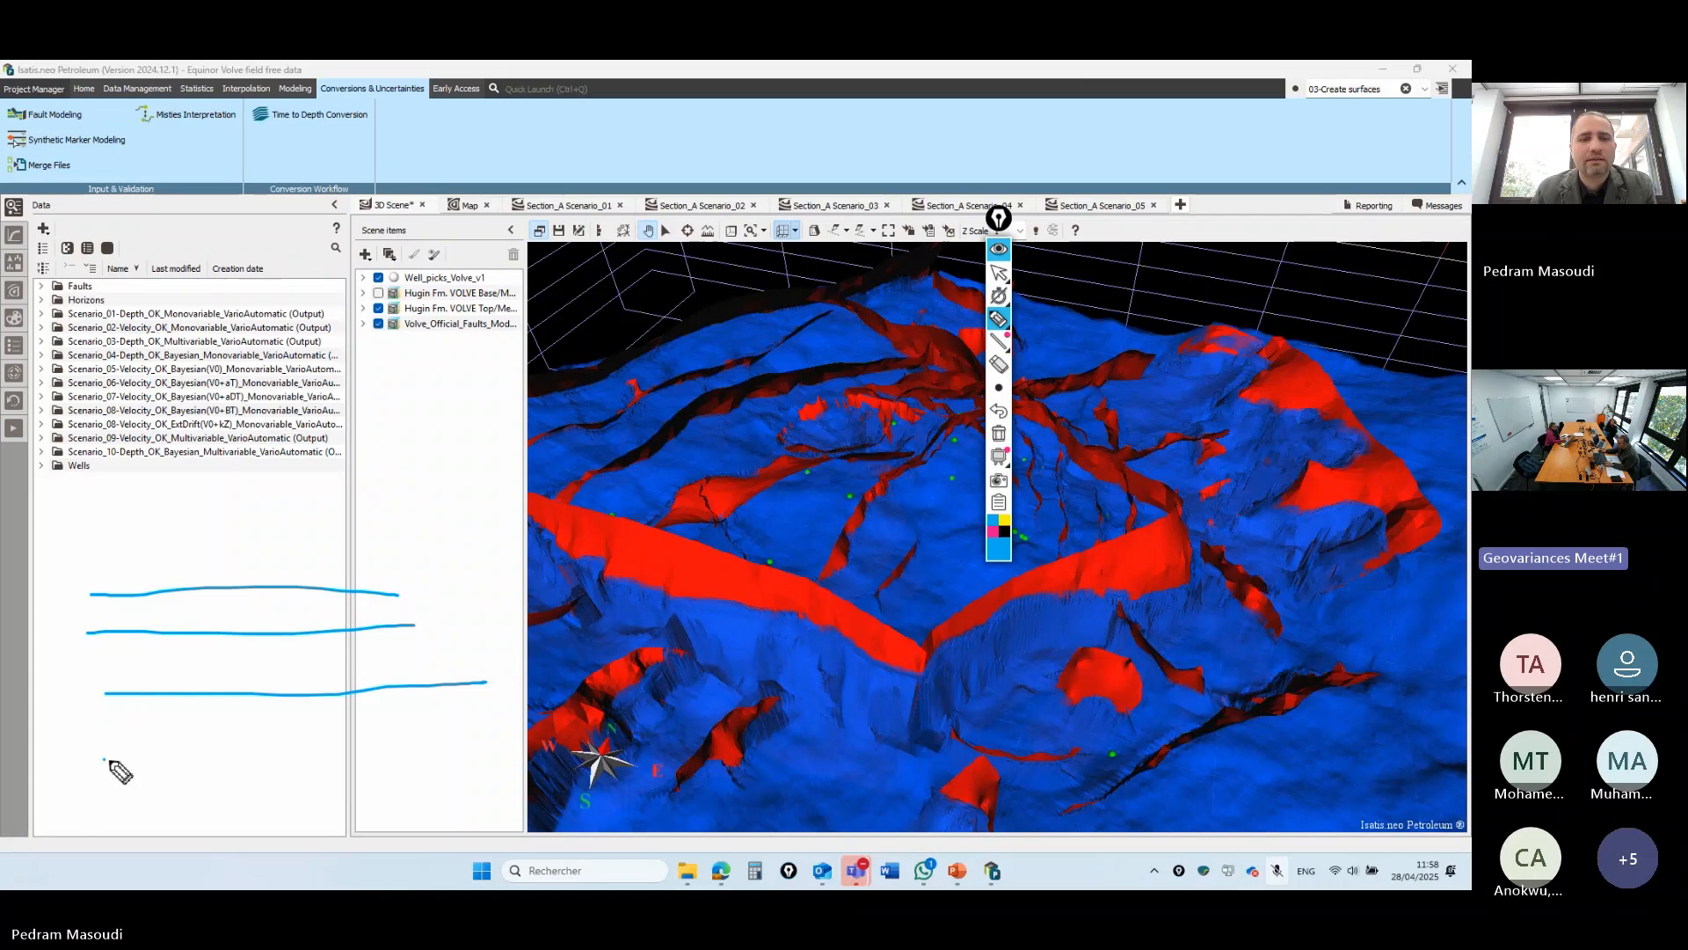
drag(103, 759, 501, 756)
drag(276, 512, 334, 851)
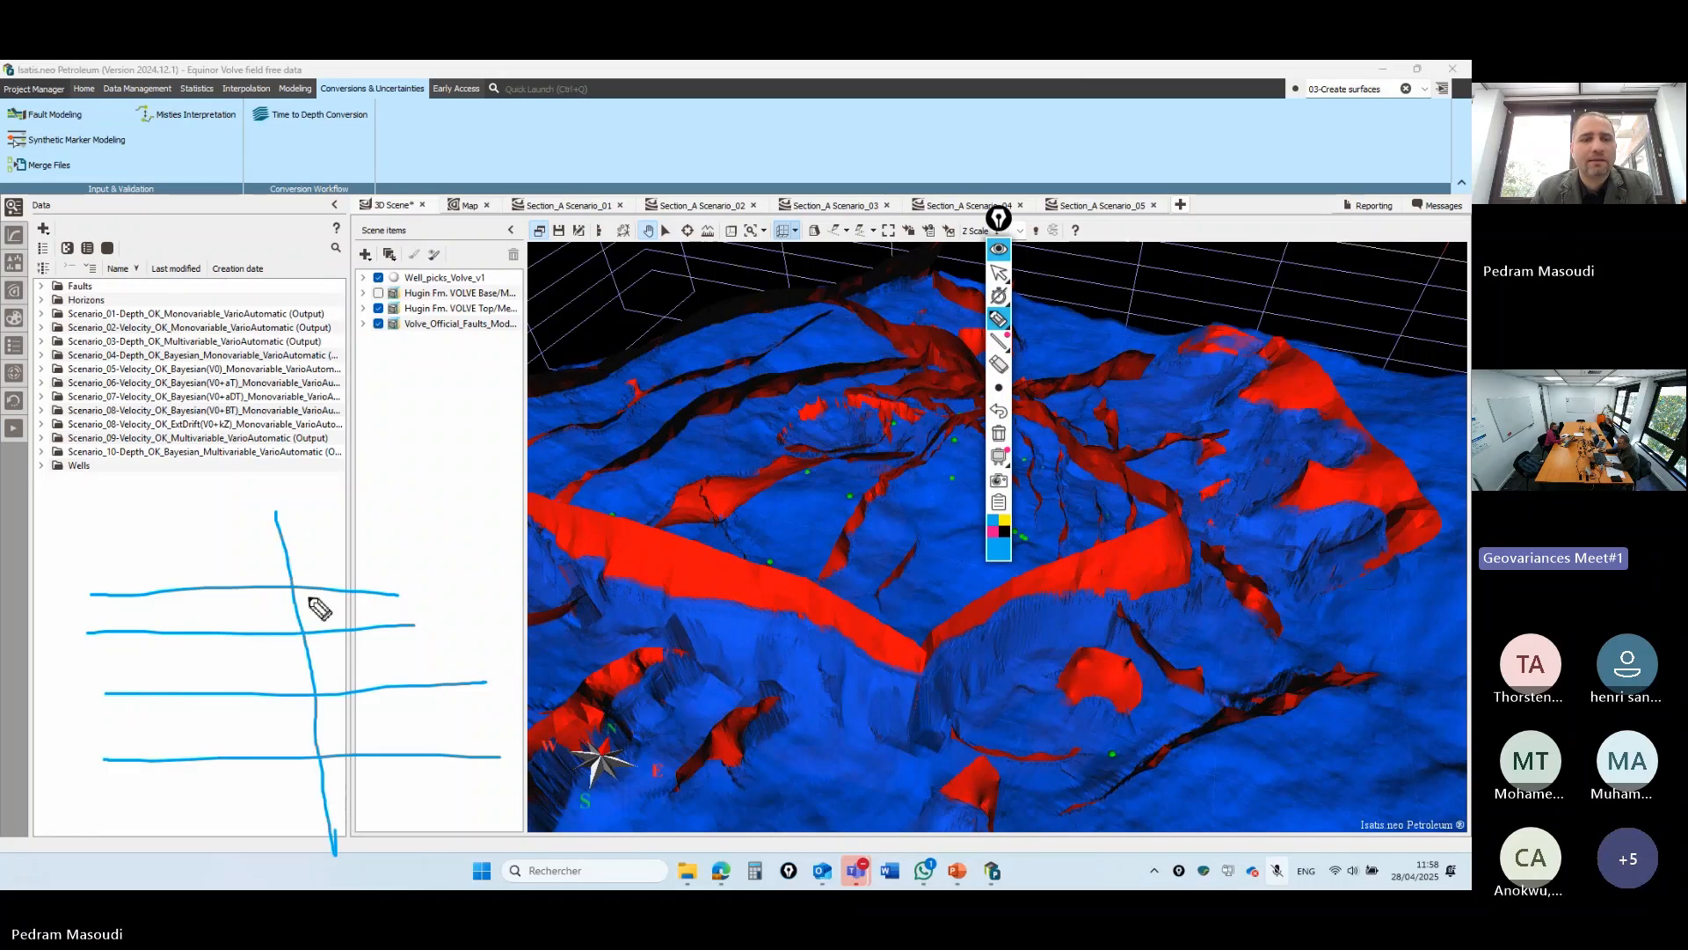
mouse_move(293, 609)
mouse_down()
mouse_move(290, 576)
mouse_move(299, 599)
mouse_move(269, 625)
mouse_move(311, 652)
mouse_move(278, 652)
mouse_up()
mouse_move(310, 717)
mouse_down()
mouse_move(307, 685)
mouse_move(303, 772)
mouse_move(341, 778)
mouse_move(319, 776)
mouse_up()
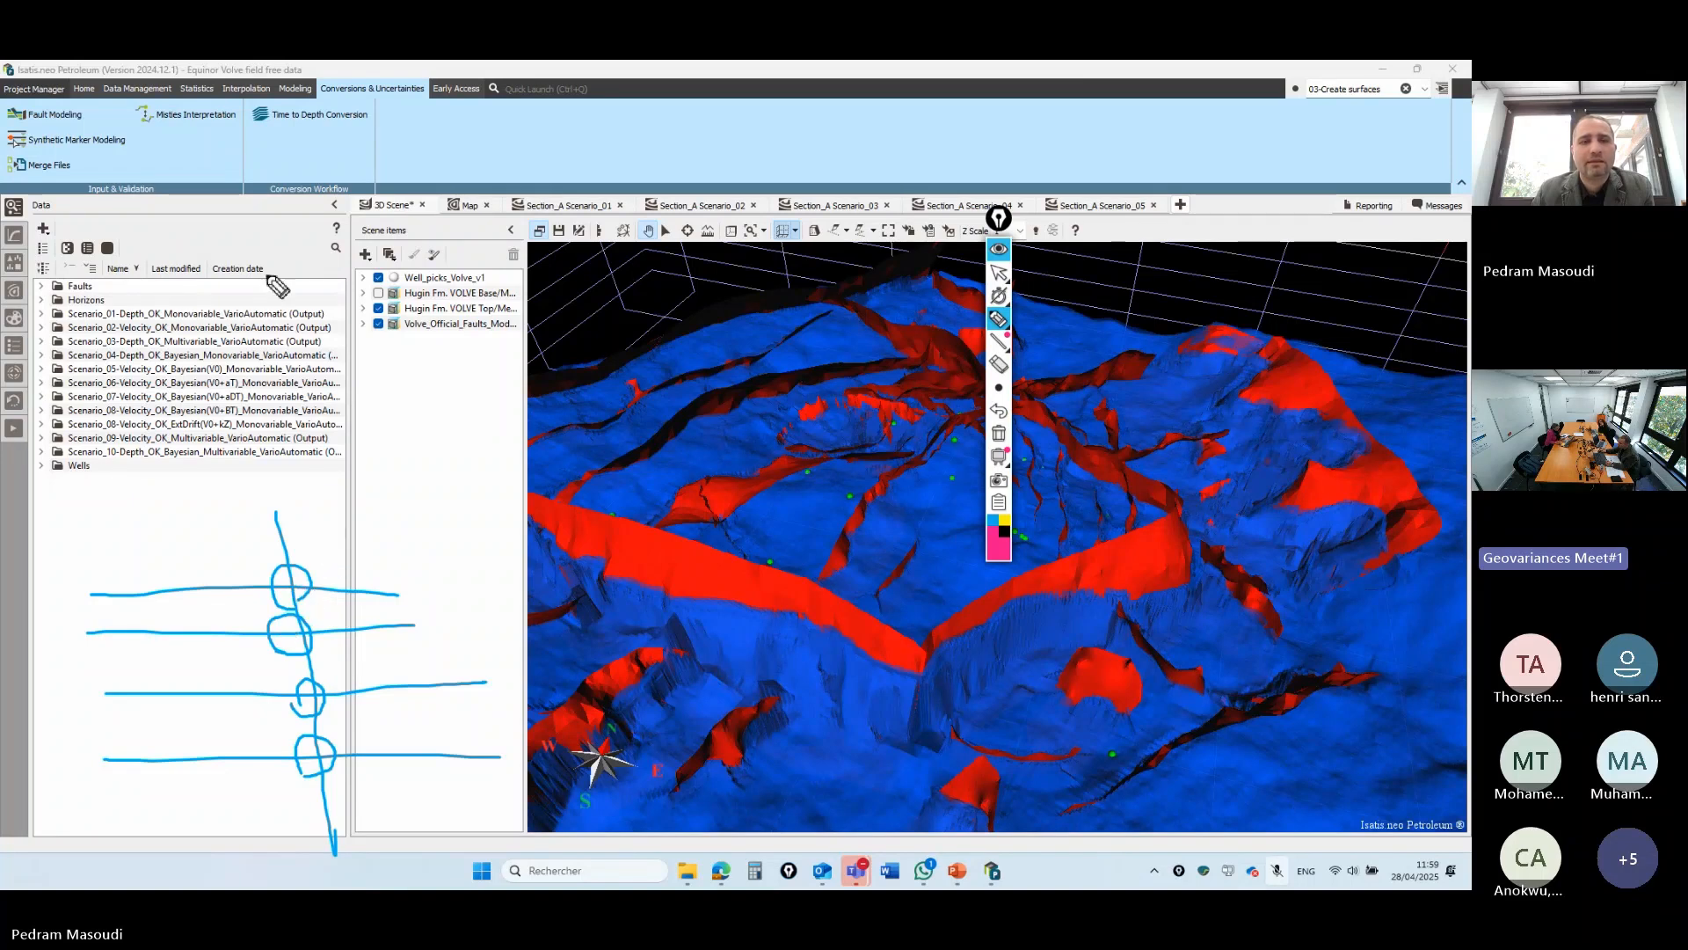
click(293, 576)
click(279, 588)
click(1005, 276)
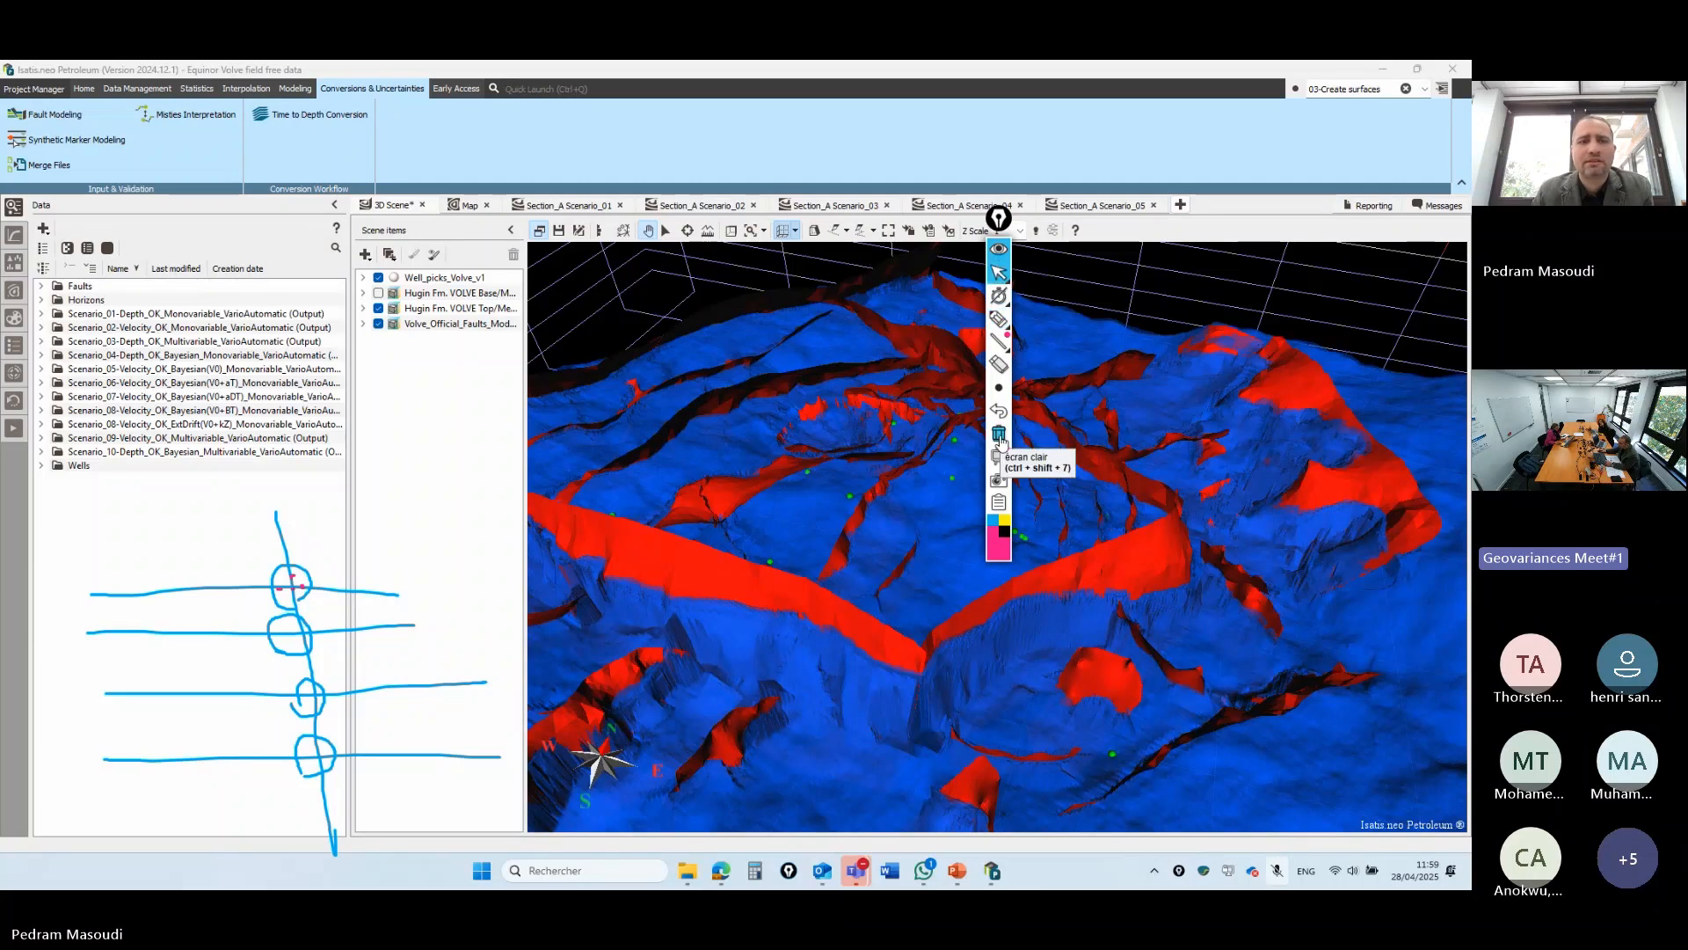
click(1000, 437)
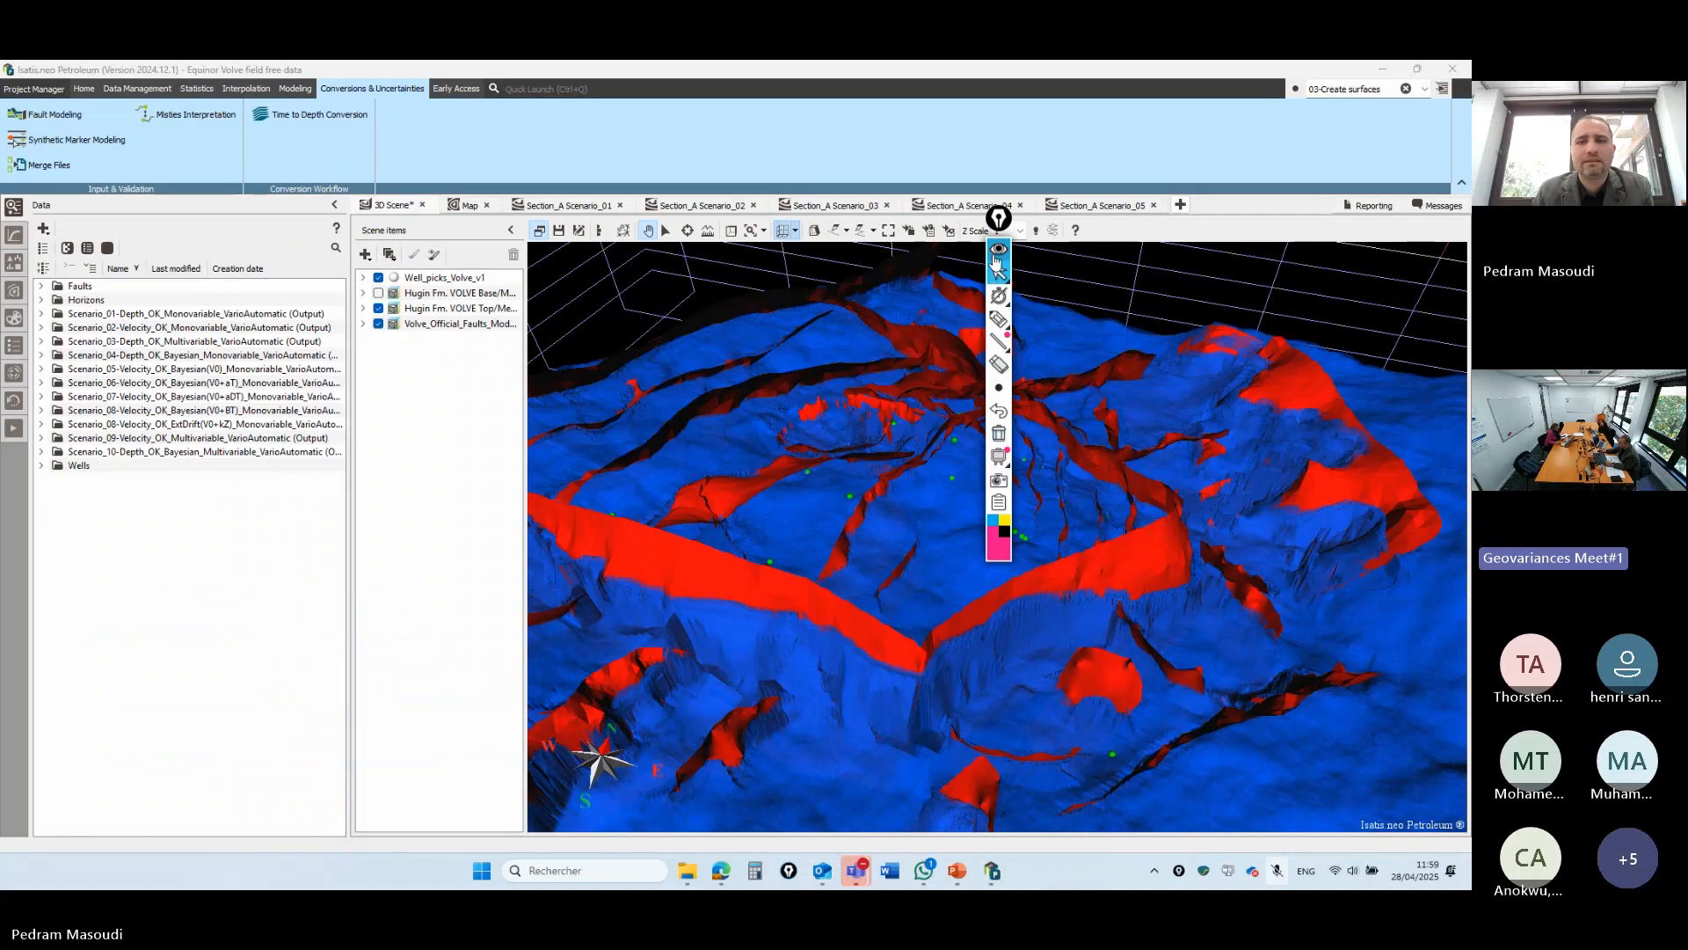
drag(998, 217, 1429, 145)
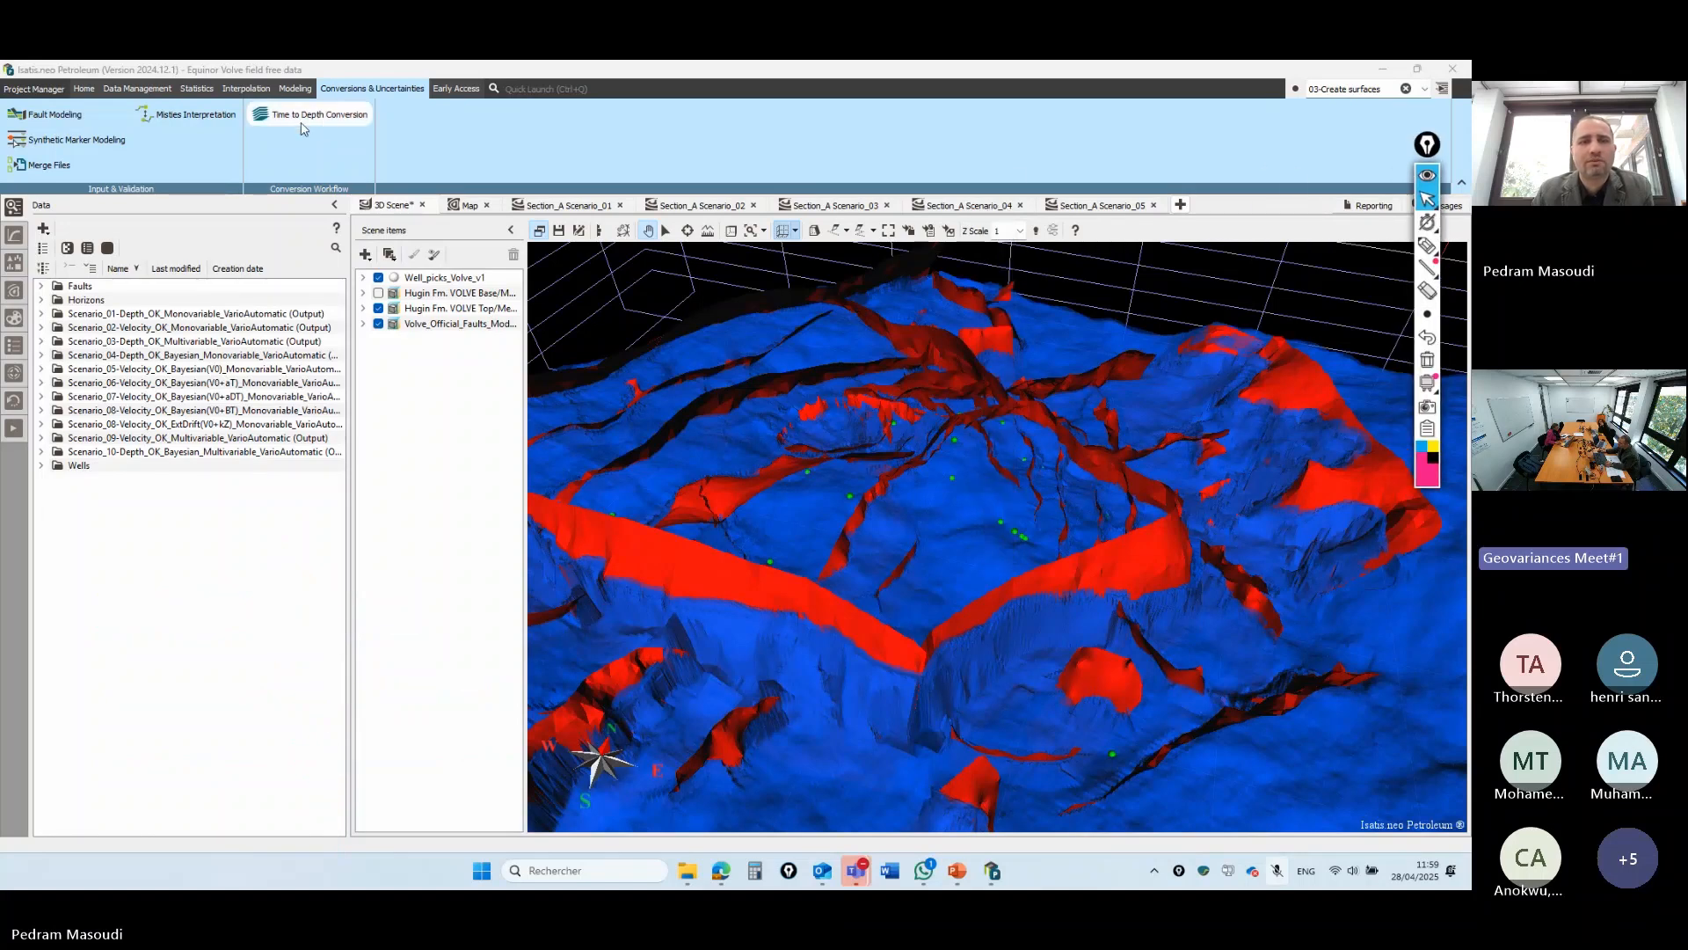
- In the maximized Time to Depth Conversion scenario manager, select Scenario_01 and proceed to its input data page
key(ctrl)
key(ctrl)
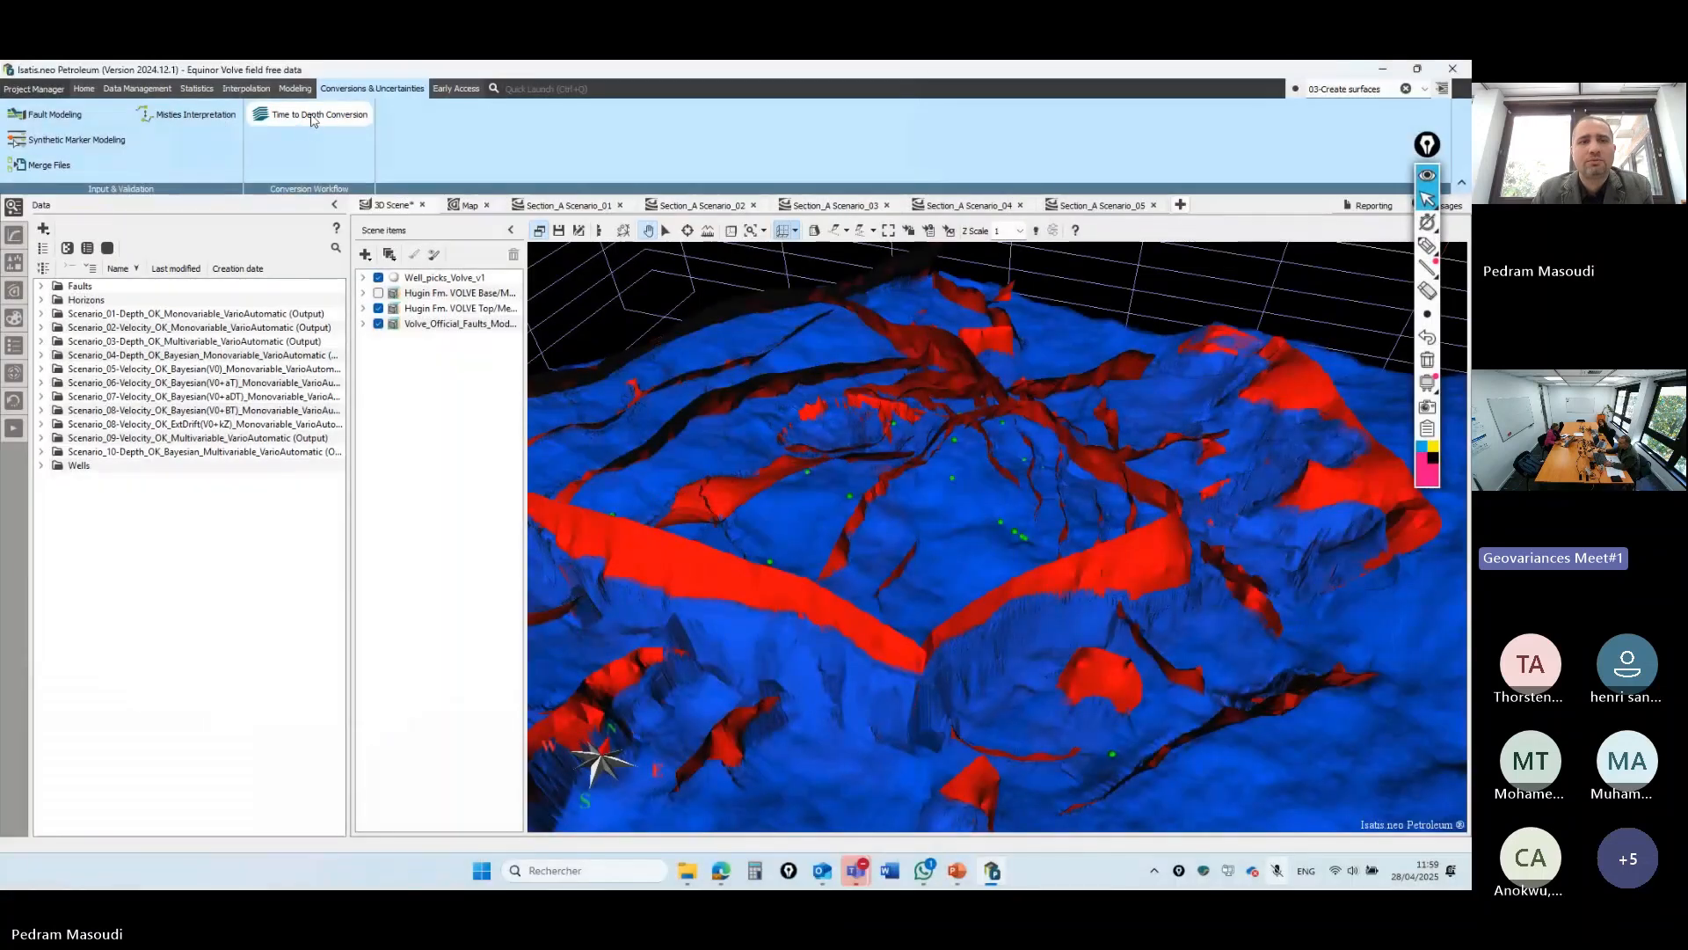
click(319, 126)
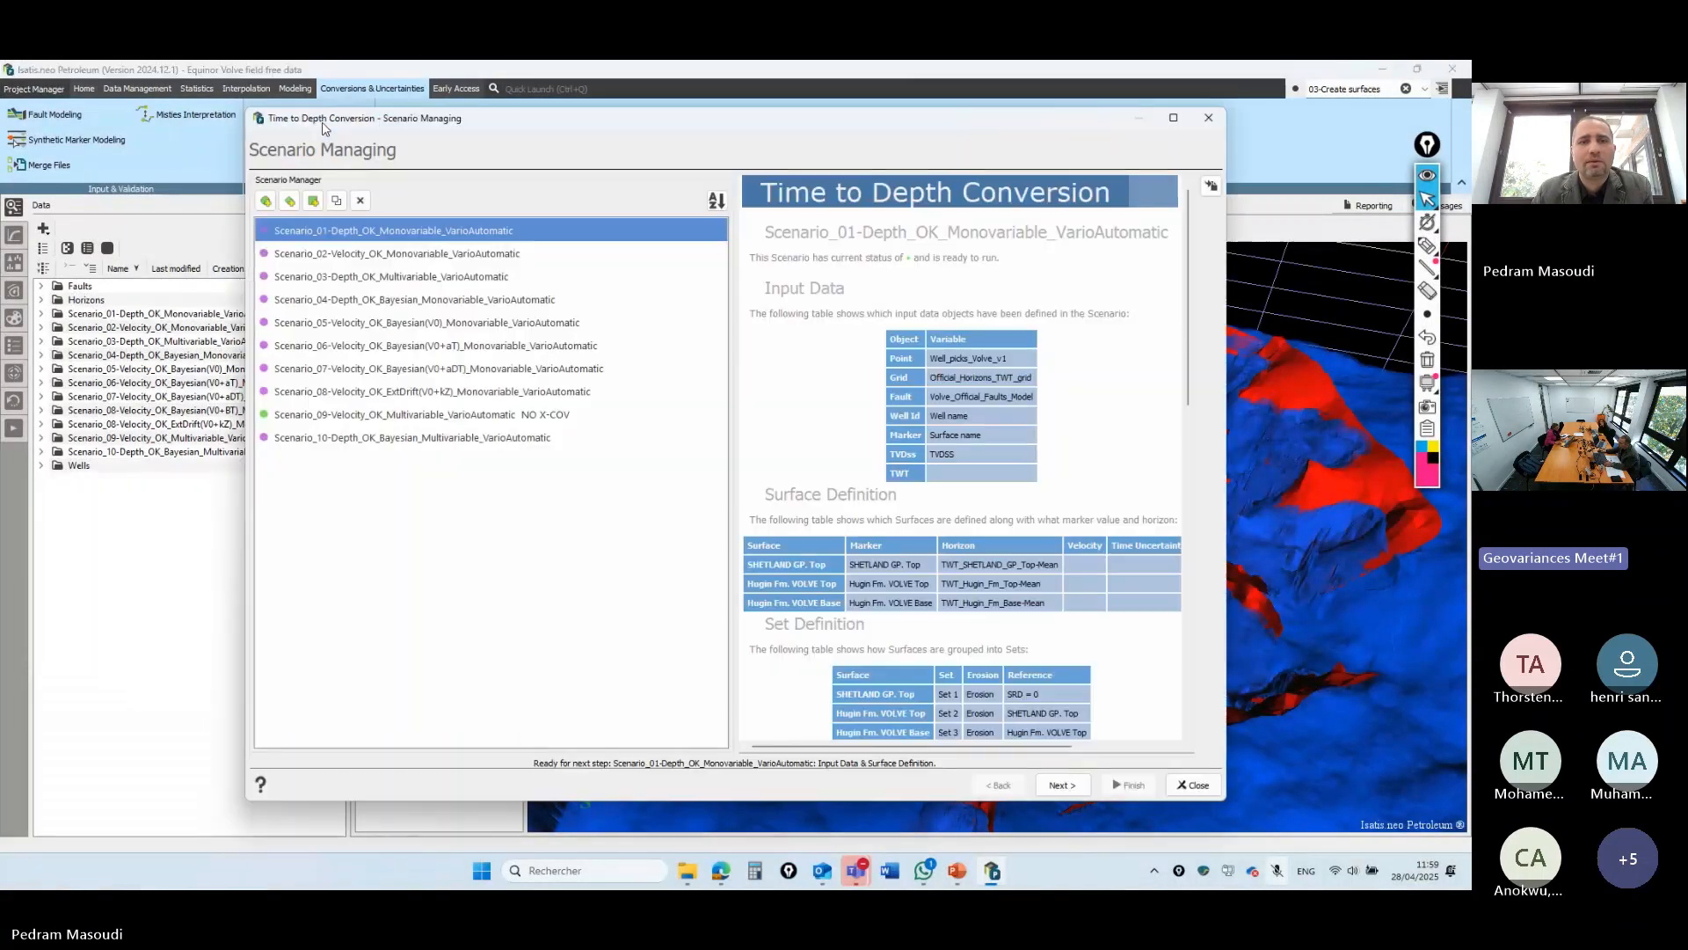
click(1173, 118)
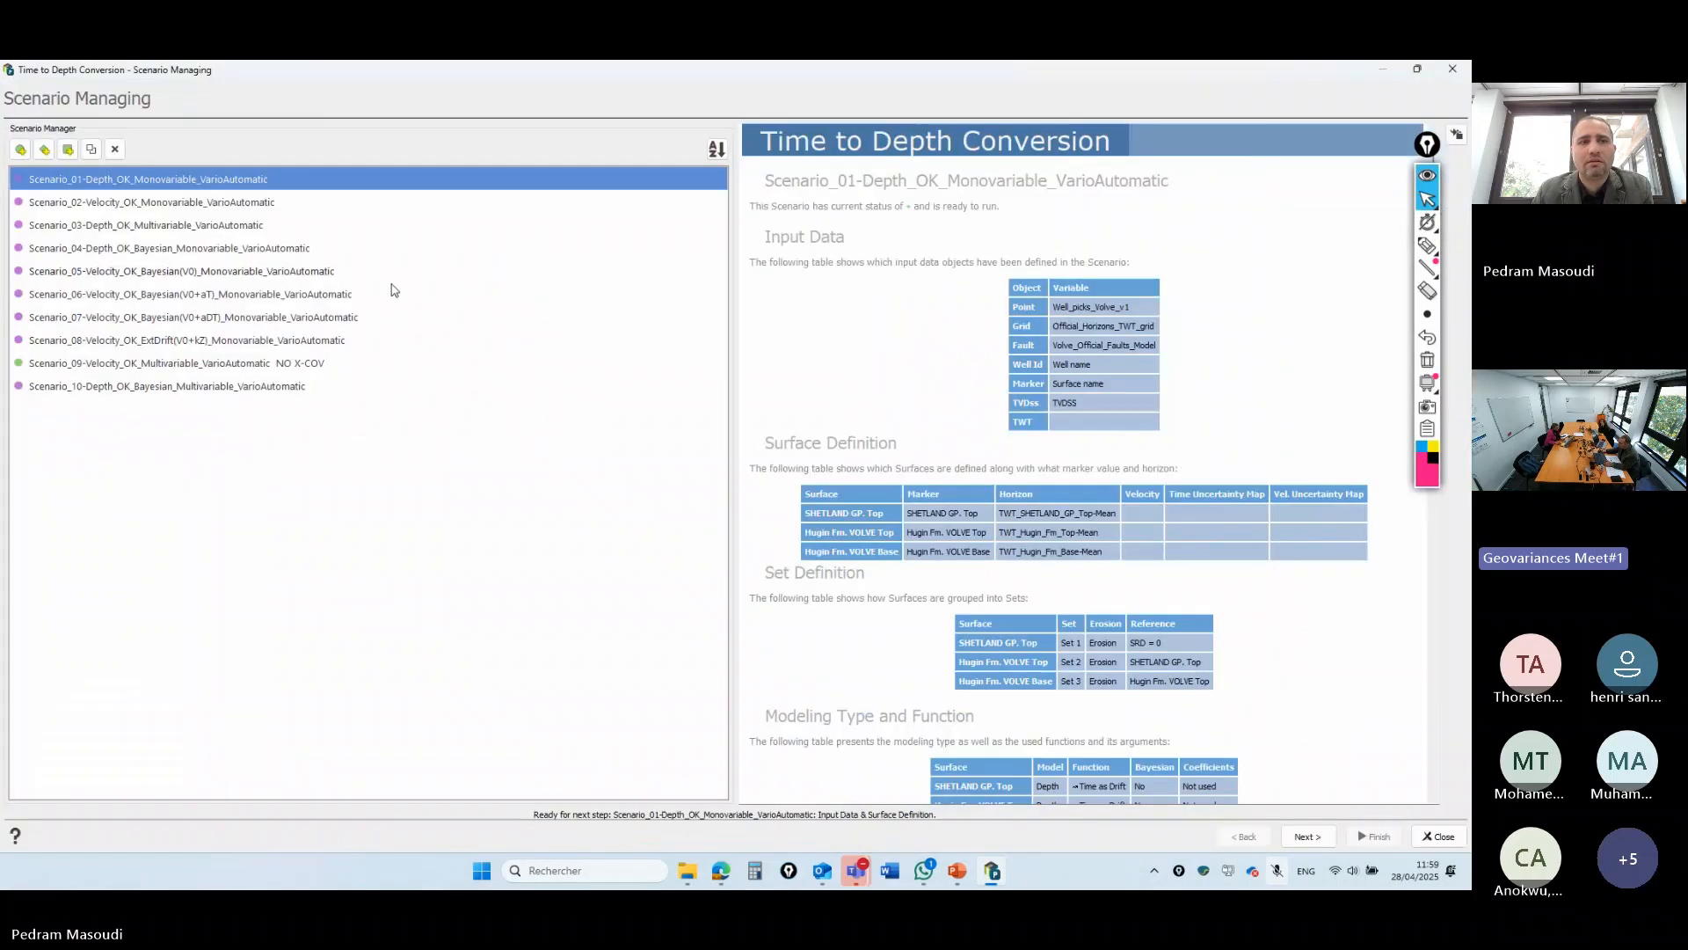
click(133, 459)
click(198, 187)
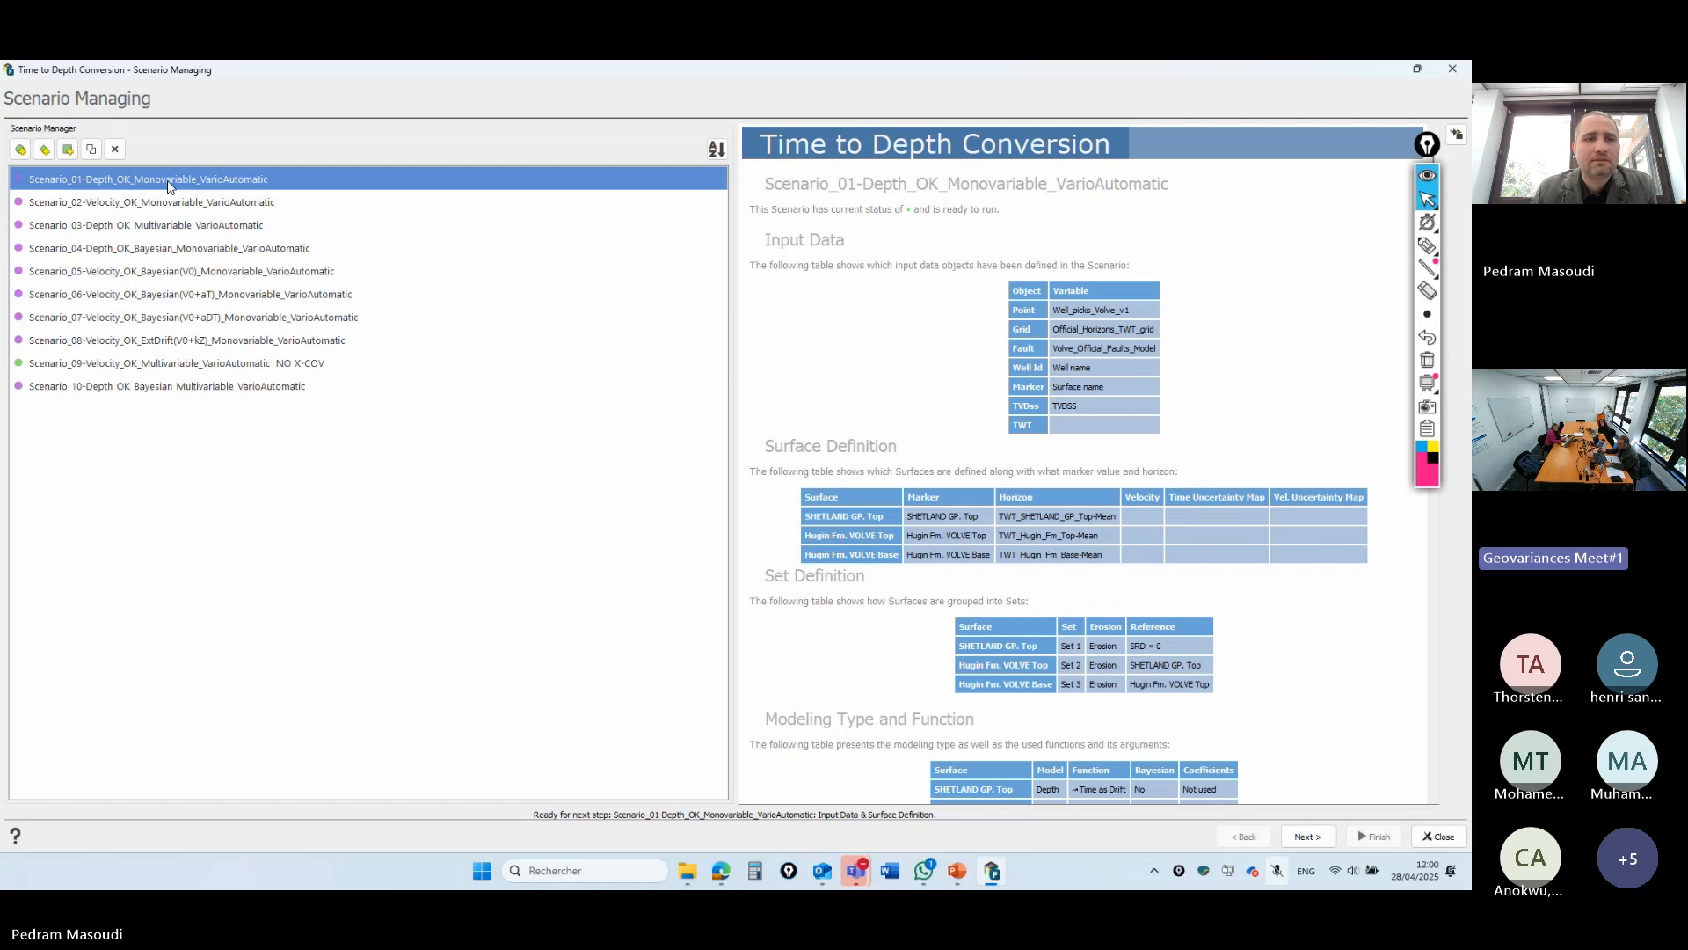
click(1308, 836)
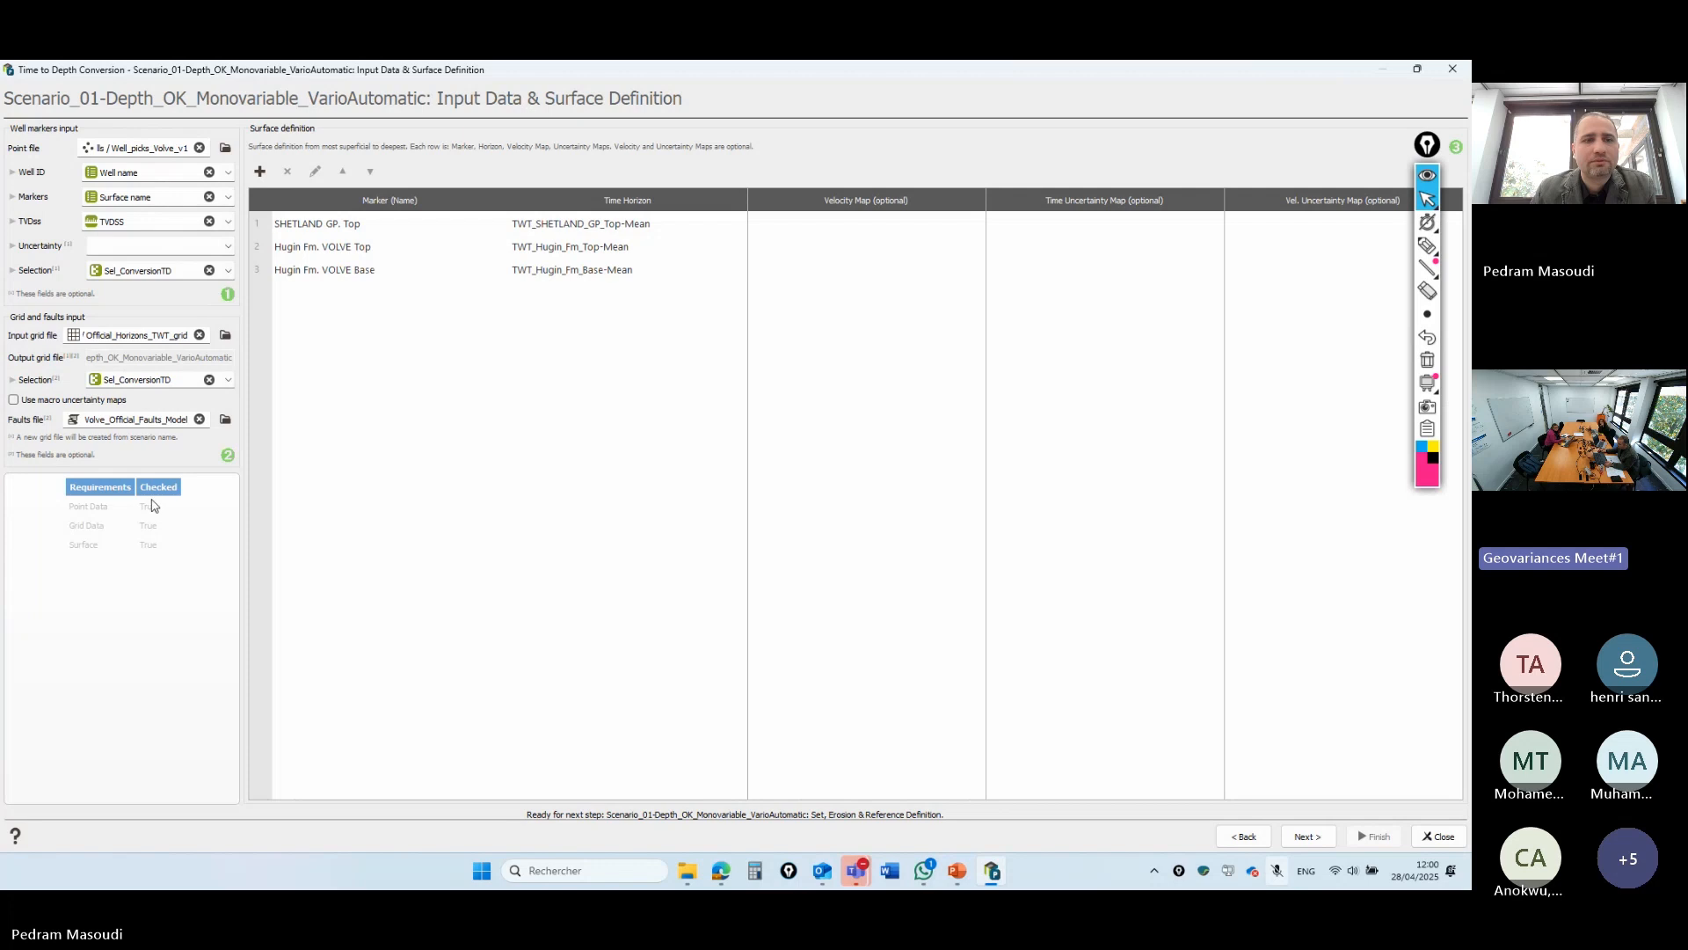
- Review the SHETLAND GP. Top, Hugin Fm. VOLVE Top and Hugin Fm. VOLVE Base surface rows, then advance
click(358, 231)
click(356, 252)
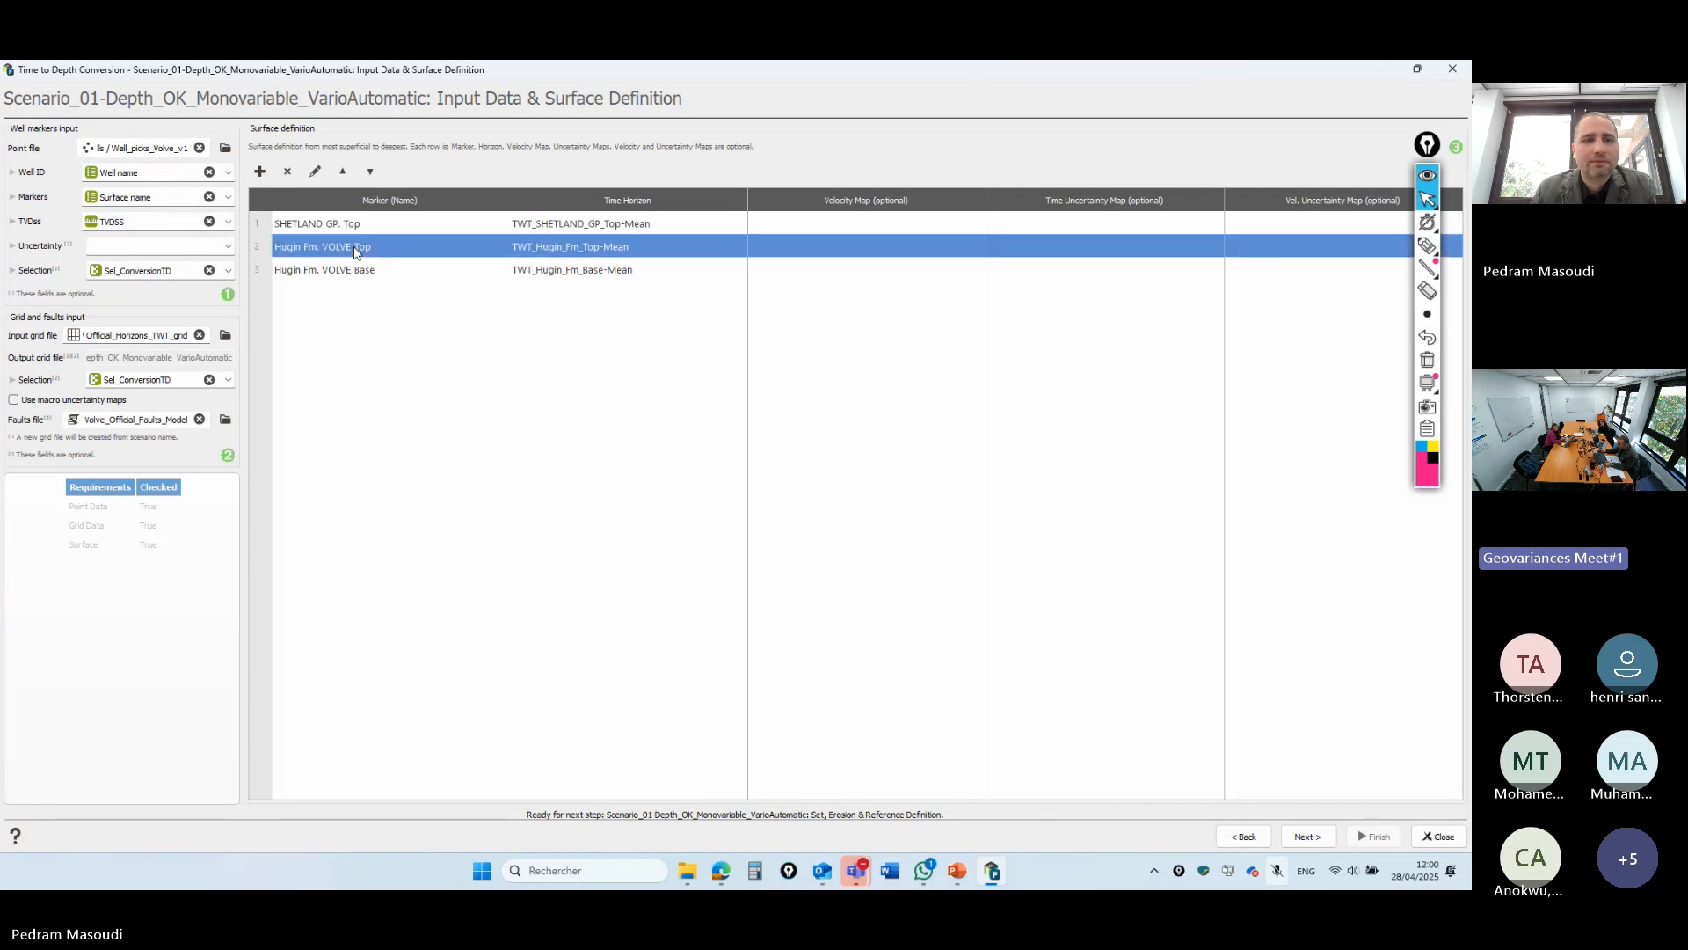
click(356, 276)
click(361, 230)
click(358, 270)
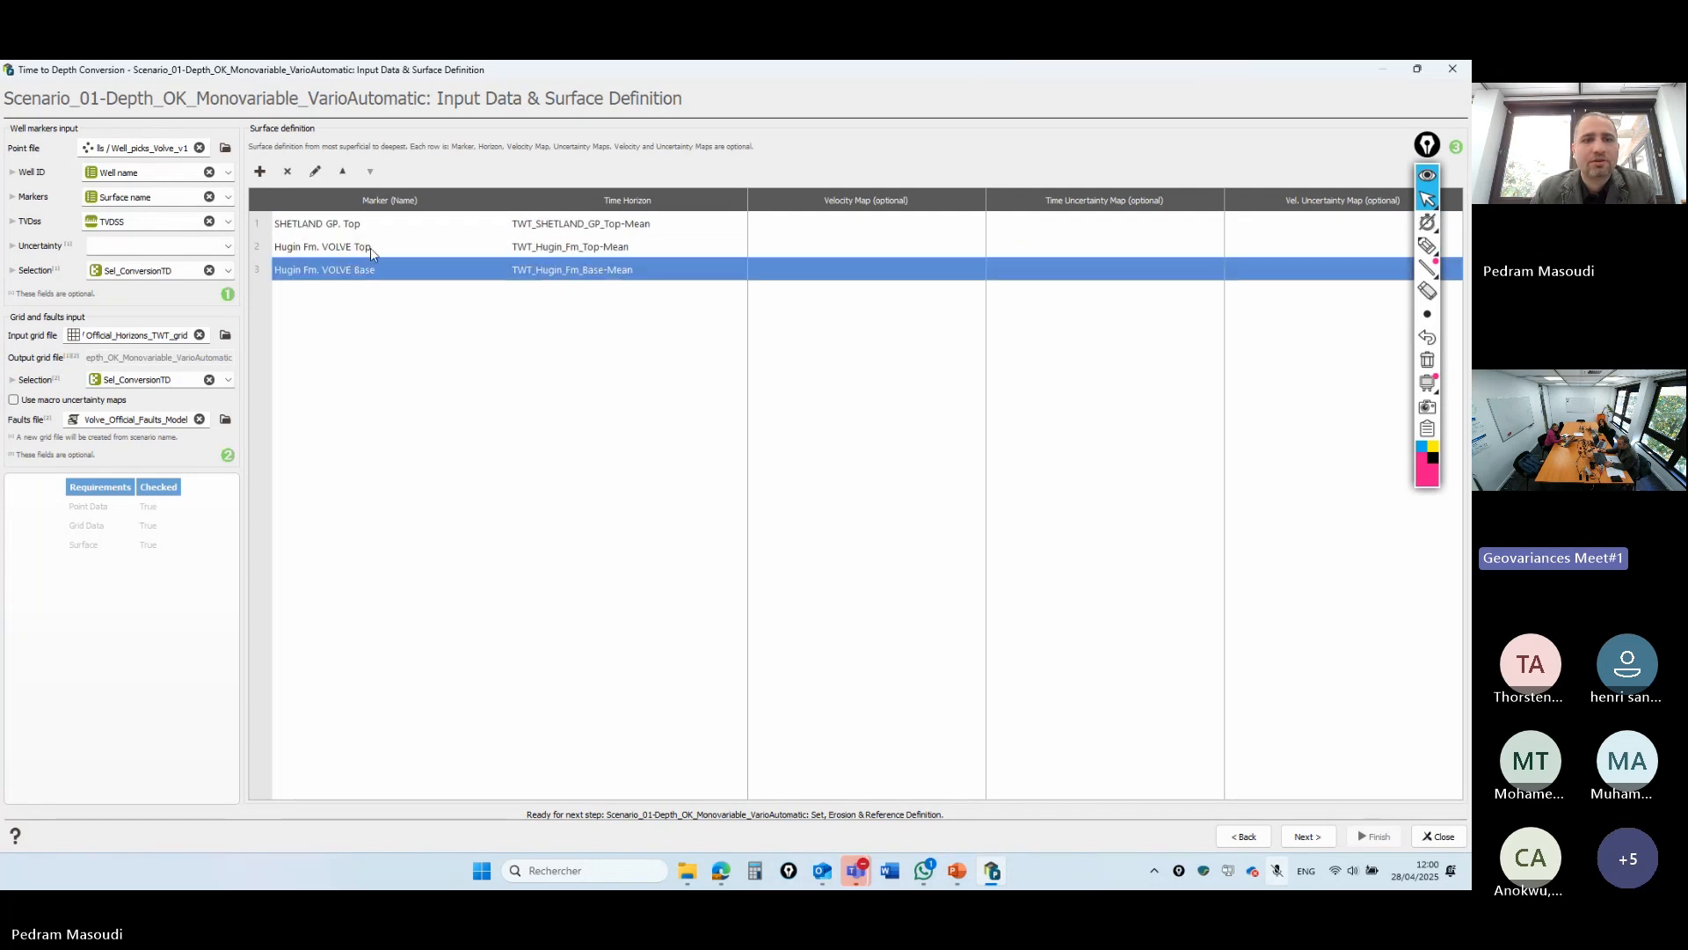
click(1307, 836)
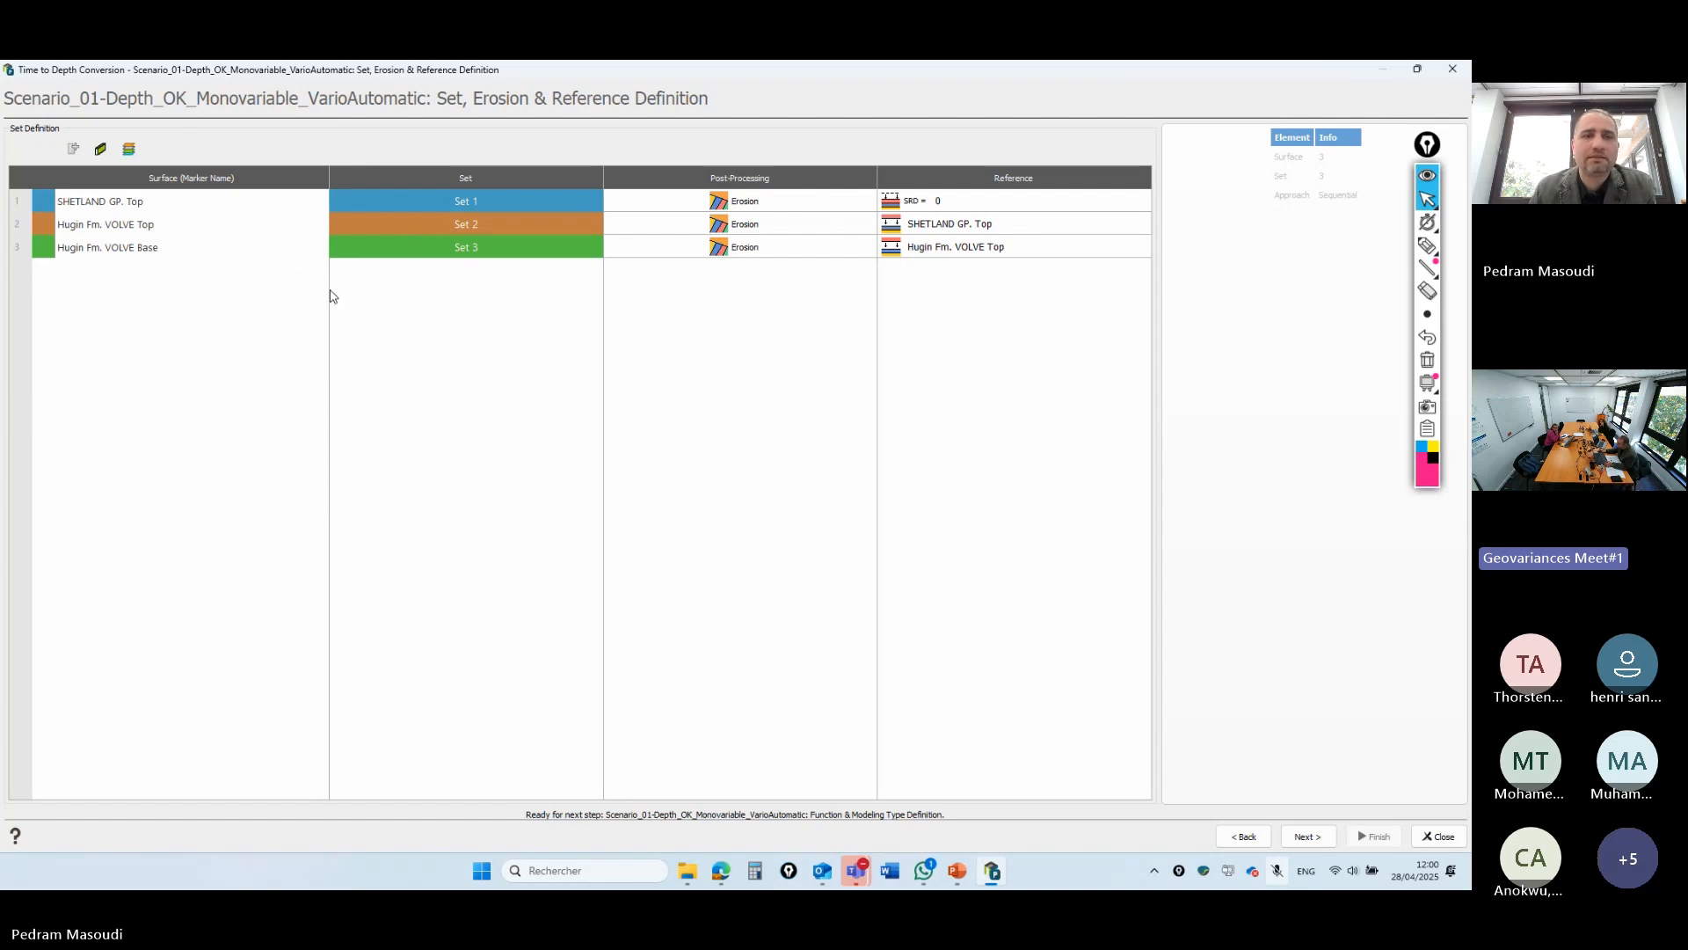
- Keep Erosion post-processing on Hugin Fm. VOLVE Top after toggling it, and continue to the next page
mouse_move(209, 211)
mouse_down()
mouse_move(196, 249)
mouse_move(202, 225)
mouse_up()
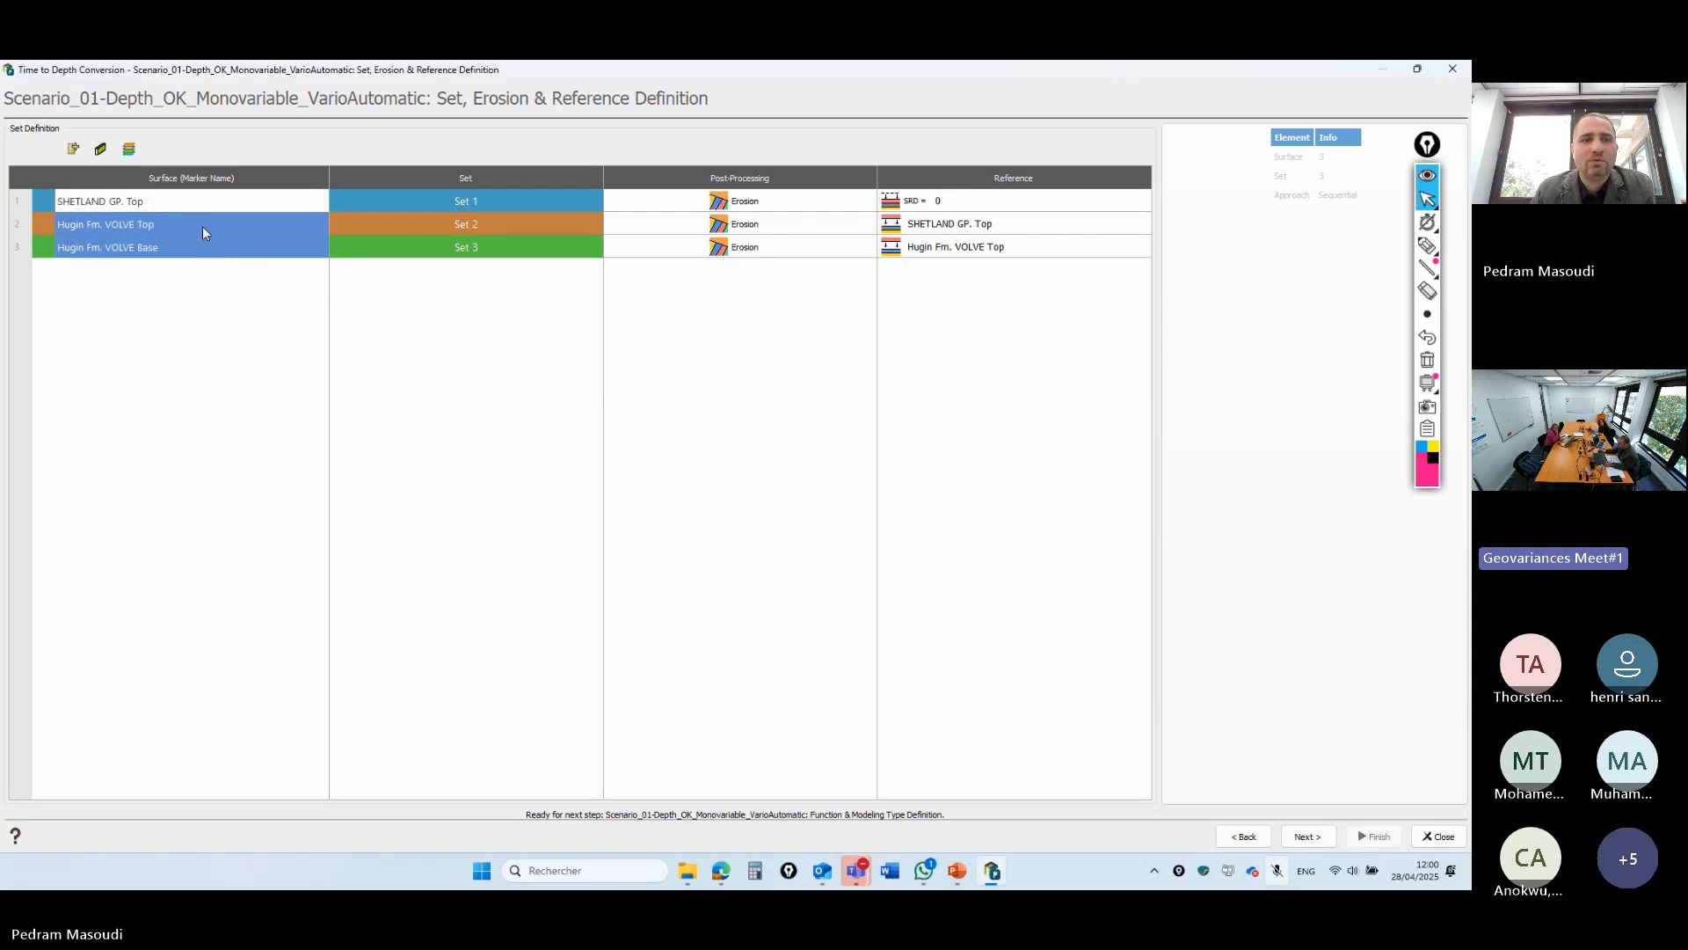
click(227, 321)
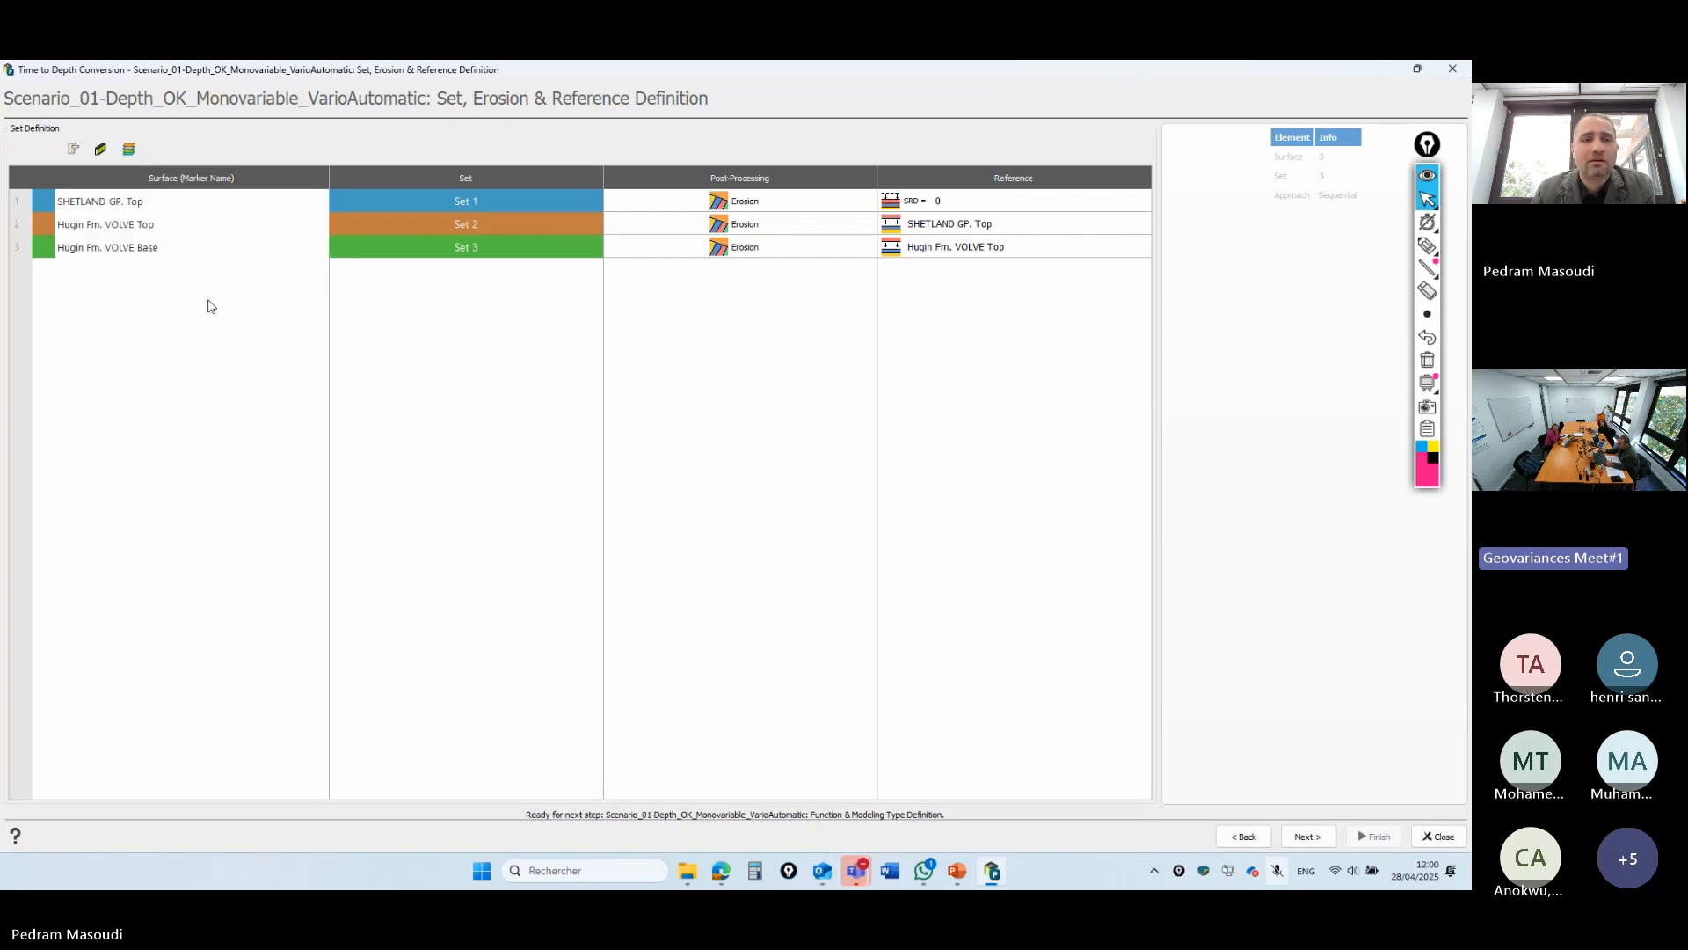
click(720, 227)
click(720, 227)
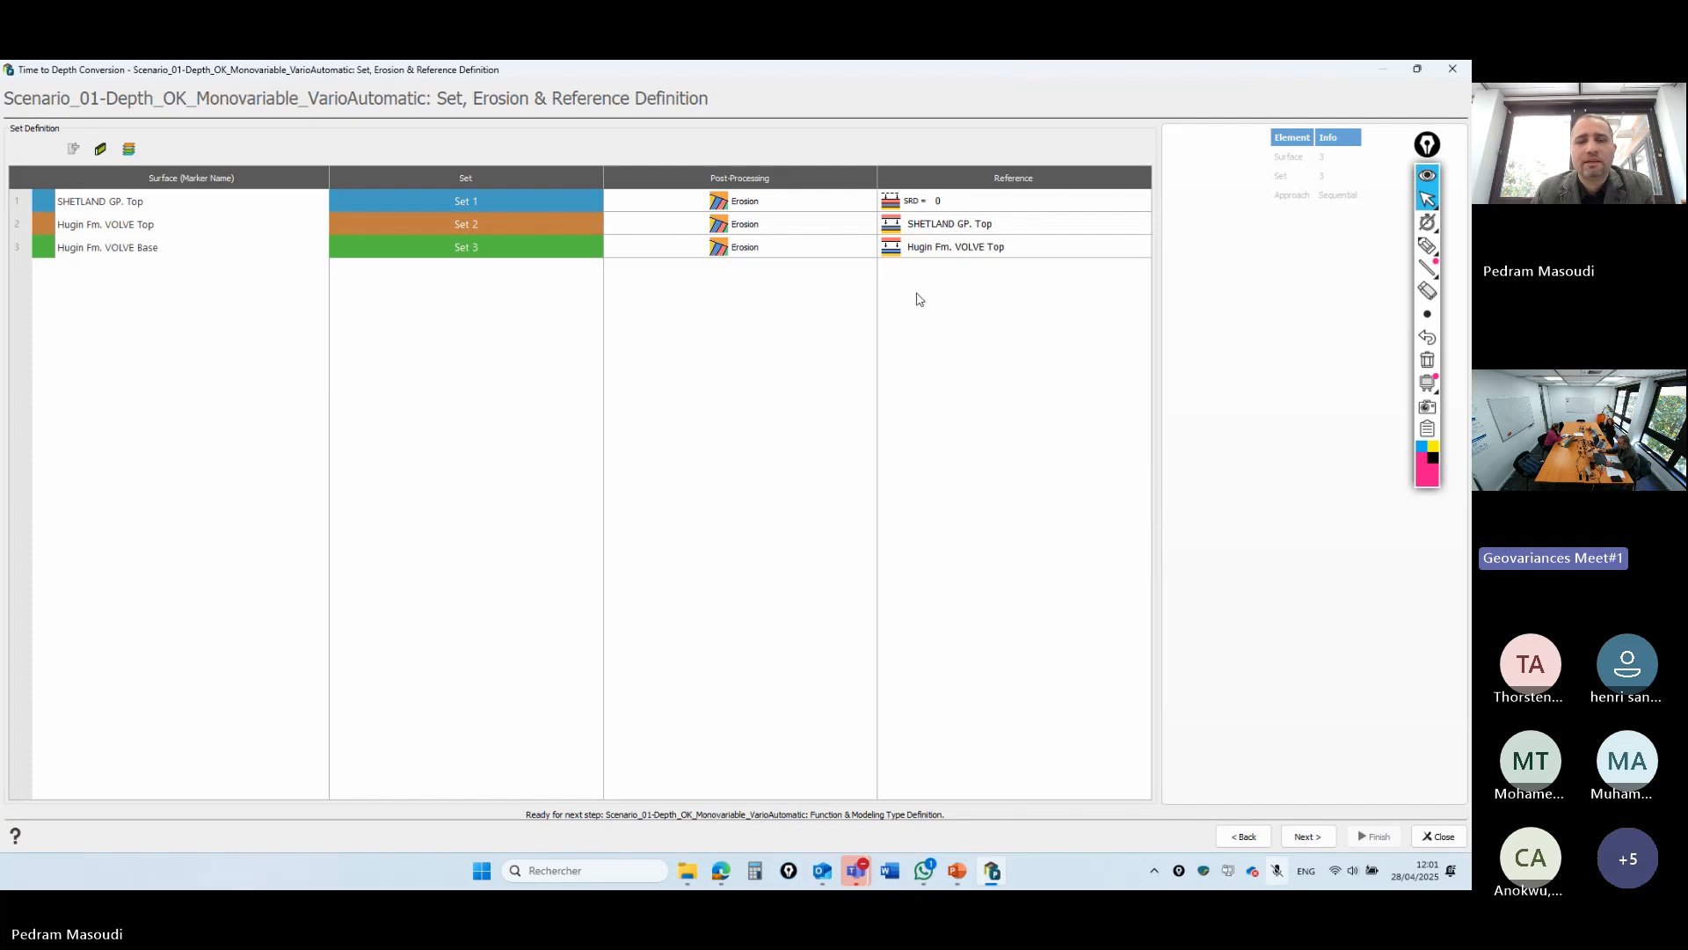
click(1309, 837)
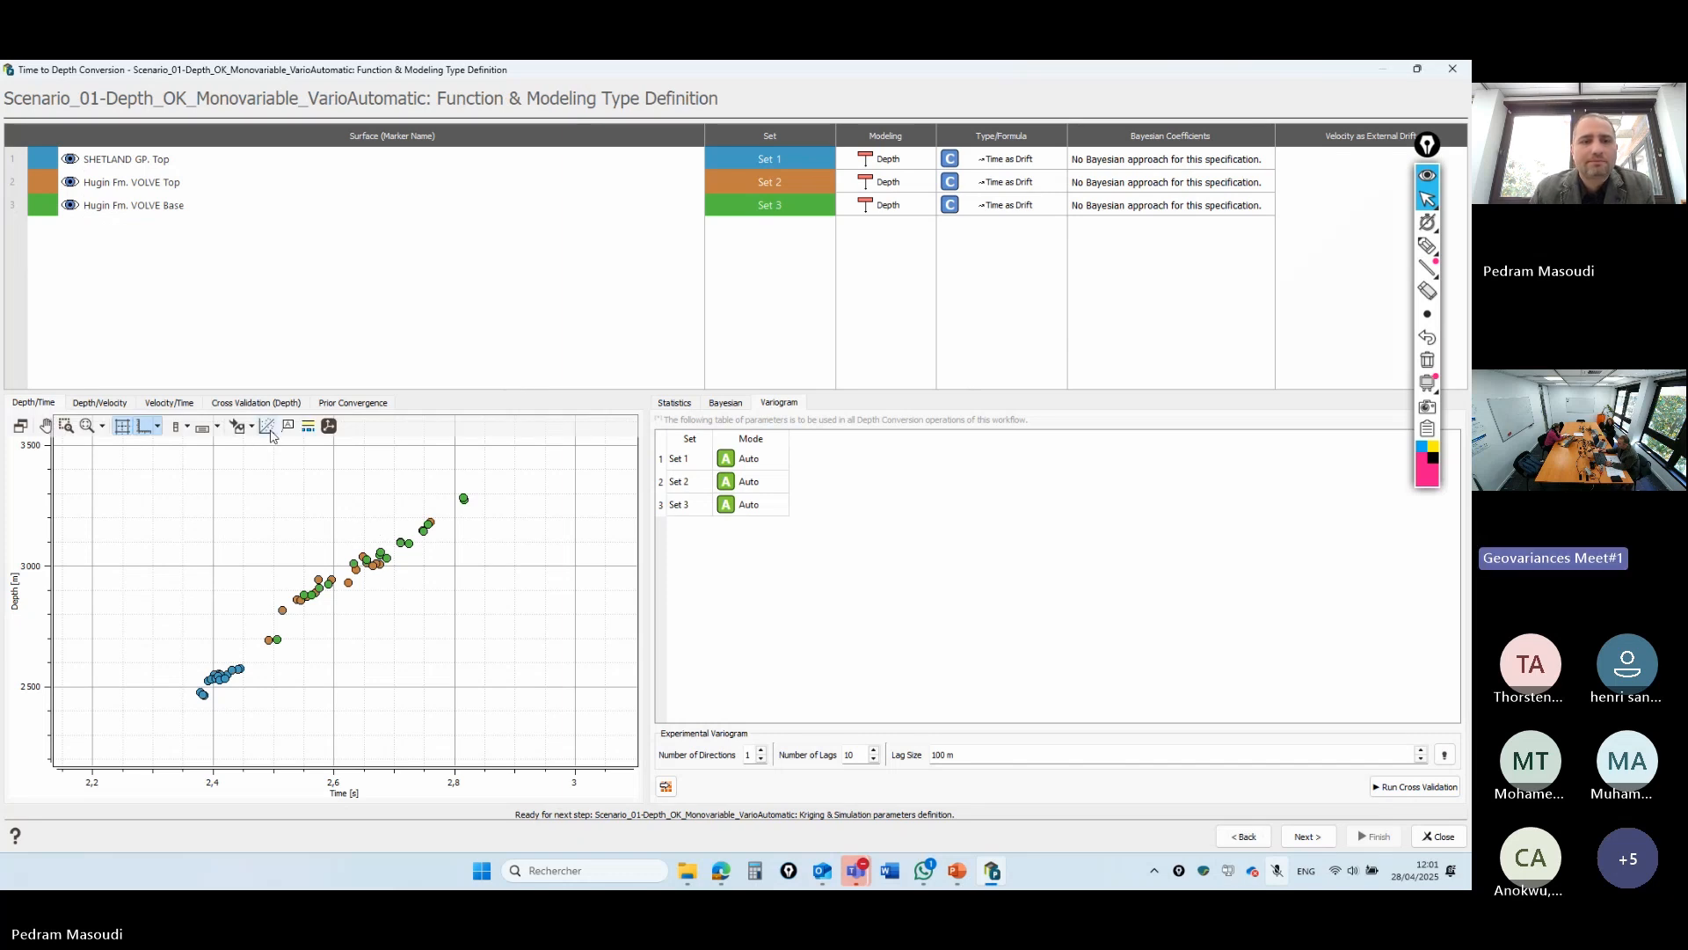
- Display the regression trend lines on the depth-versus-time crossplot
click(269, 431)
scroll(217, 686, up, 12)
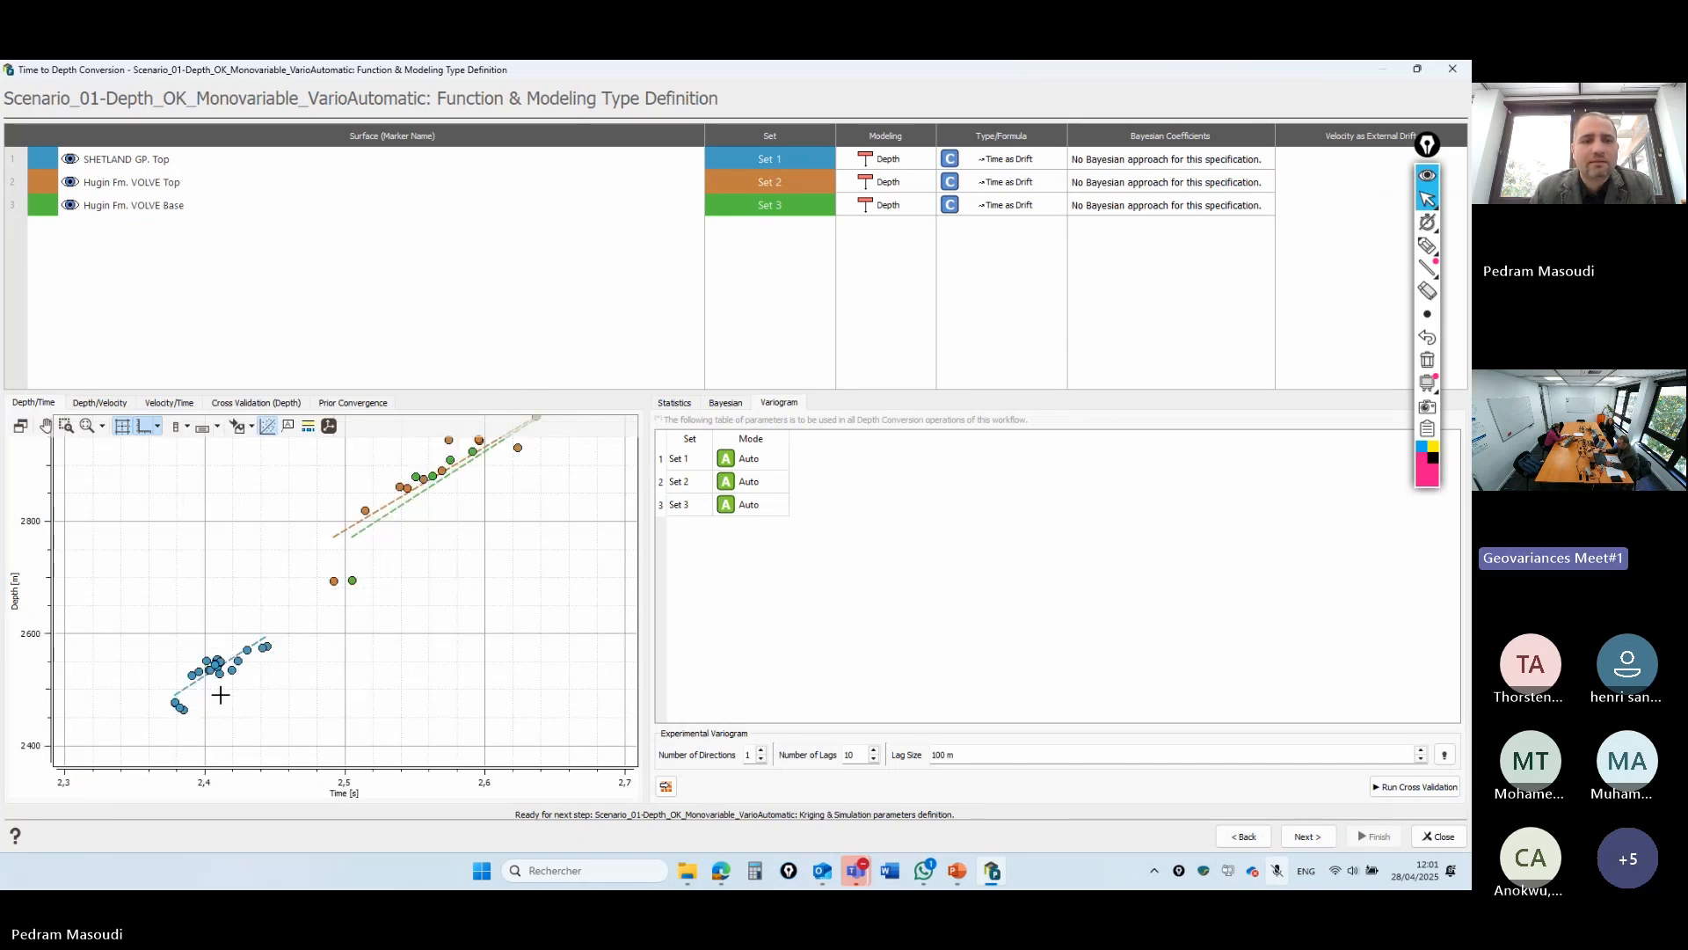
scroll(217, 675, down, 13)
scroll(334, 585, up, 8)
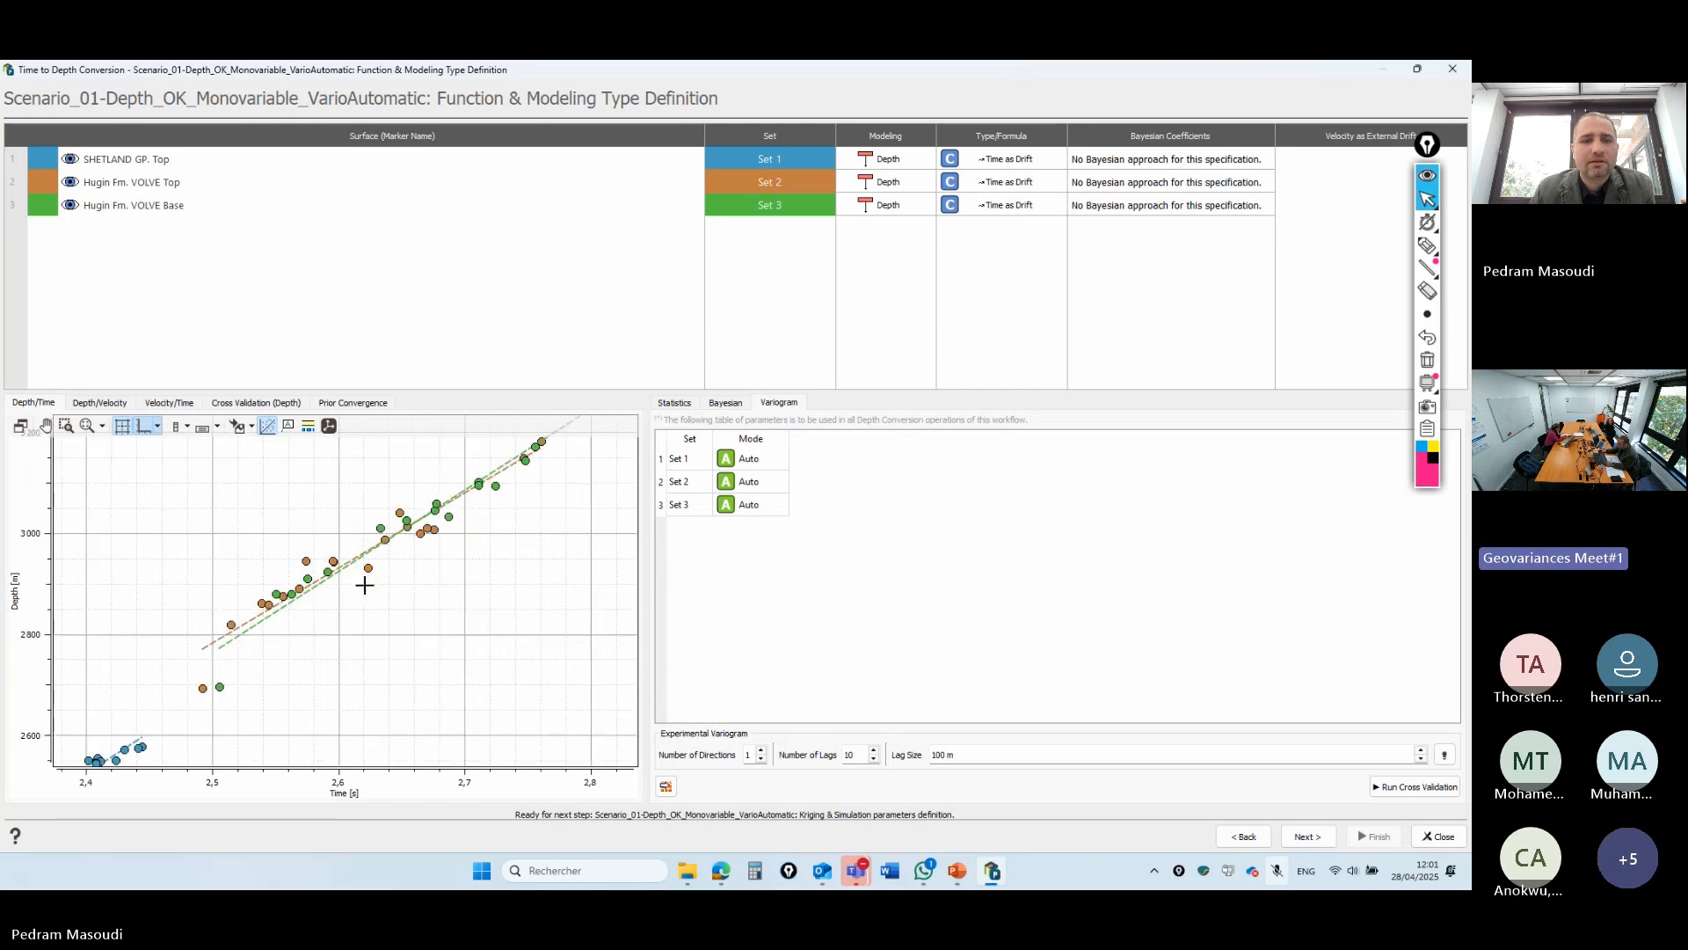
scroll(361, 577, down, 5)
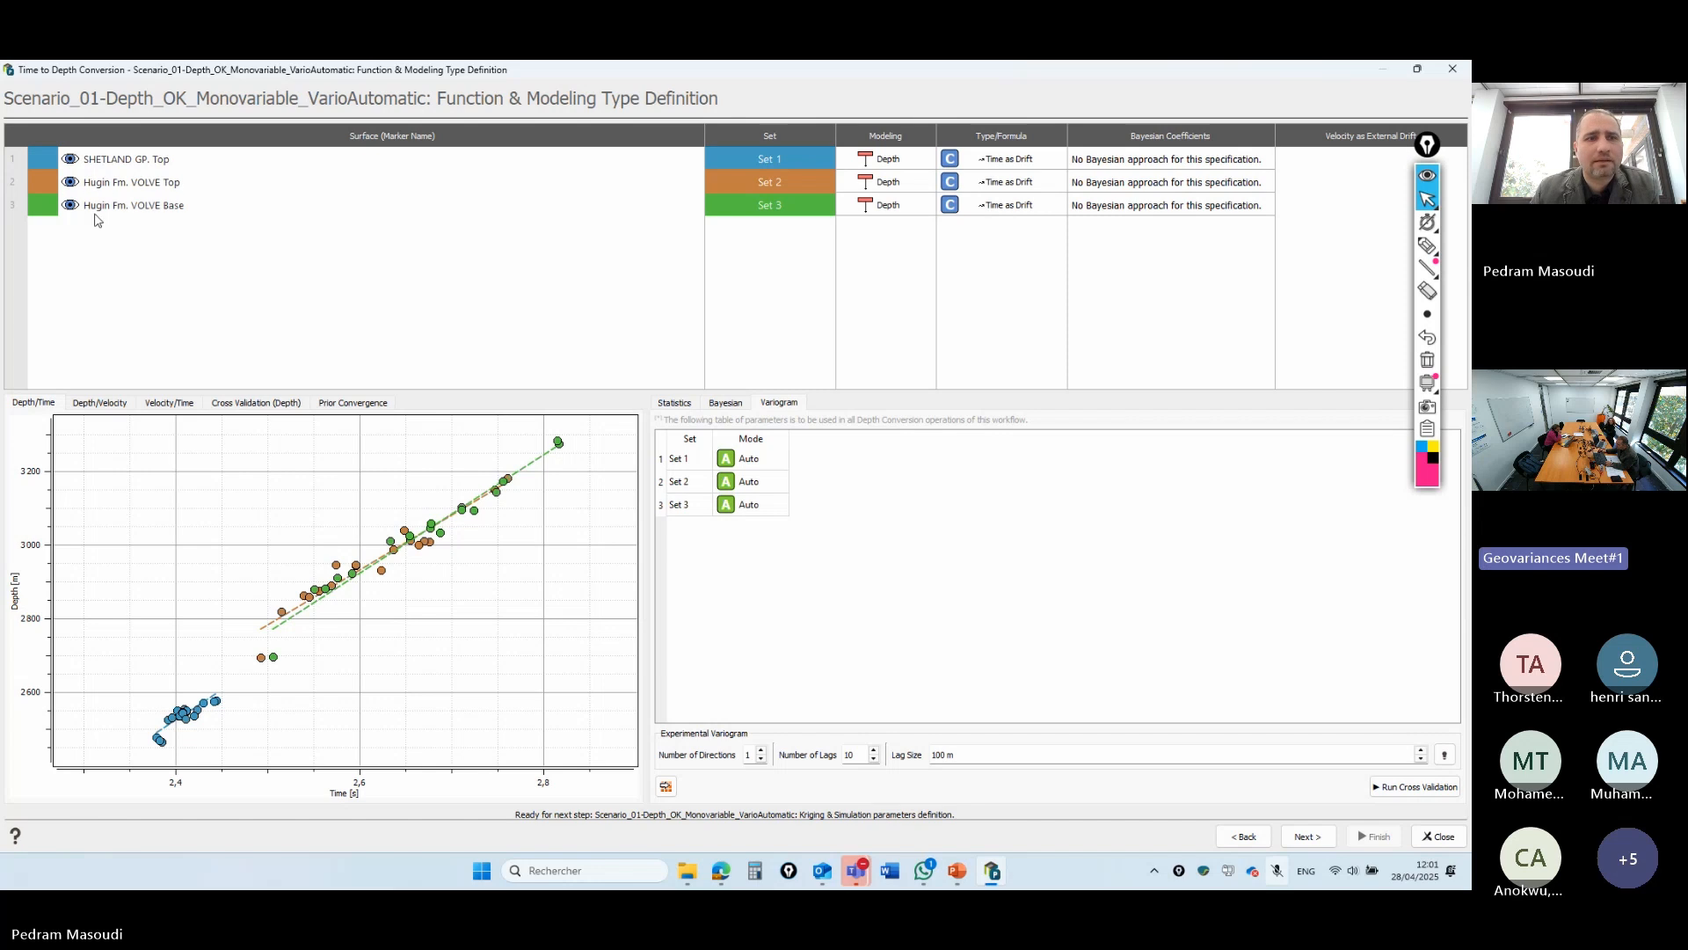
scroll(359, 563, down, 2)
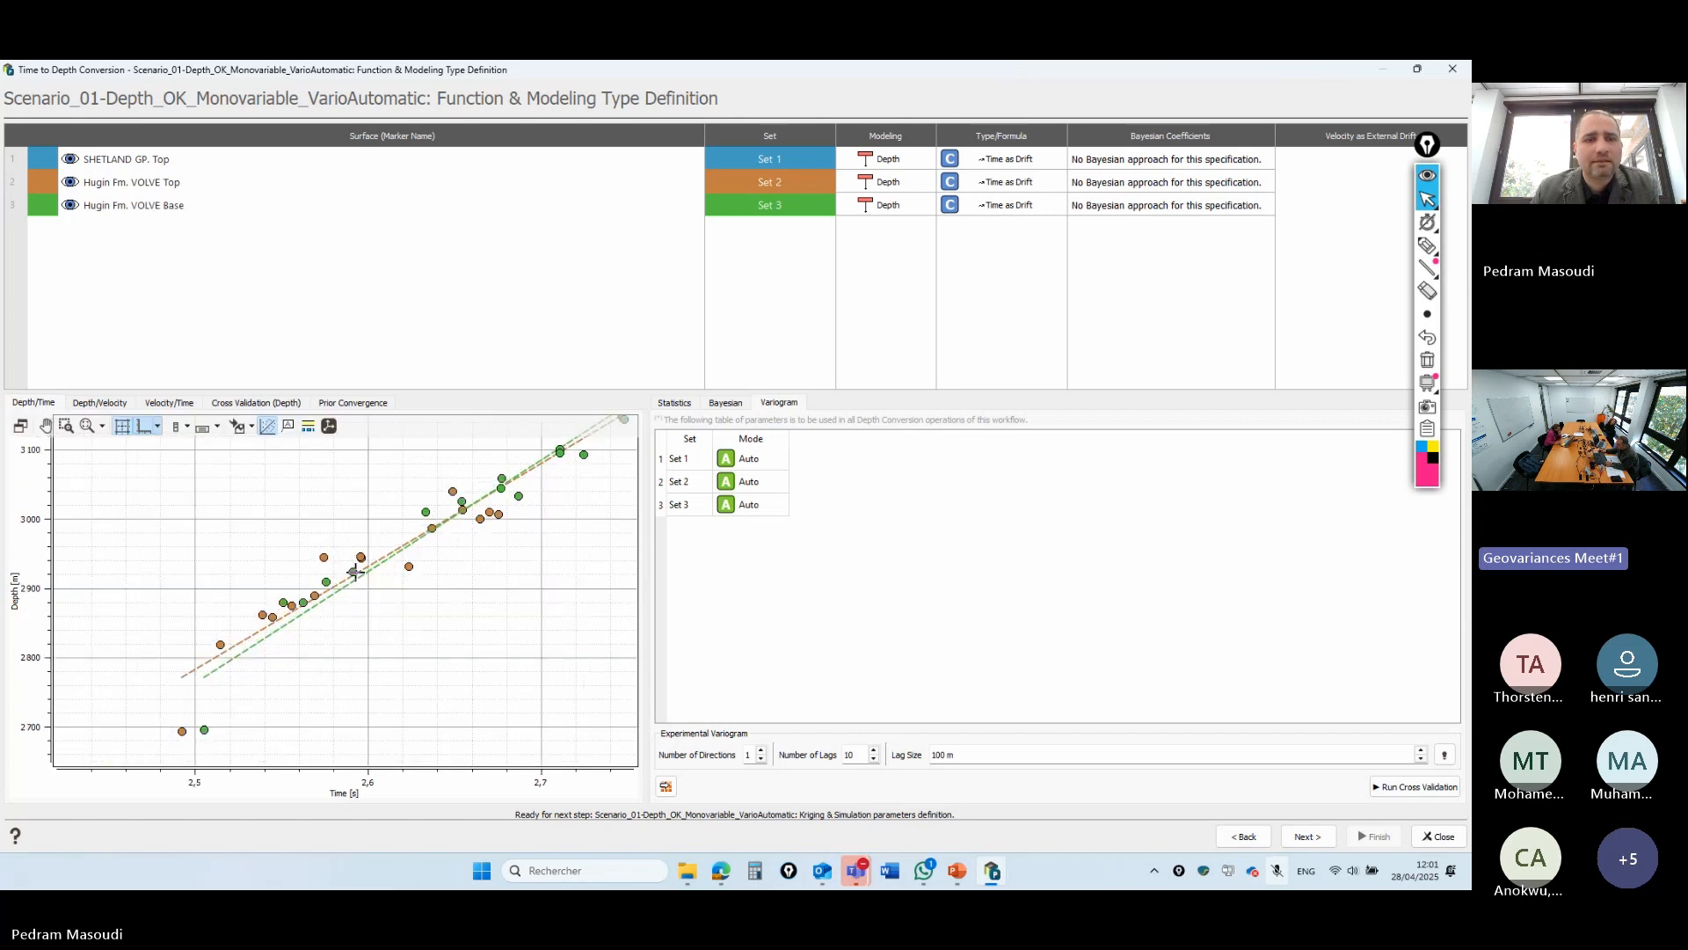
scroll(350, 590, up, 2)
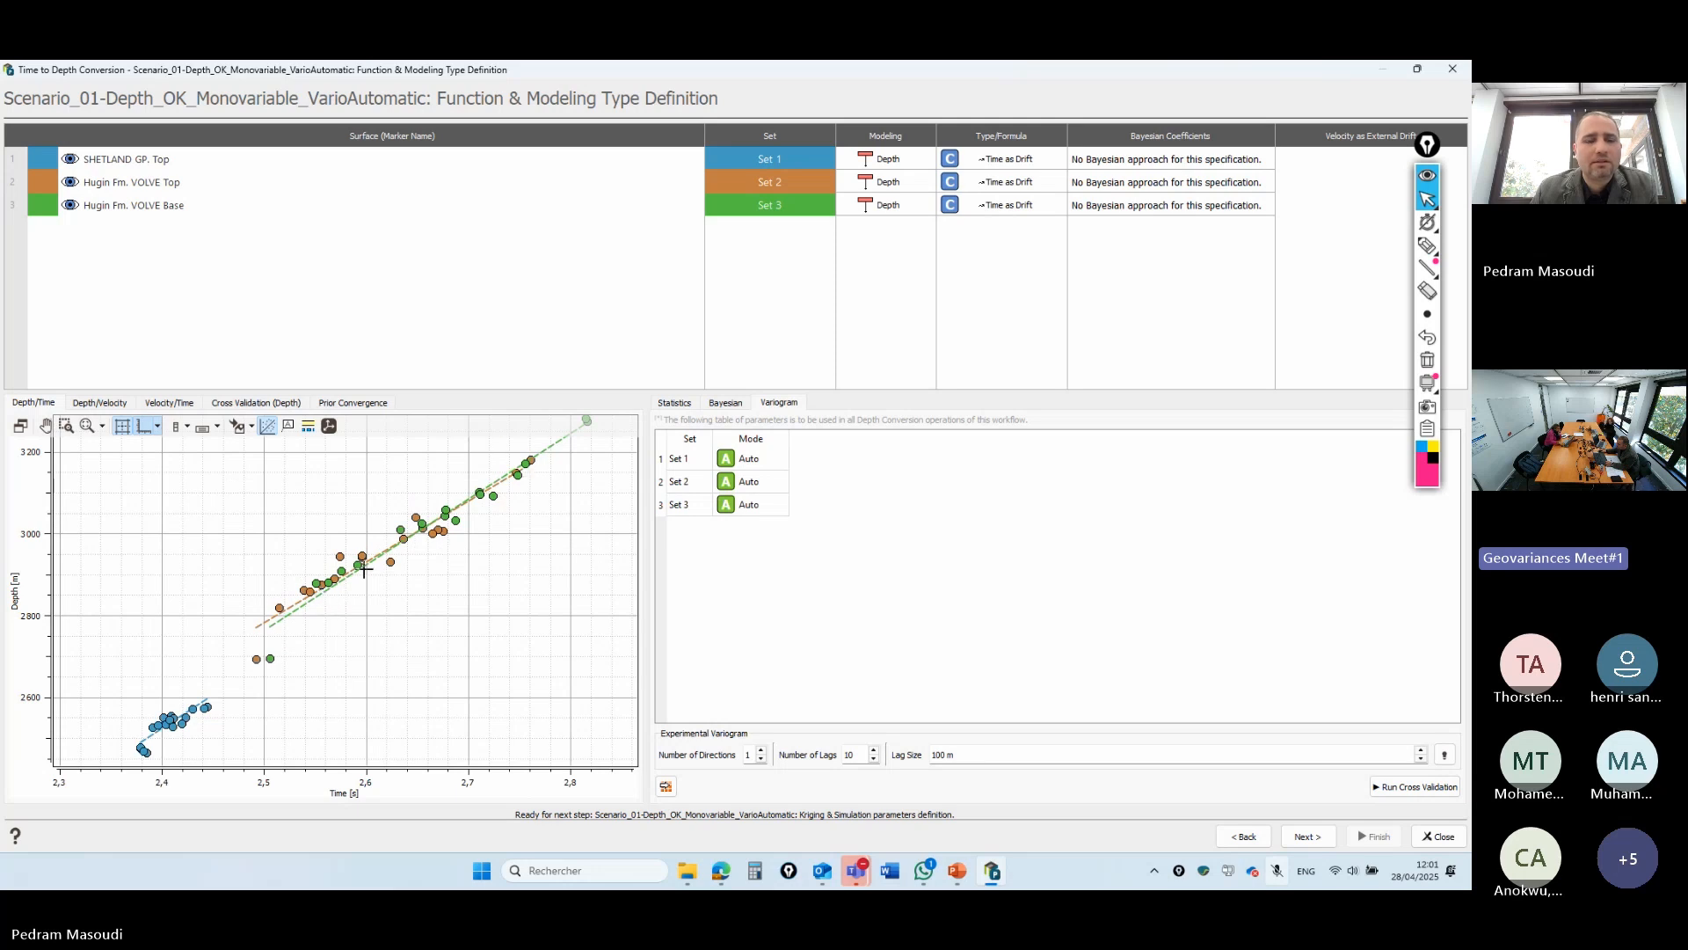
scroll(334, 582, up, 2)
scroll(334, 582, down, 5)
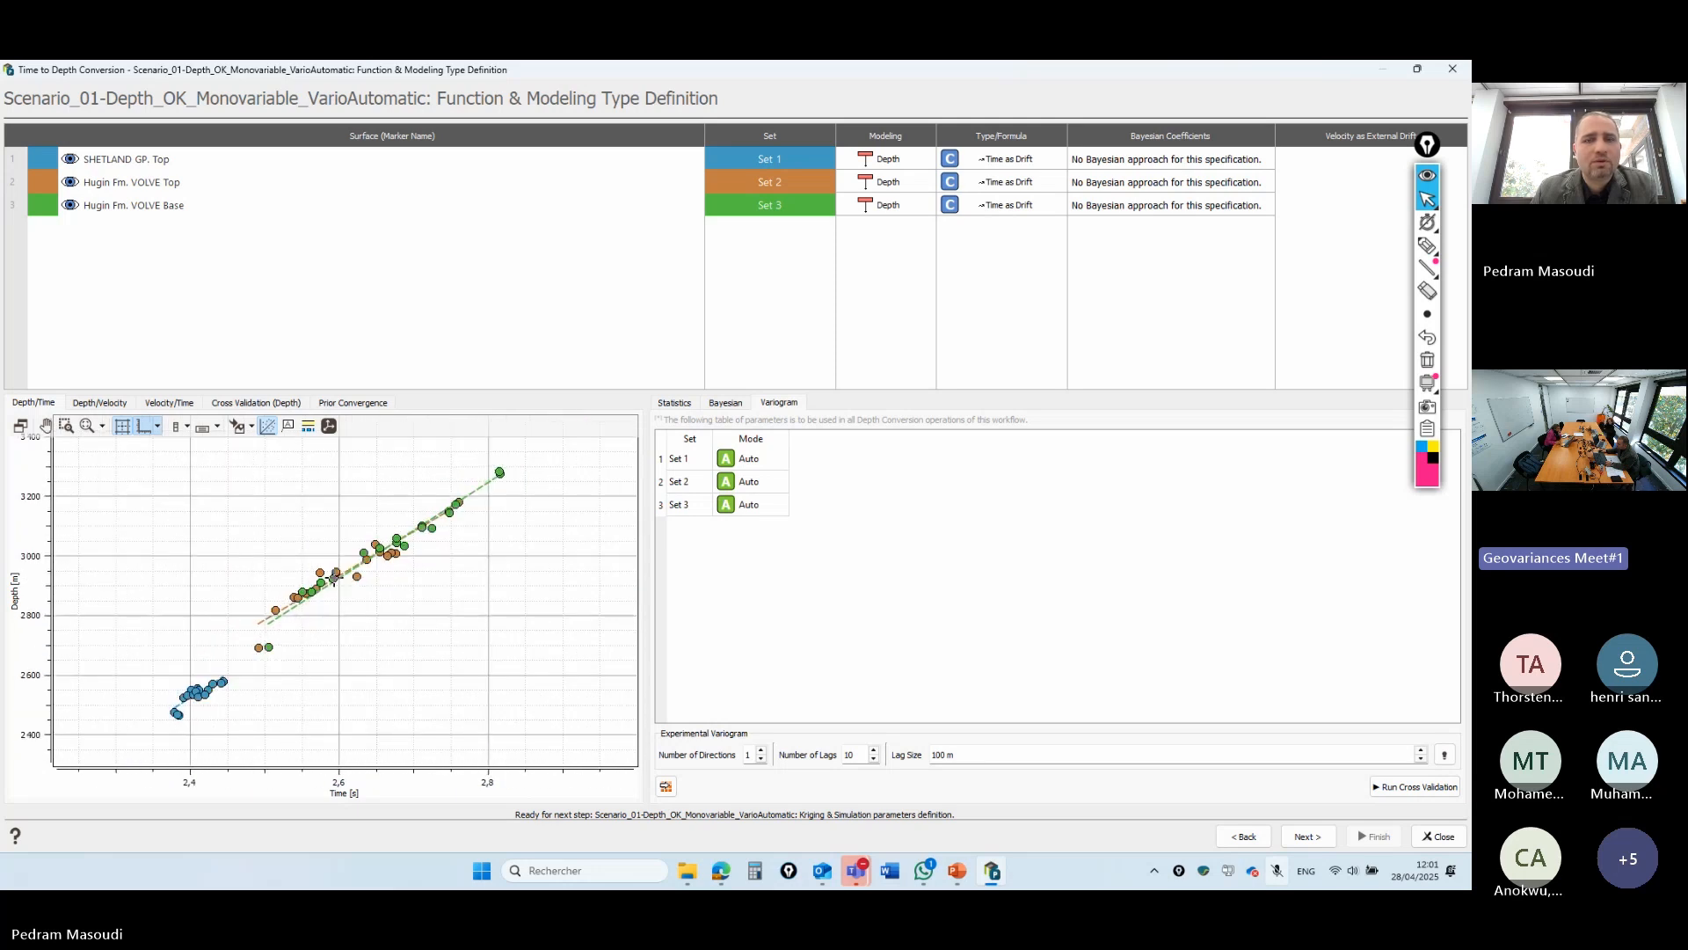
scroll(374, 572, up, 3)
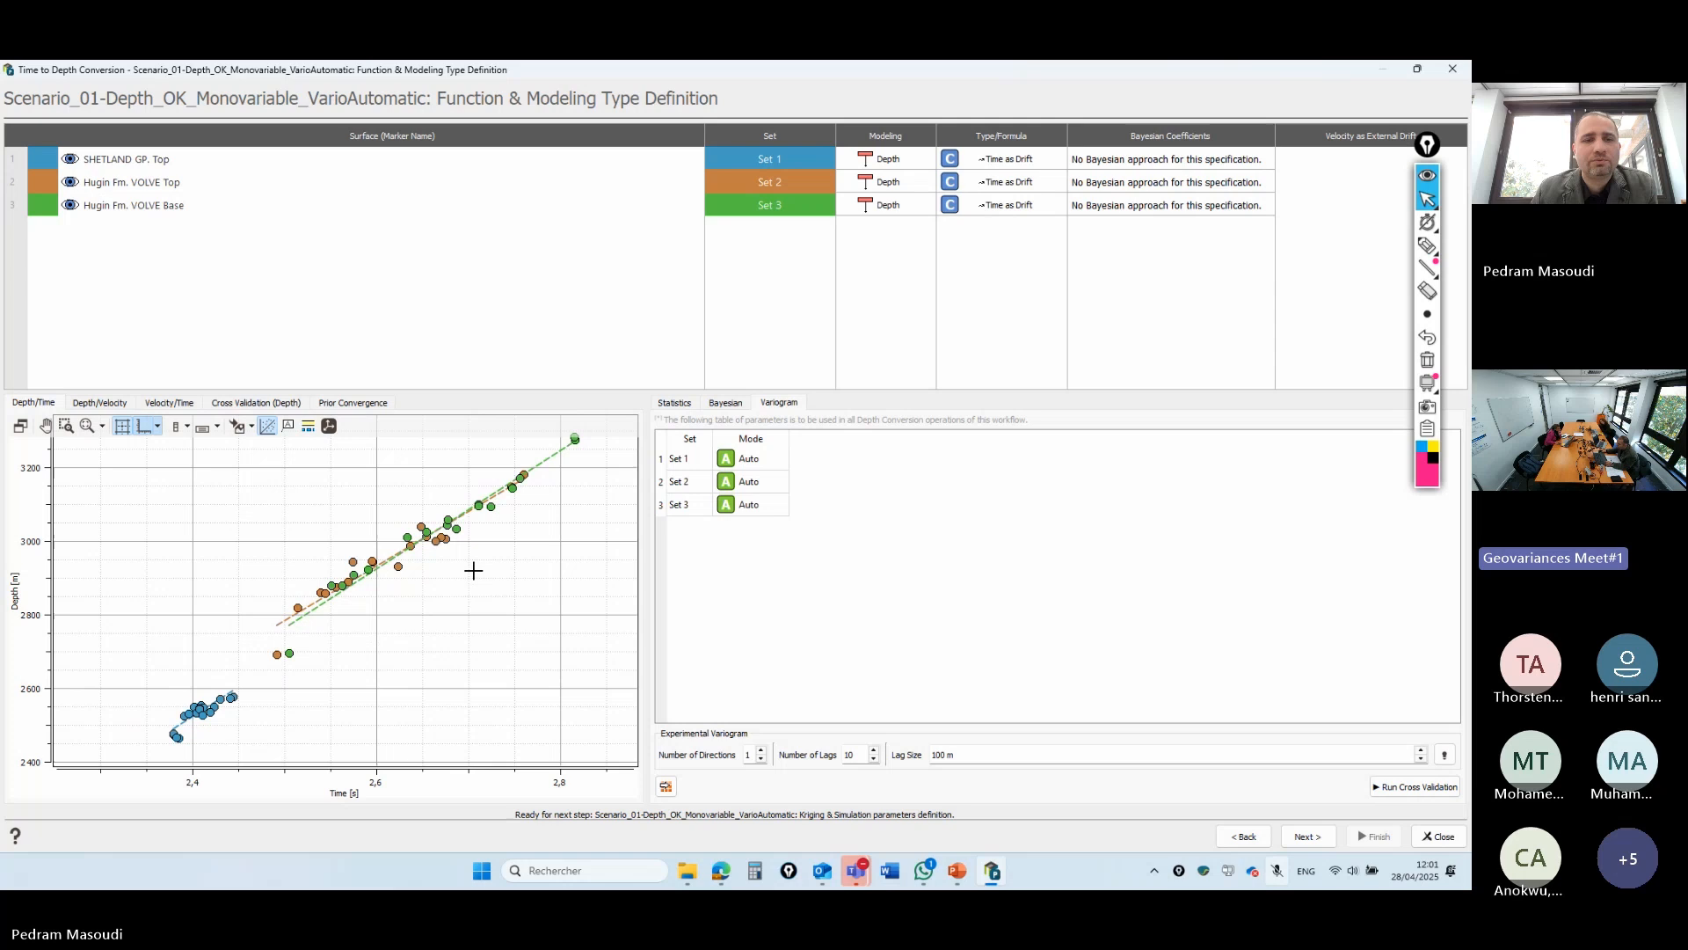
- Try Bayesian and Velocity options for Set 1, revert to depth modeling, and view the Bayesian prior criteria
click(950, 160)
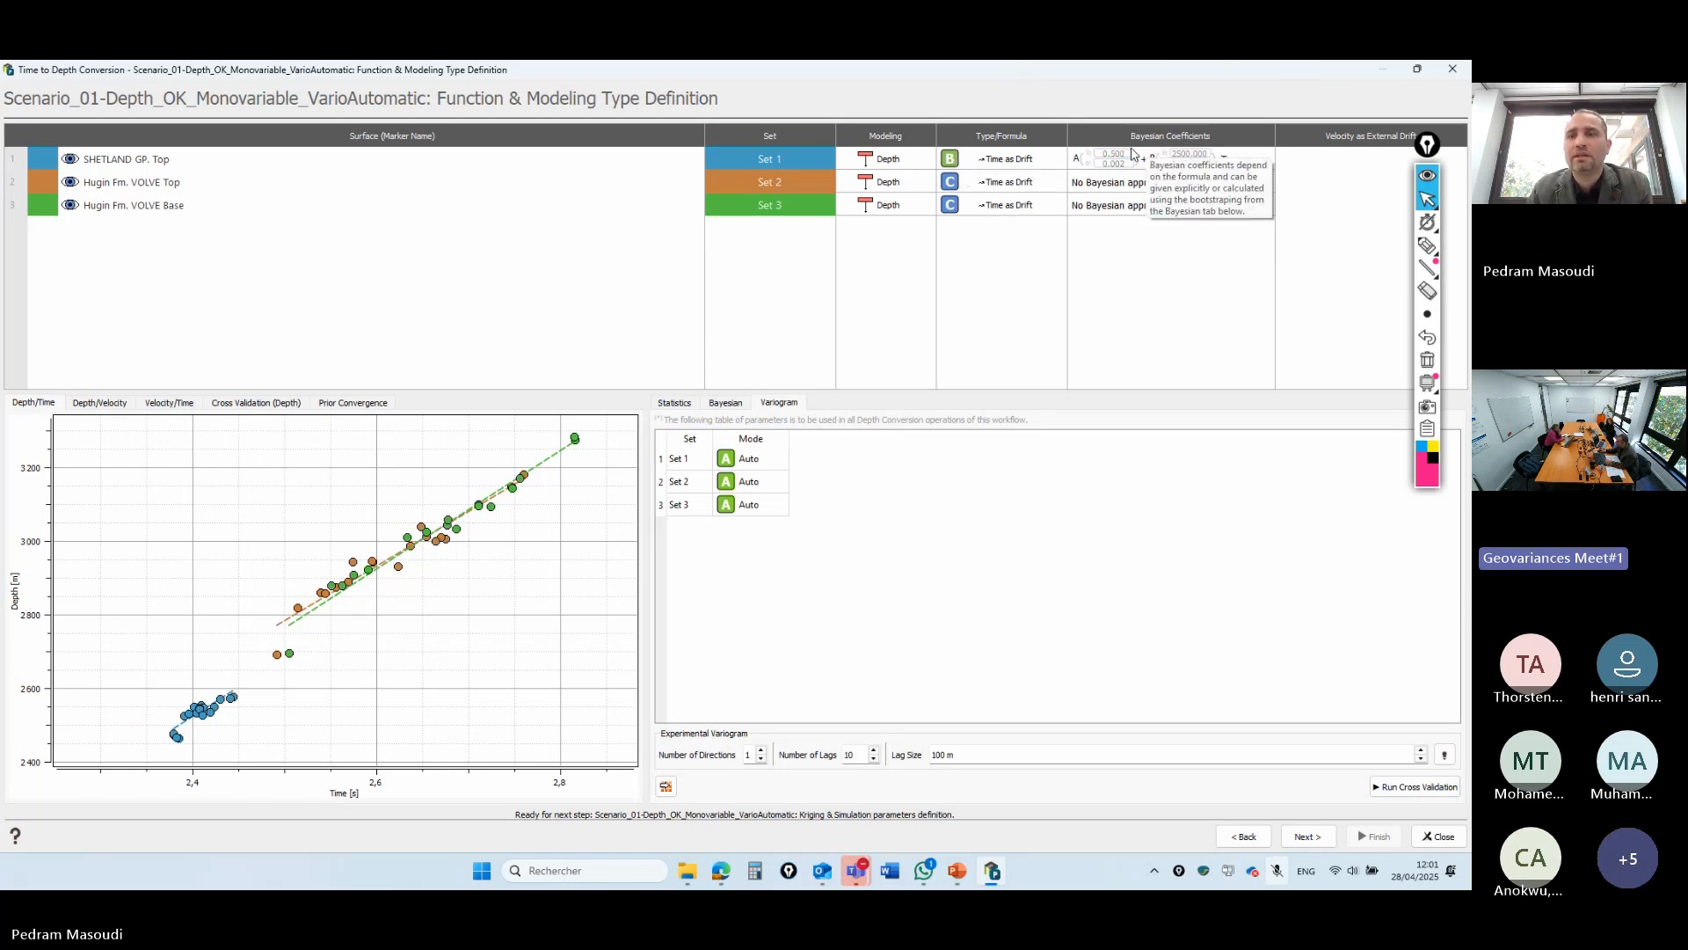
click(949, 159)
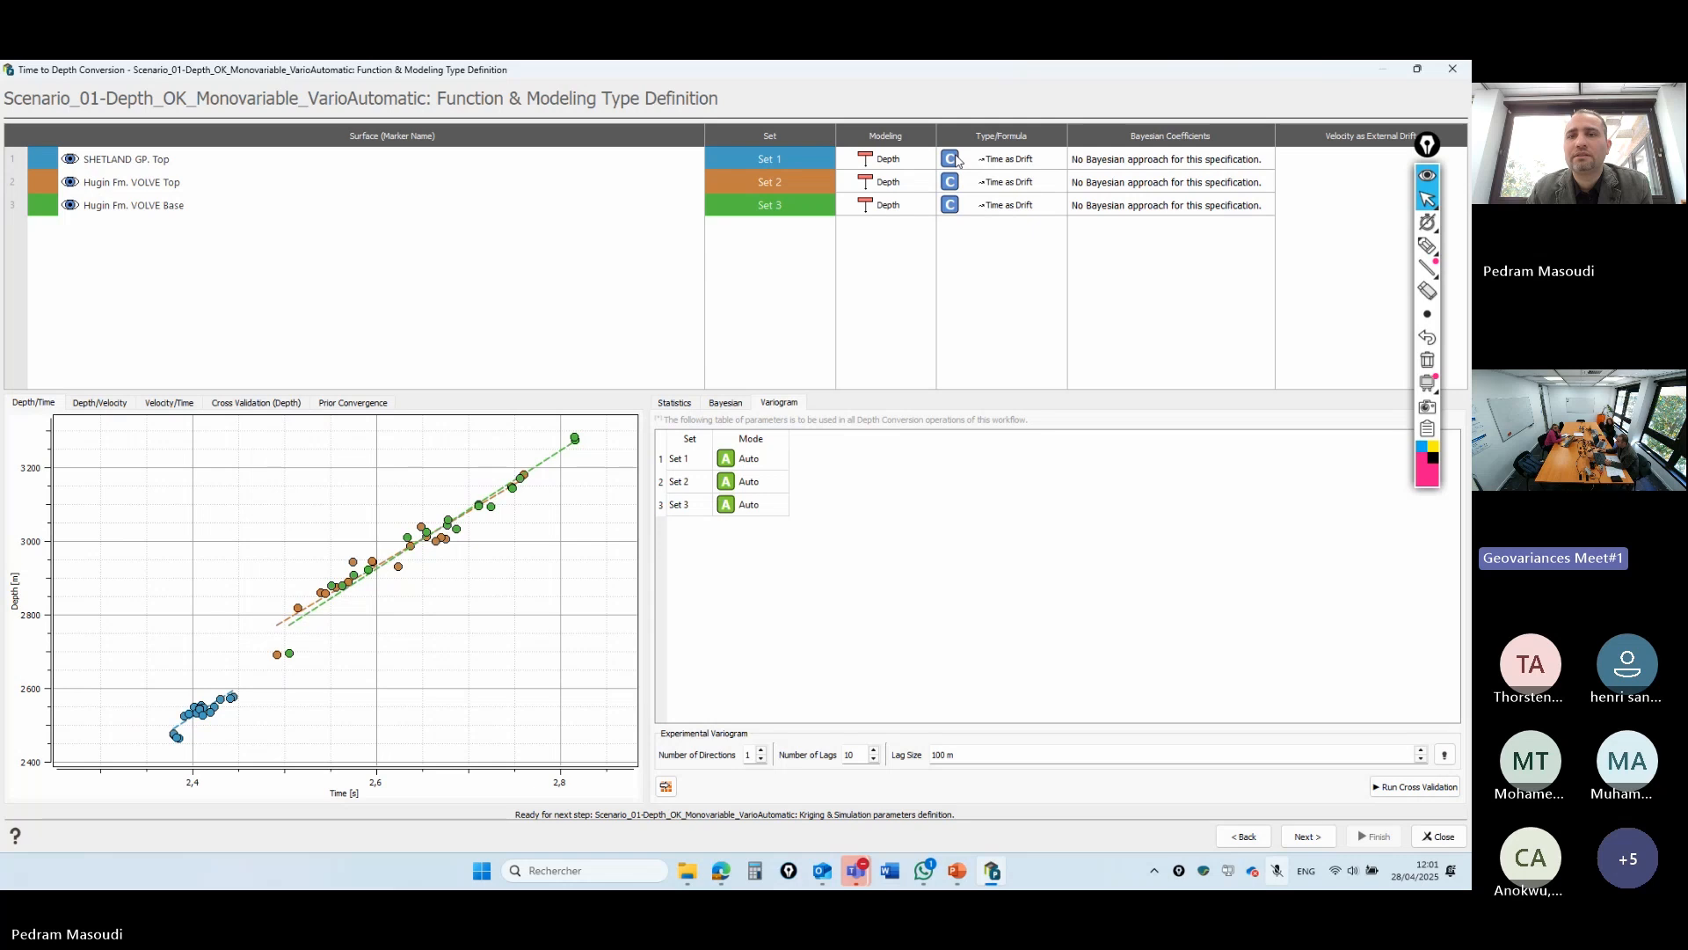
click(865, 159)
click(866, 160)
click(866, 160)
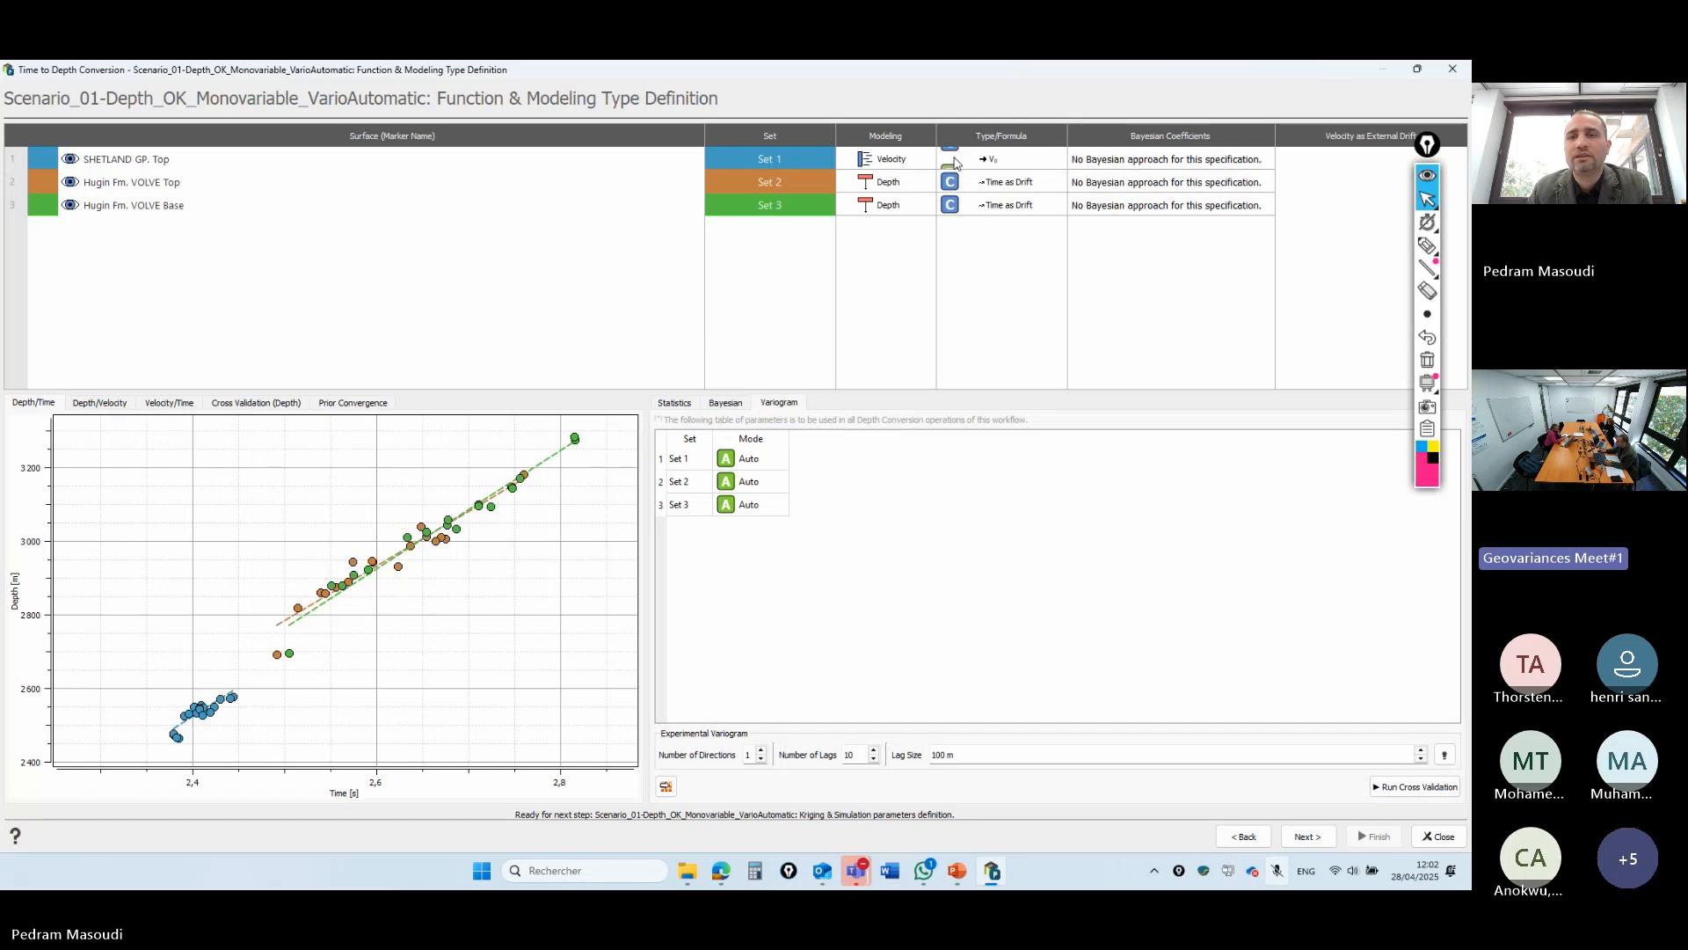
click(866, 161)
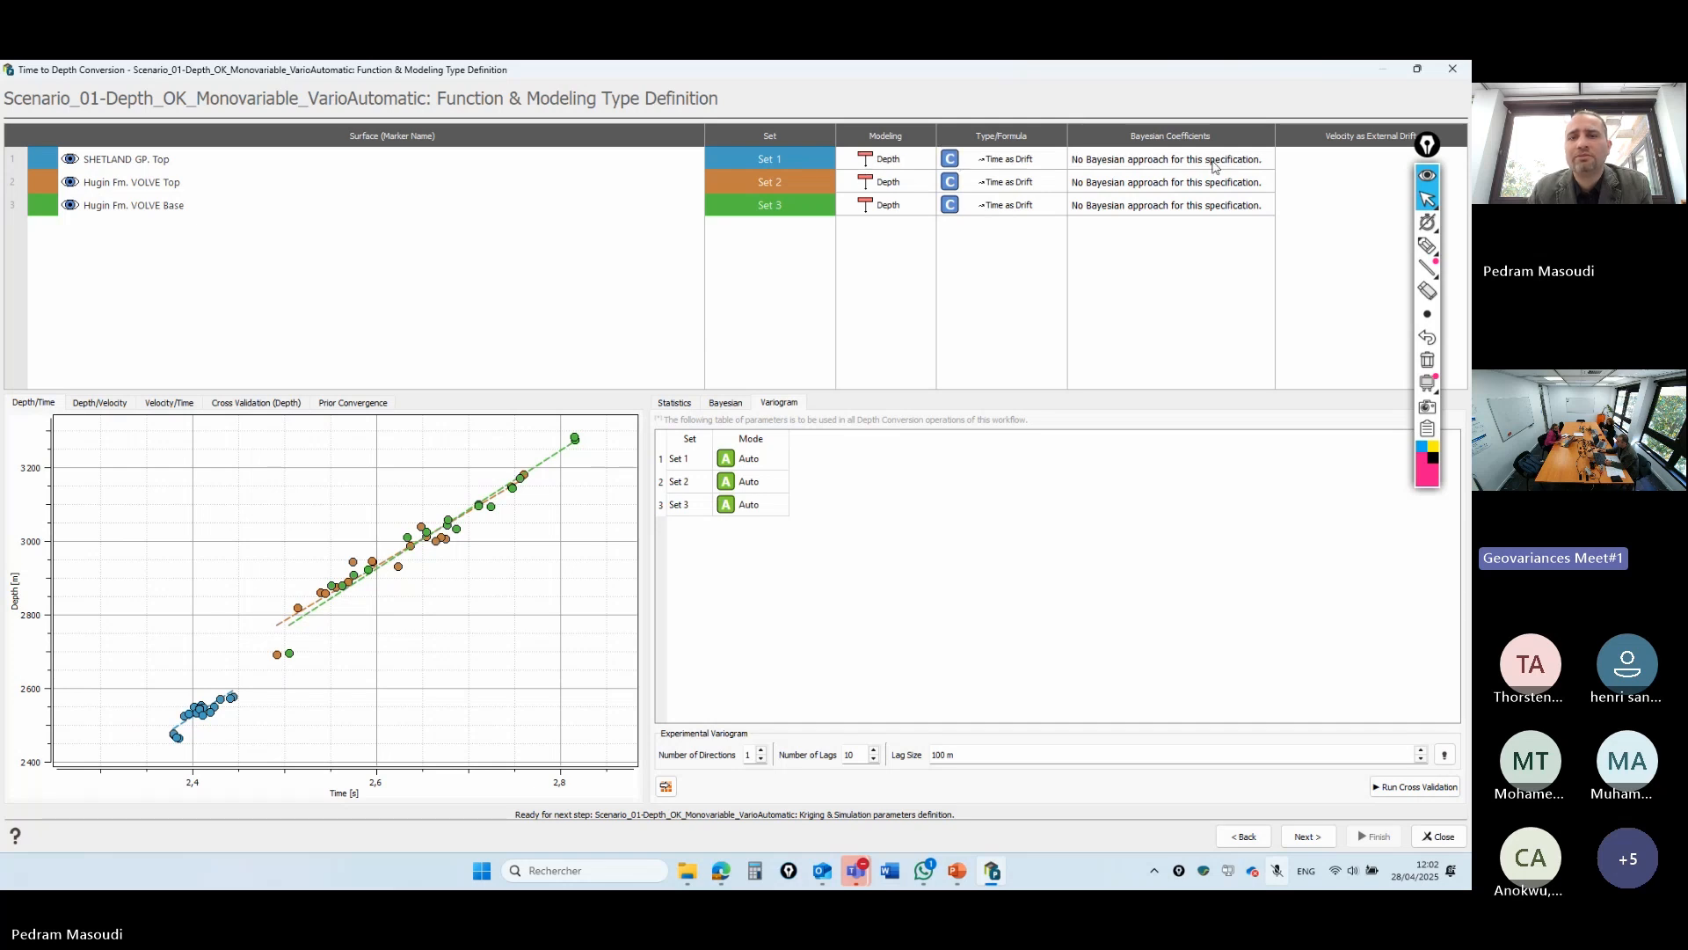
click(719, 404)
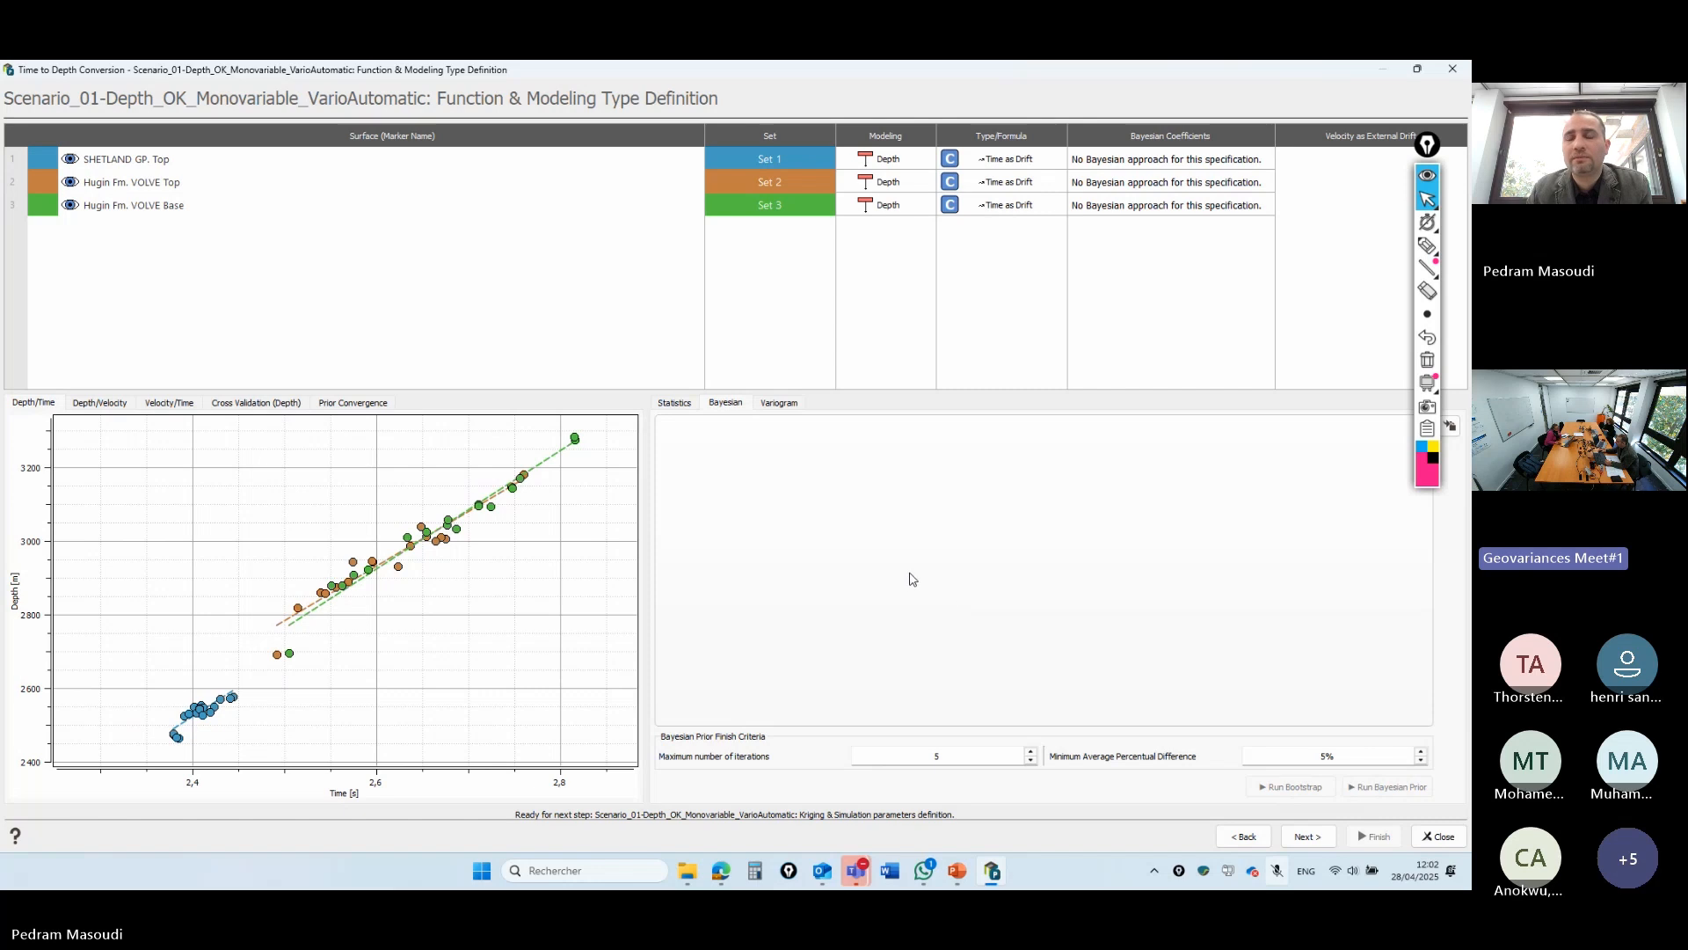
mouse_move(613, 483)
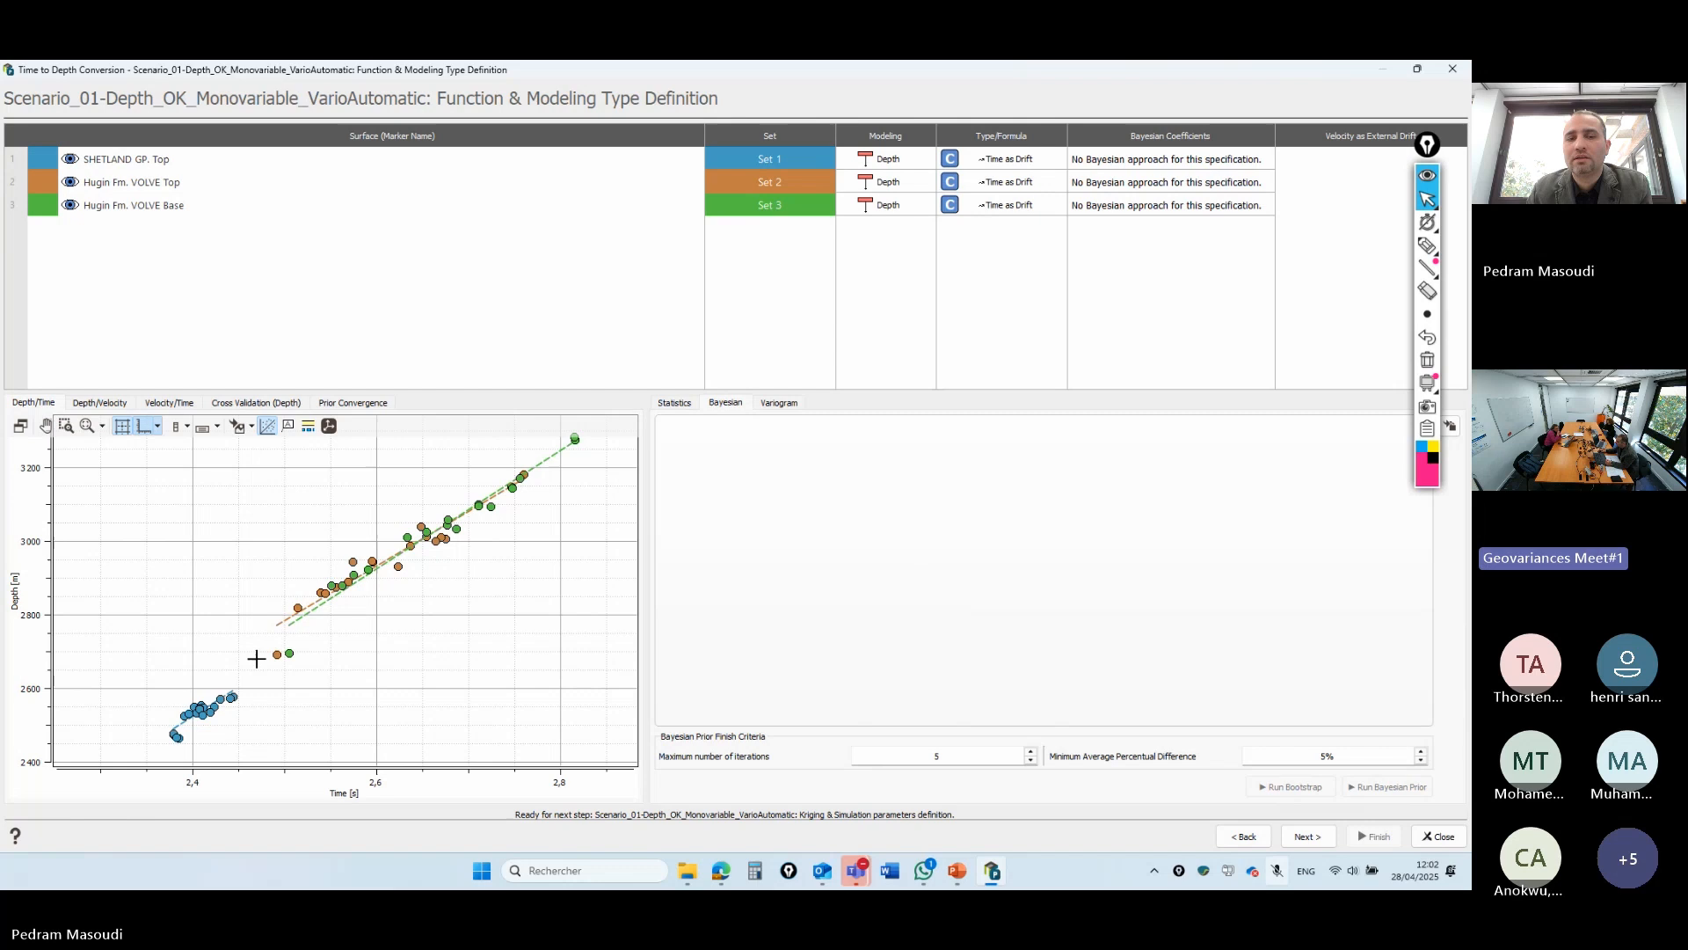
- Run cross validation to reach Kriging & Simulation Parameters, close the three variogram charts, and open the Viewer
click(1308, 840)
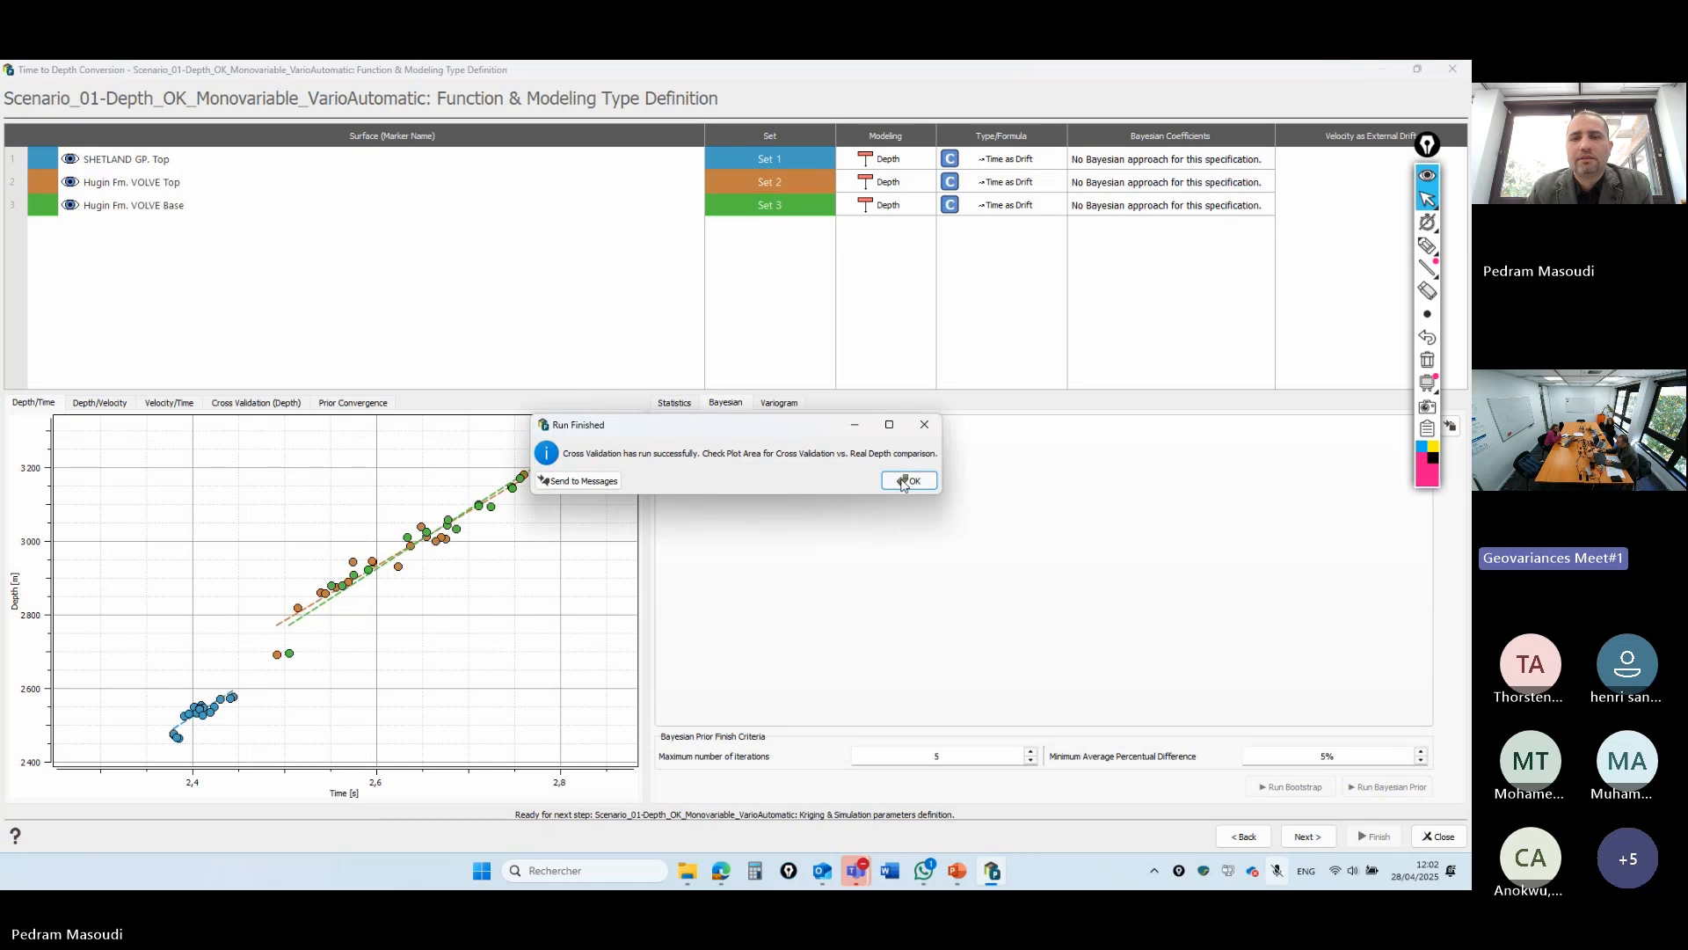
click(900, 483)
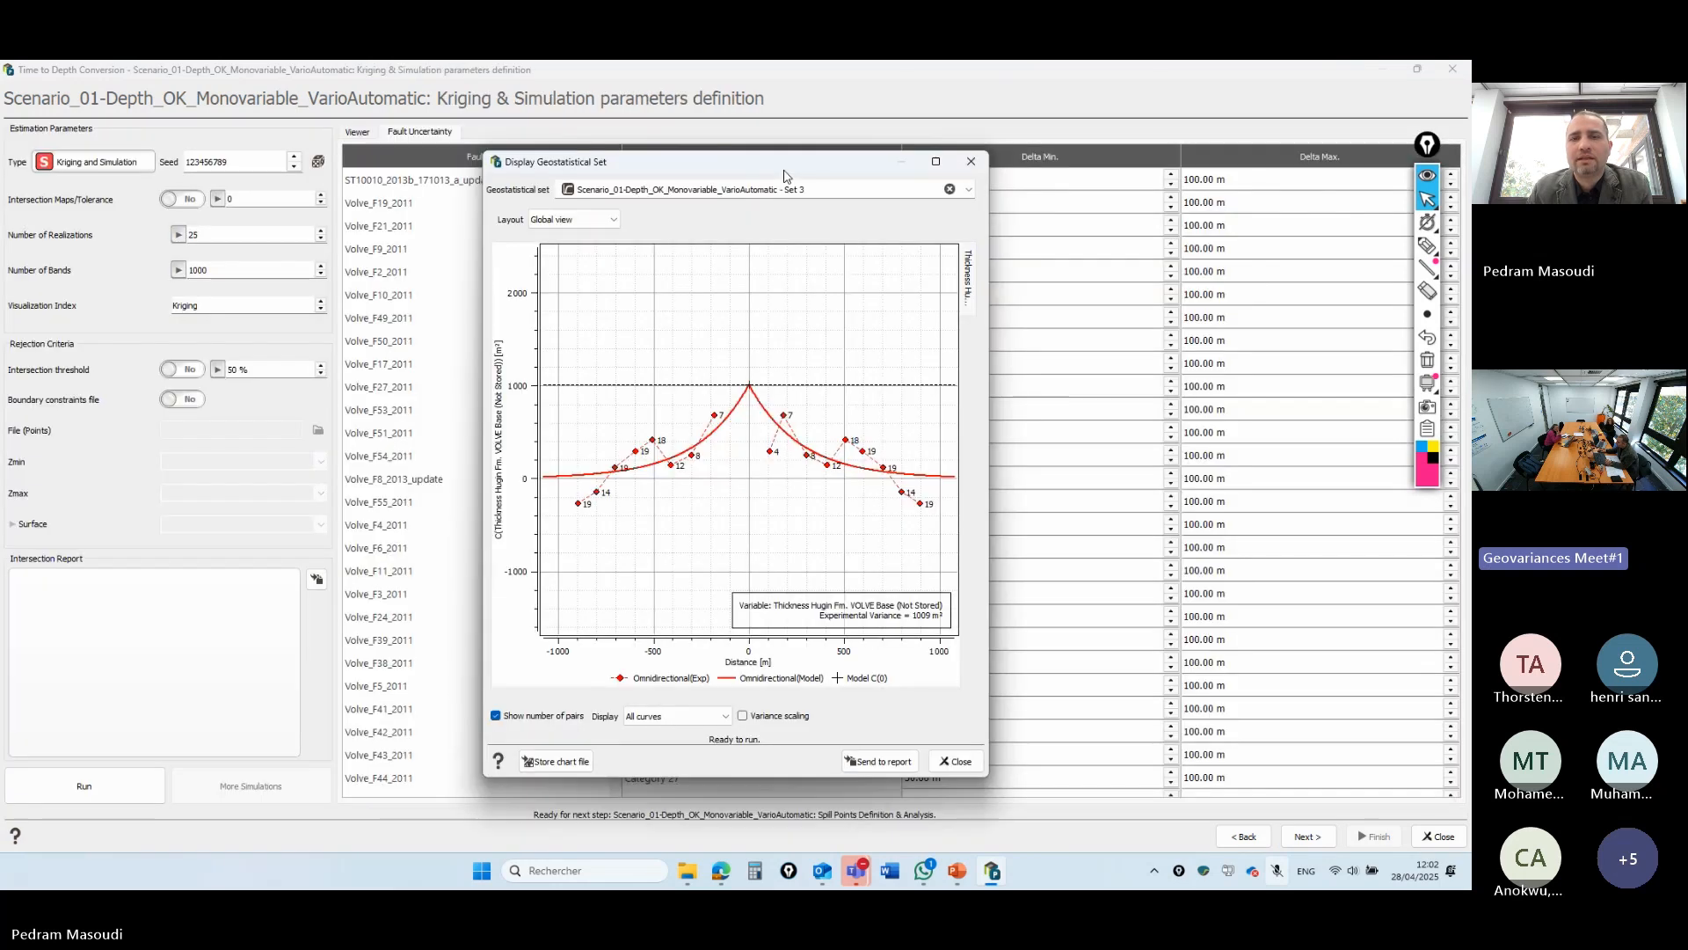
drag(787, 176, 966, 187)
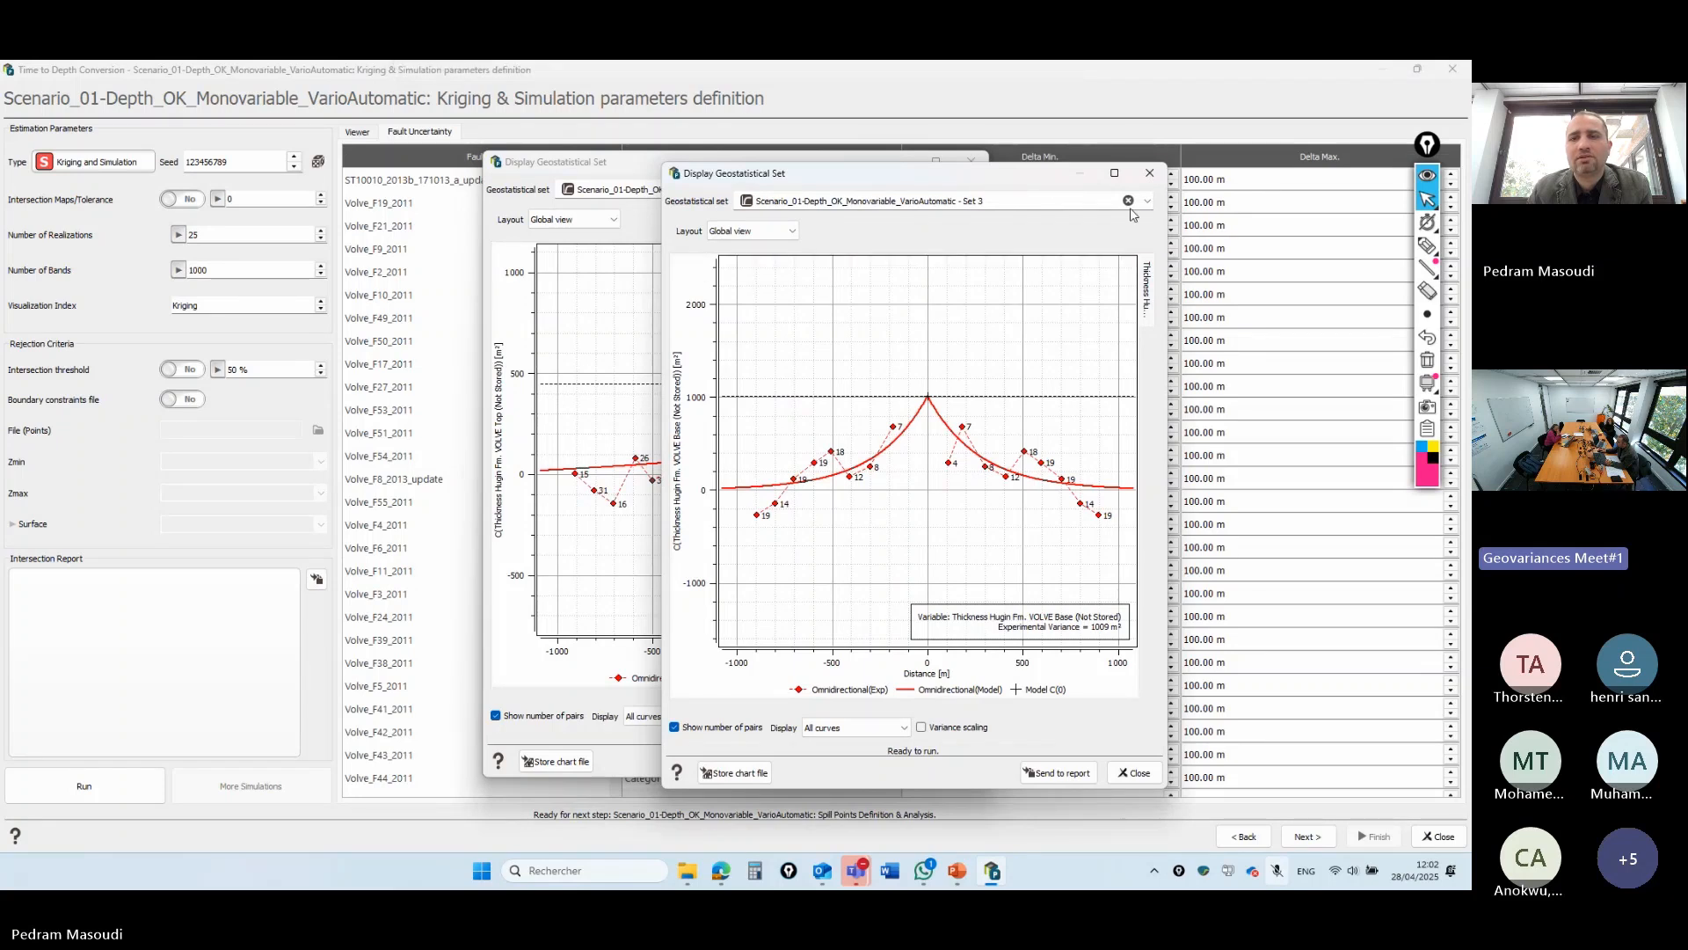
click(1149, 173)
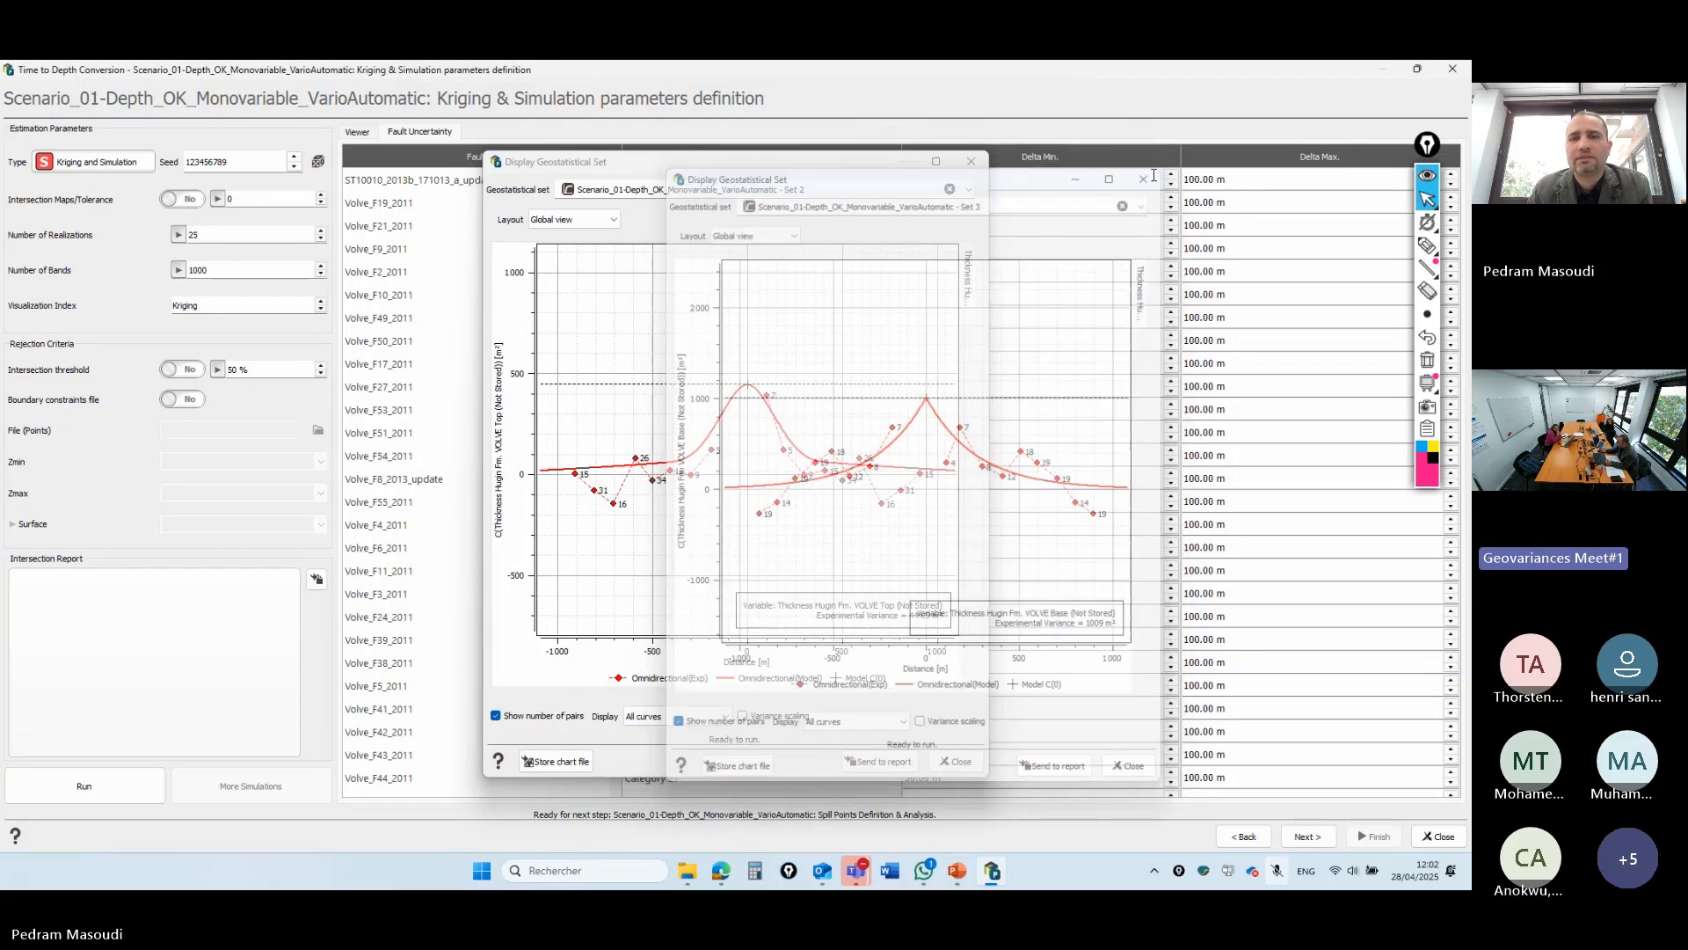
click(972, 162)
click(972, 162)
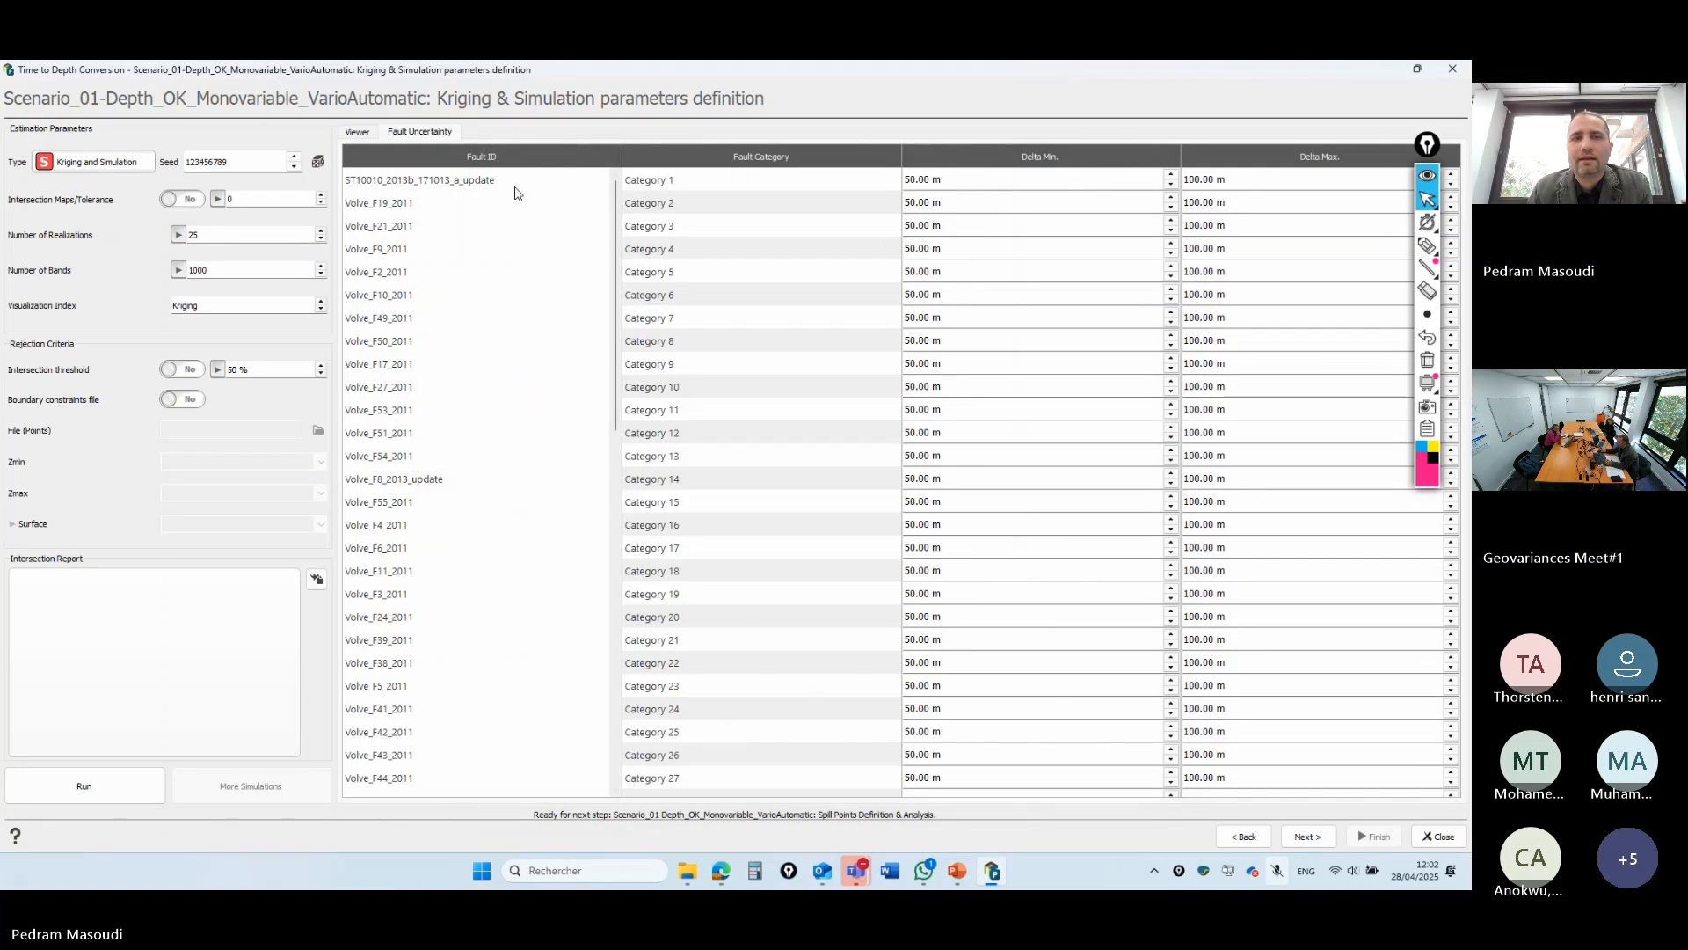
click(358, 133)
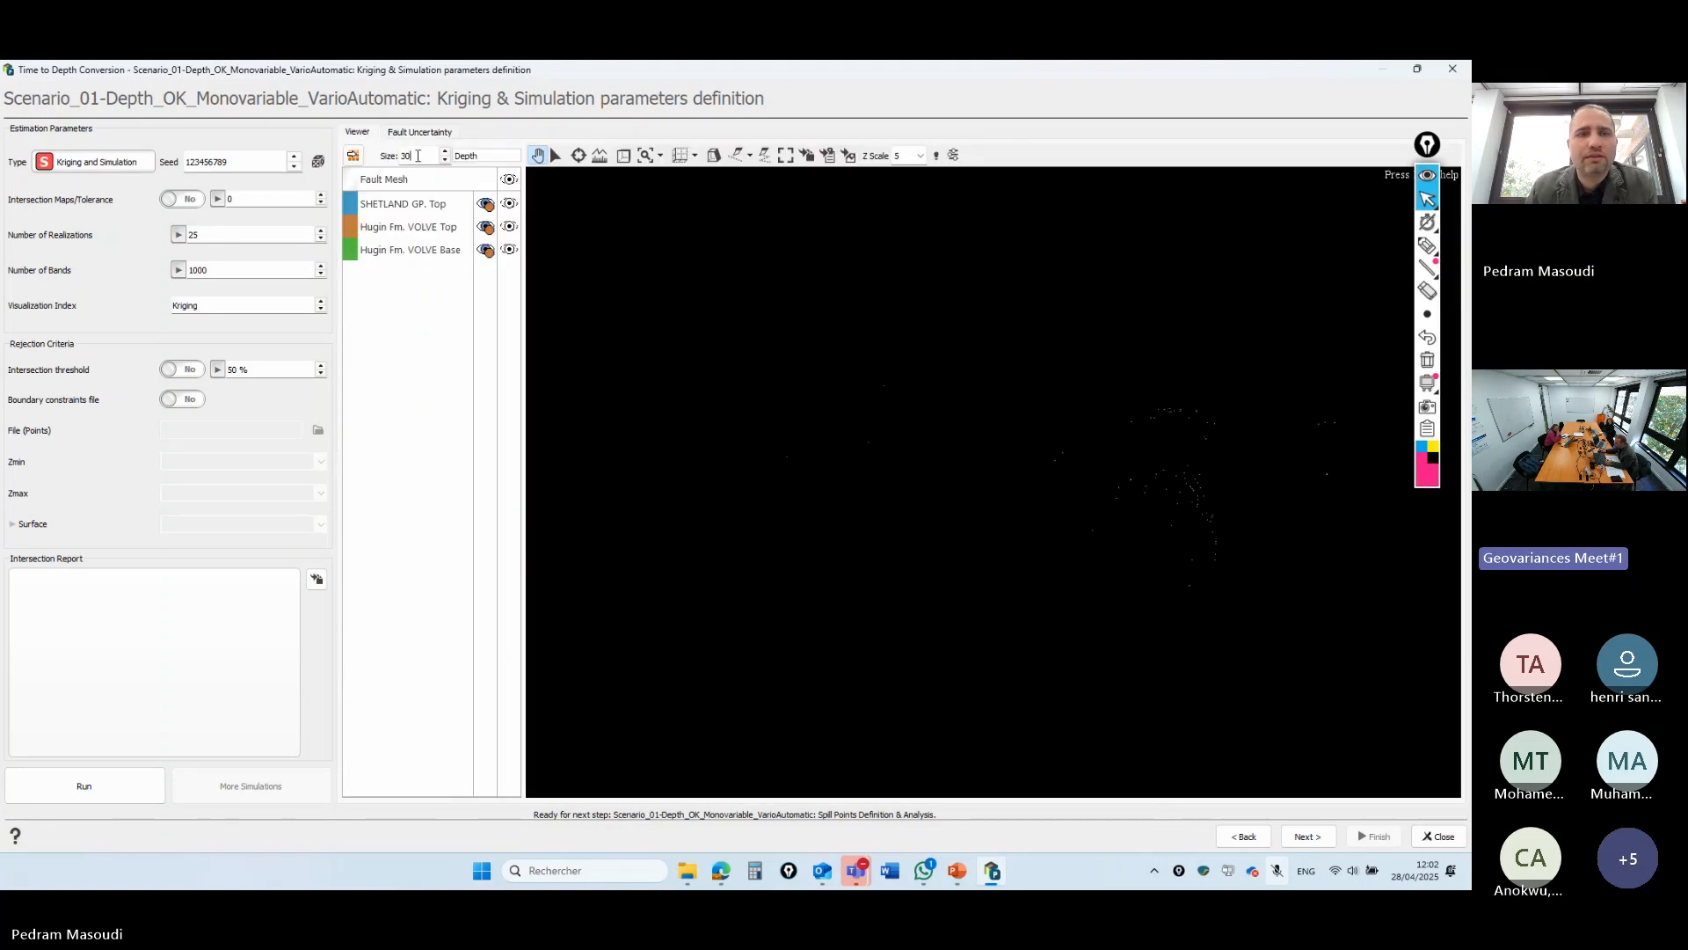
- Set the well marker size to 100 and add a labelled axis grid with a compass
key(BackSpace)
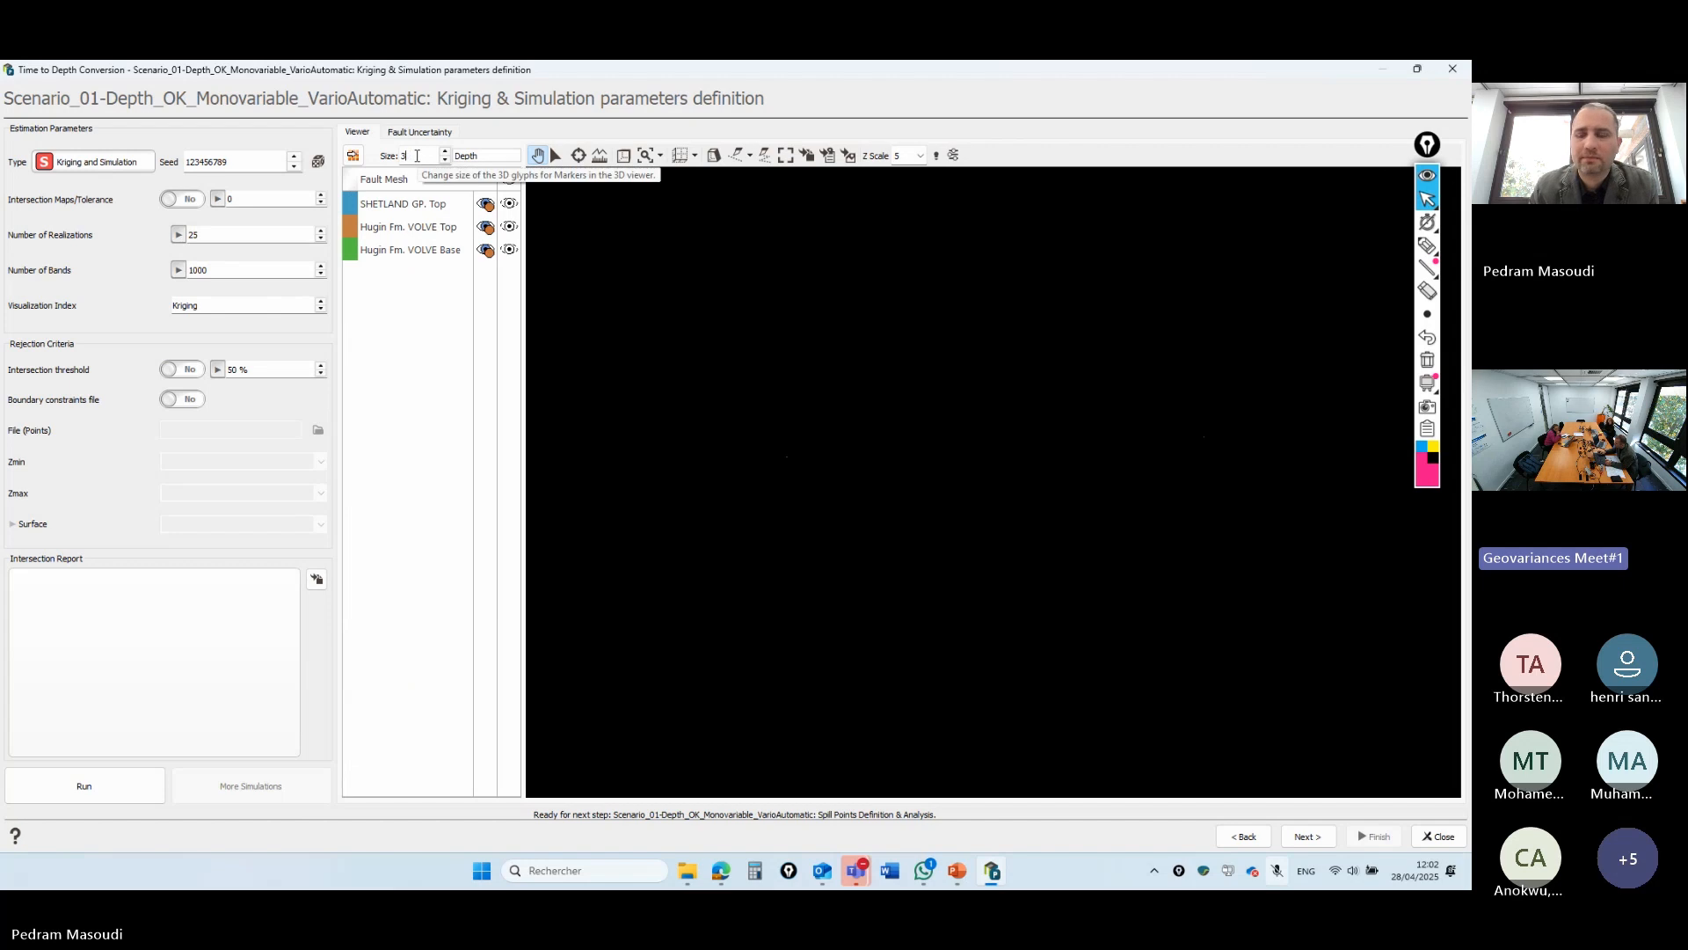
key(BackSpace)
text(100)
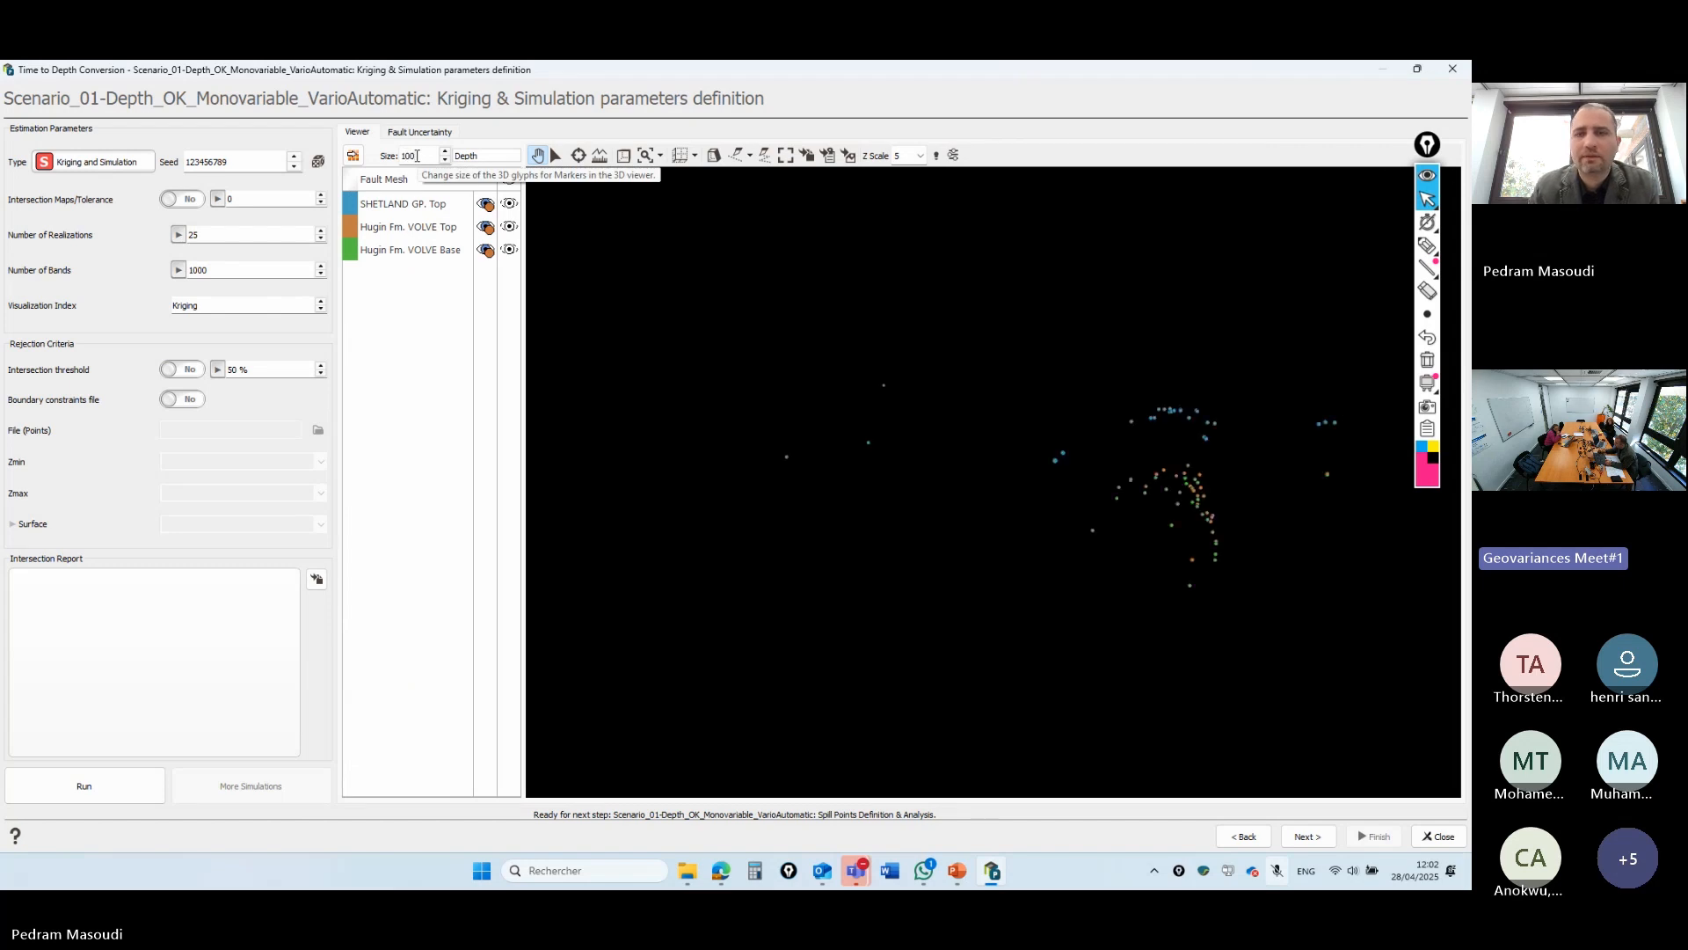
click(682, 160)
click(695, 157)
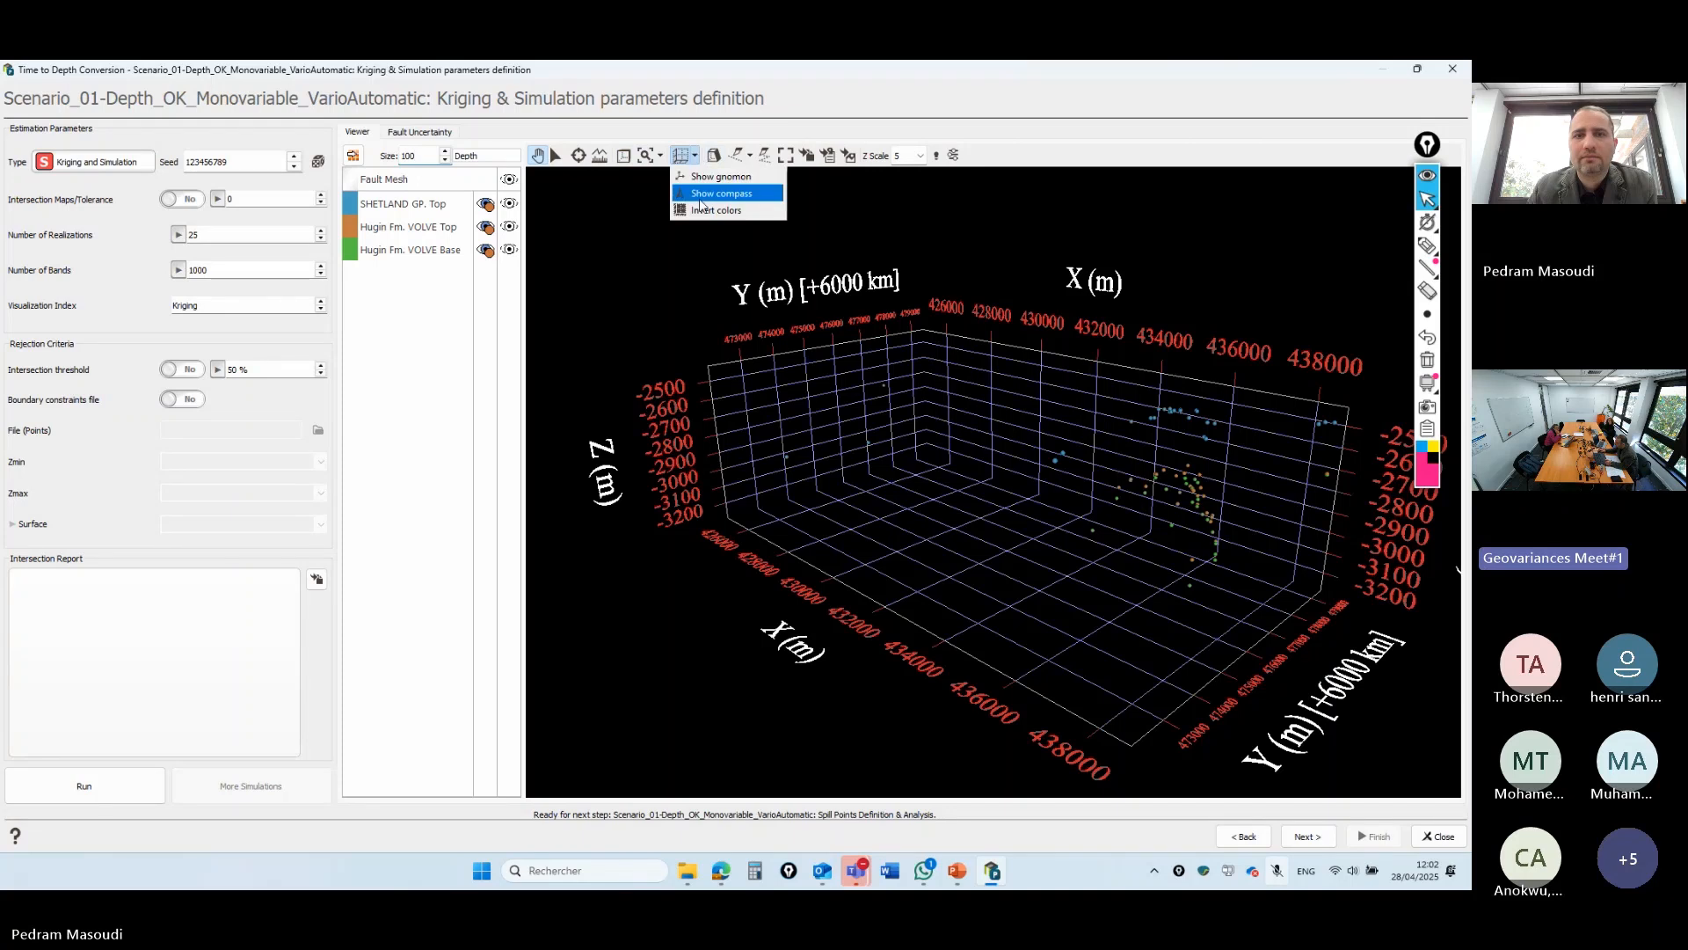
click(726, 189)
- Display the SHETLAND GP. Top surface above the well picks in the 3D view
drag(743, 492, 663, 297)
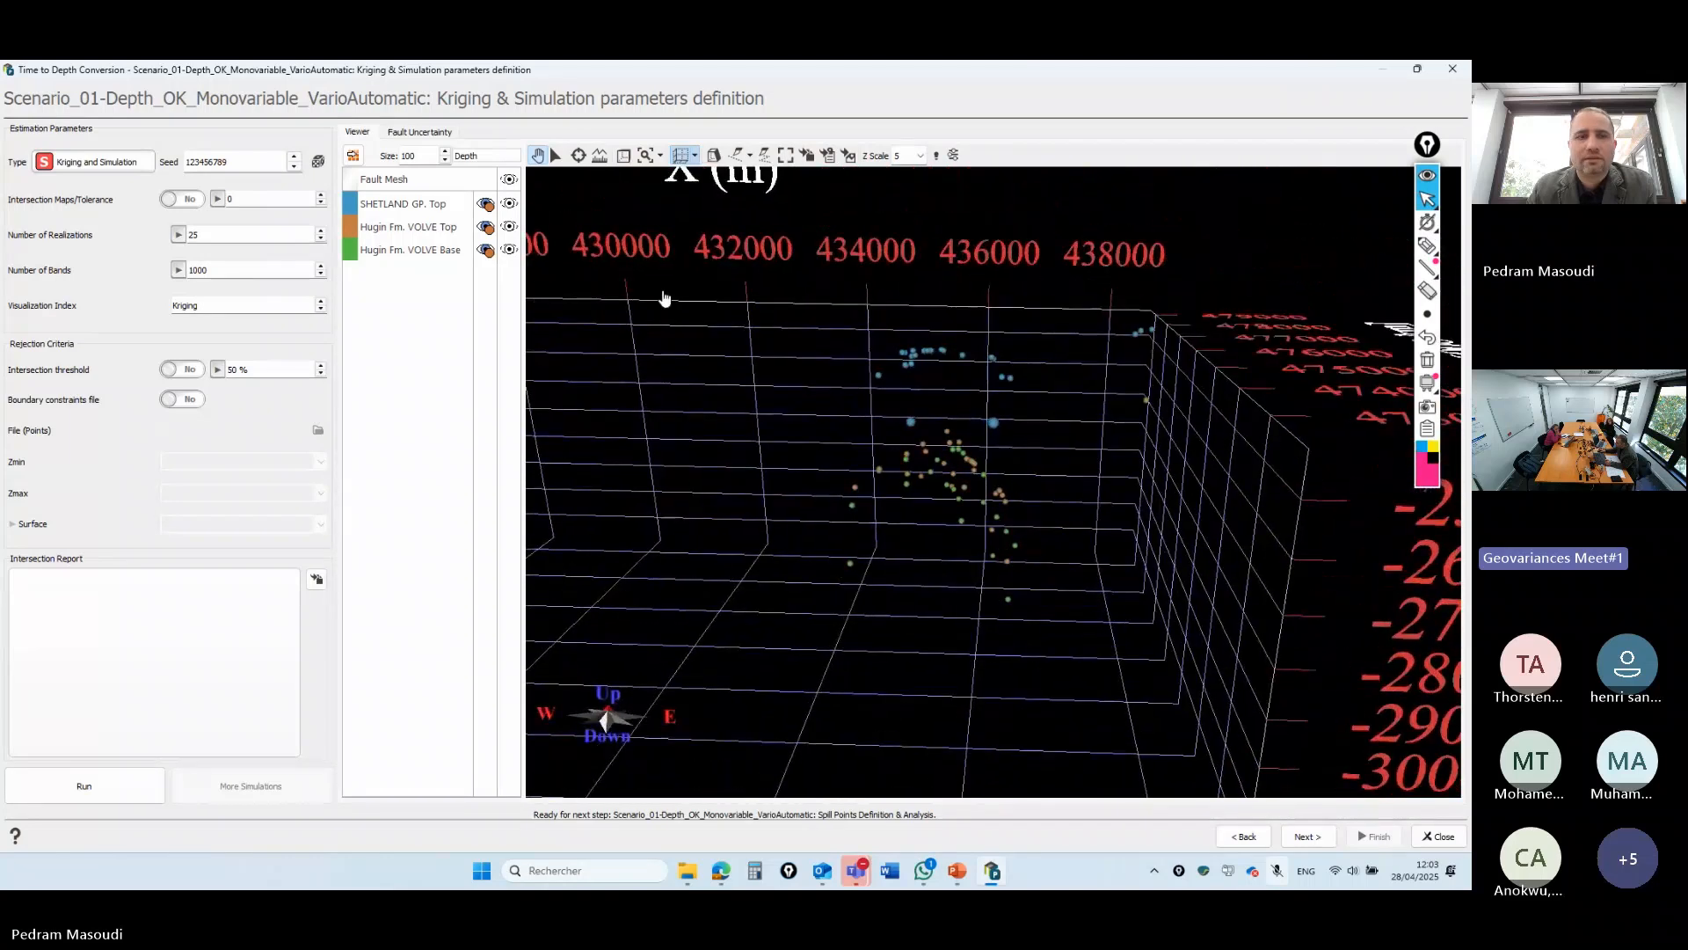
click(512, 204)
drag(952, 517, 1053, 424)
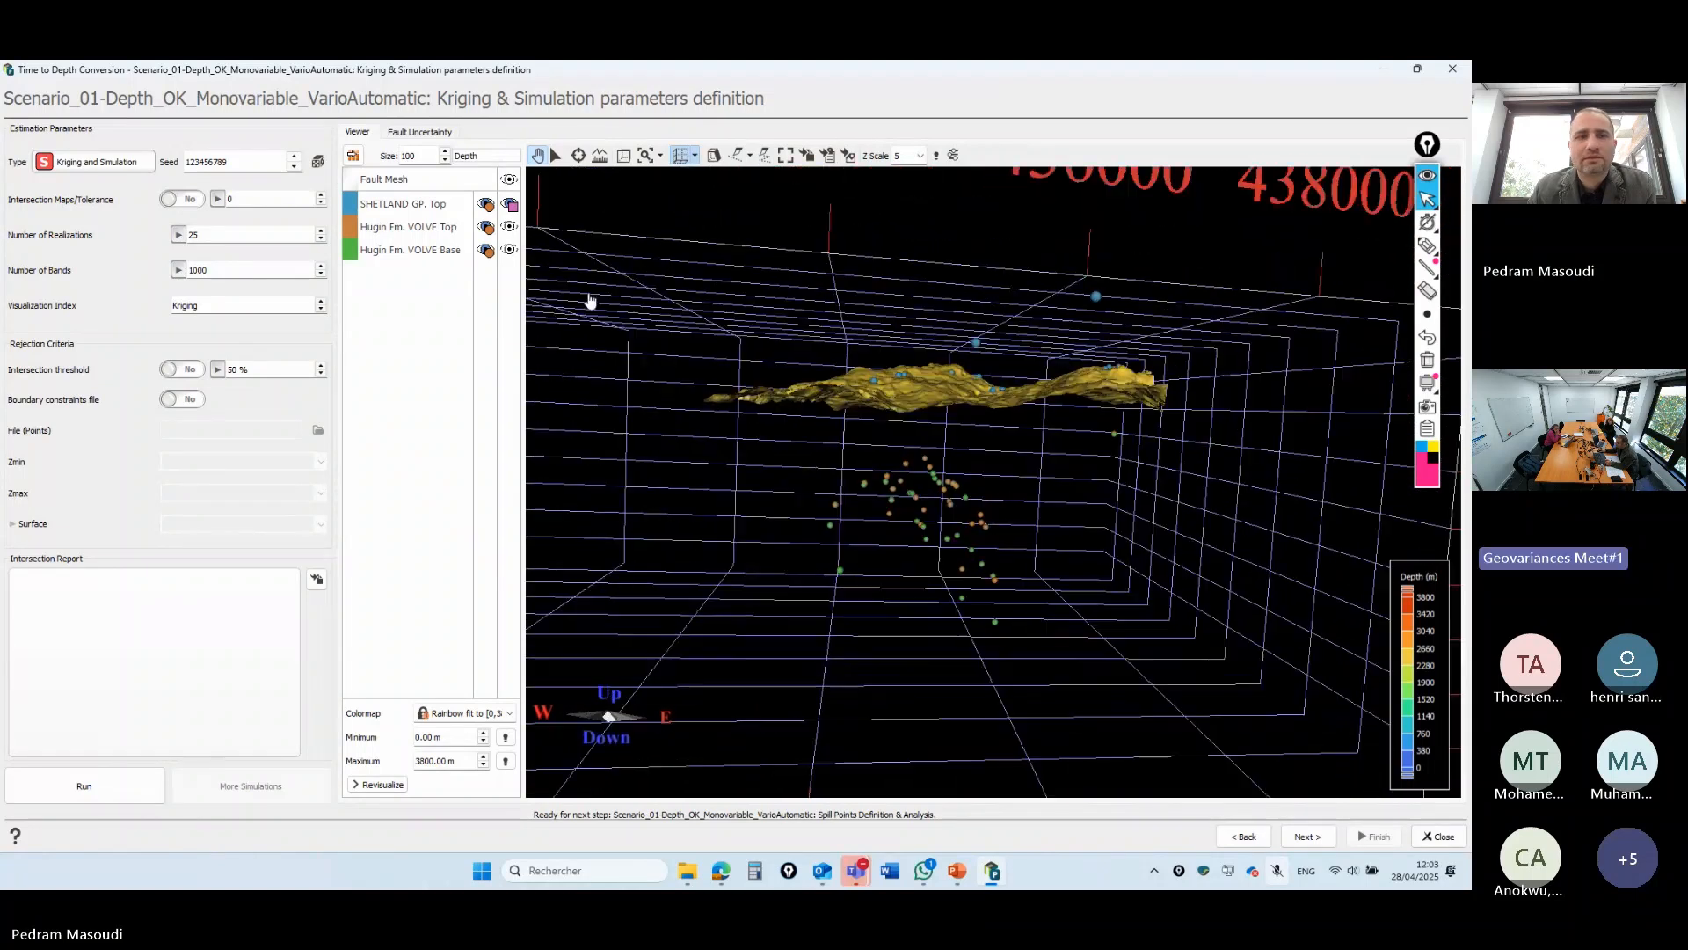
- Add the Hugin Fm. VOLVE Top and Base surfaces to the 3D view
click(511, 228)
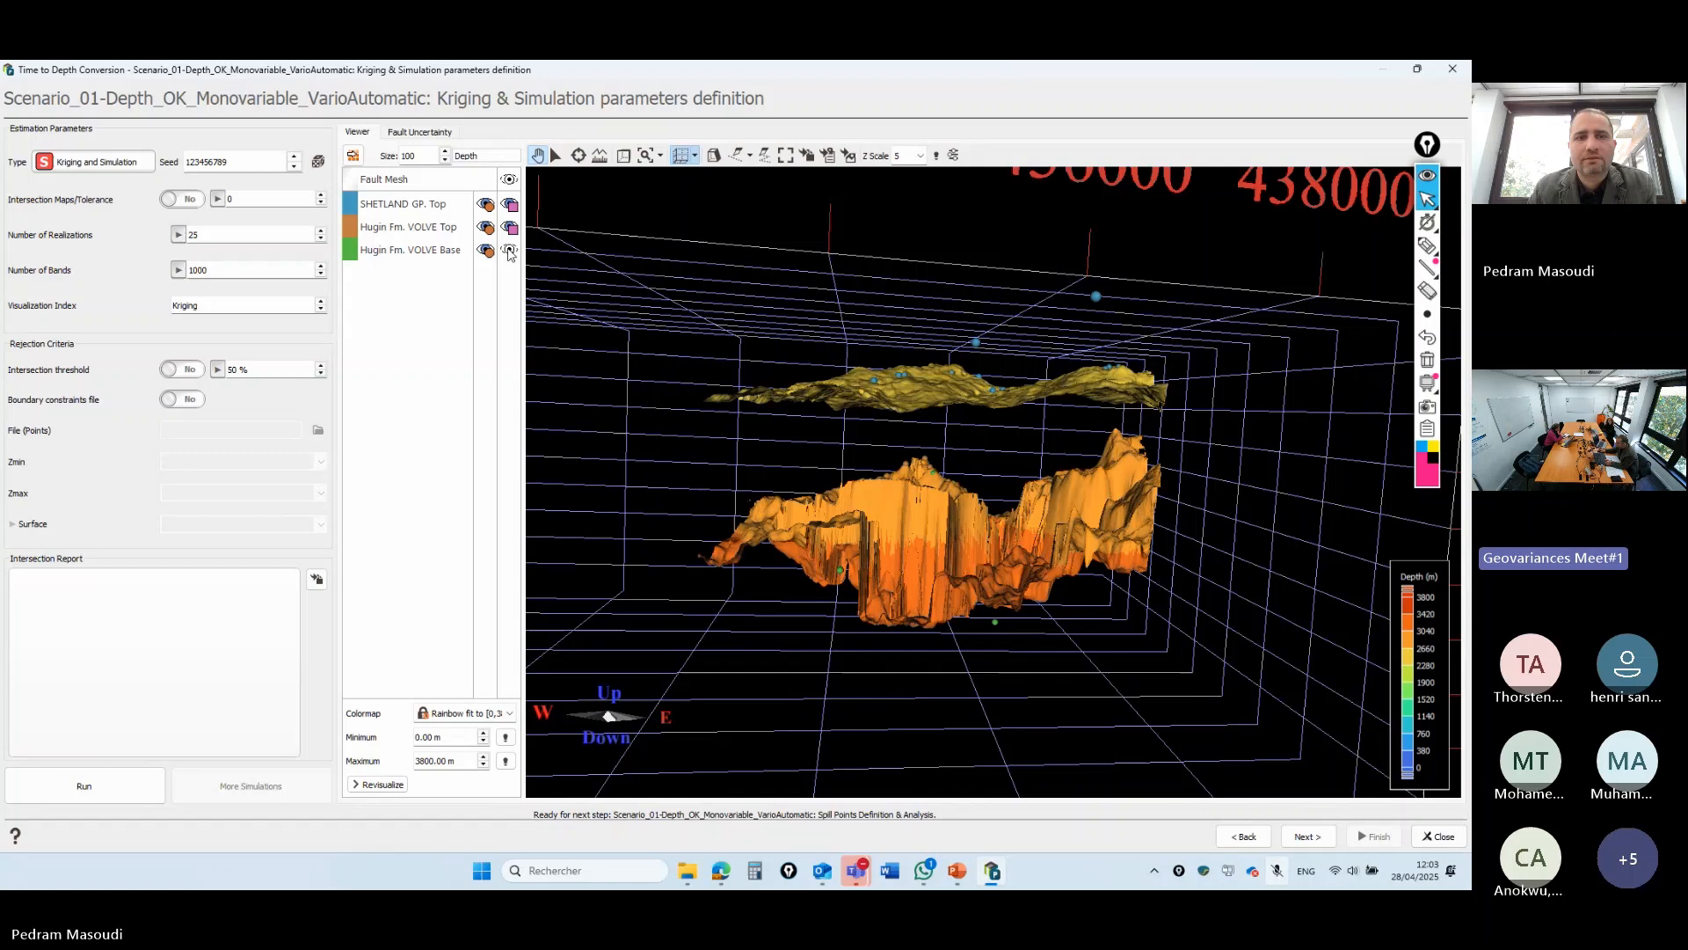
click(511, 252)
drag(757, 283, 983, 399)
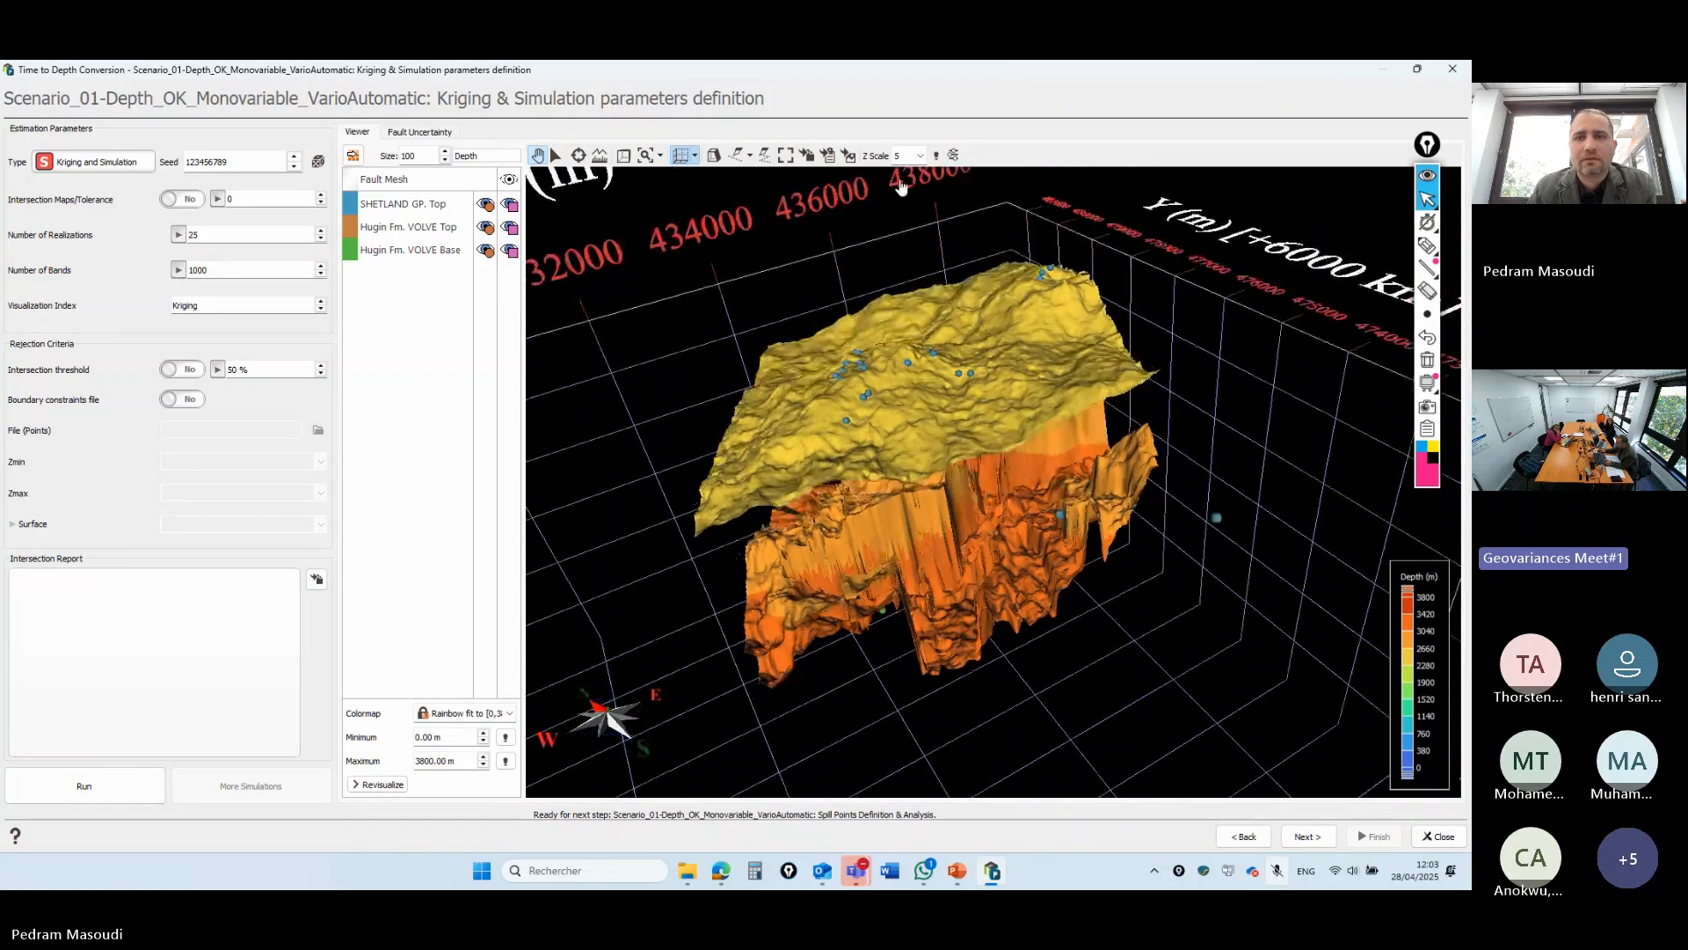
- Set the Z Scale exaggeration to 3, then switch the display from kriging to realization 1
click(919, 156)
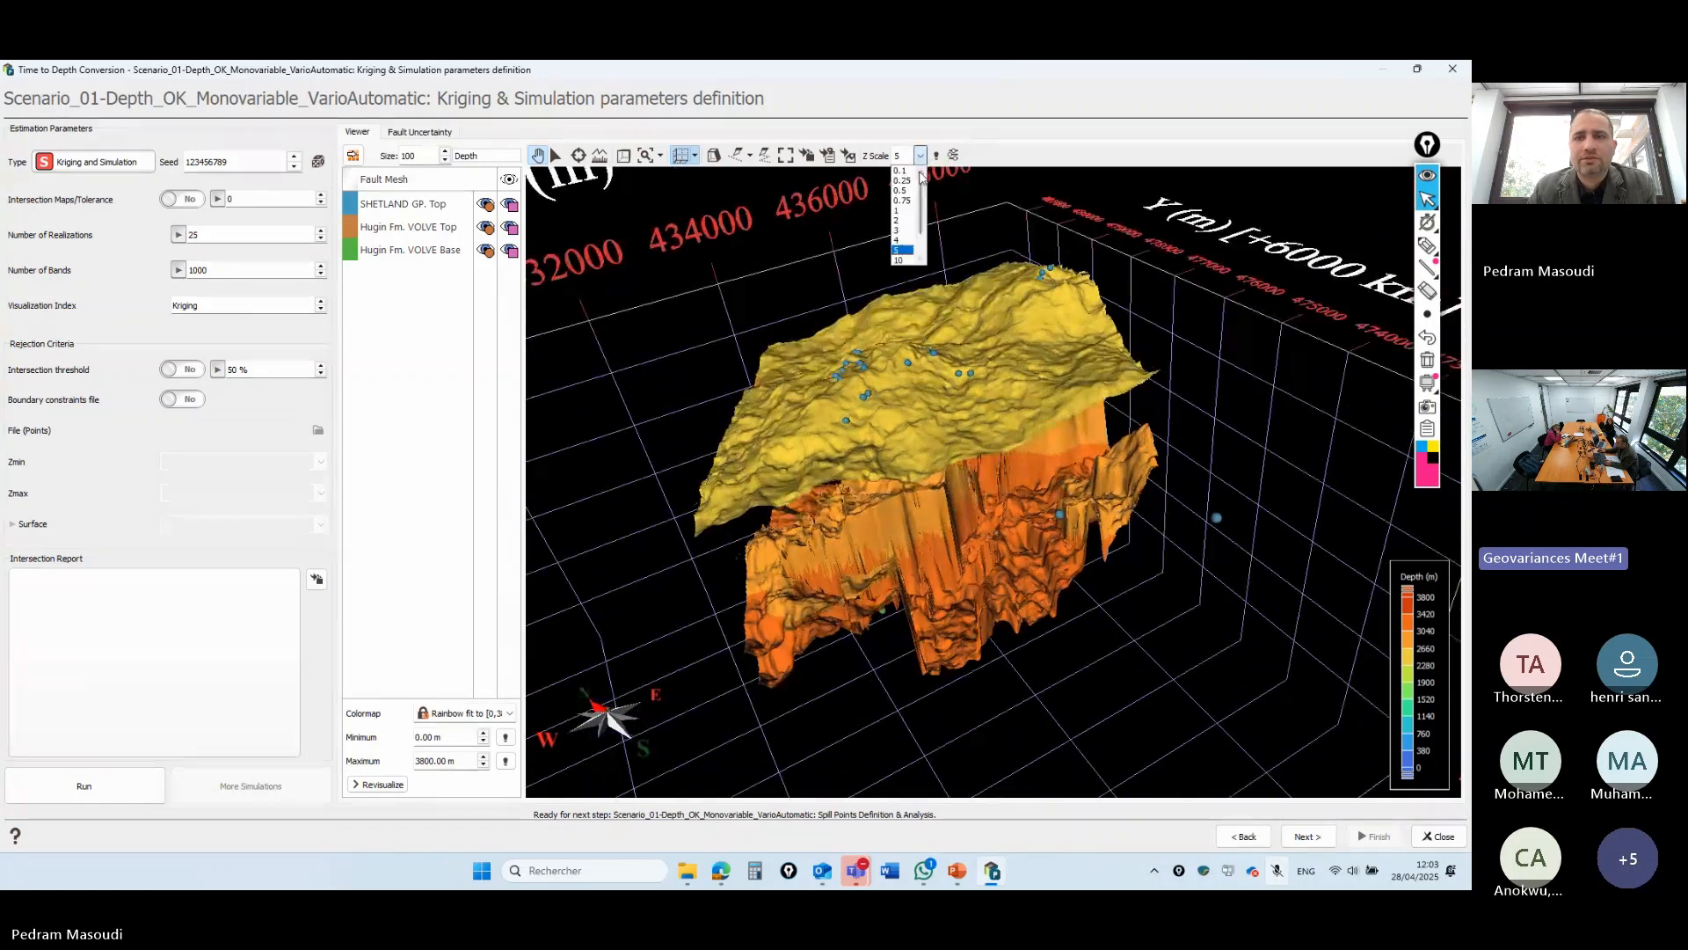
click(900, 211)
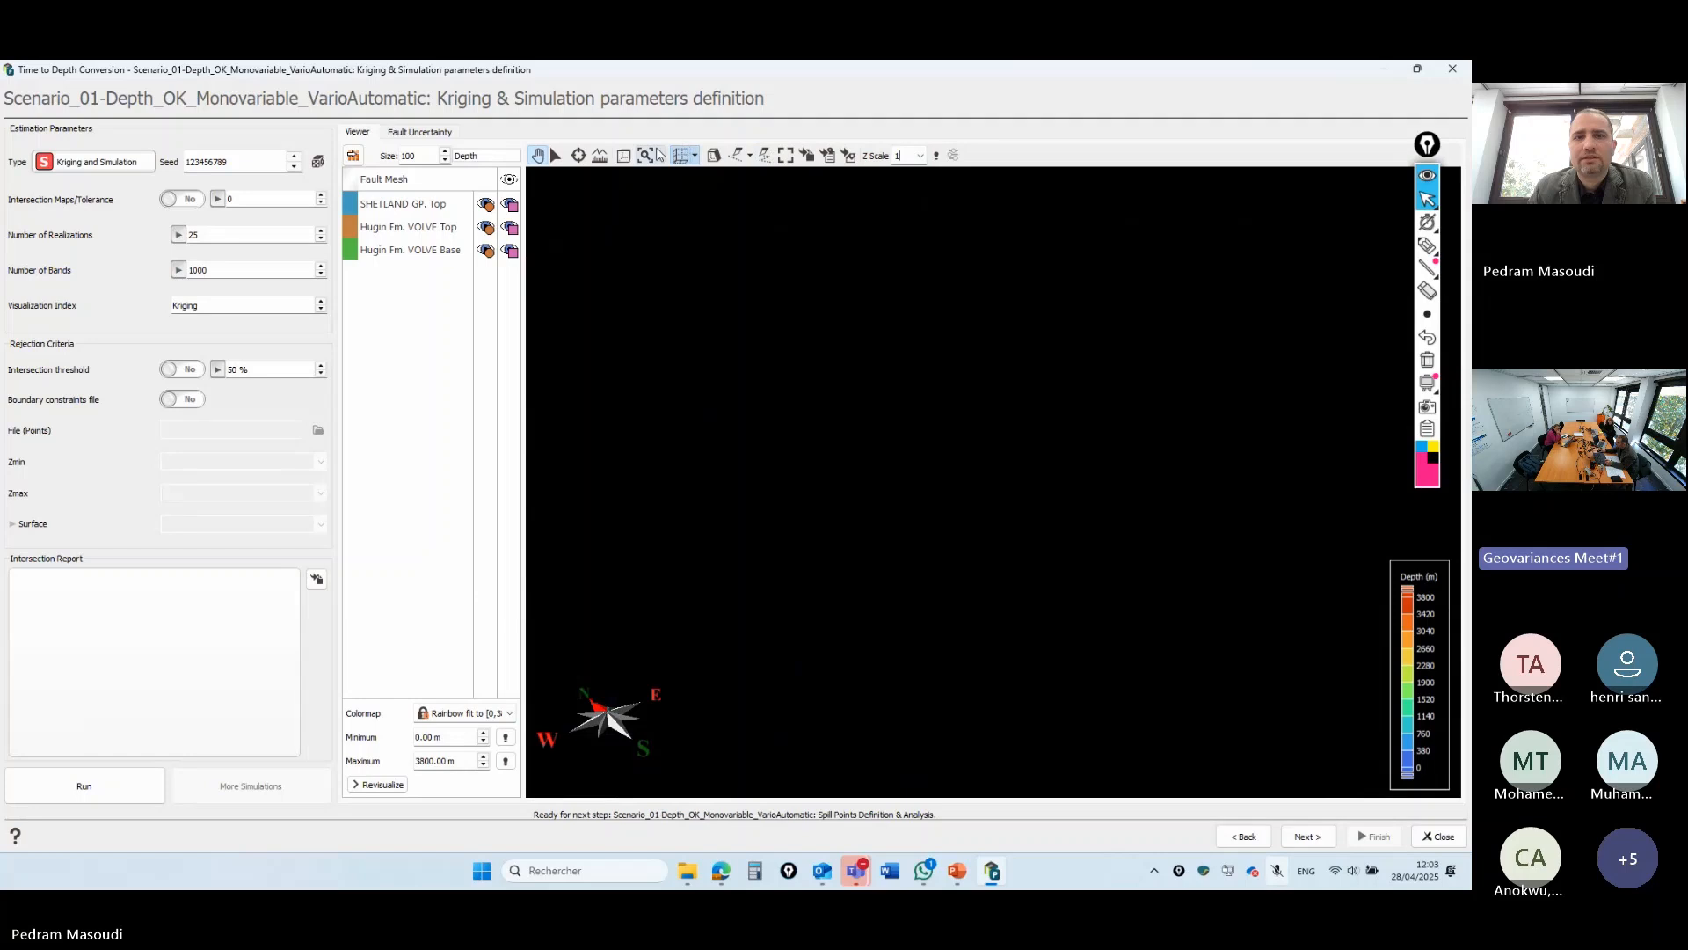
drag(979, 377, 869, 204)
click(920, 155)
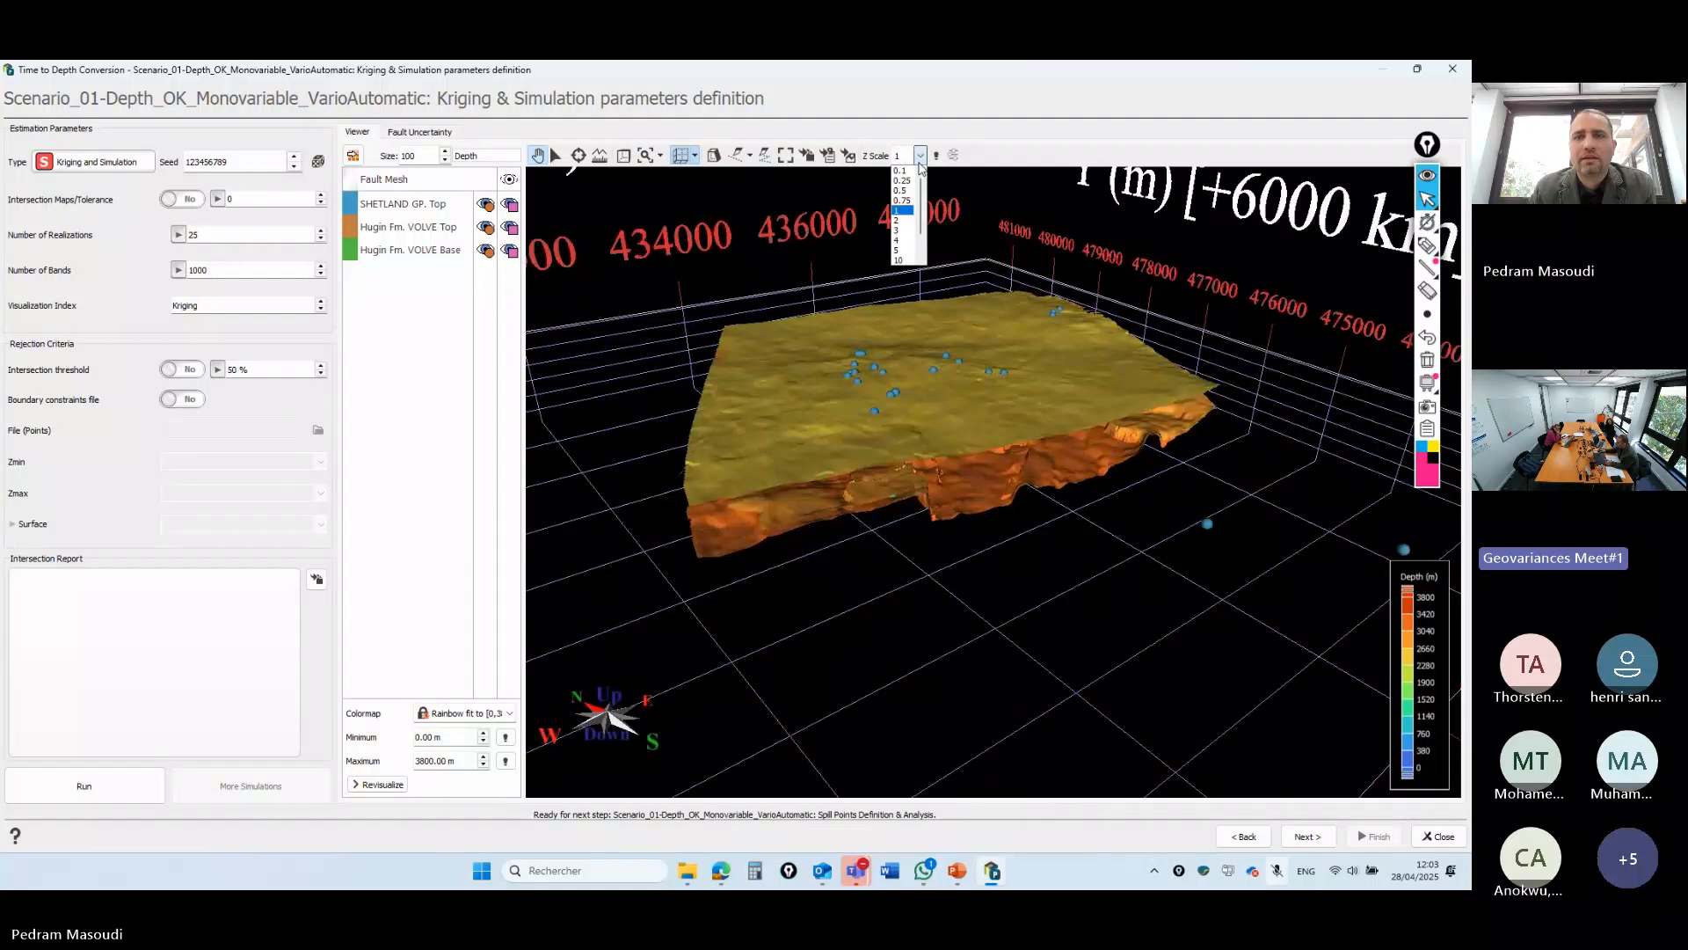
click(906, 222)
drag(914, 310, 971, 443)
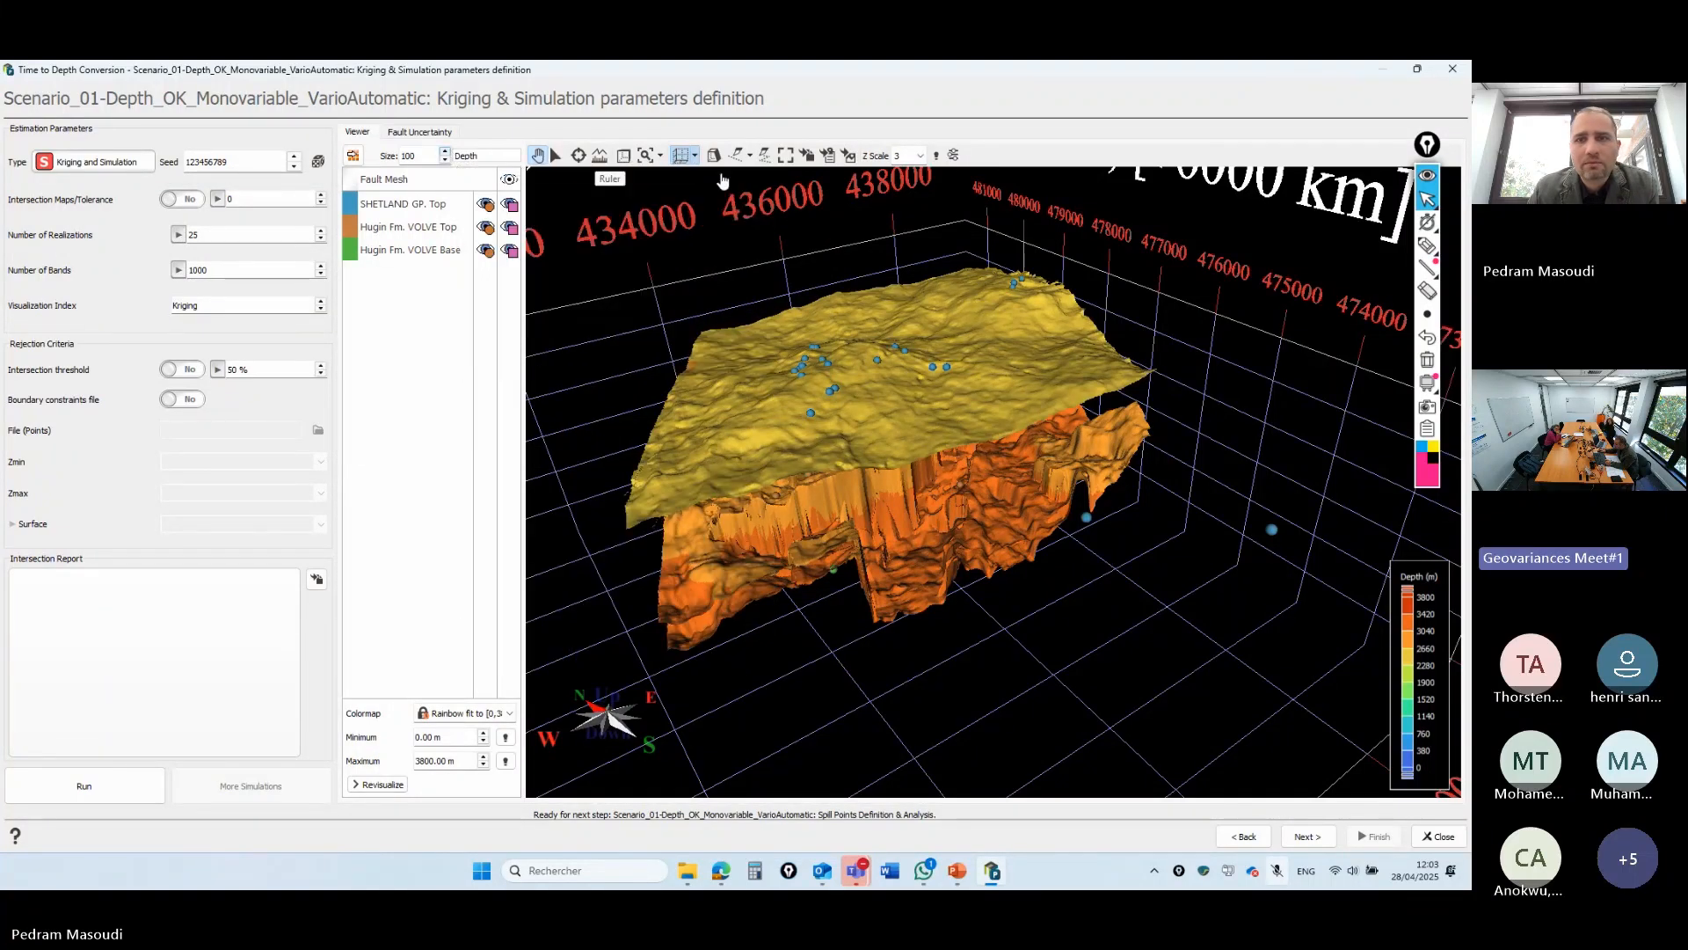
click(217, 200)
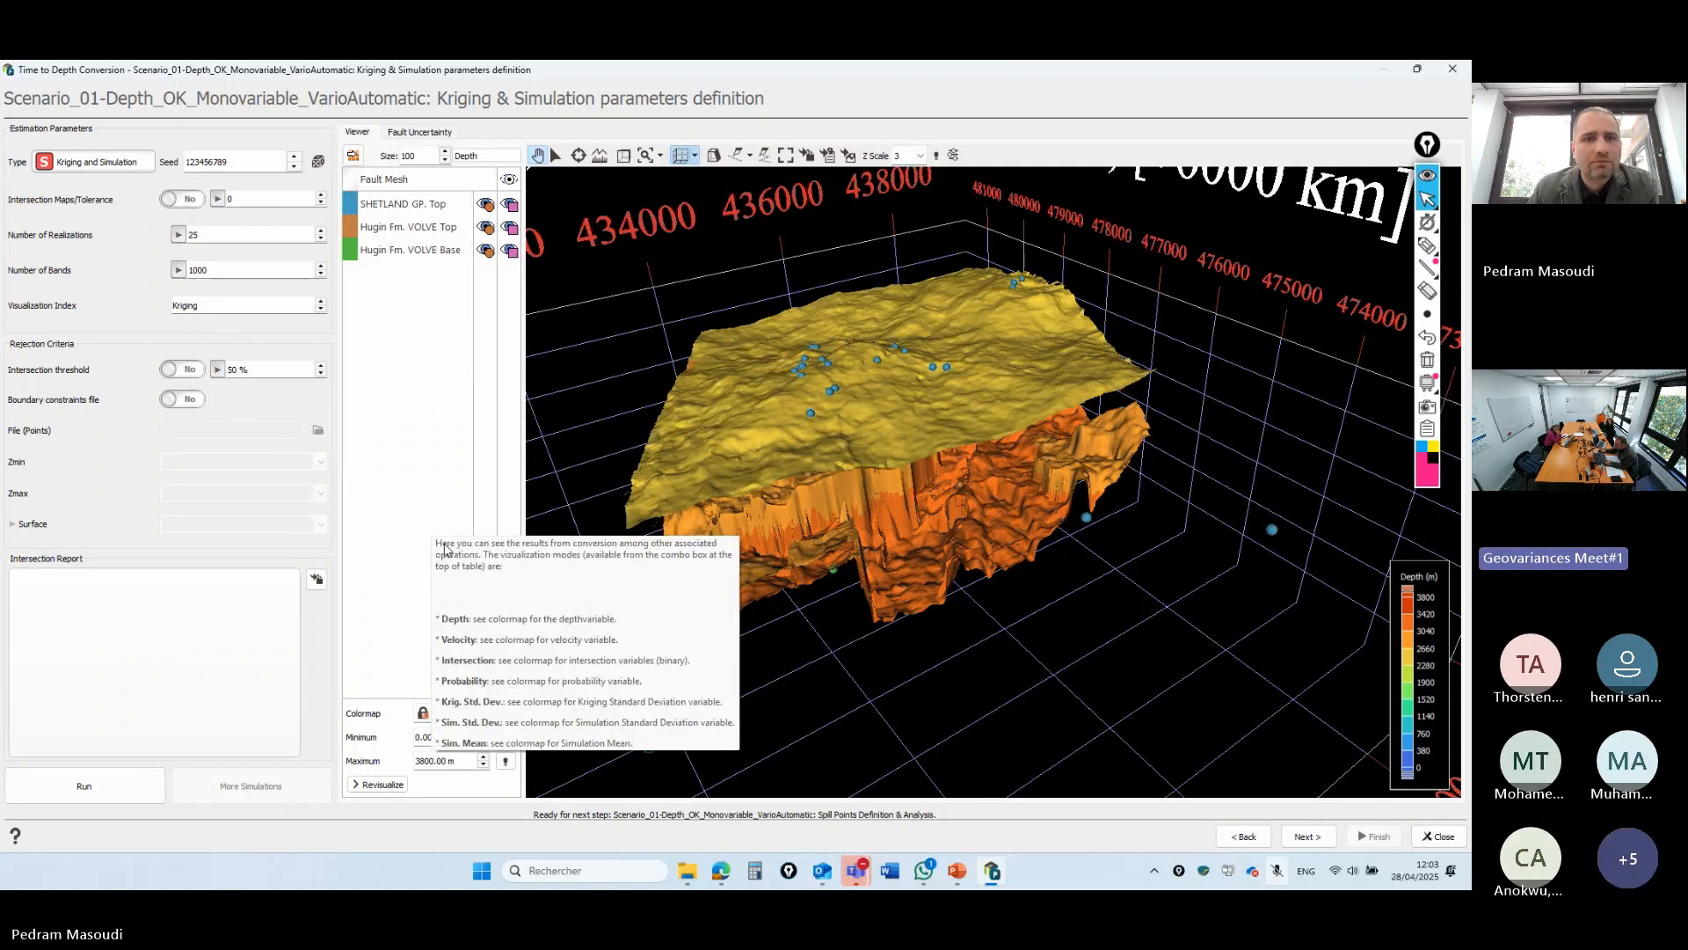
click(320, 301)
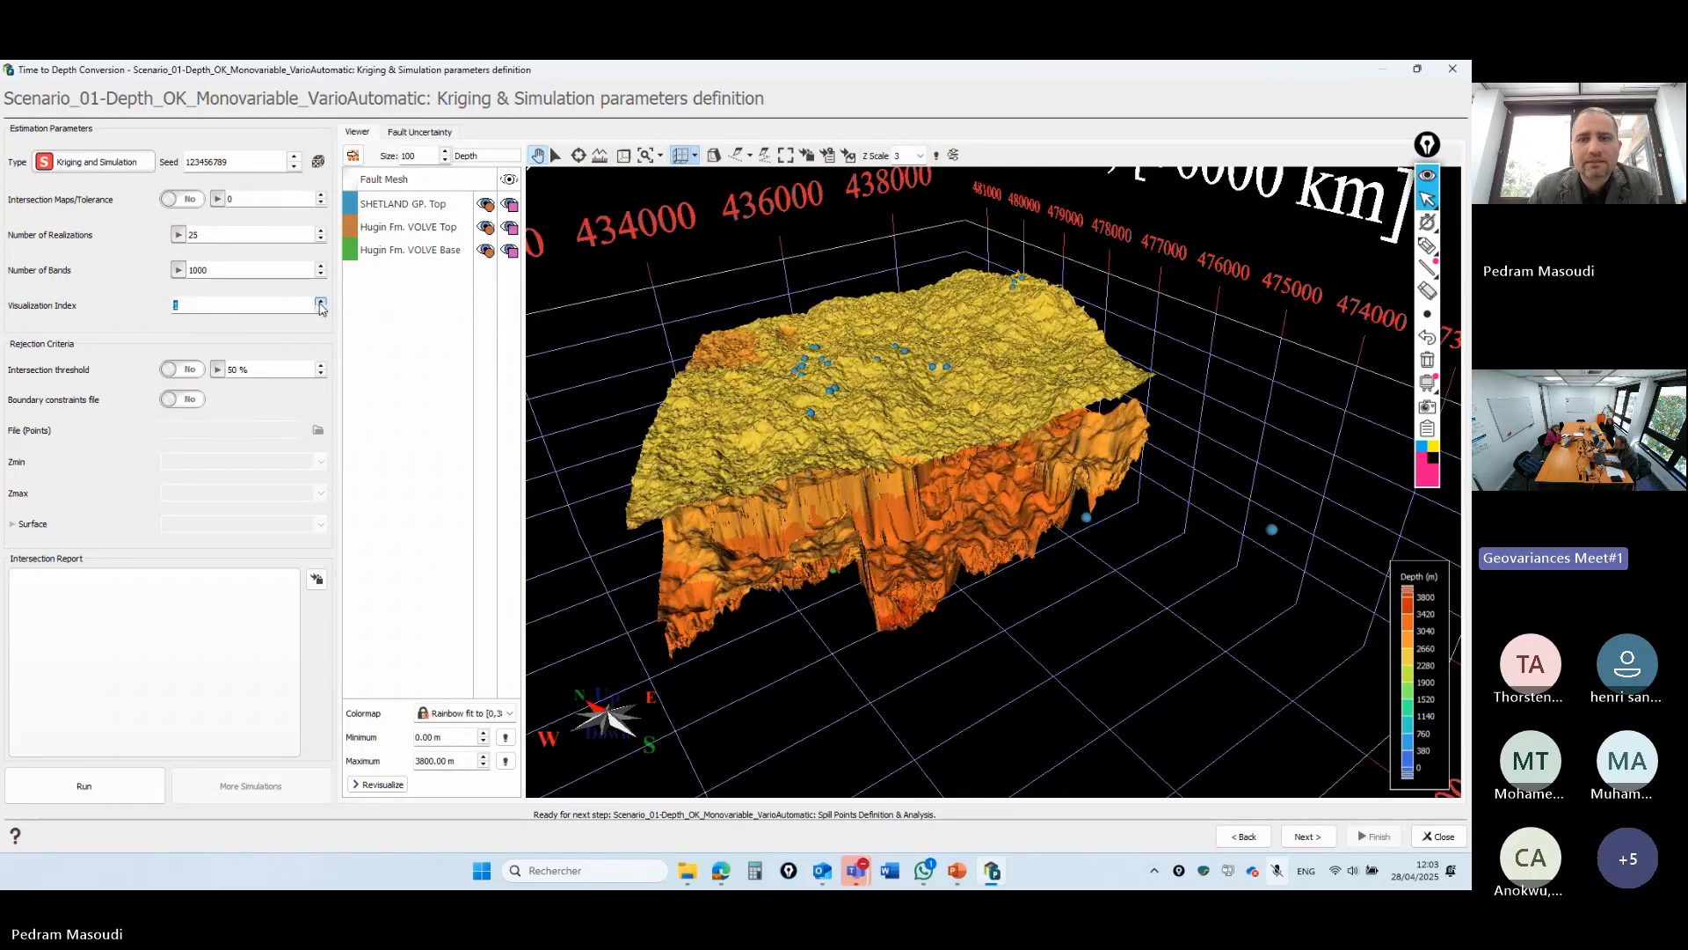
- Hide SHETLAND GP. Top and step the Hugin surfaces through realizations 1 to 10
click(512, 206)
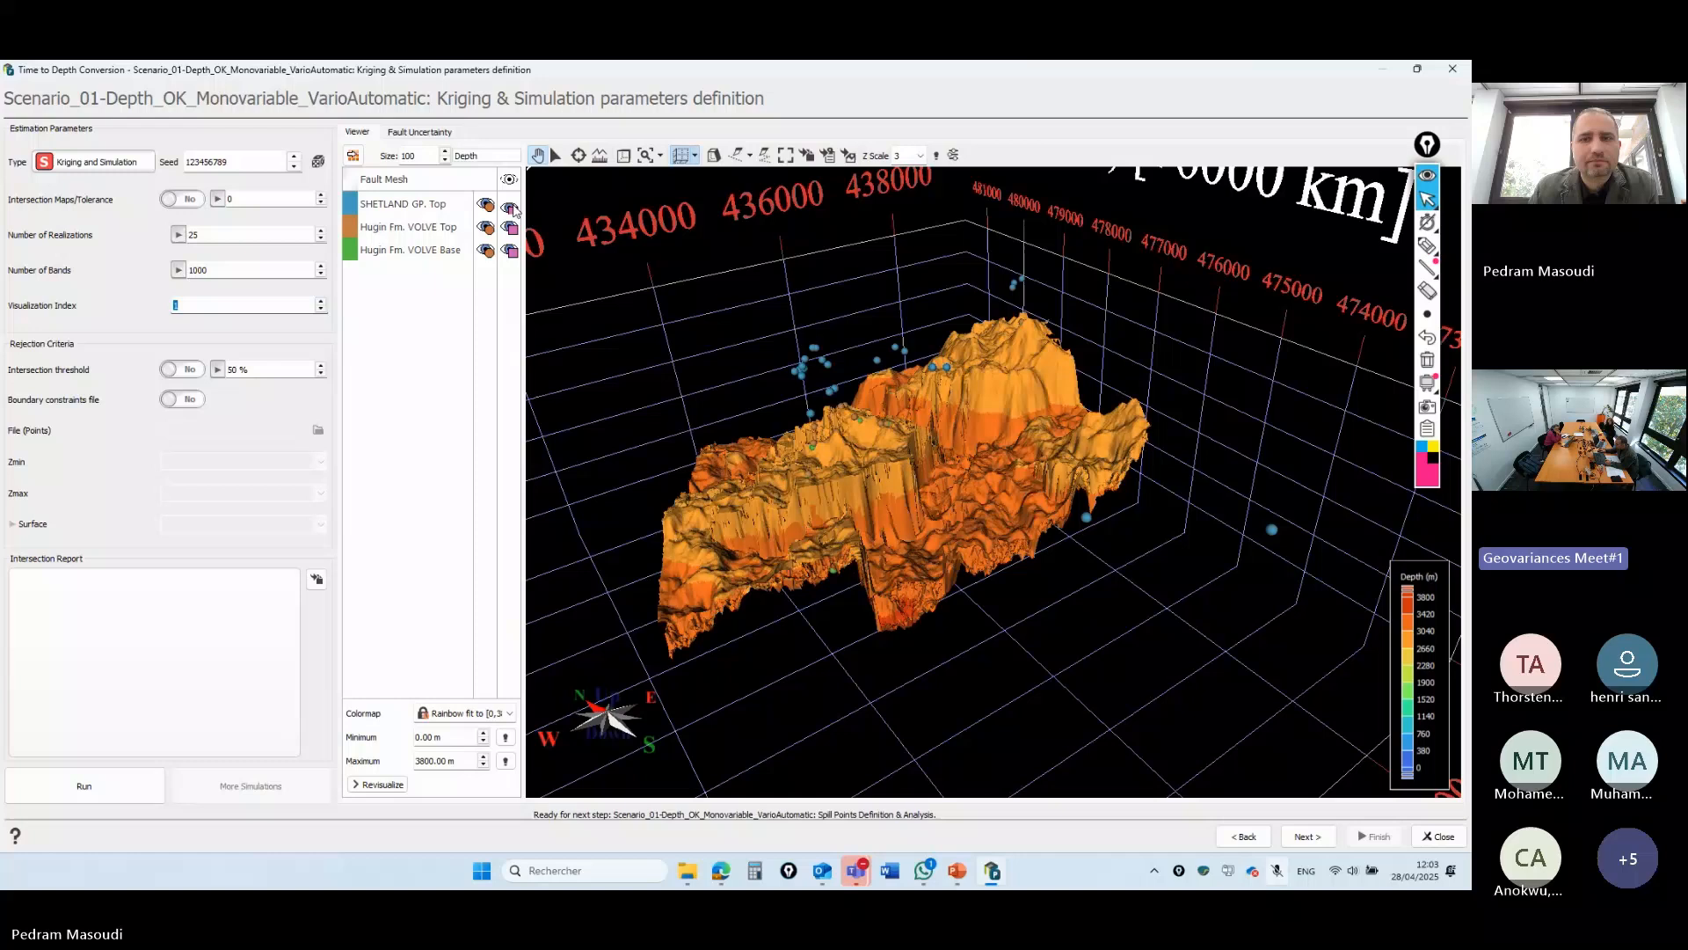
drag(702, 328, 666, 296)
scroll(663, 291, up, 2)
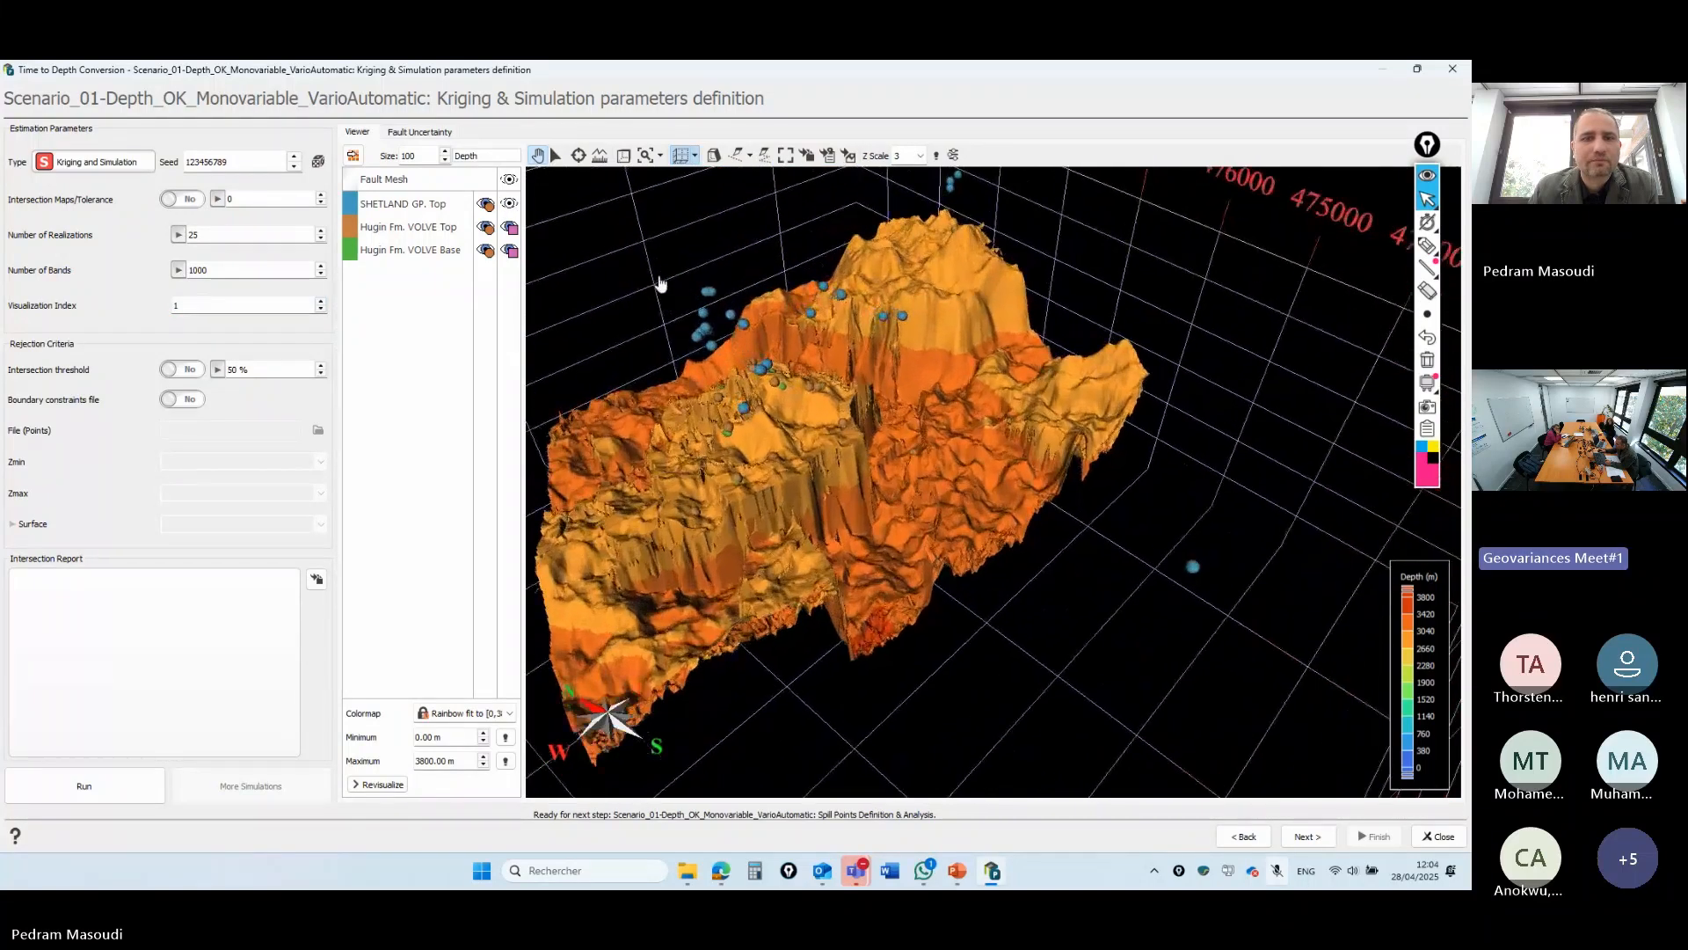
click(321, 302)
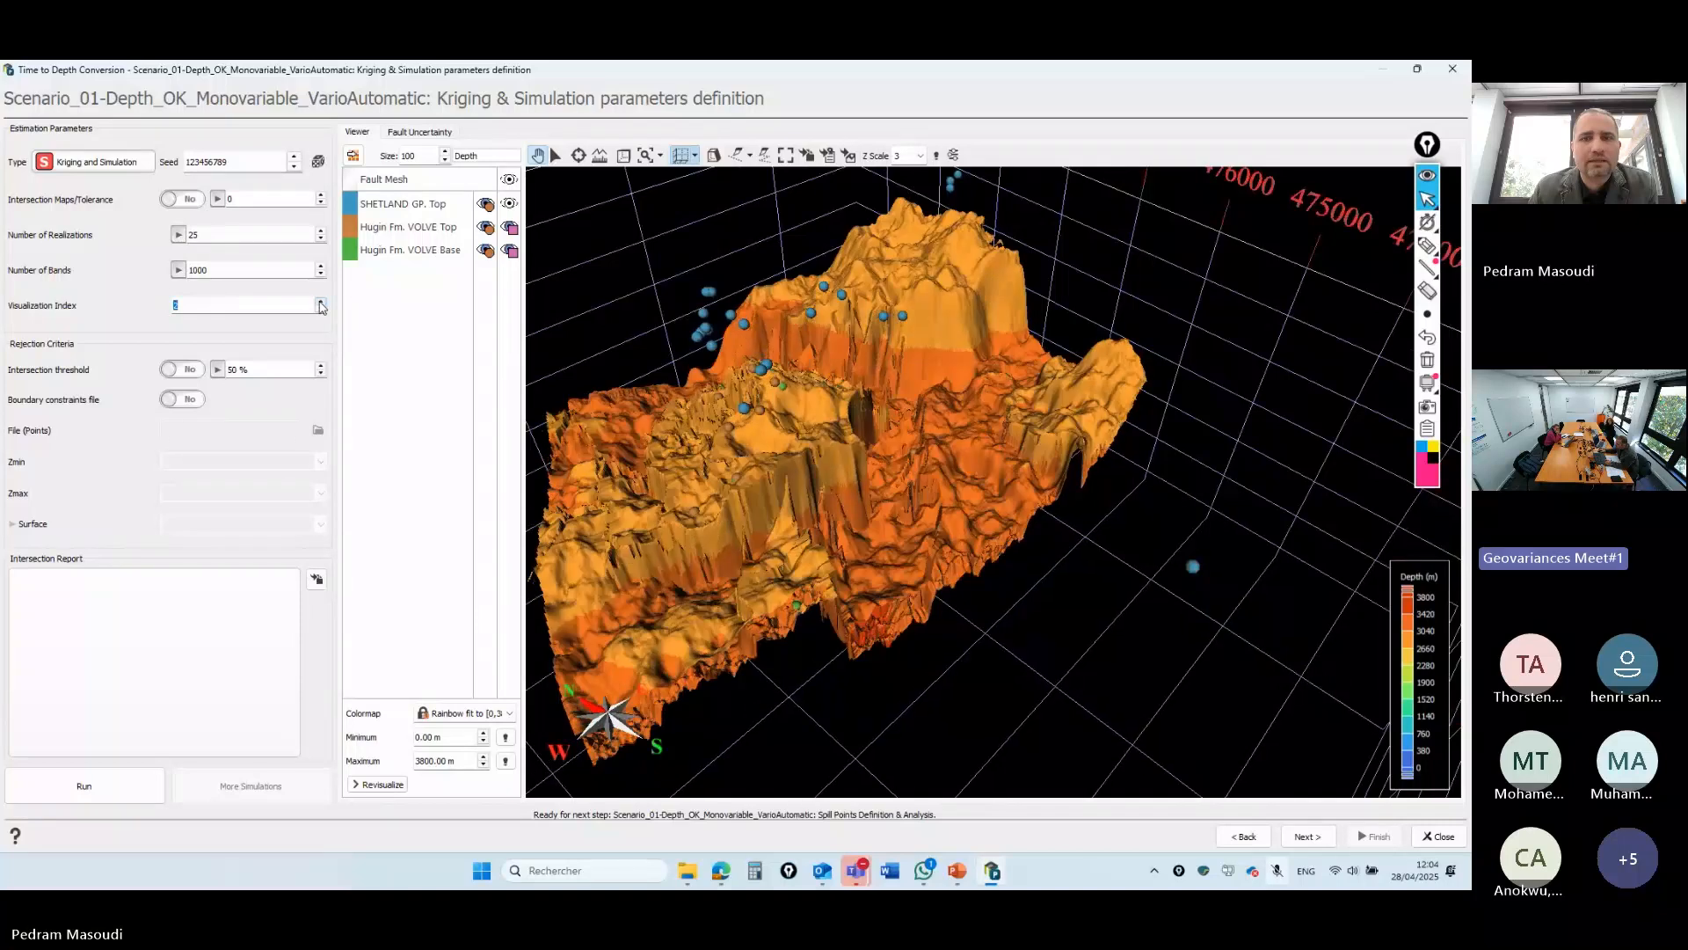
click(321, 301)
click(321, 301)
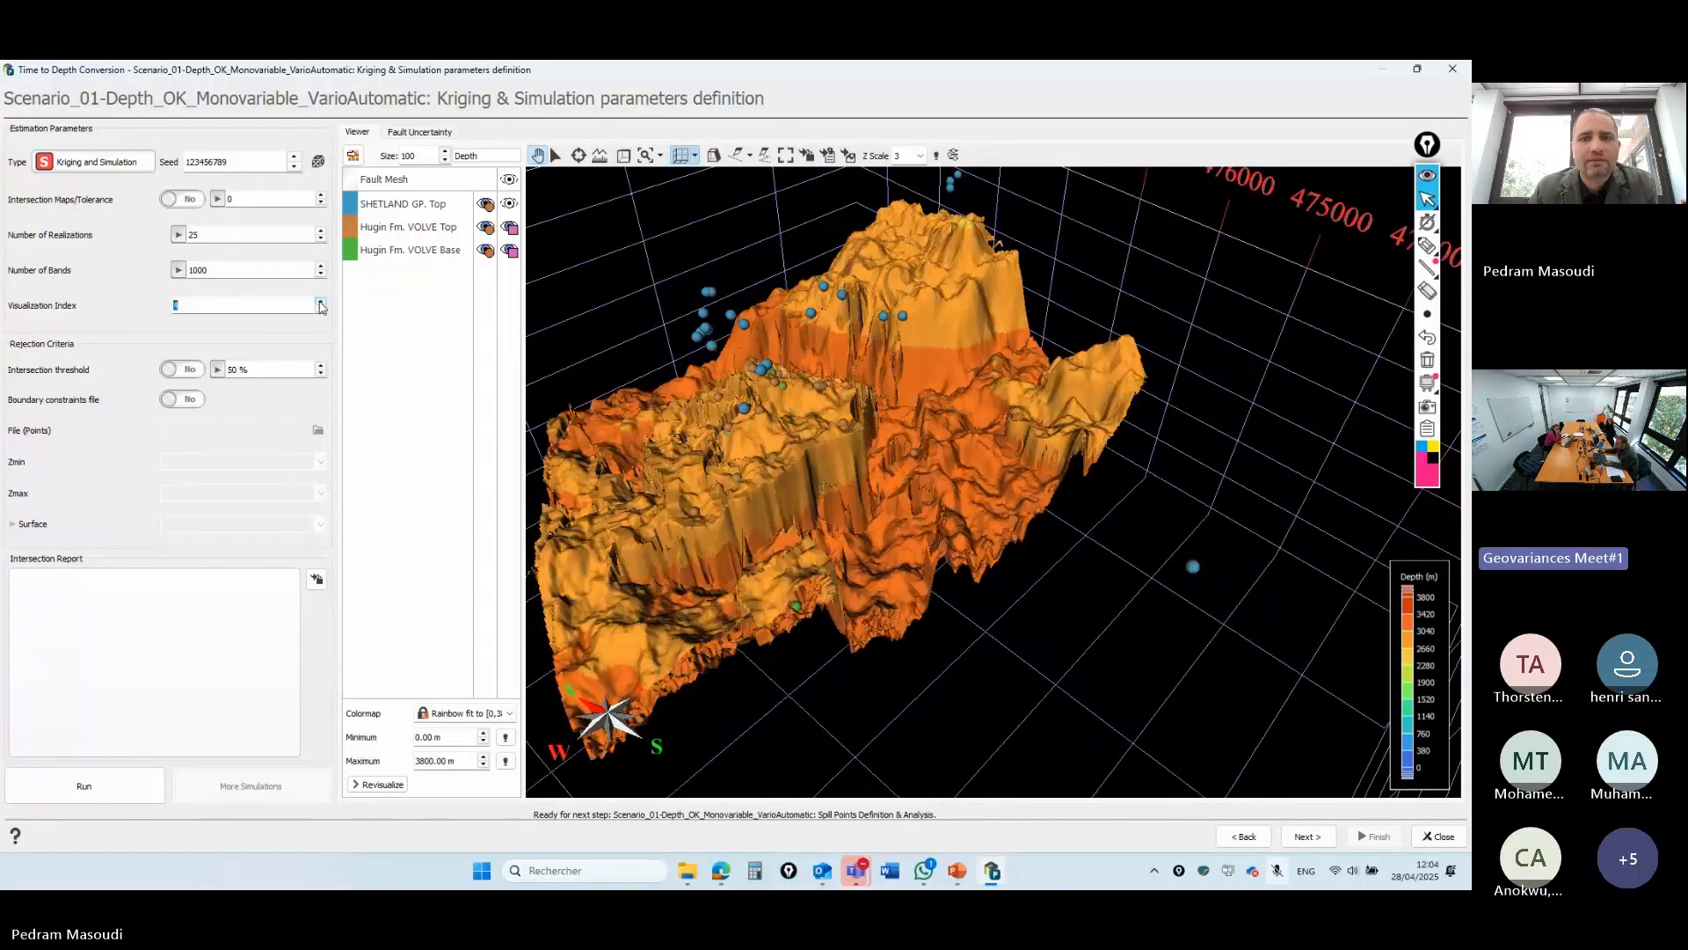
click(321, 302)
click(321, 301)
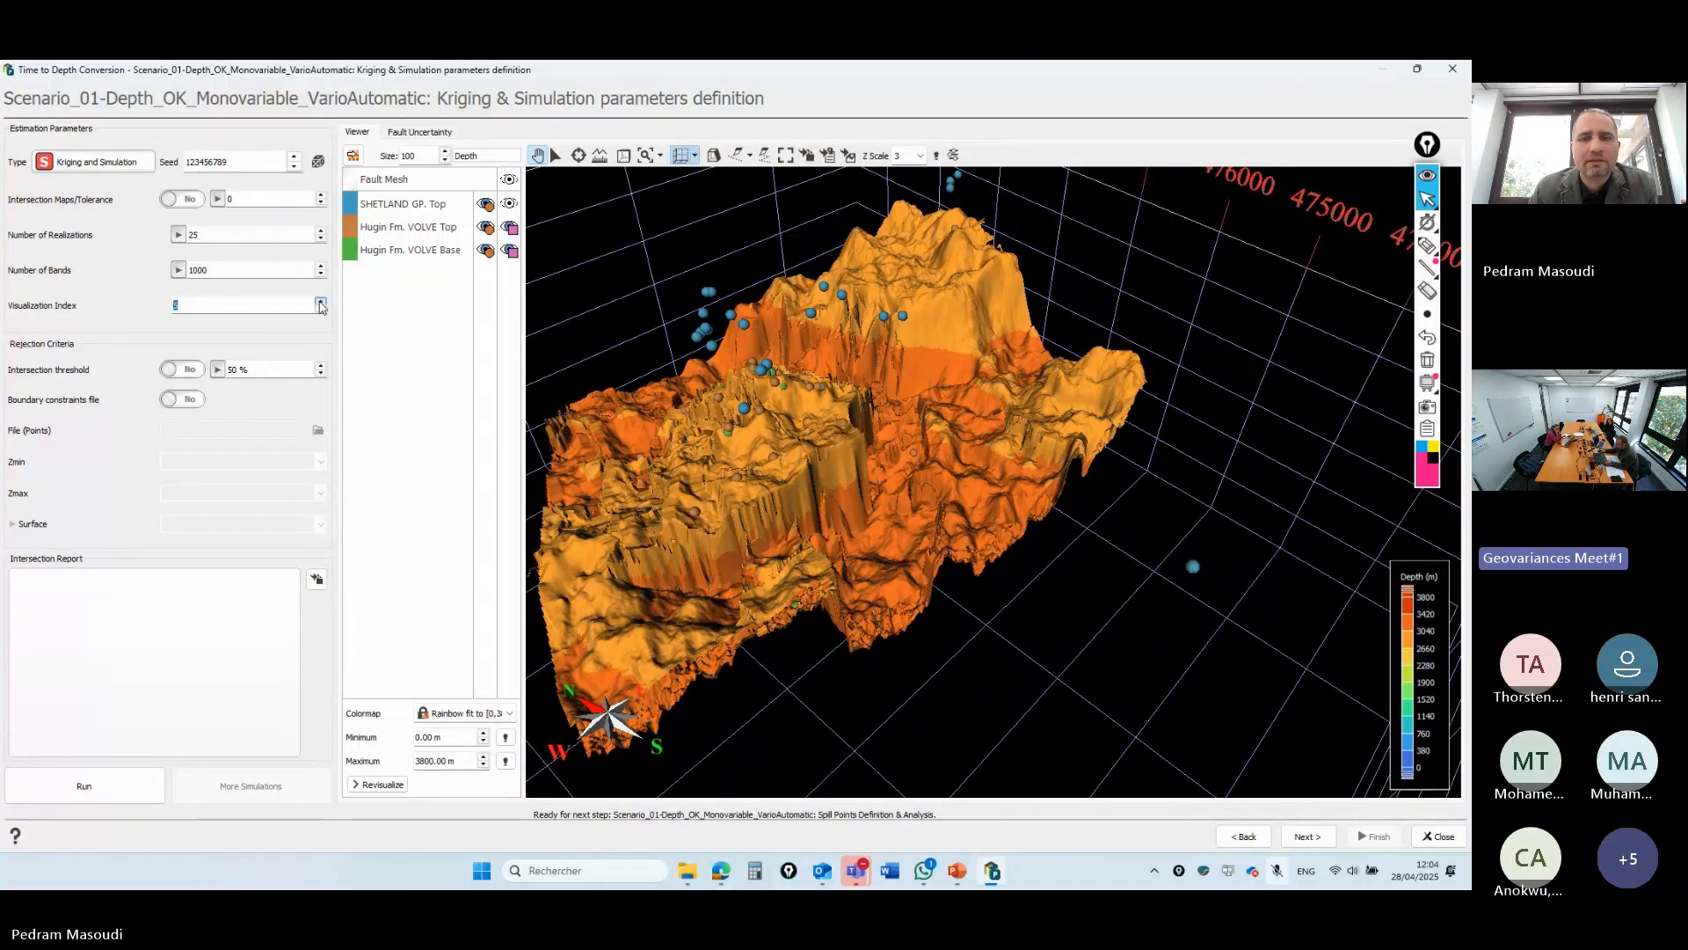
click(321, 302)
click(321, 301)
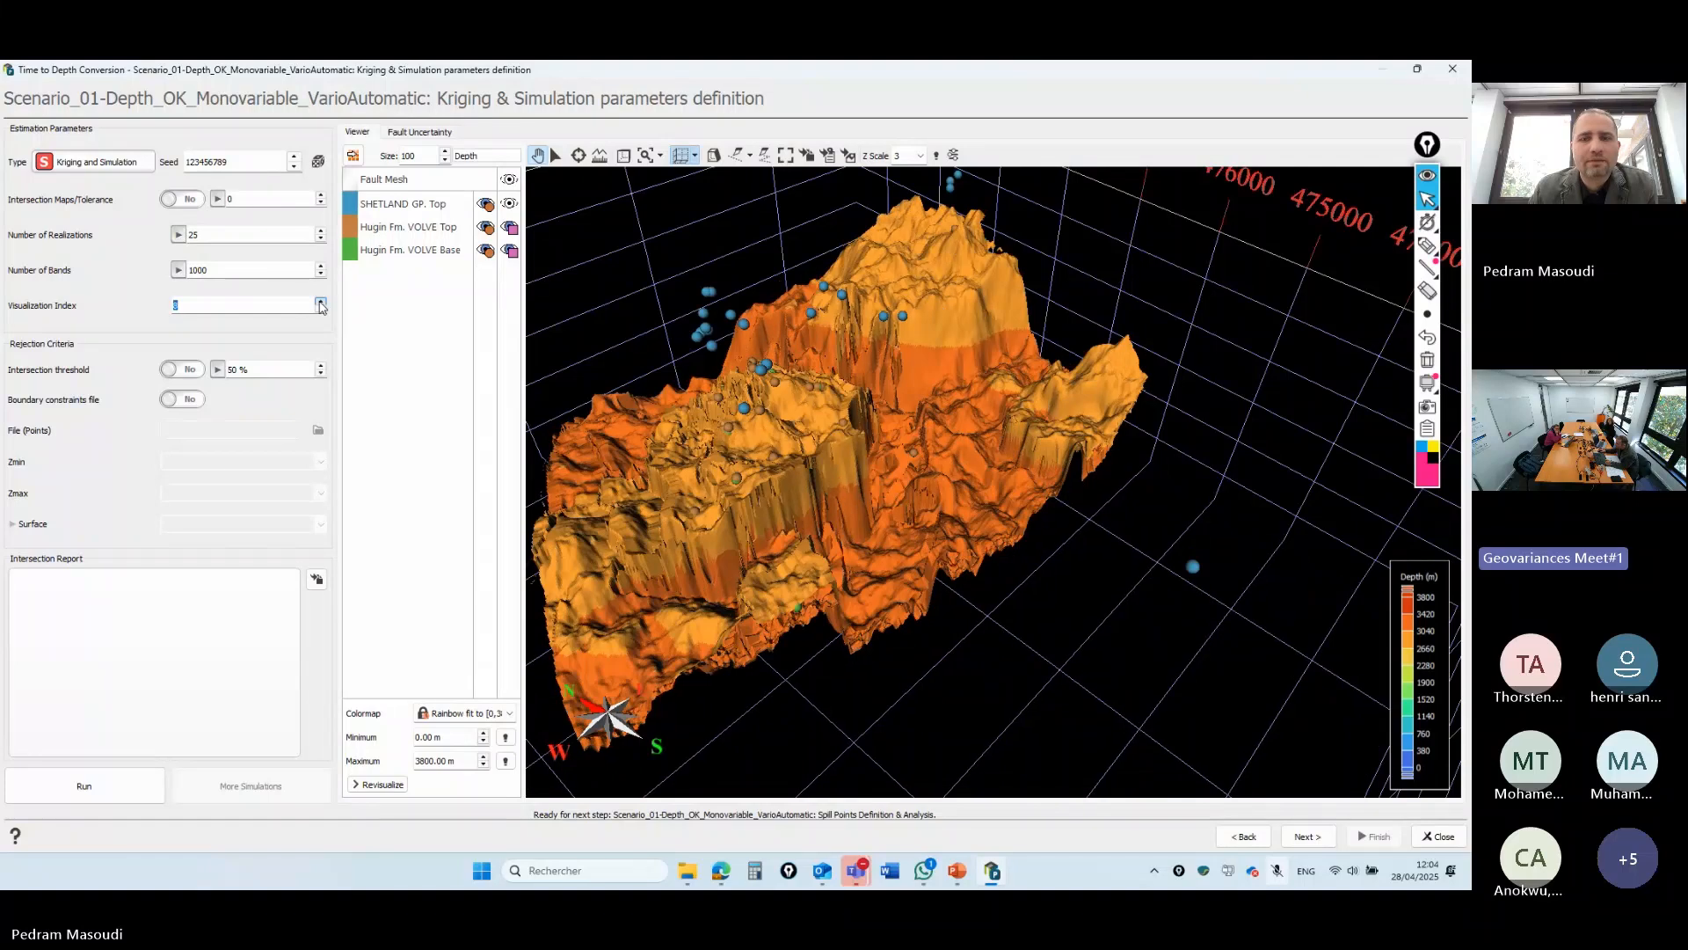
click(321, 302)
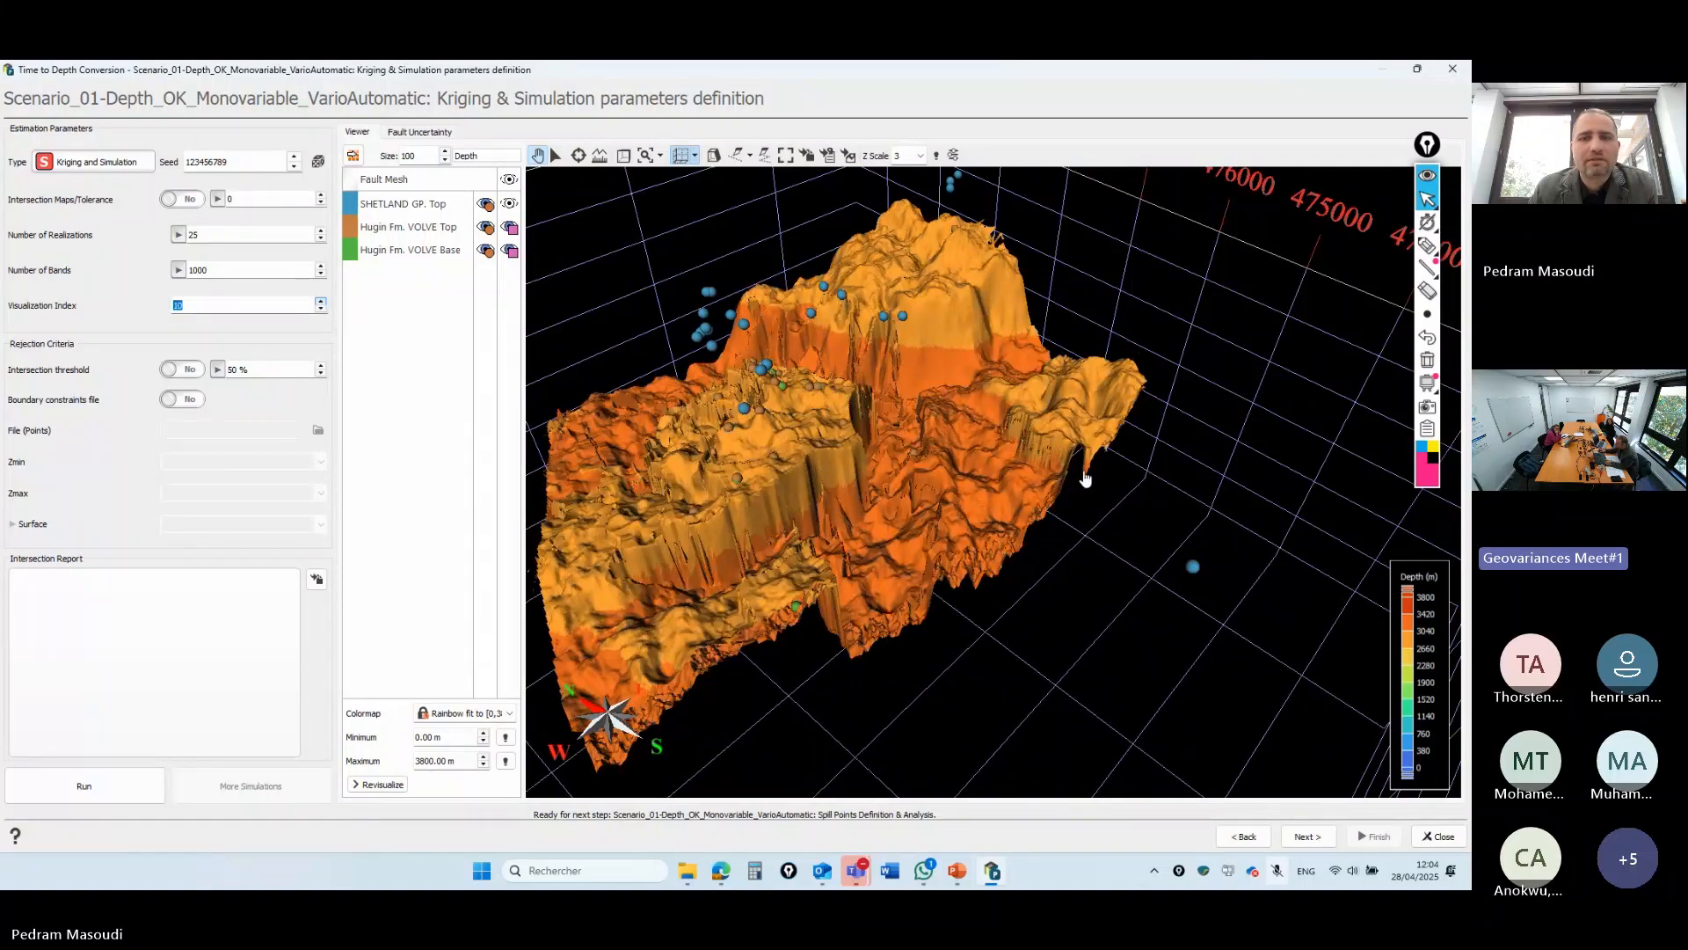
- Circle the central wells with a freehand annotation, erase it, then advance to Spill Points Definition
drag(1085, 478, 914, 341)
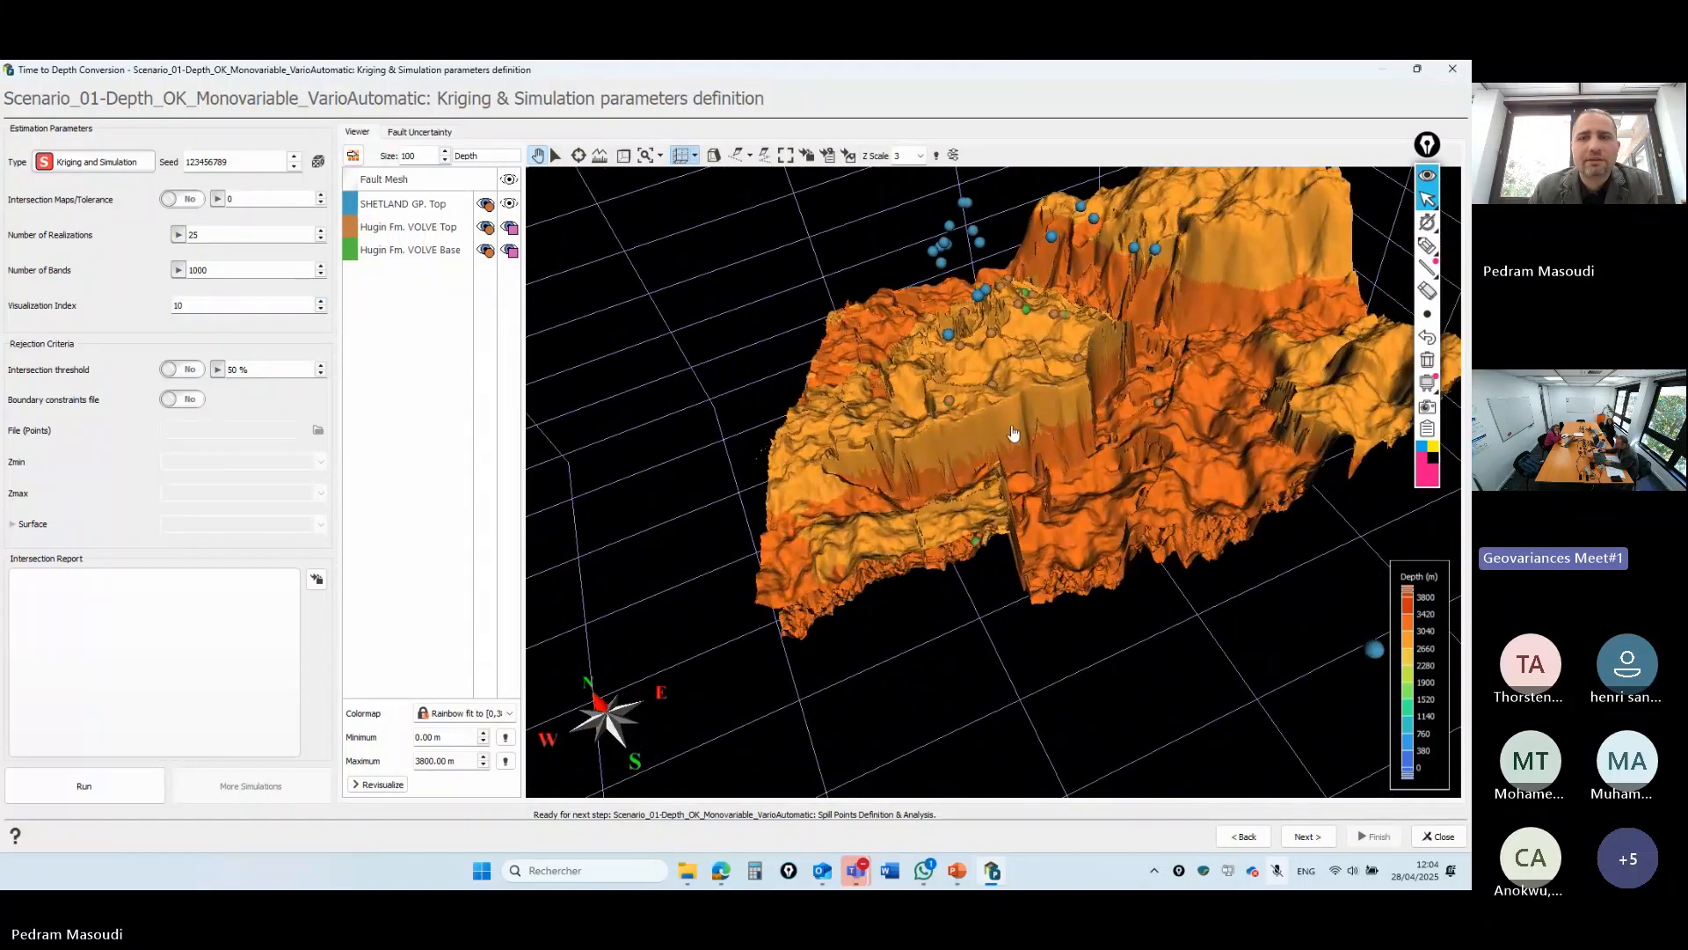
scroll(1143, 362, up, 2)
drag(1134, 358, 846, 870)
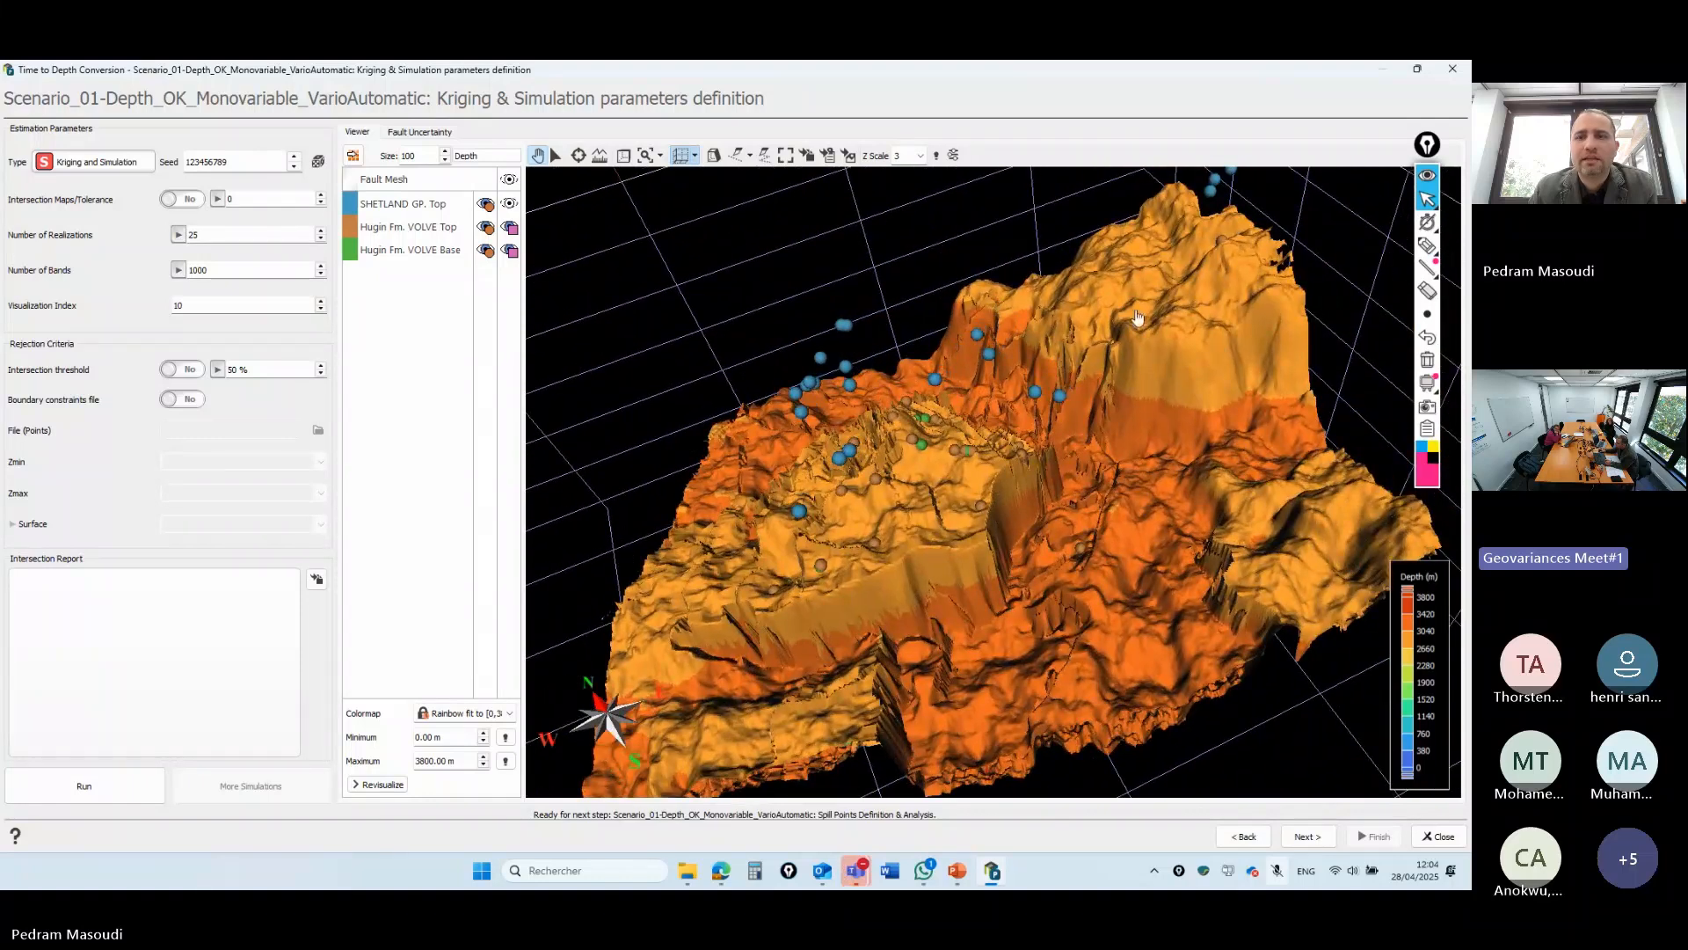
drag(1115, 352, 1079, 338)
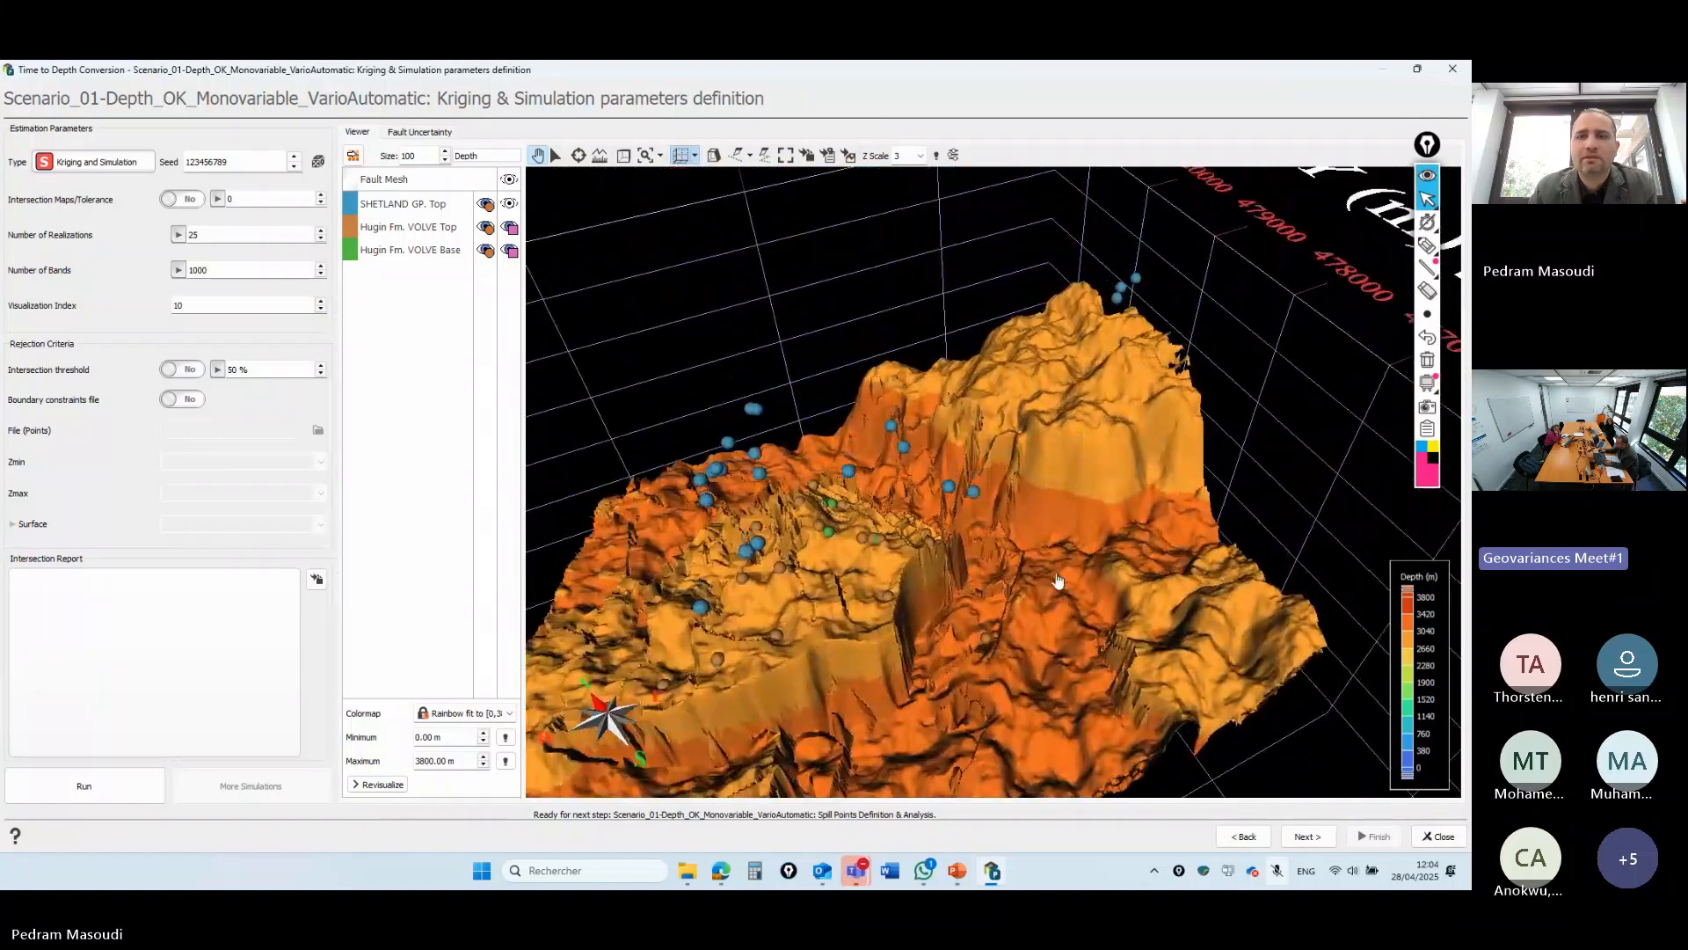
drag(1058, 582, 1275, 304)
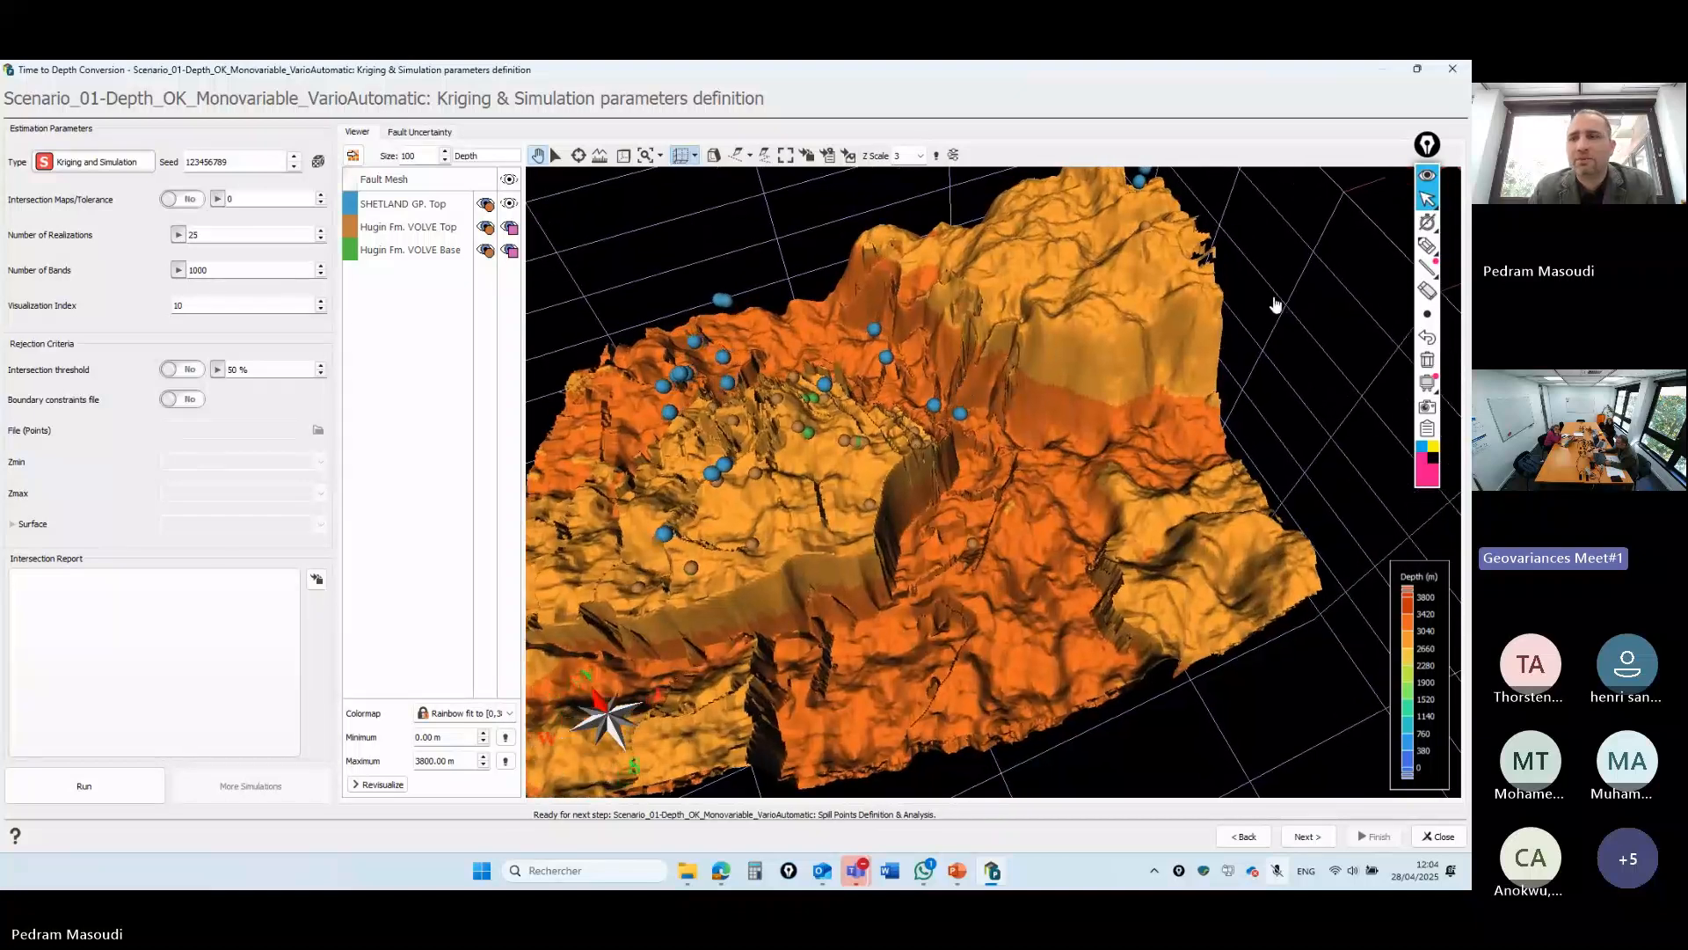
click(1427, 247)
mouse_move(956, 464)
mouse_down()
mouse_move(967, 376)
mouse_move(966, 472)
mouse_move(937, 473)
mouse_up()
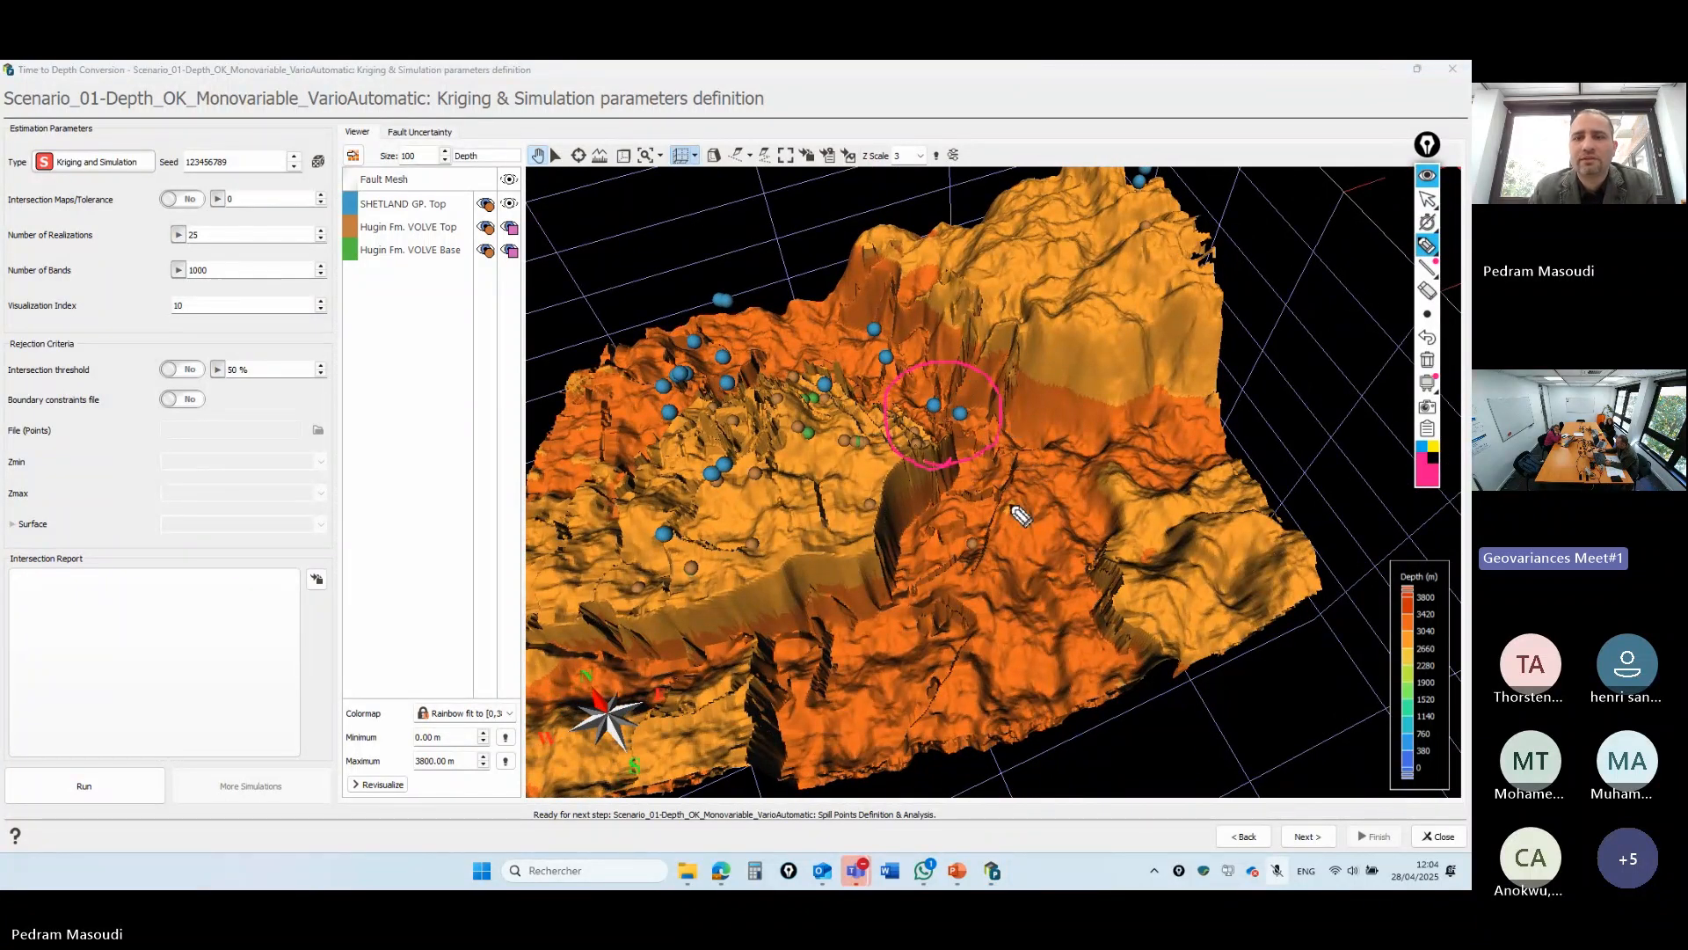
click(1427, 200)
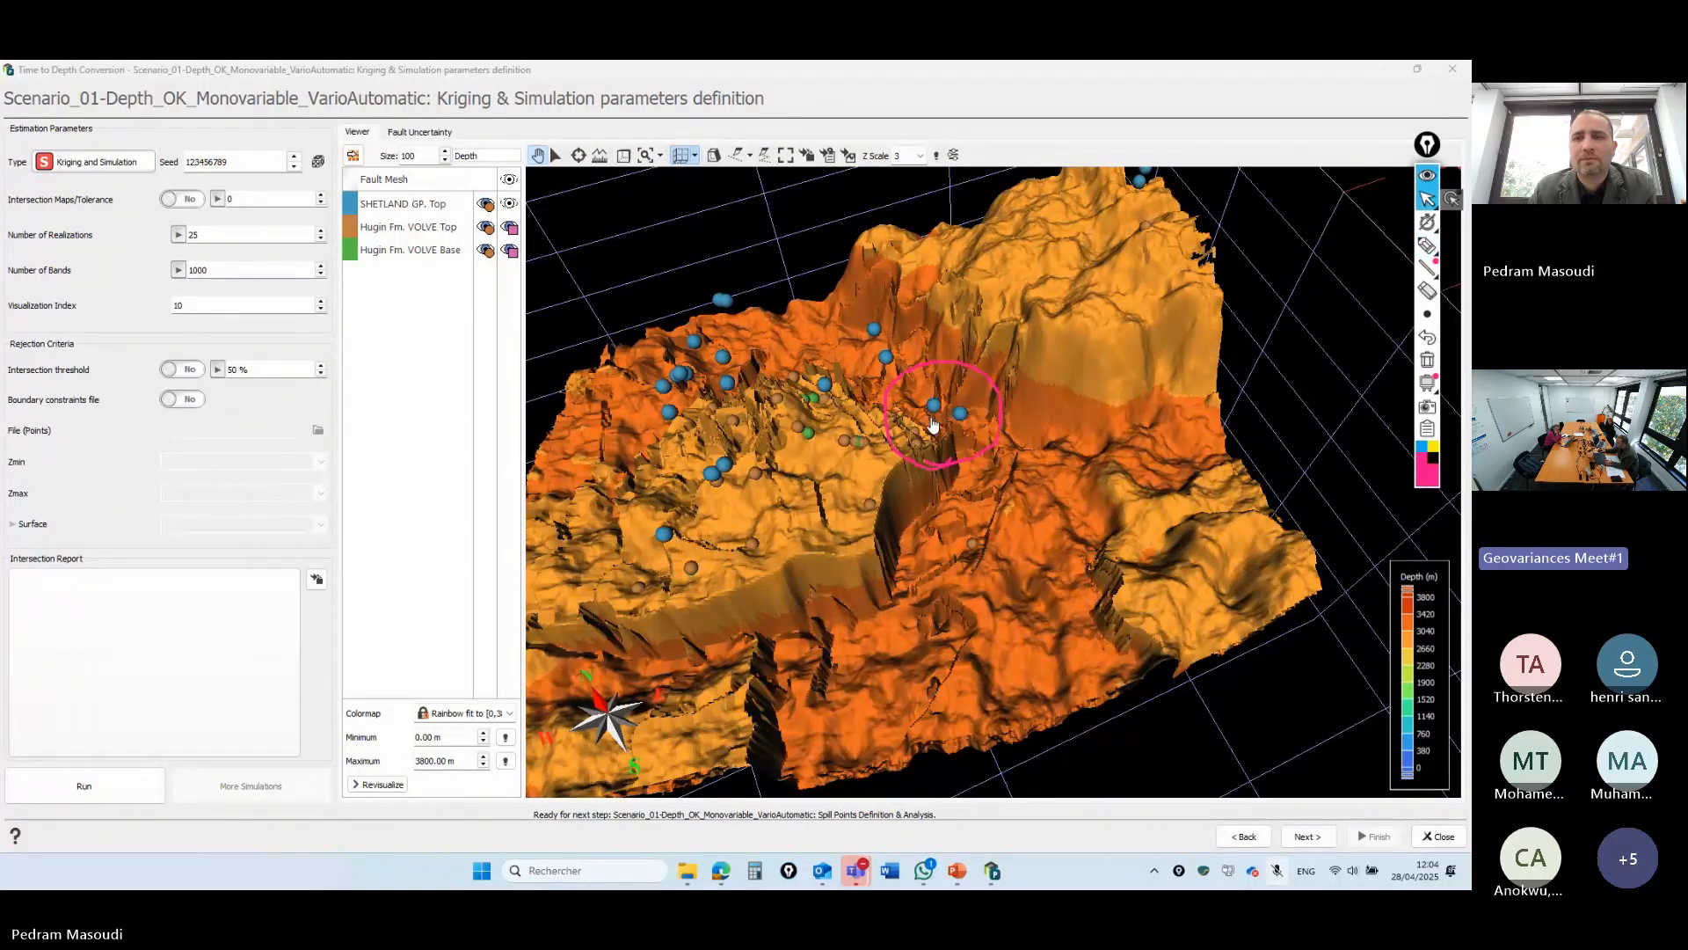
click(1430, 368)
mouse_move(999, 456)
mouse_down()
mouse_move(1013, 407)
mouse_move(930, 716)
mouse_move(906, 670)
mouse_up()
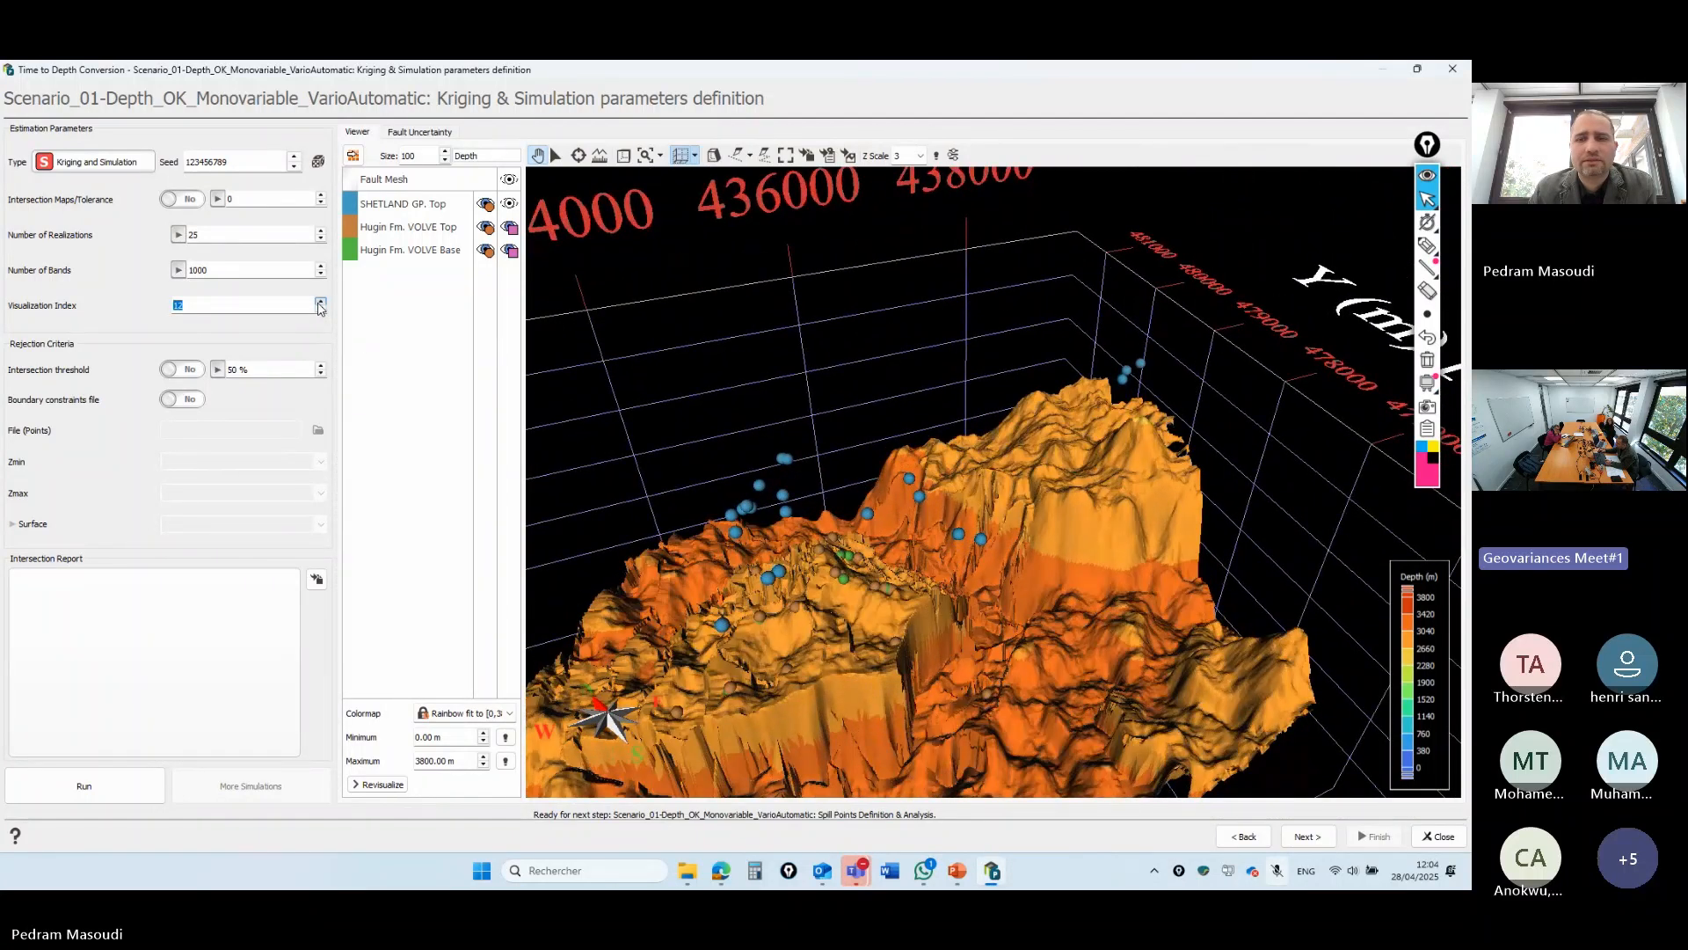
click(1305, 836)
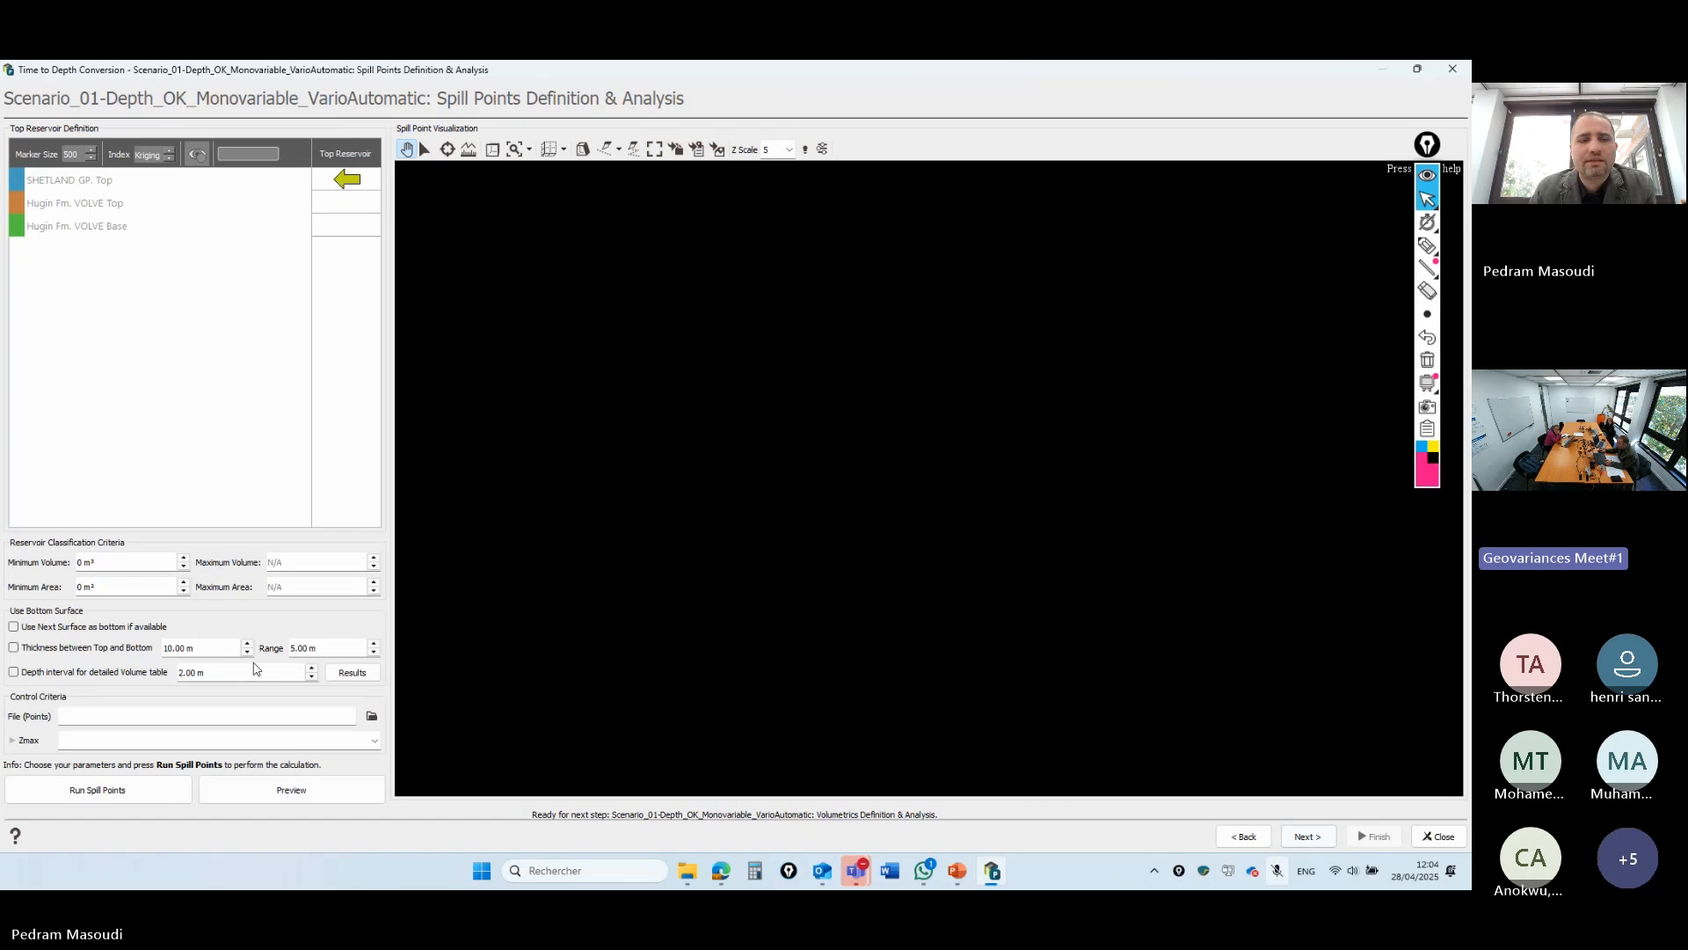
- Preview the spill-point reservoir zones and show the coordinate grid and compass in 3D
click(261, 798)
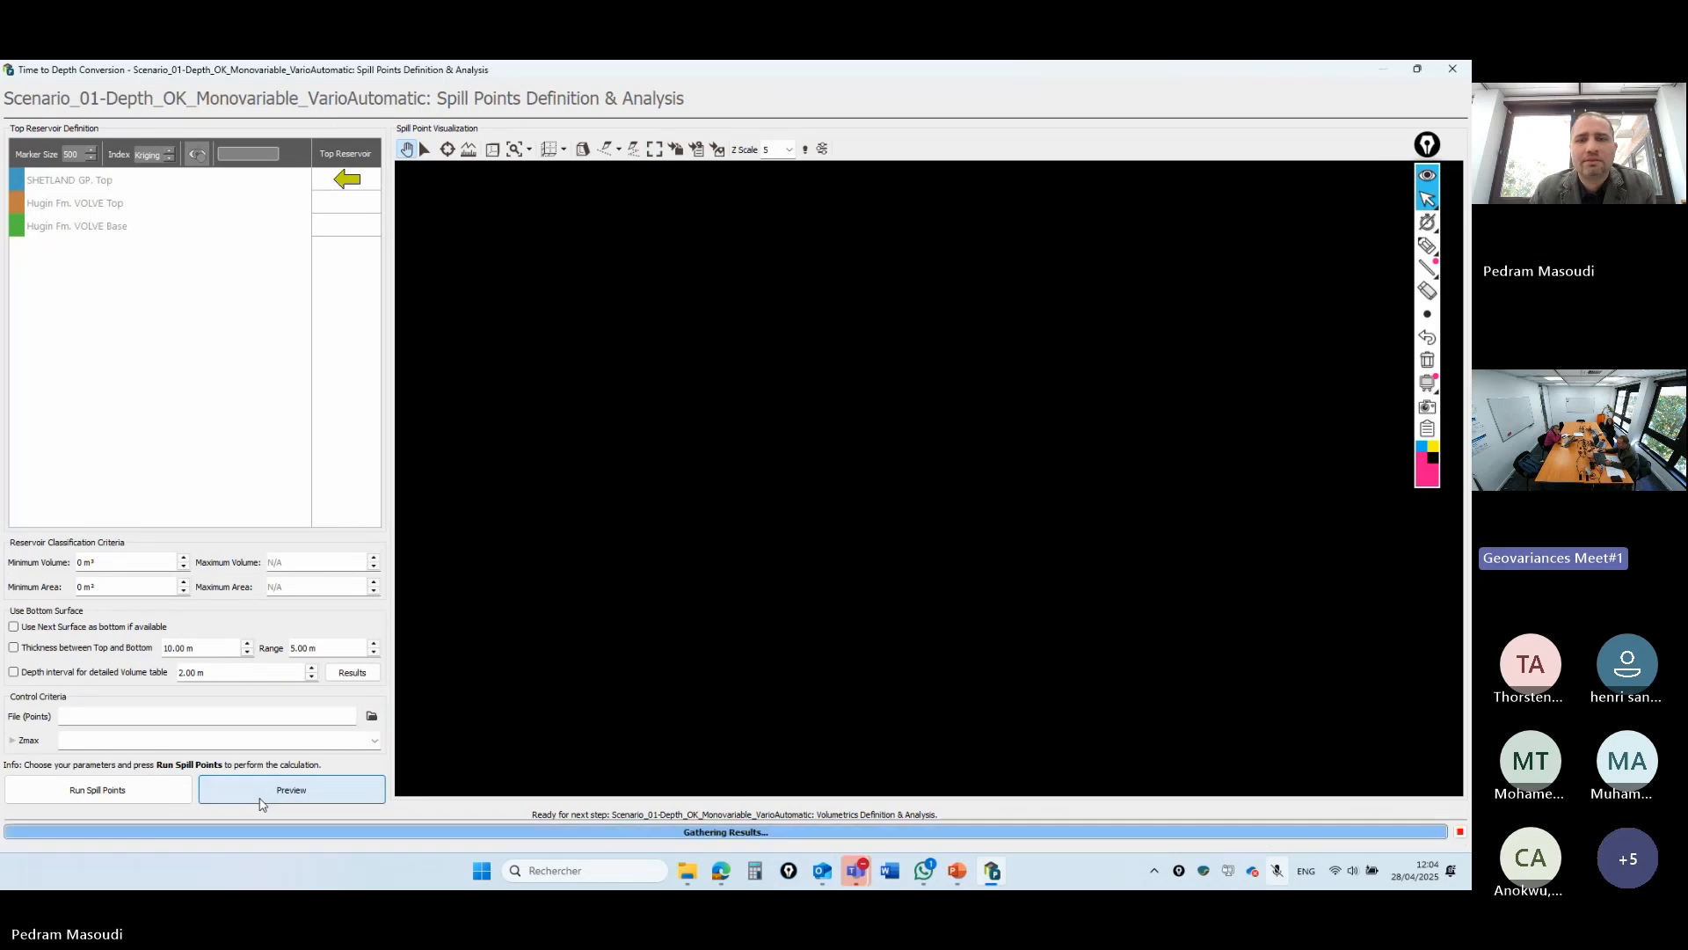
drag(1012, 577, 859, 576)
scroll(860, 576, up, 3)
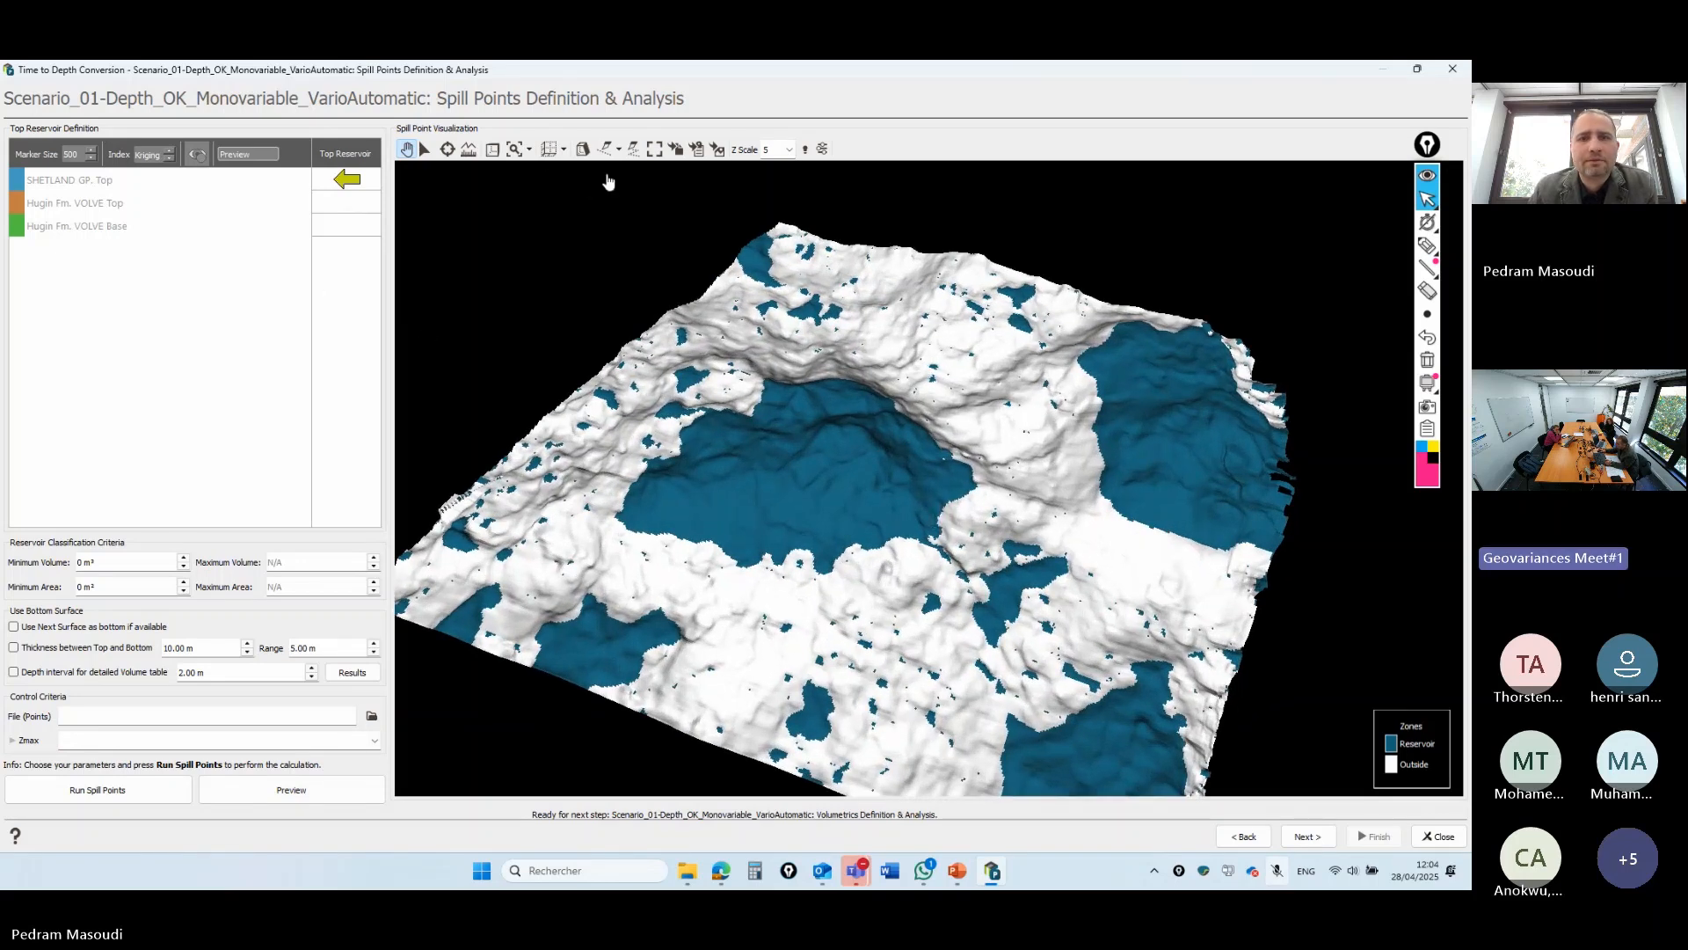
click(552, 149)
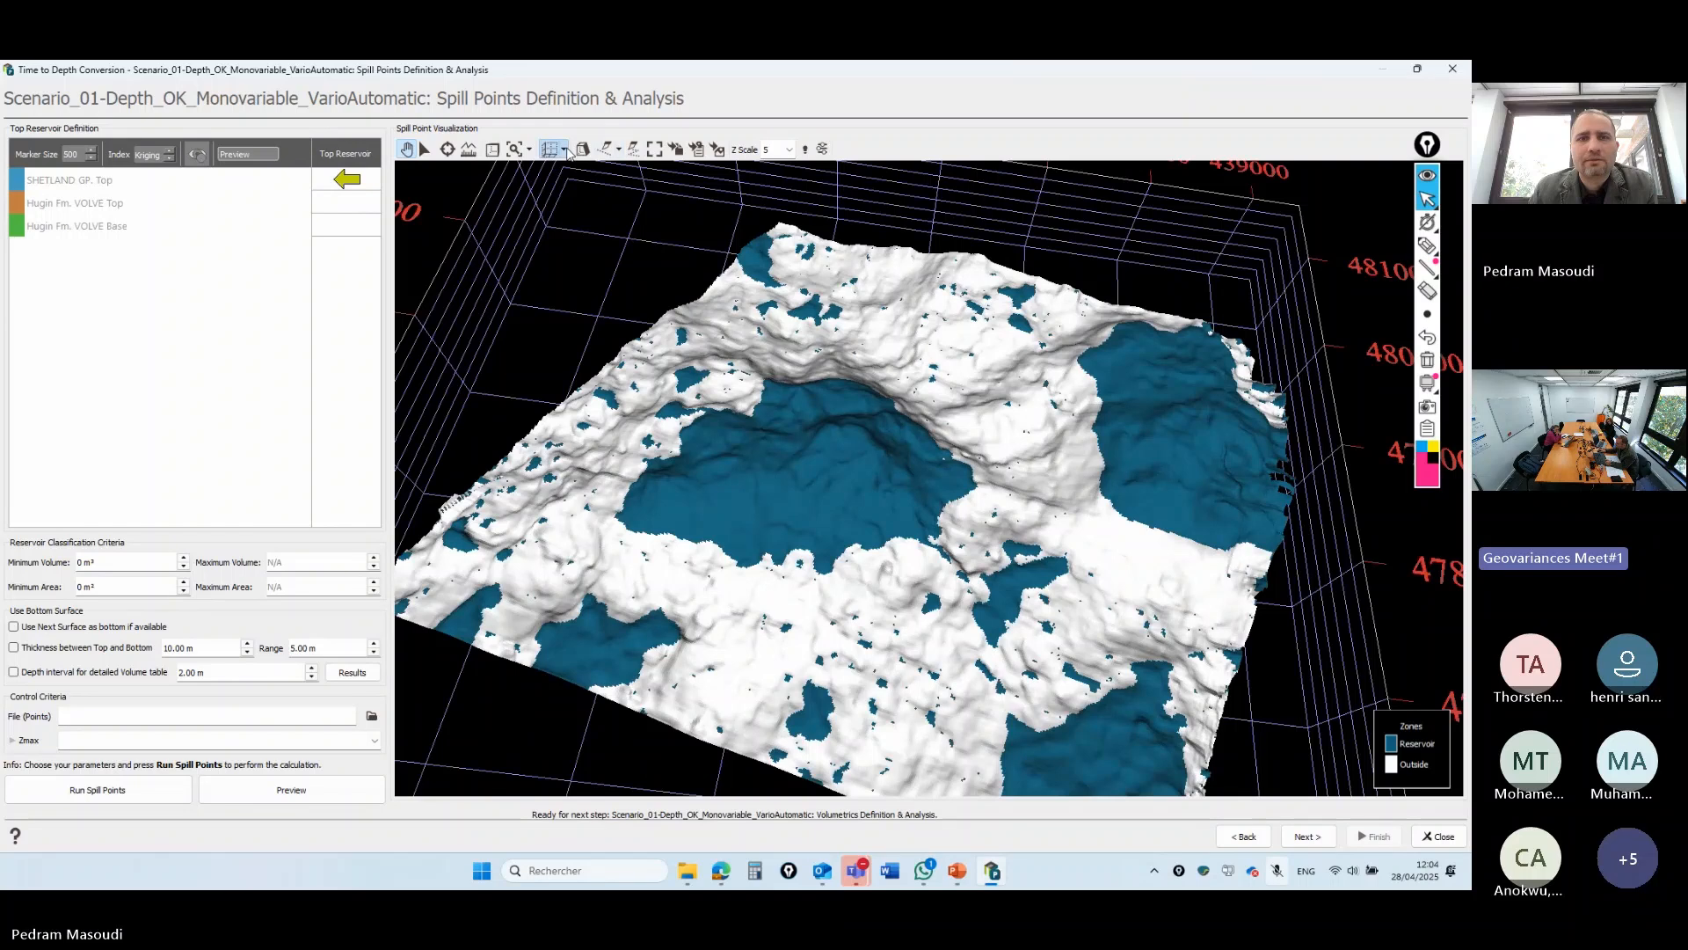
click(565, 150)
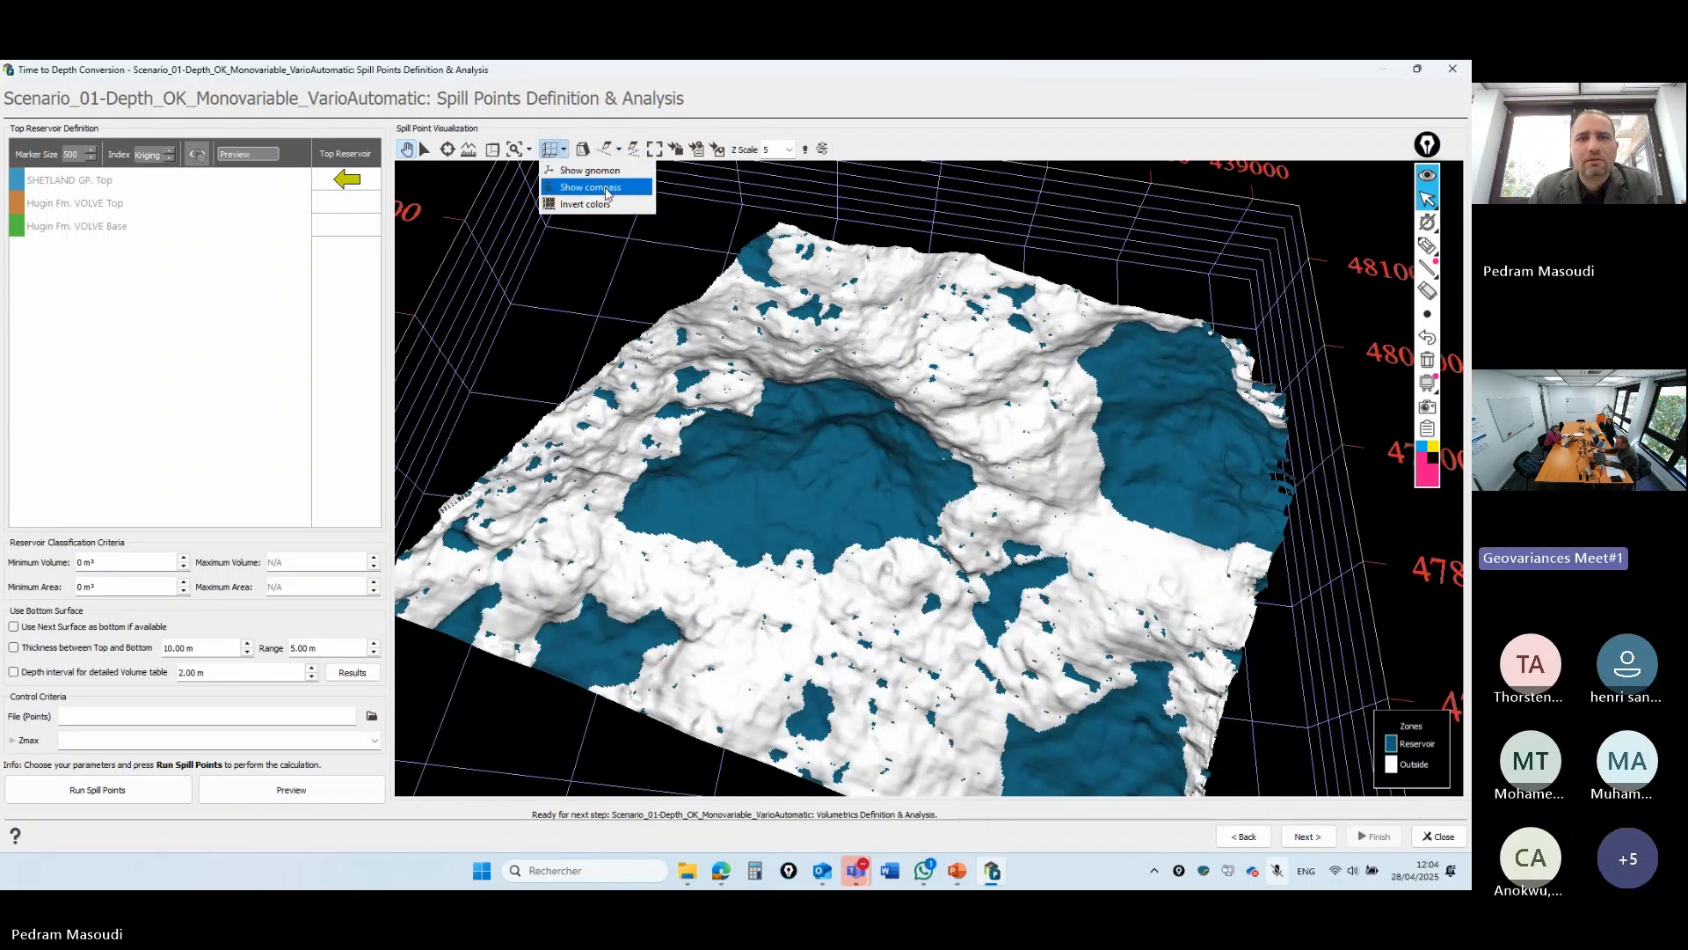
click(607, 191)
- Reduce the 3D vertical exaggeration to 3 and fit the whole surface back into view
drag(1038, 641, 1054, 518)
scroll(1055, 518, down, 3)
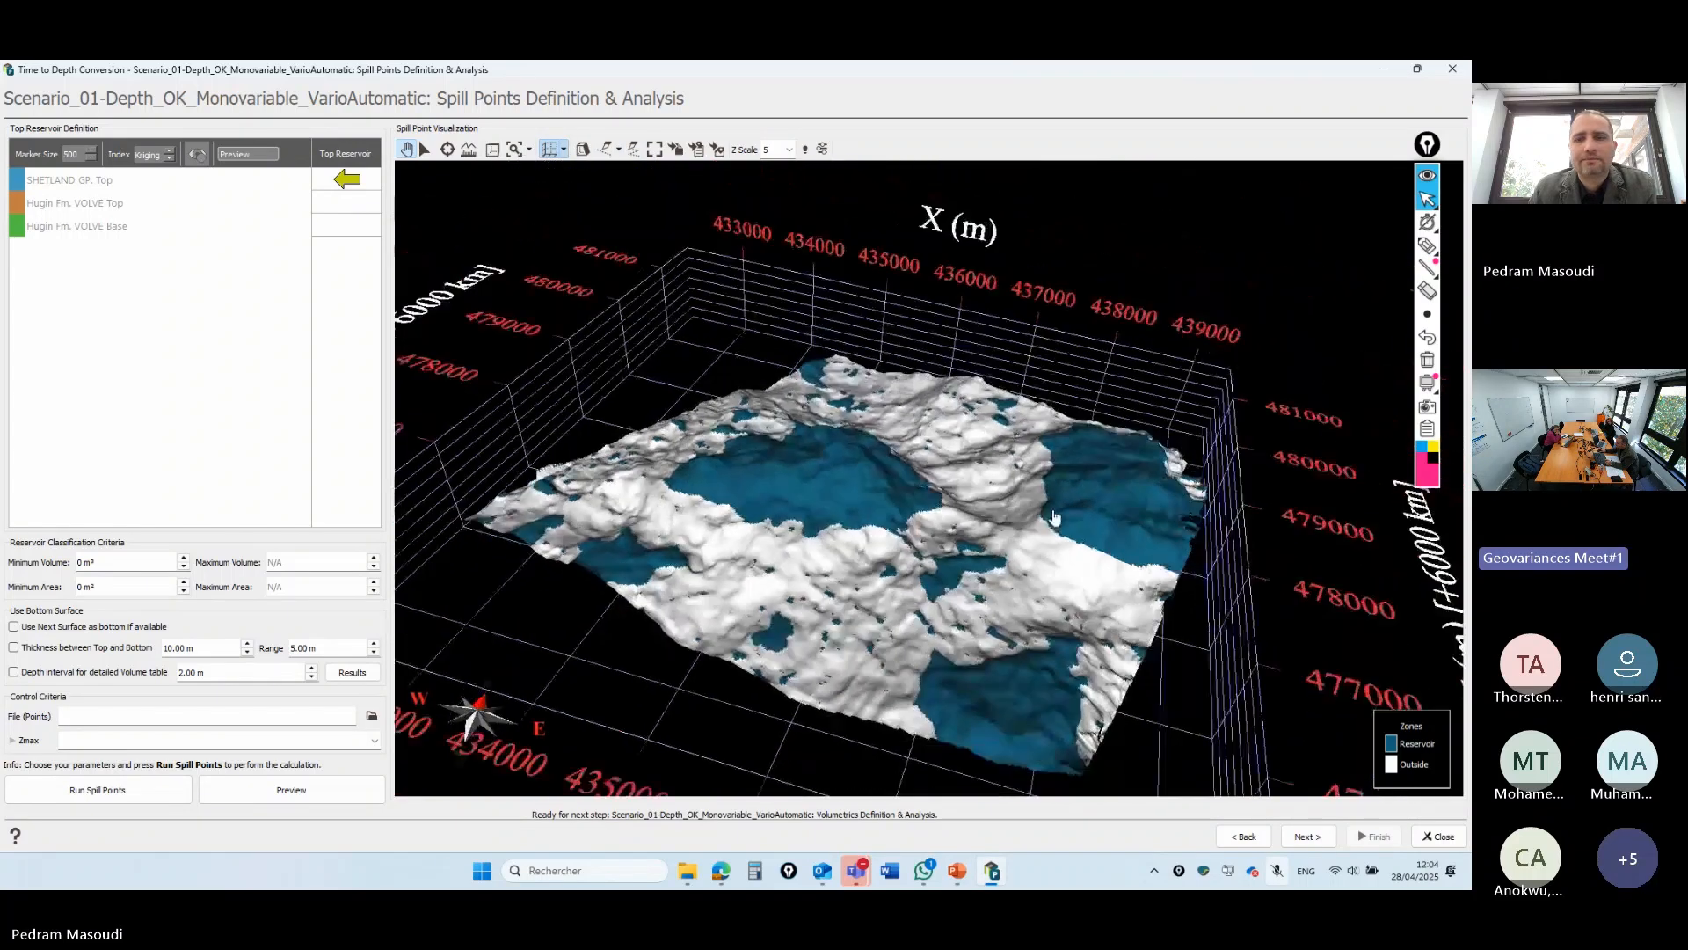
scroll(1054, 518, up, 2)
click(426, 152)
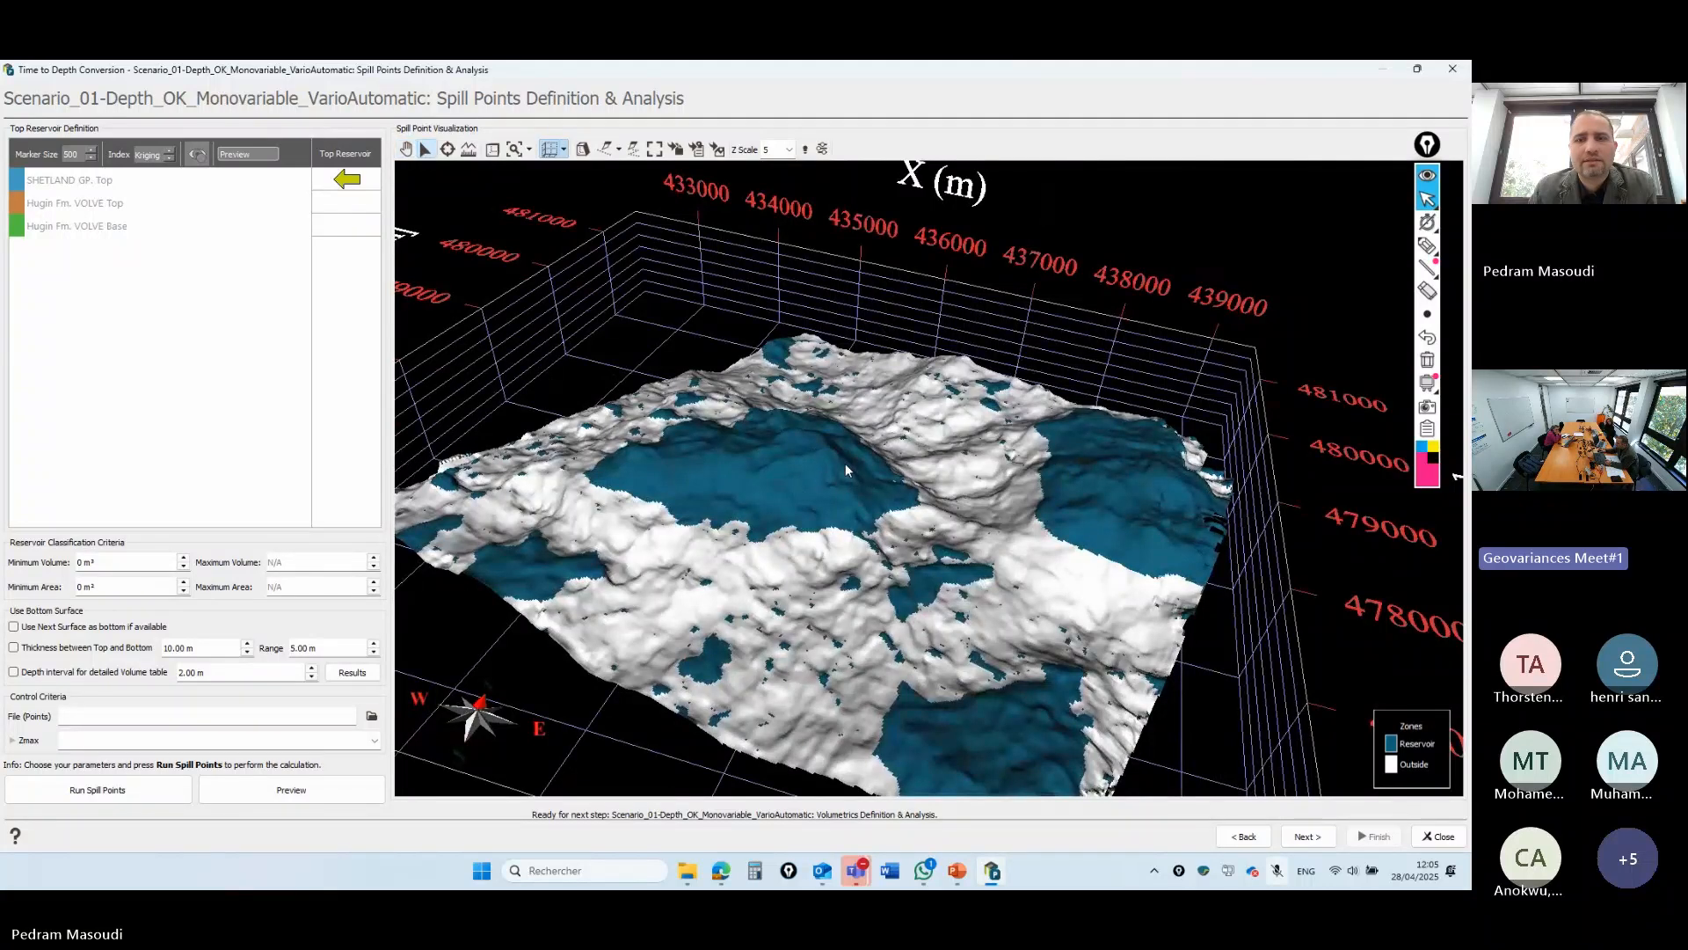
click(790, 149)
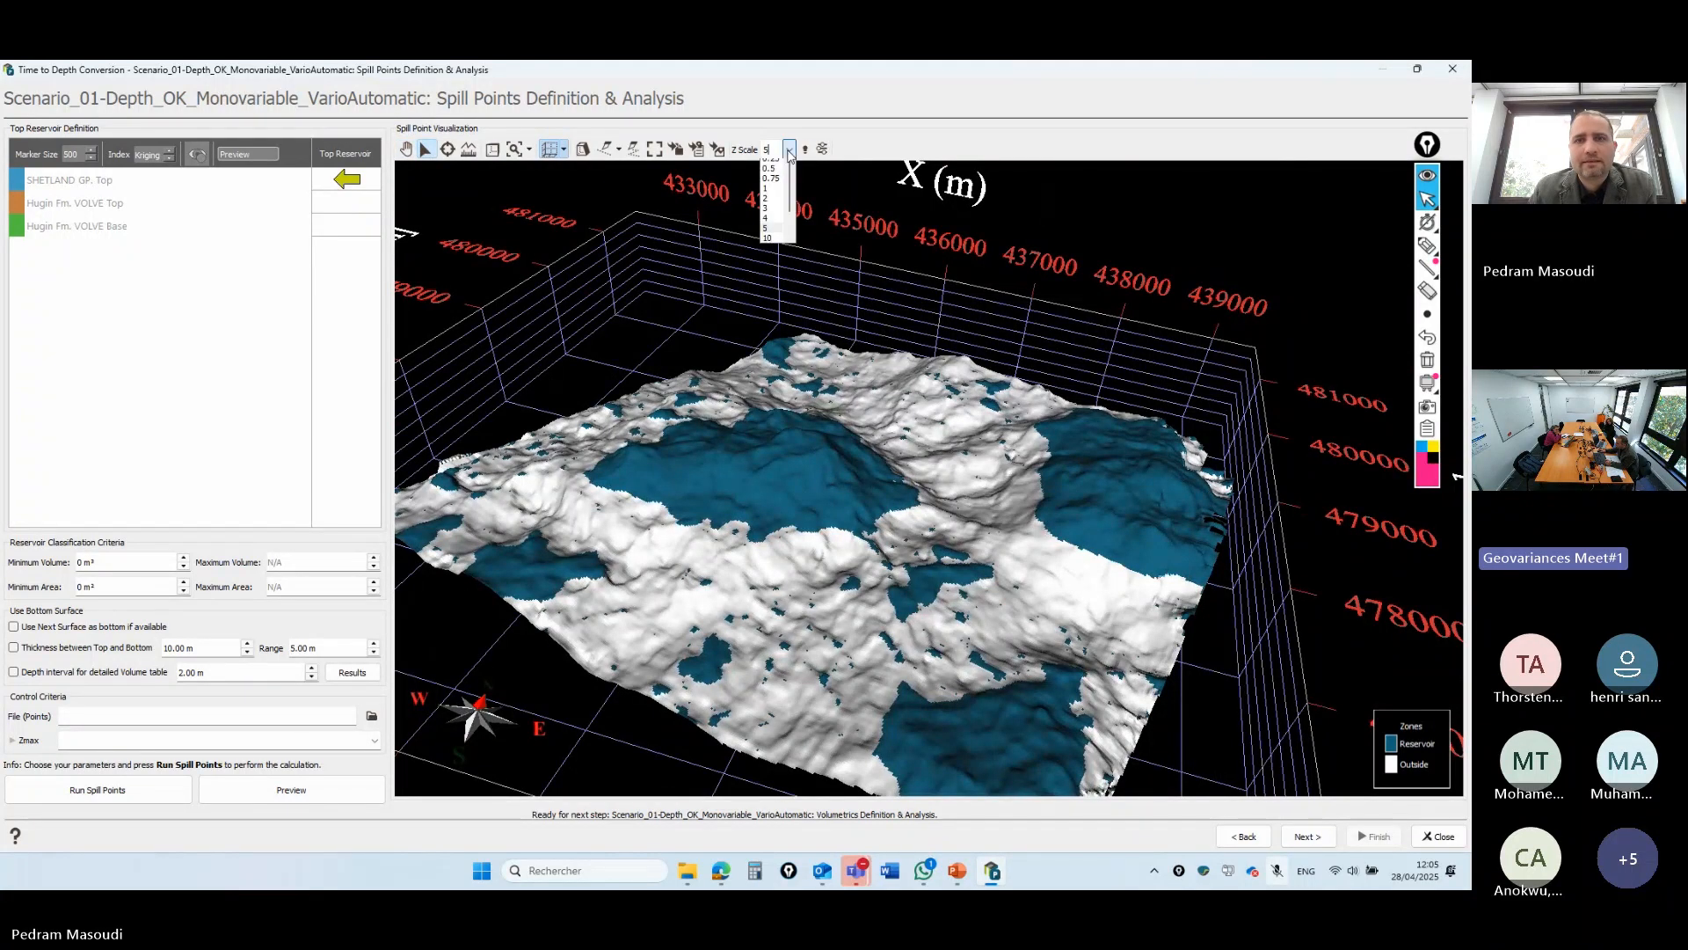
click(771, 225)
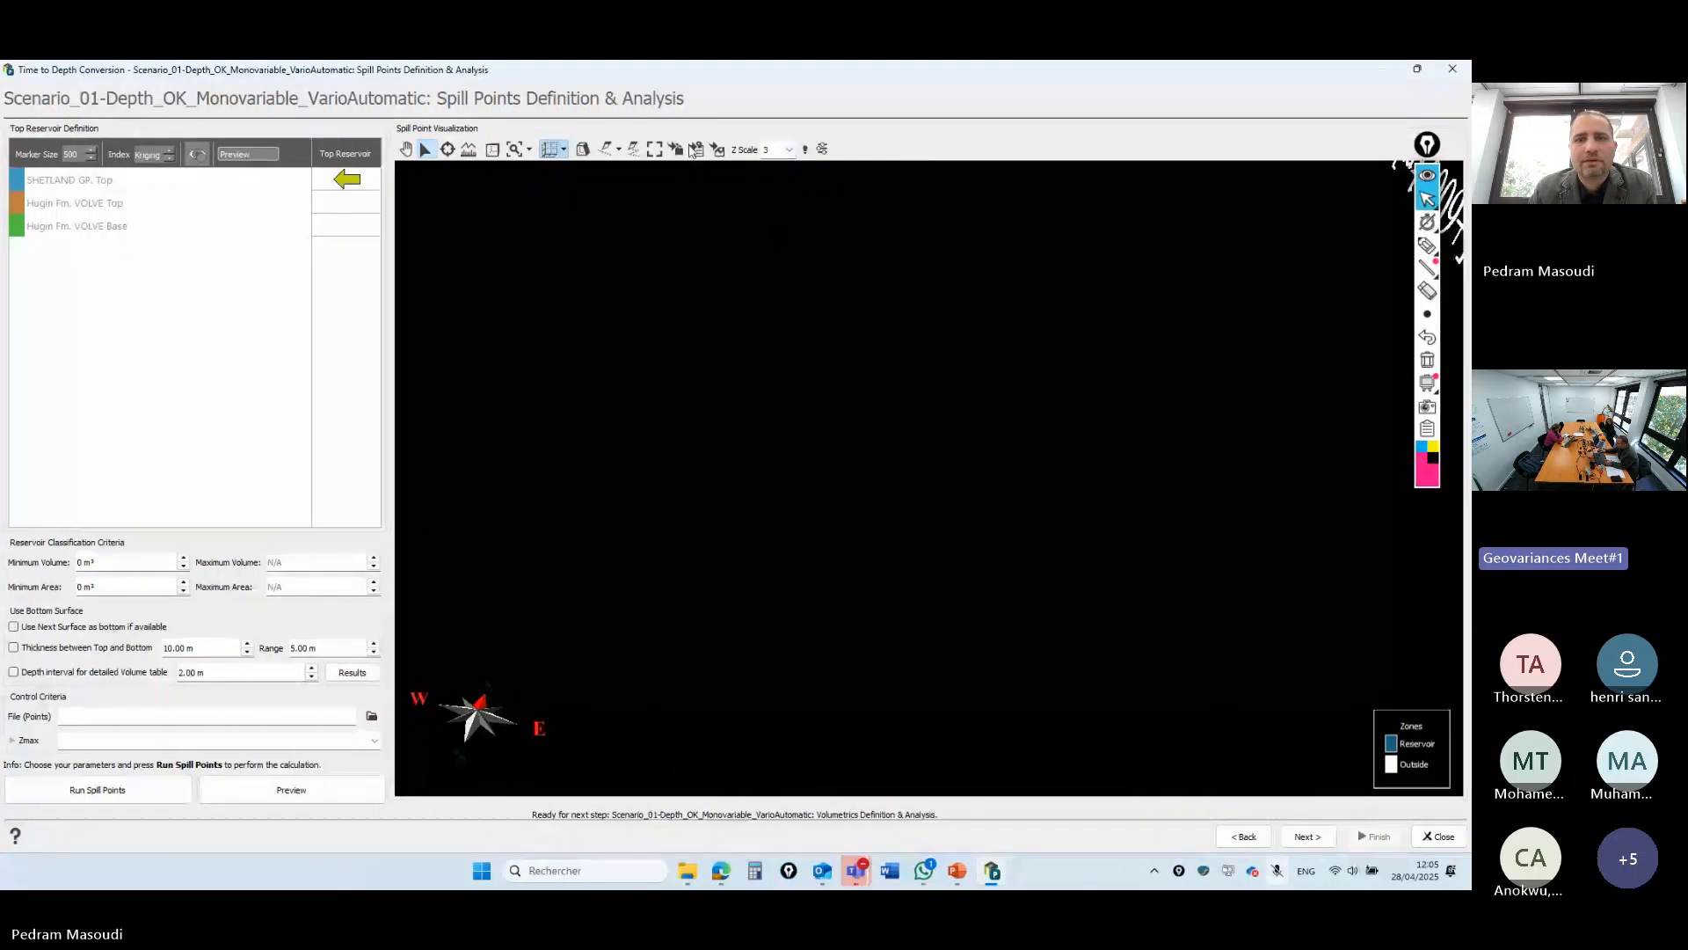
click(516, 150)
- Set Hugin Fm. VOLVE Top as the top reservoir surface
scroll(859, 296, up, 4)
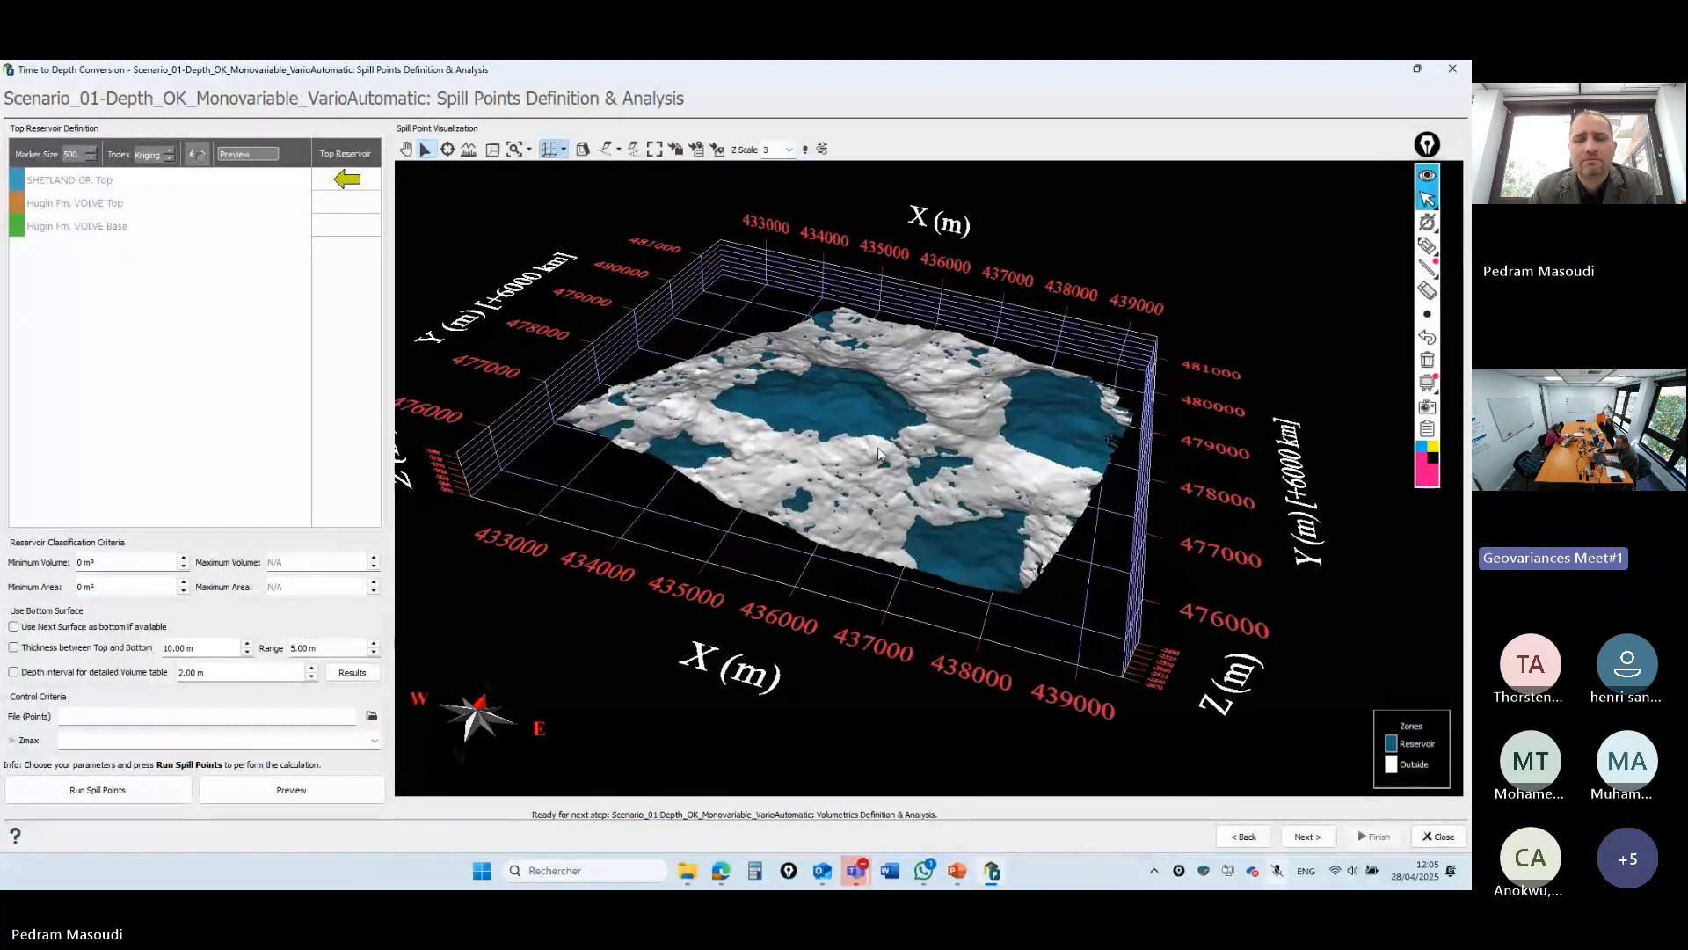
scroll(816, 364, up, 2)
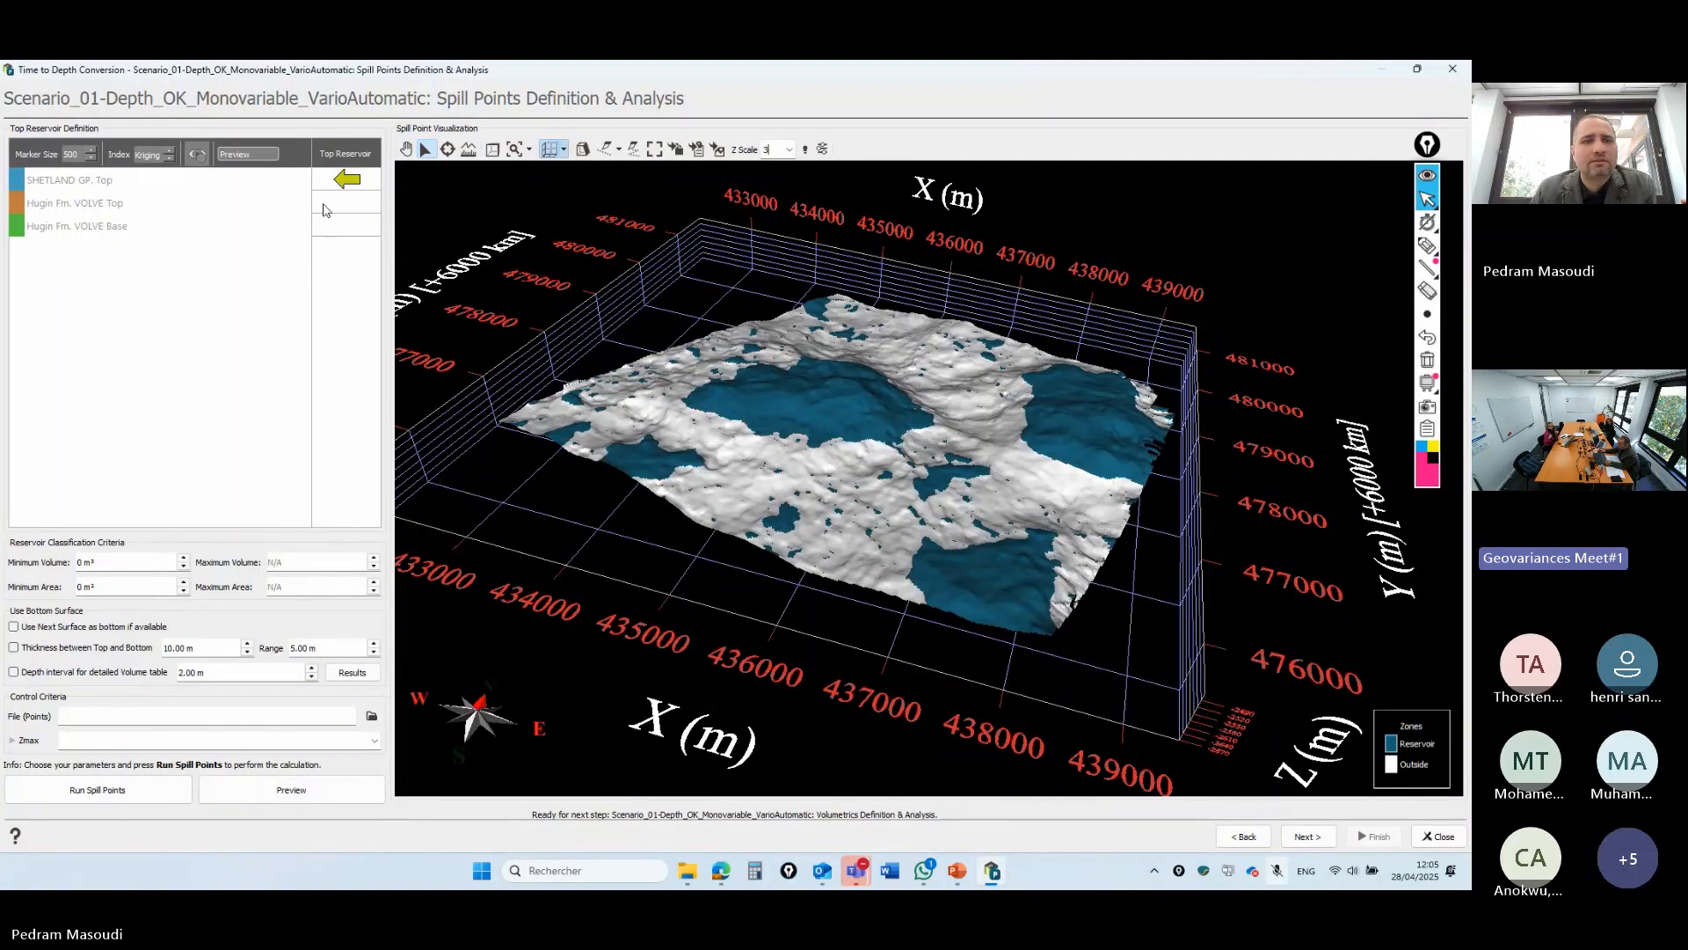
click(356, 203)
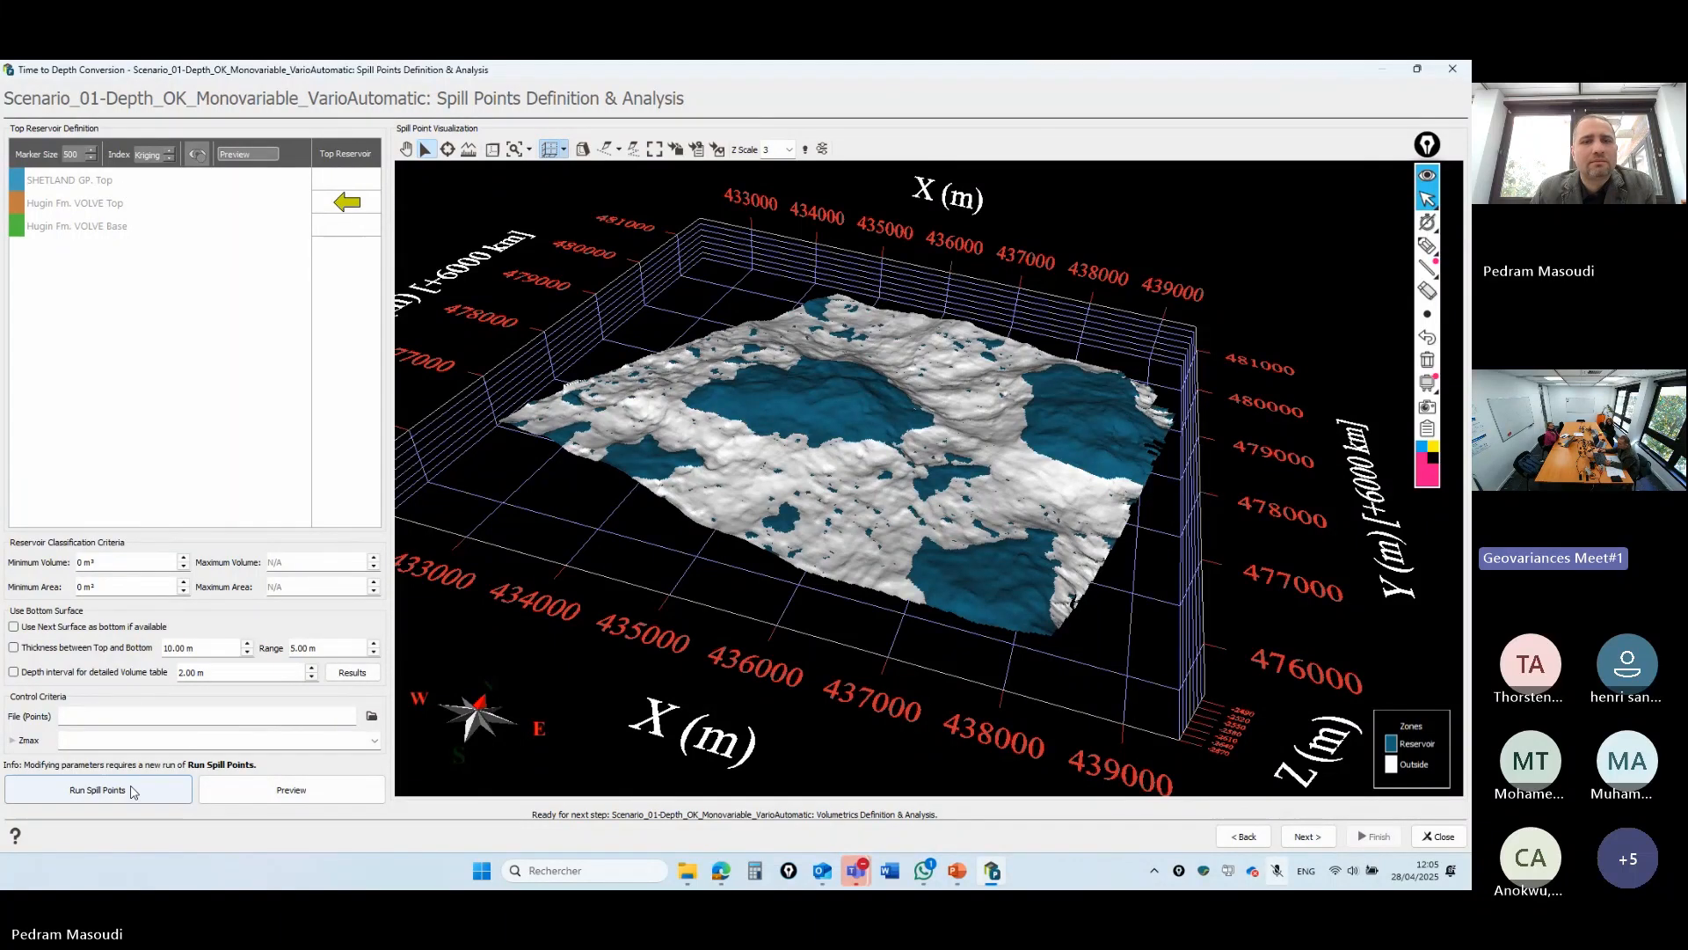
- Preview reservoir and outside zones on Hugin Fm. VOLVE Top, then rotate and zoom toward top view
click(97, 788)
click(332, 796)
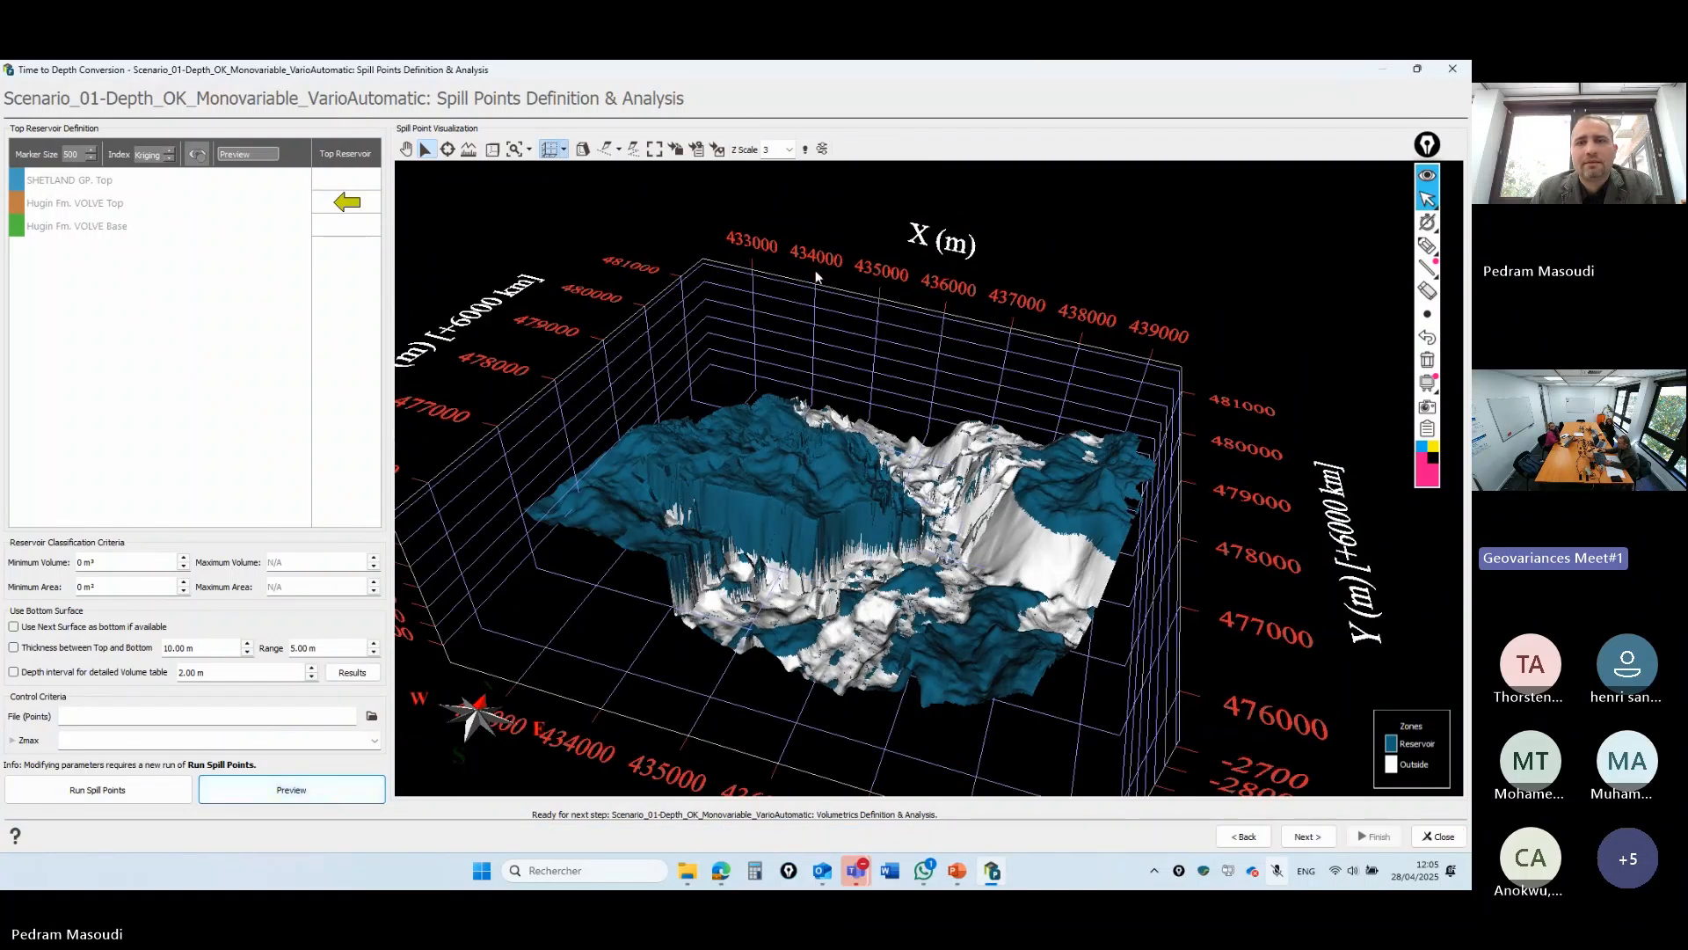
click(407, 150)
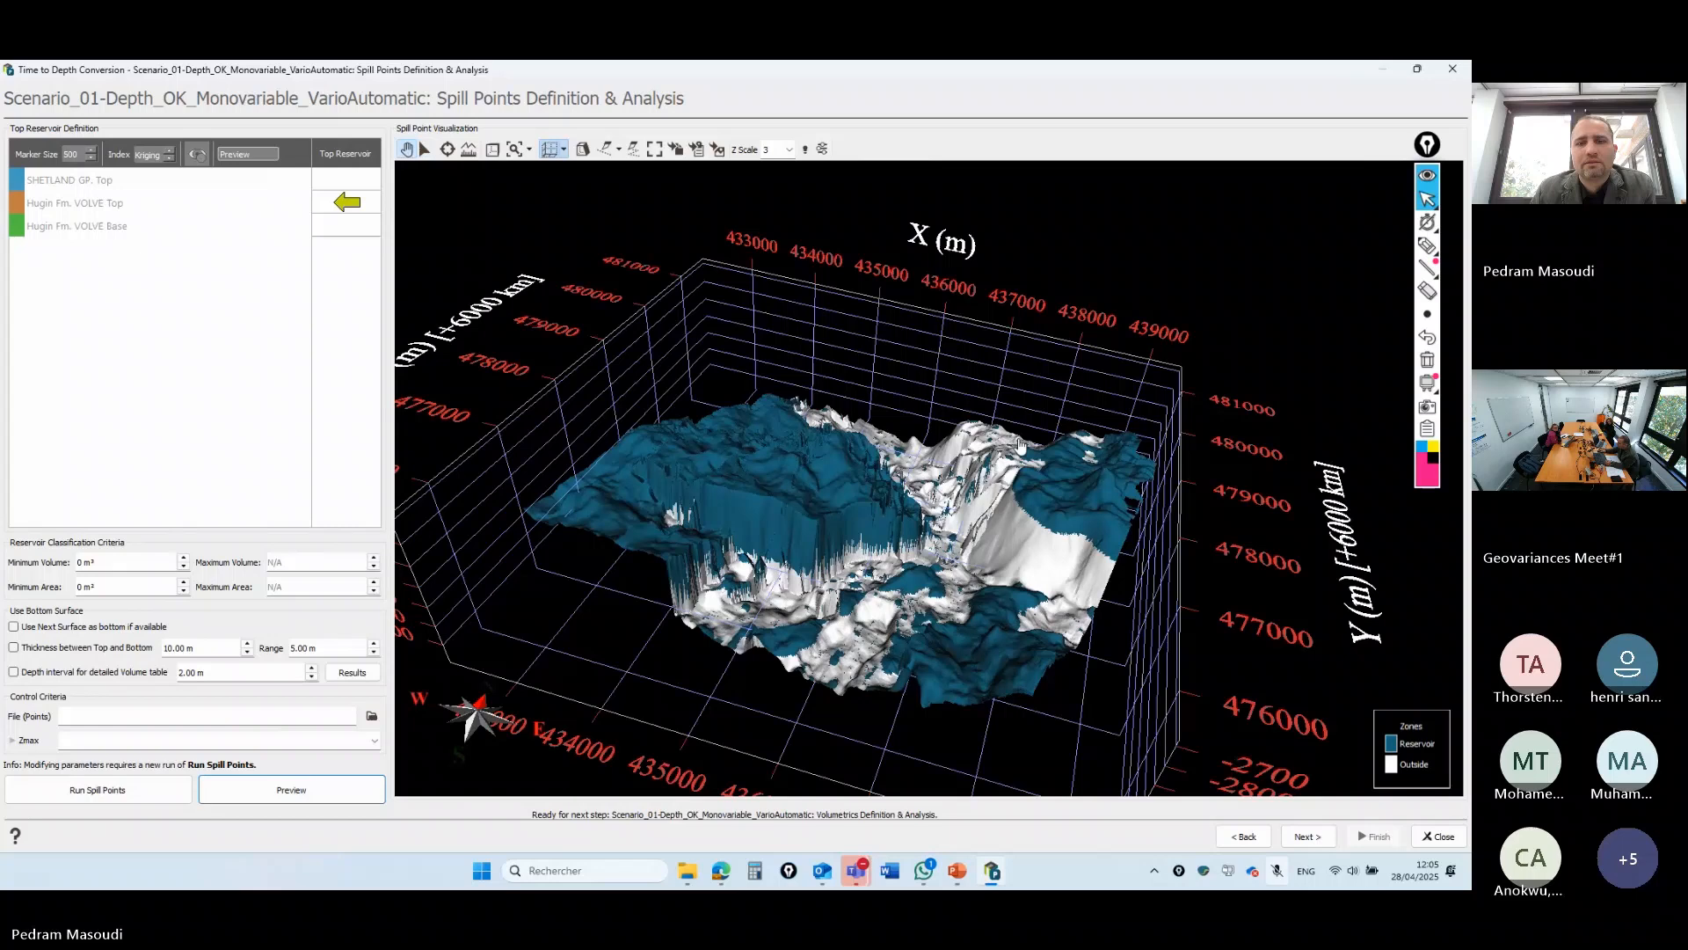
drag(1020, 466, 1000, 573)
scroll(1001, 574, up, 2)
scroll(1000, 573, up, 2)
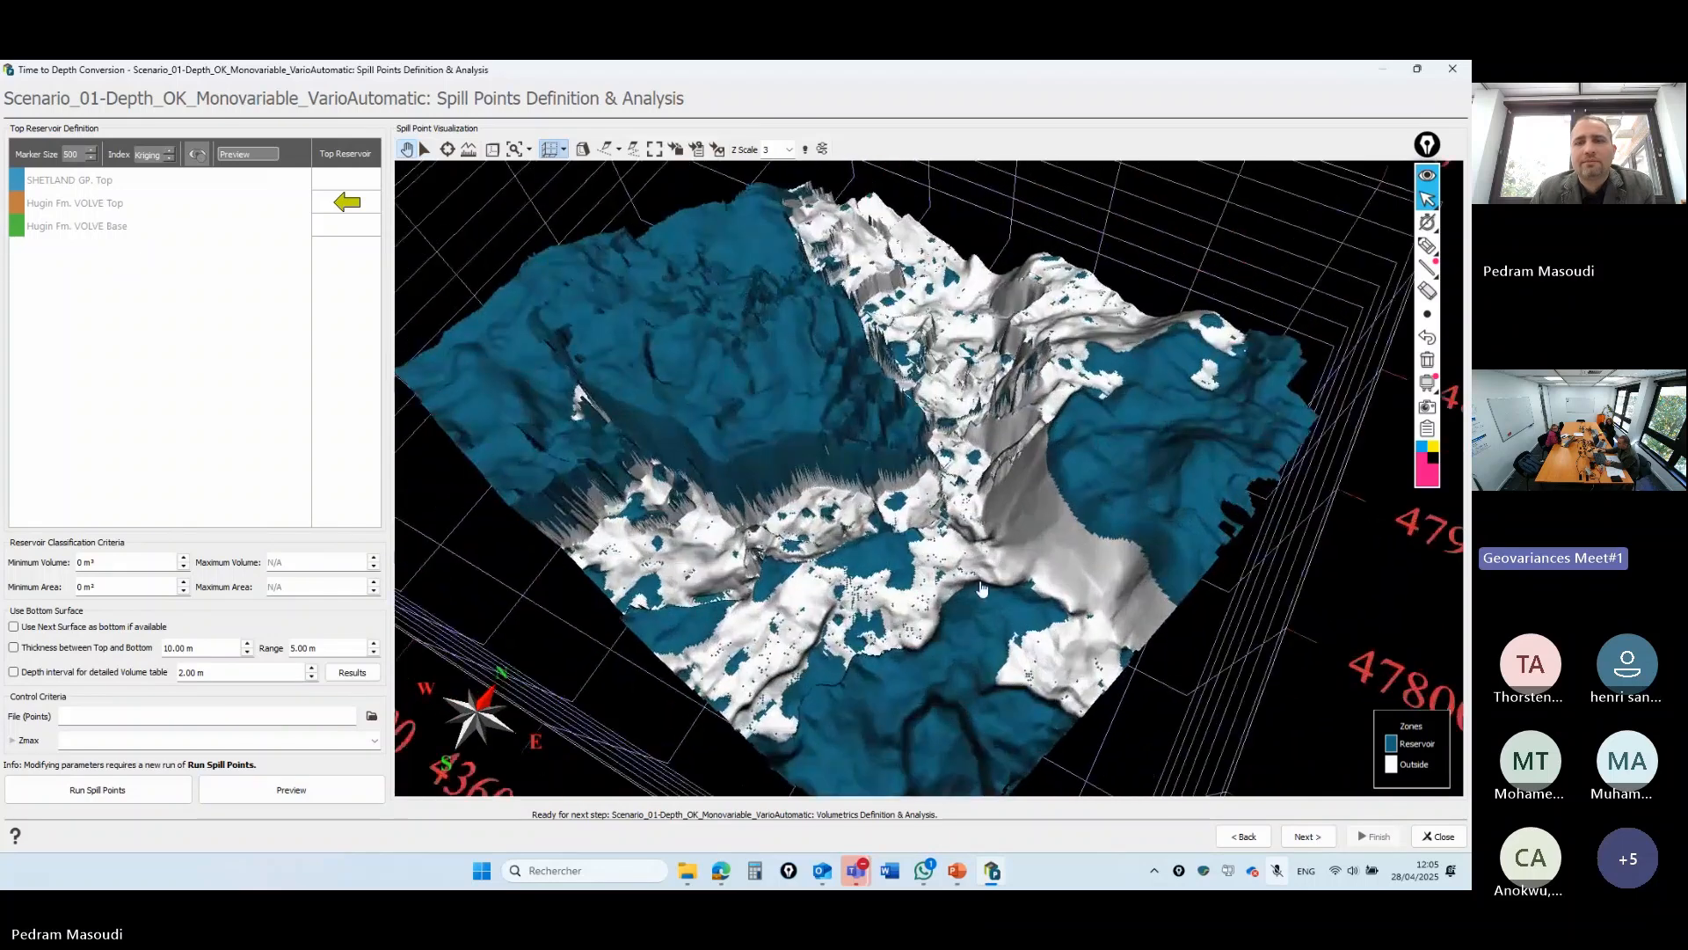
scroll(881, 462, up, 2)
scroll(881, 462, up, 1)
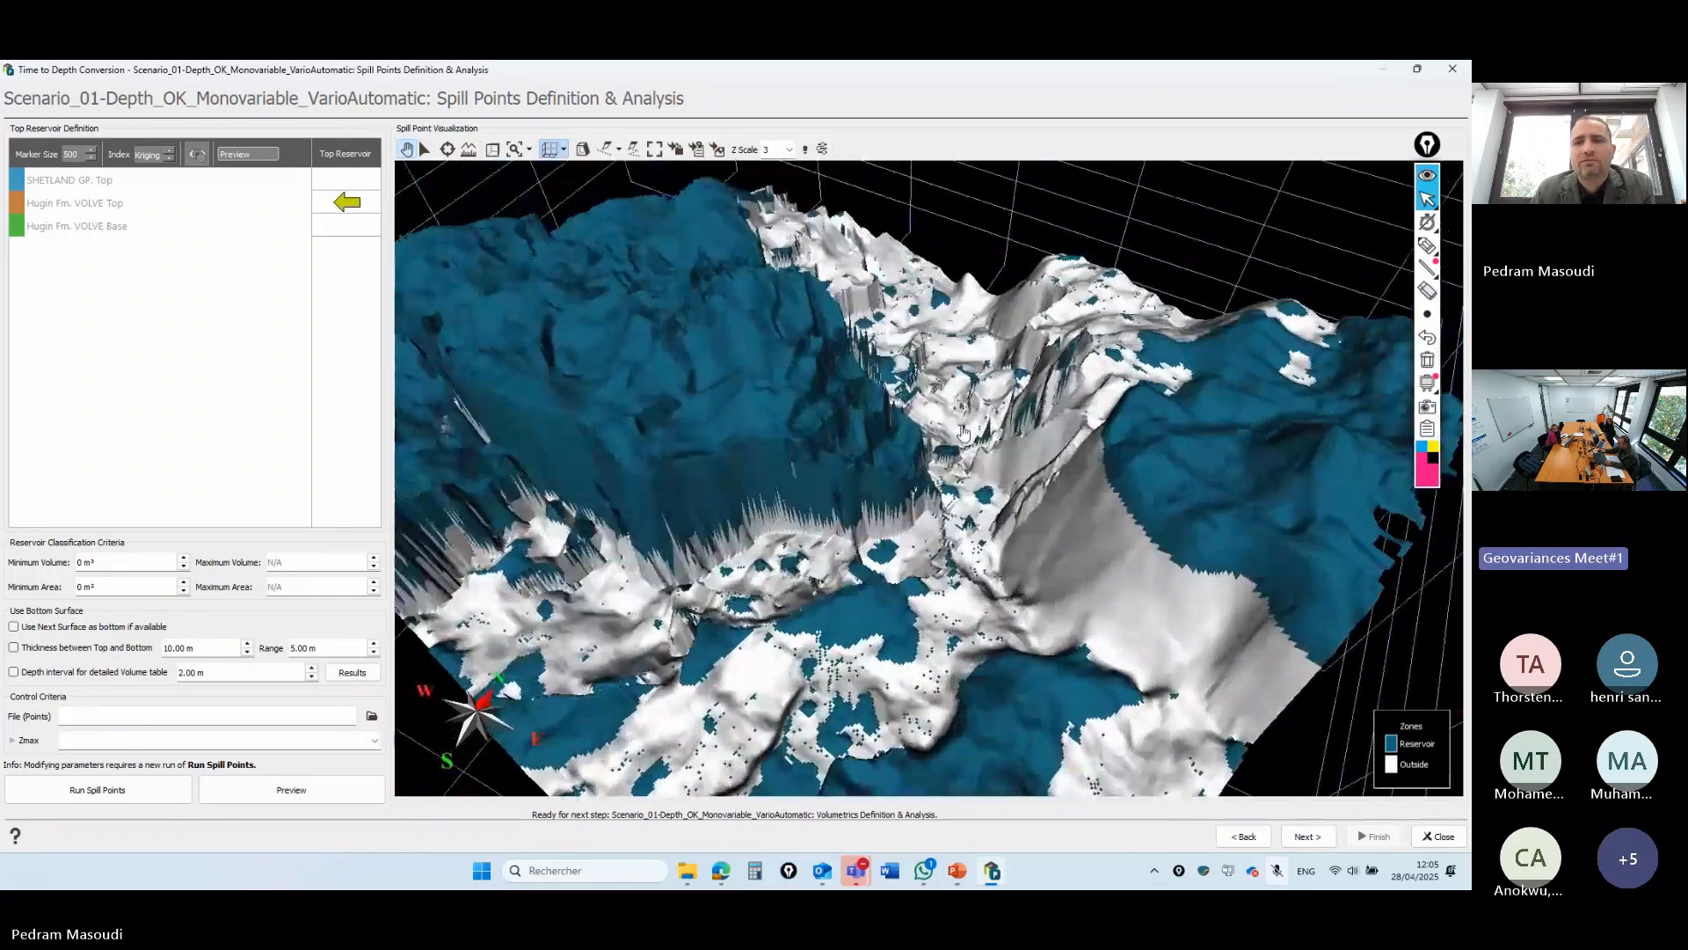
scroll(836, 426, up, 1)
drag(1171, 556, 1125, 525)
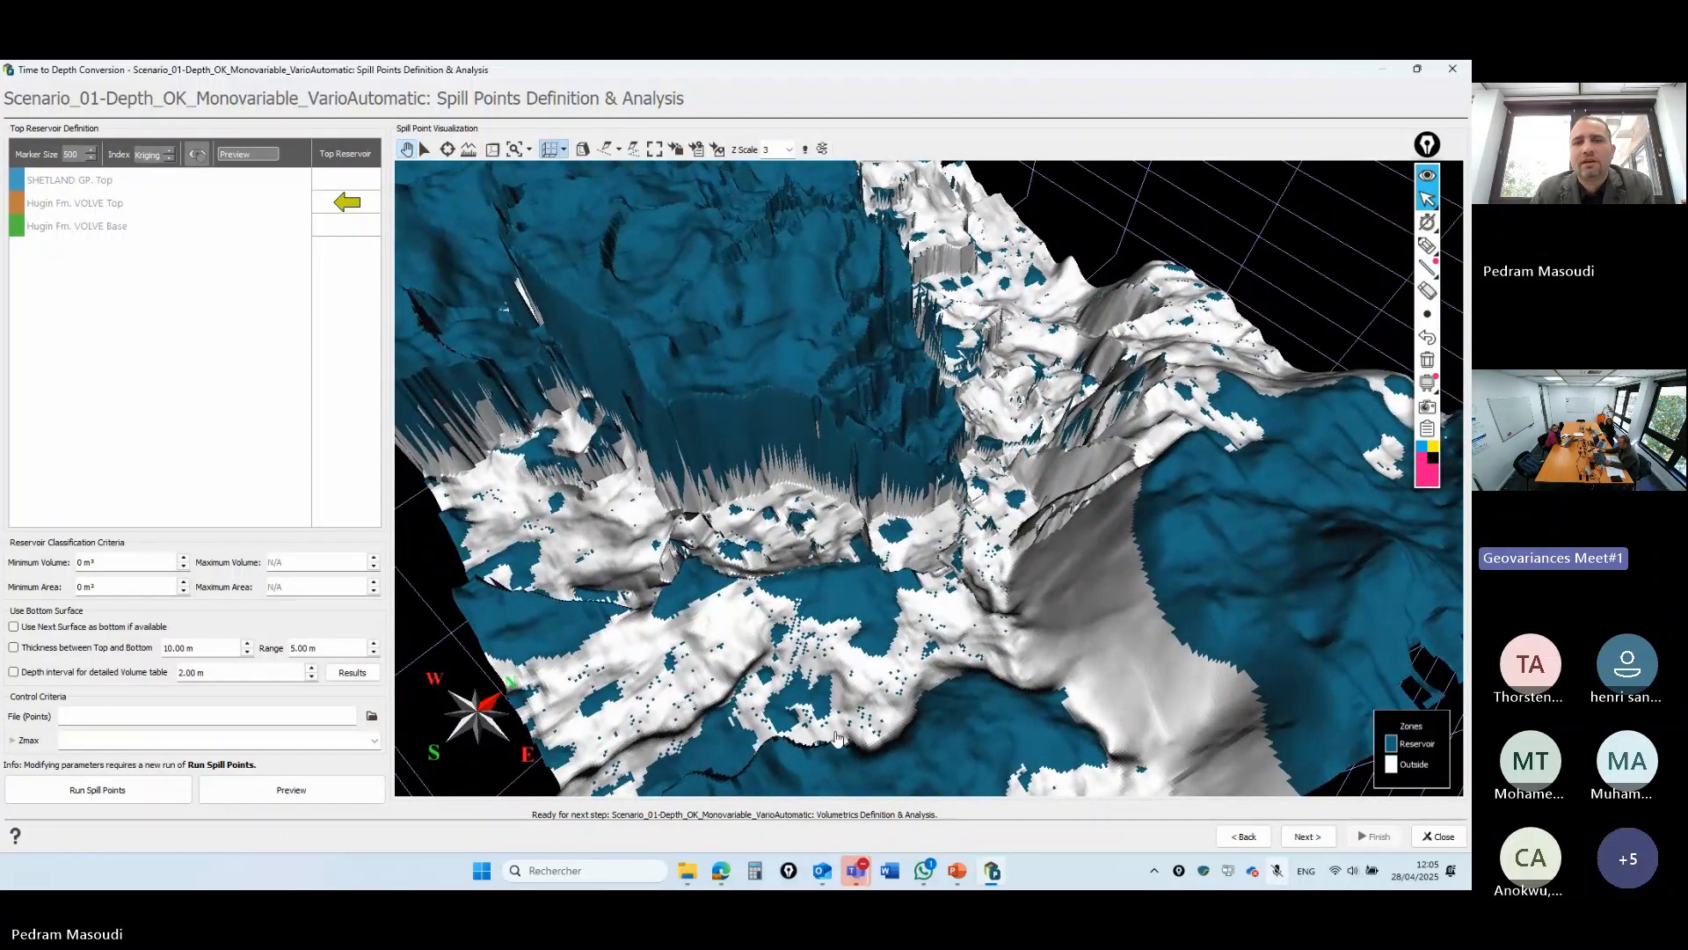
scroll(934, 713, up, 2)
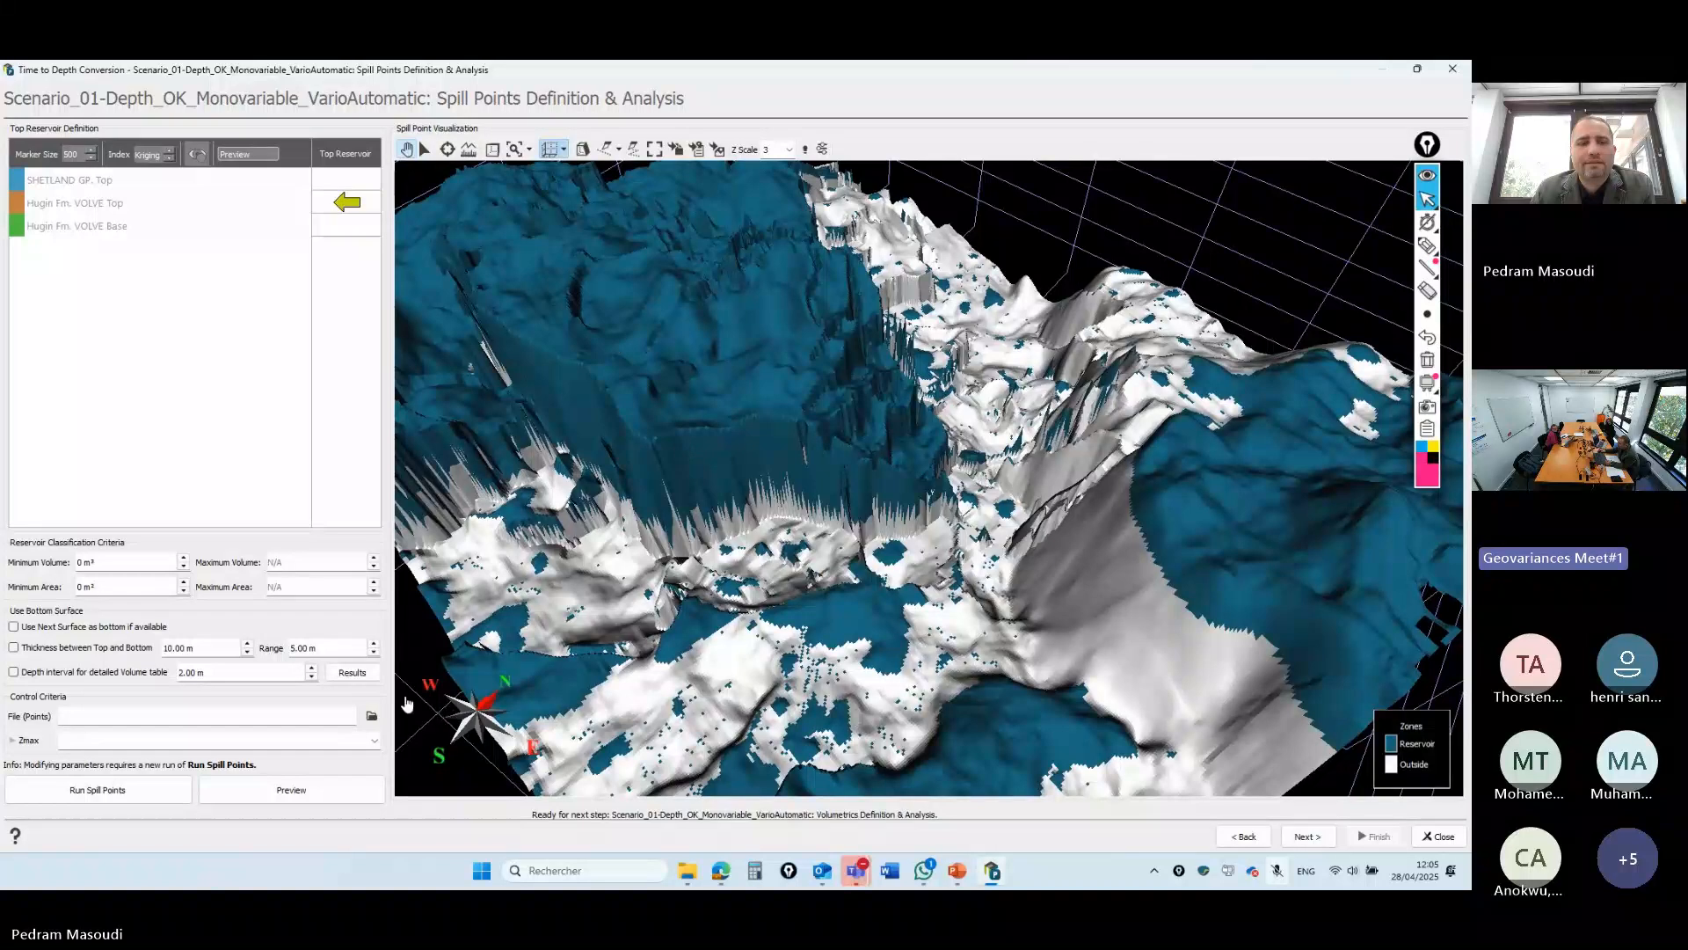
- Run Spill Points for all simulations to produce the reservoir probability map
click(134, 796)
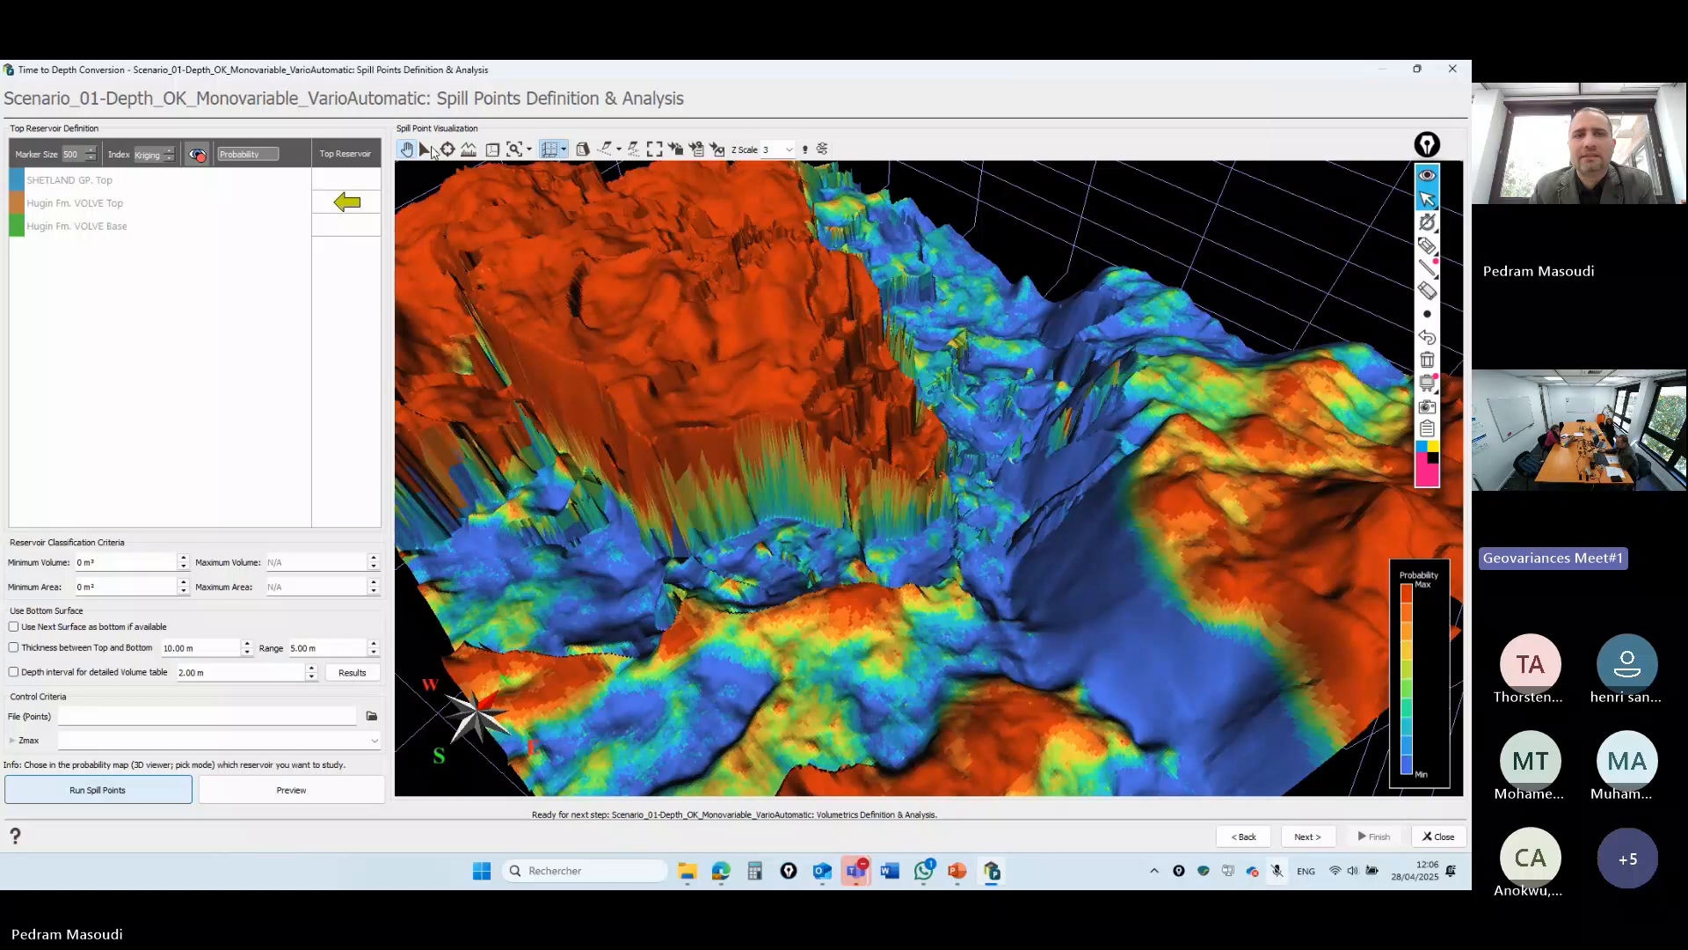
- Pick the large reservoir on the probability map and enlarge the 3D view
click(426, 149)
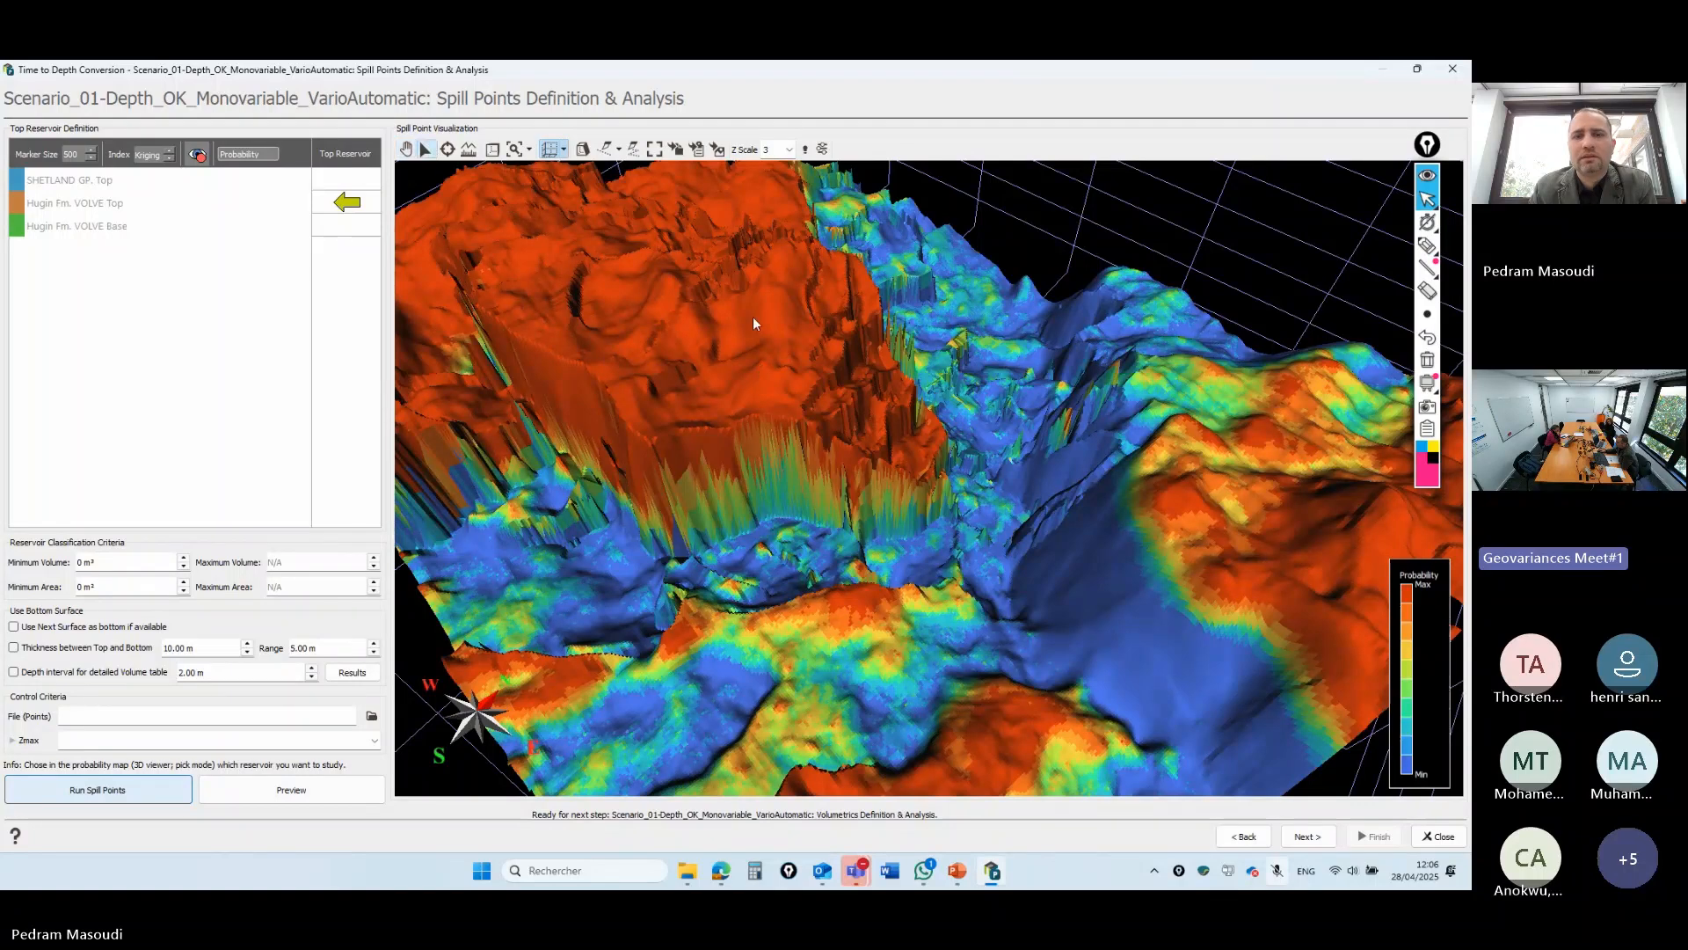
click(641, 266)
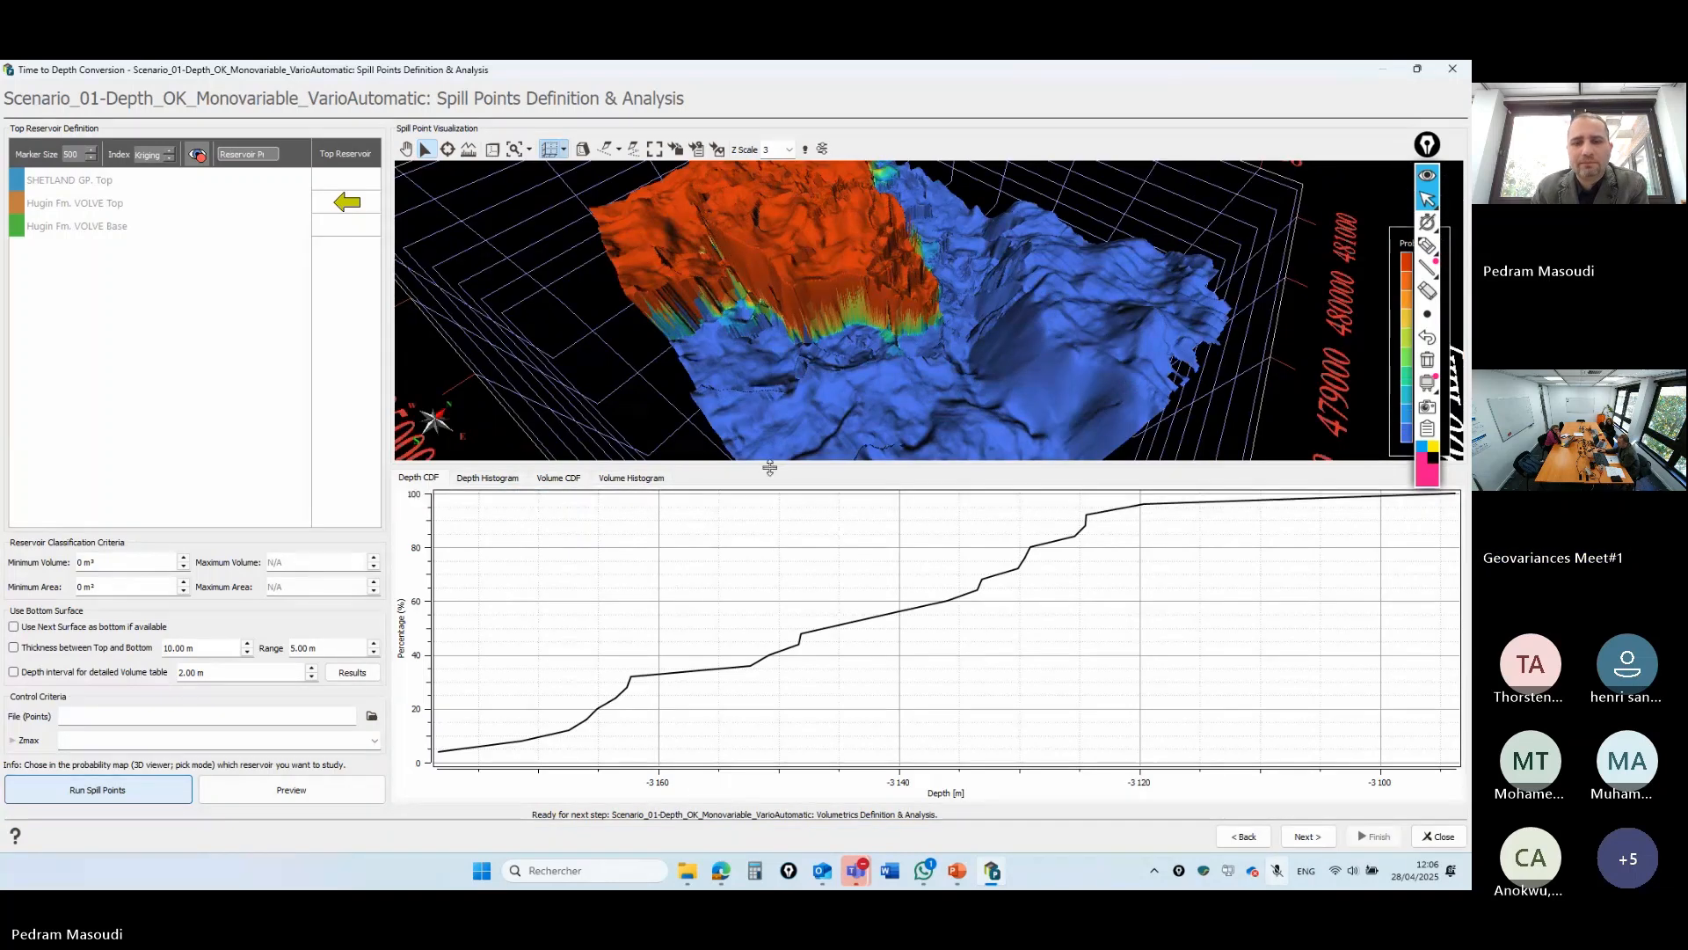
drag(769, 468, 785, 582)
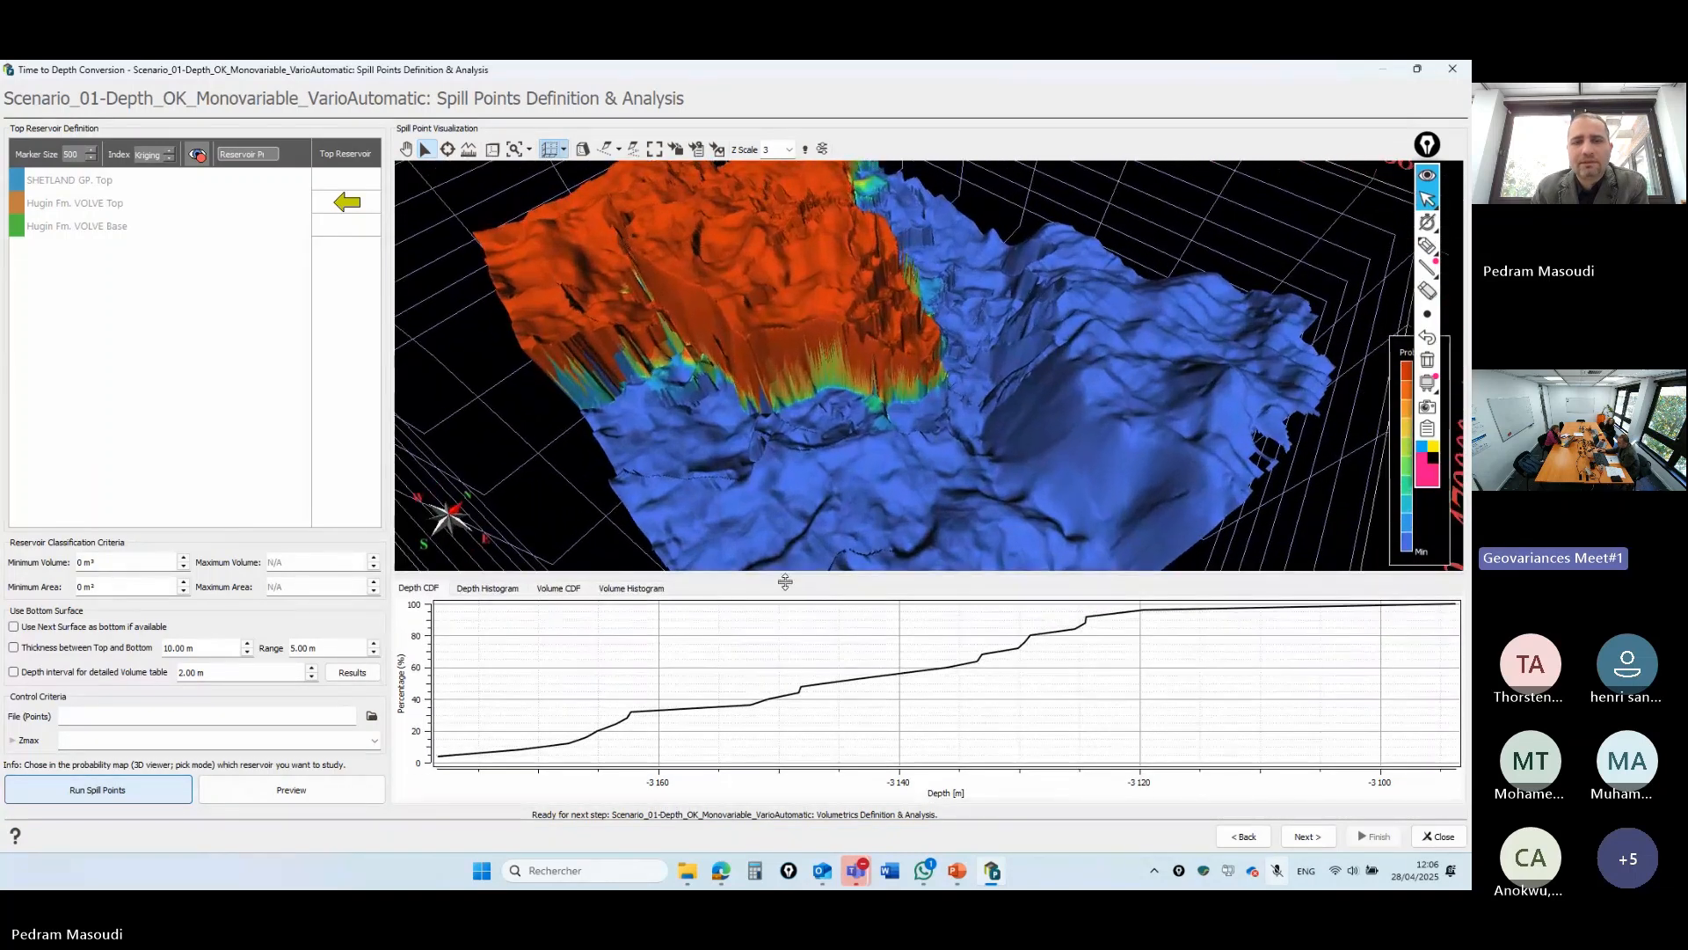
- Compare its Volume CDF, histogram and Depth CDF, then hide the chart panel
click(565, 592)
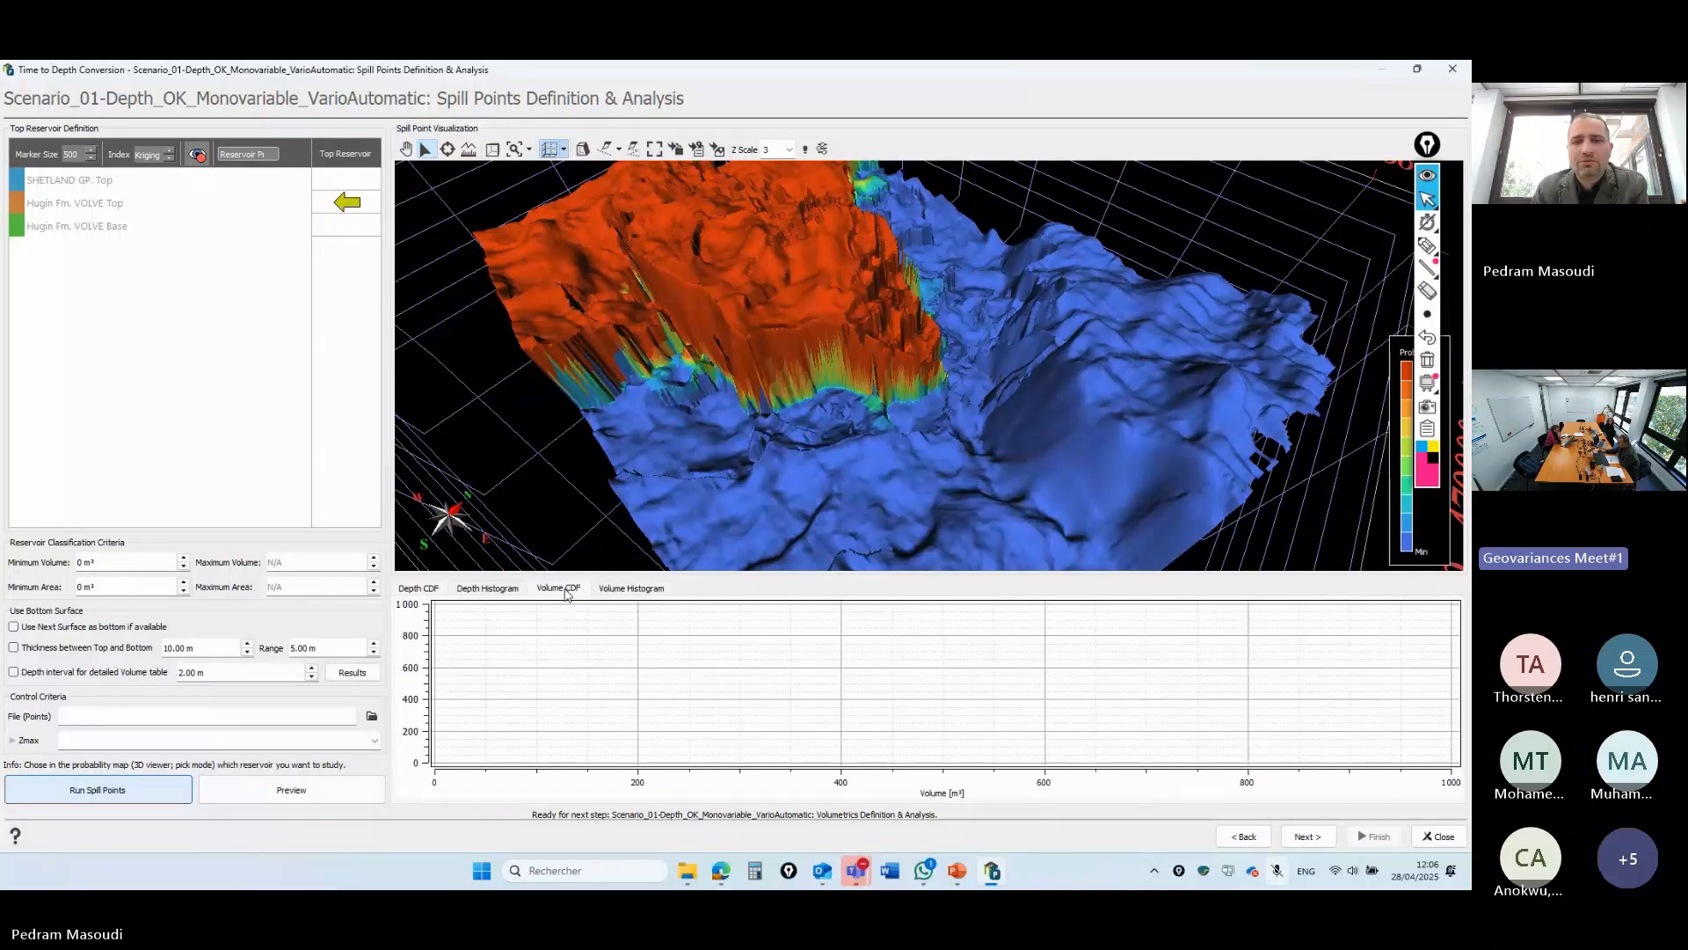
click(631, 589)
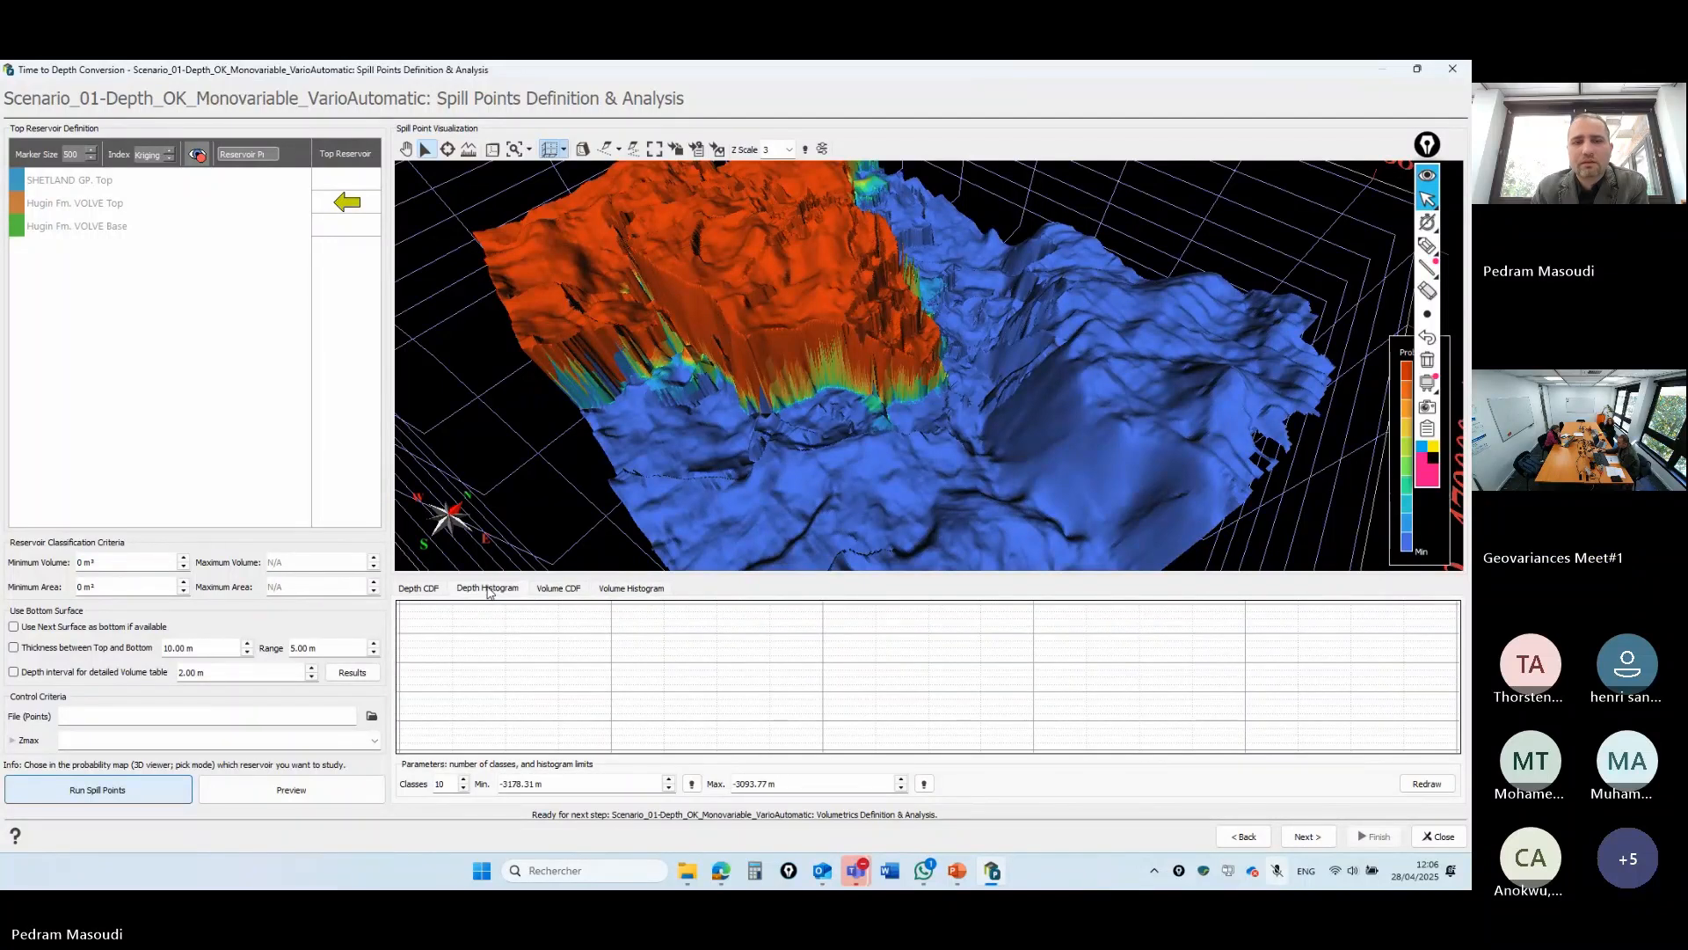
click(426, 592)
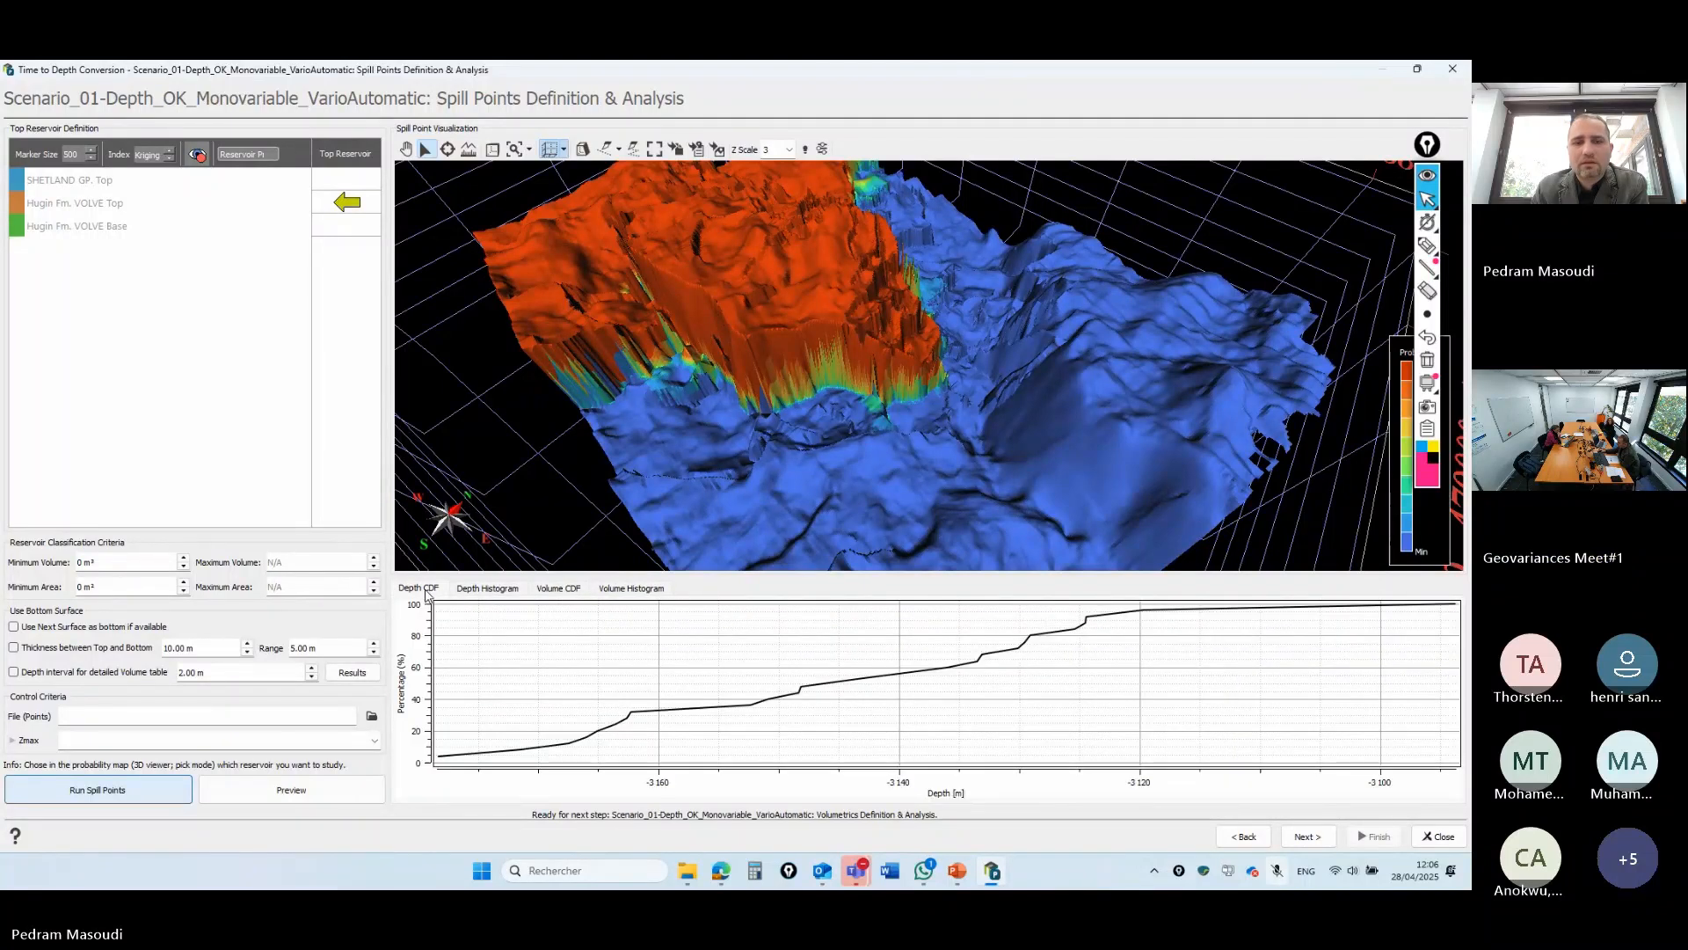
click(567, 589)
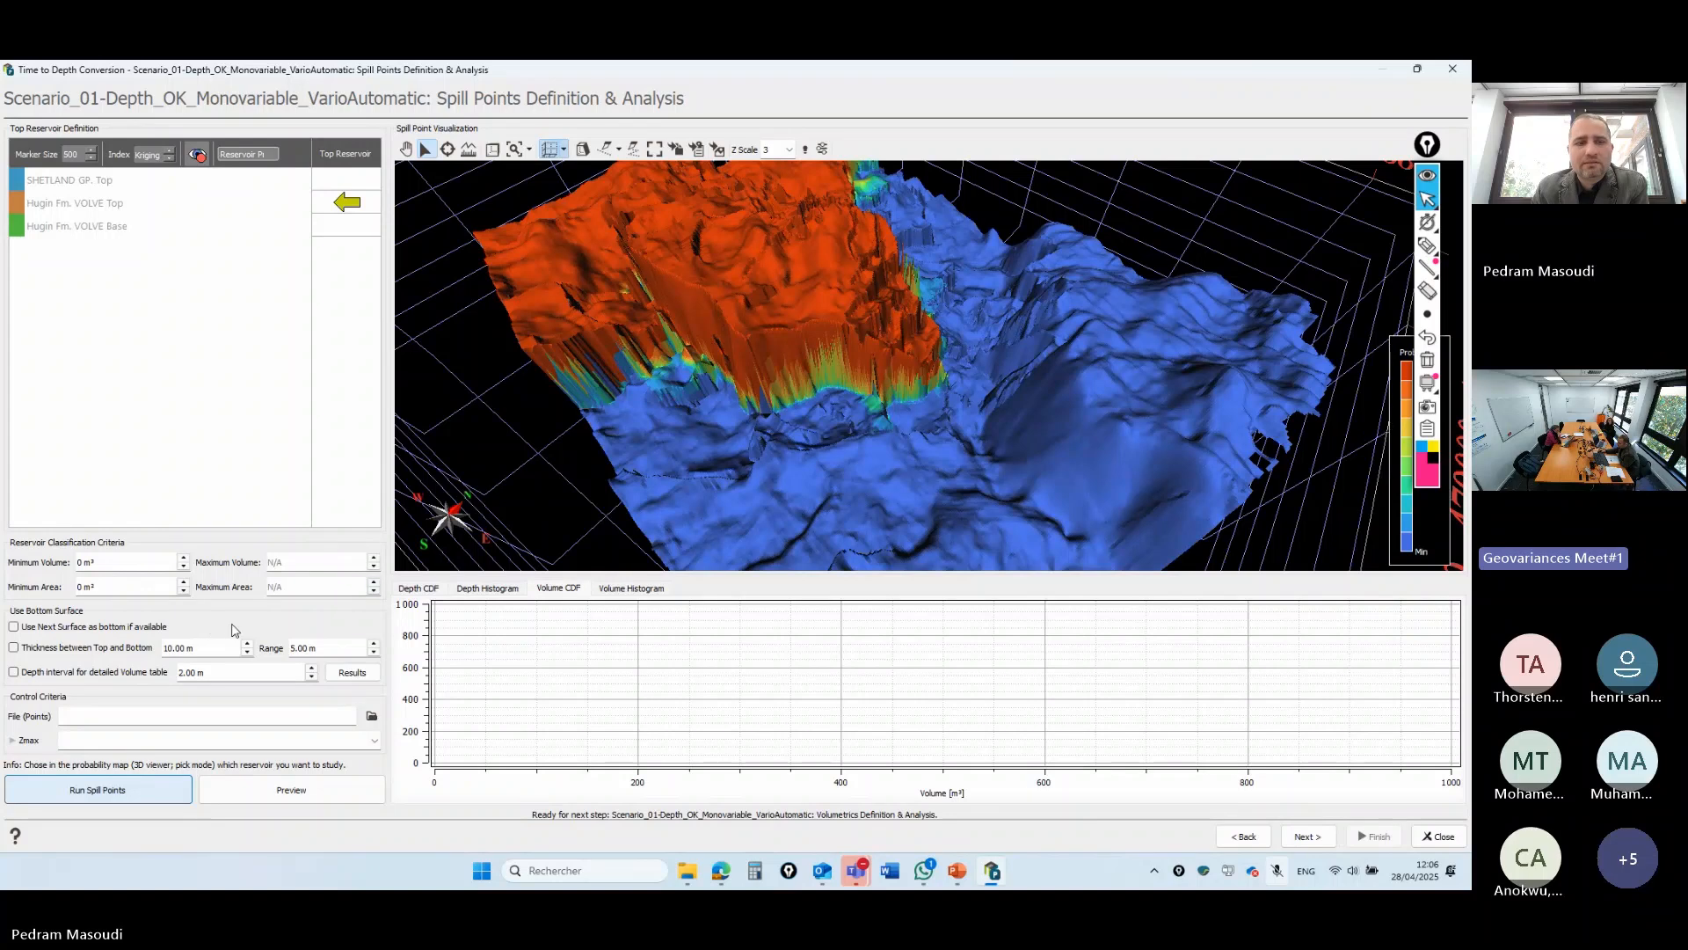
click(419, 590)
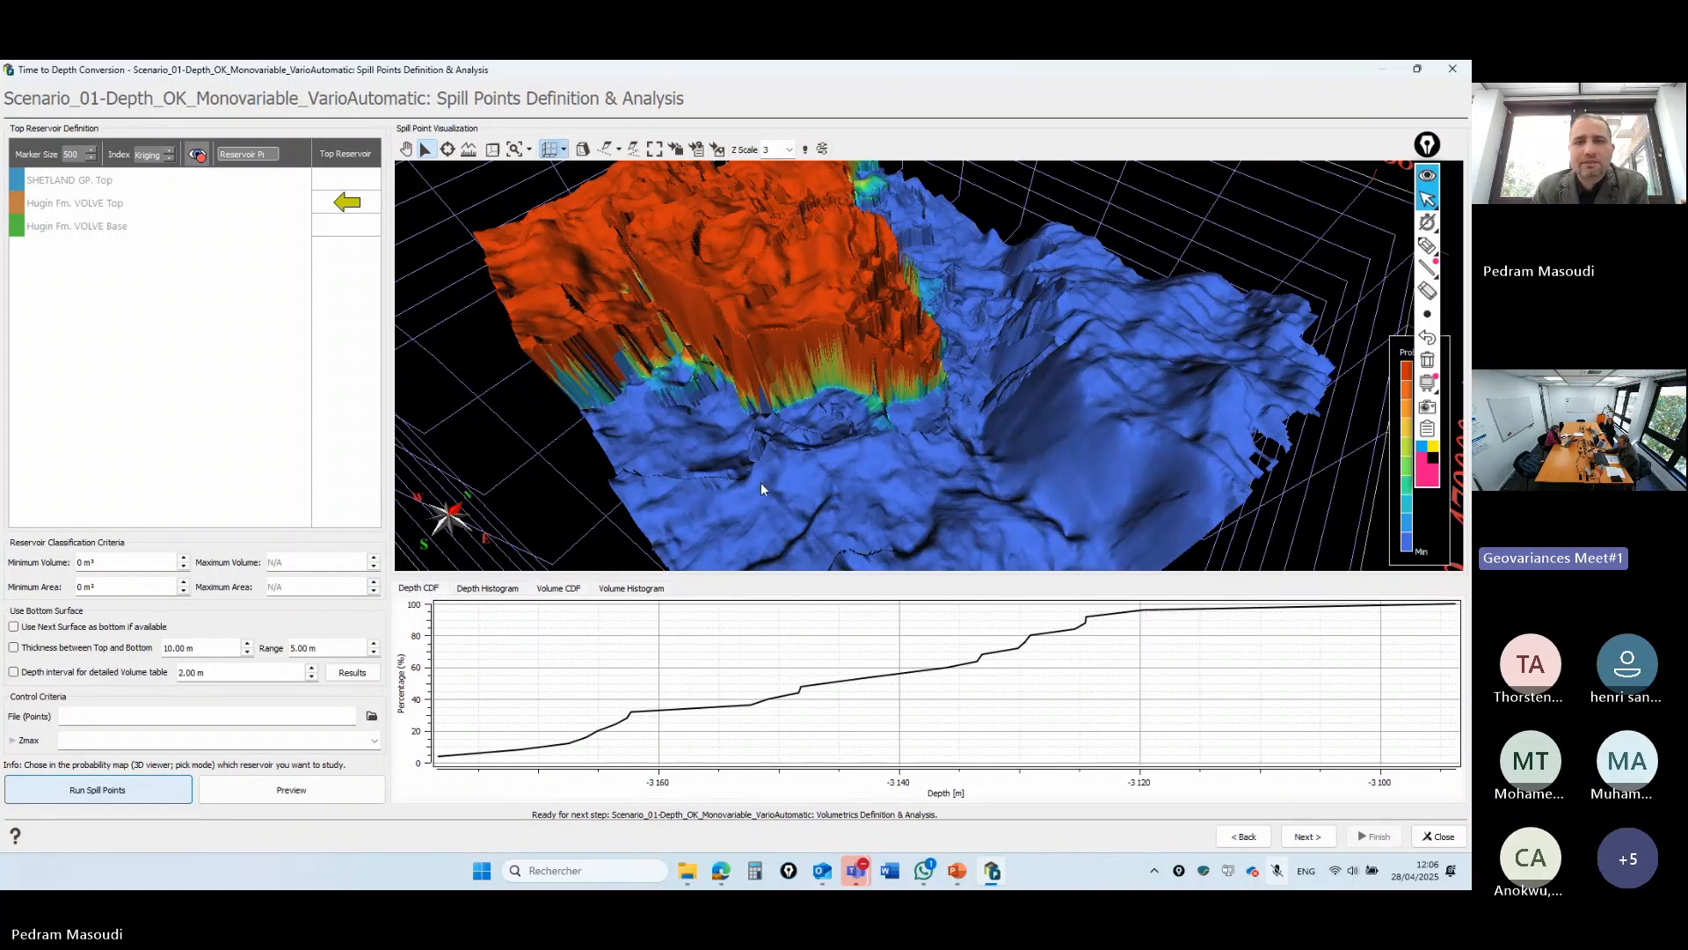
drag(840, 573, 862, 795)
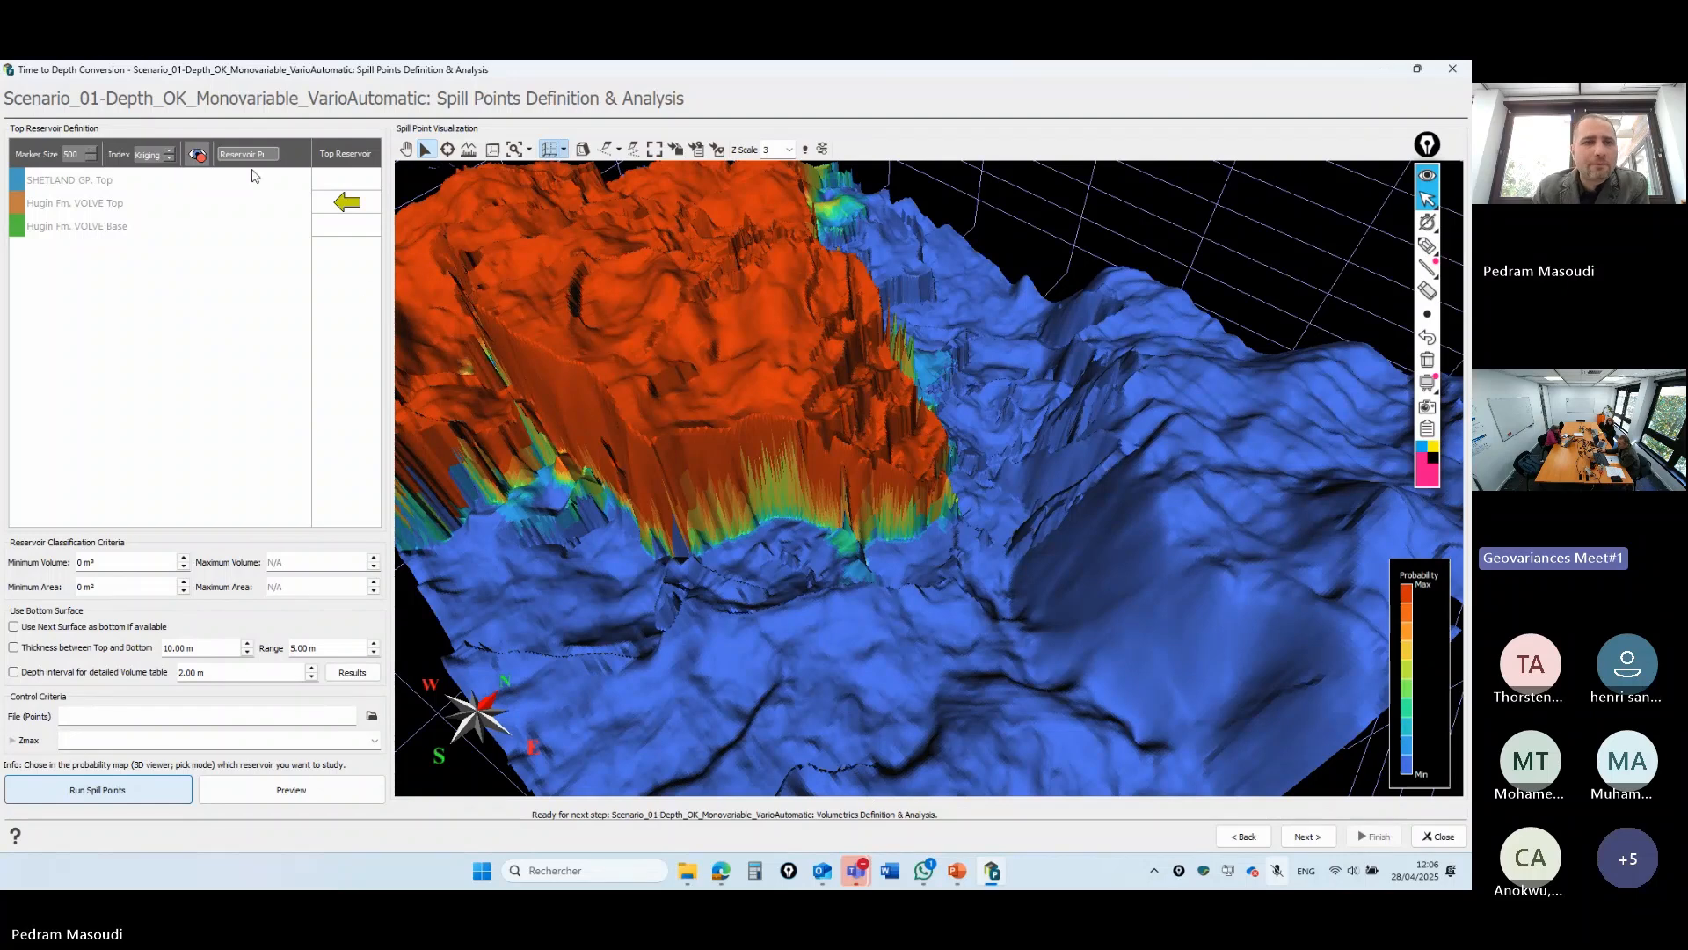
- Show the spill points on the surface as markers of size 100
click(197, 155)
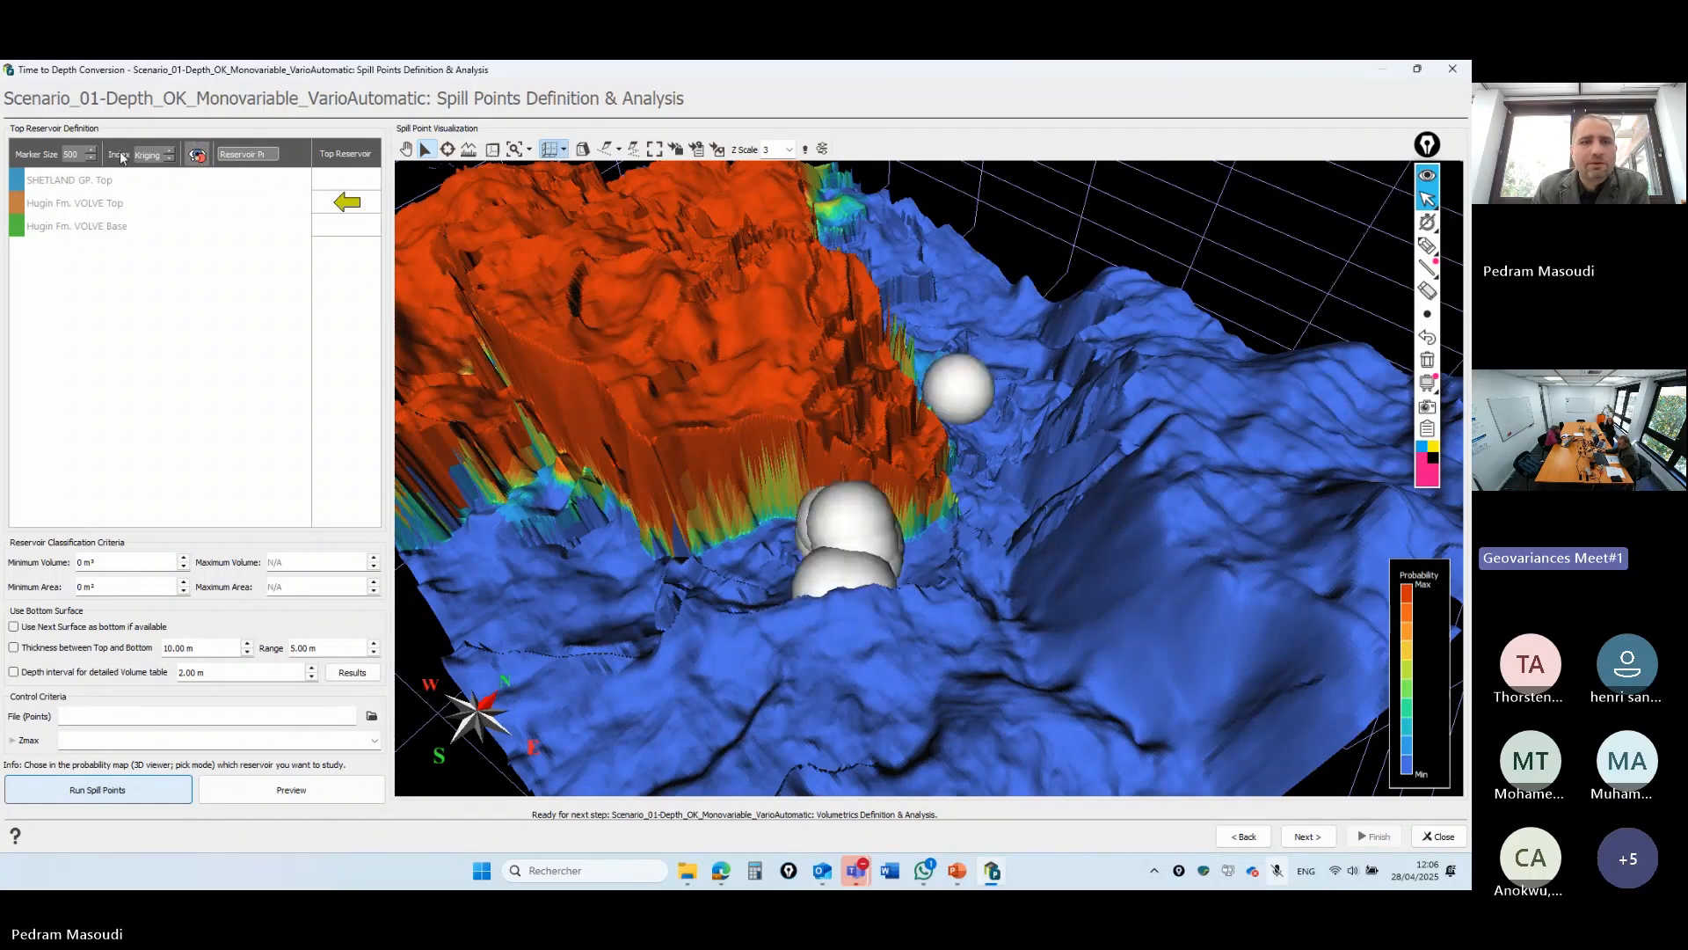
text(100)
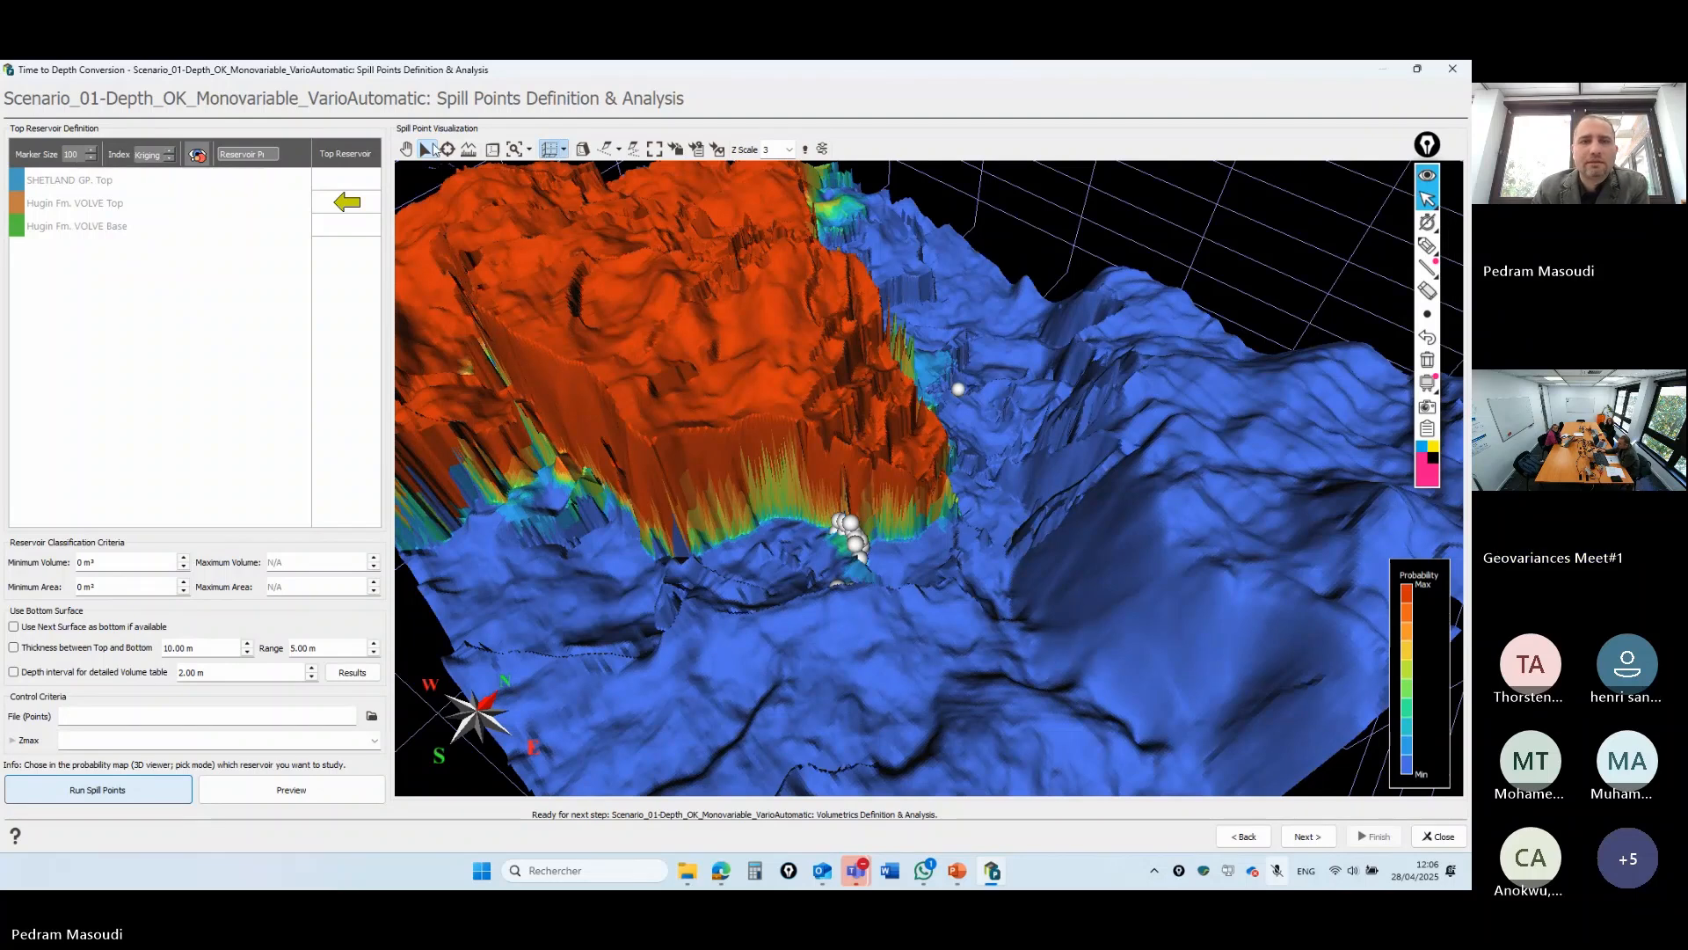
click(407, 150)
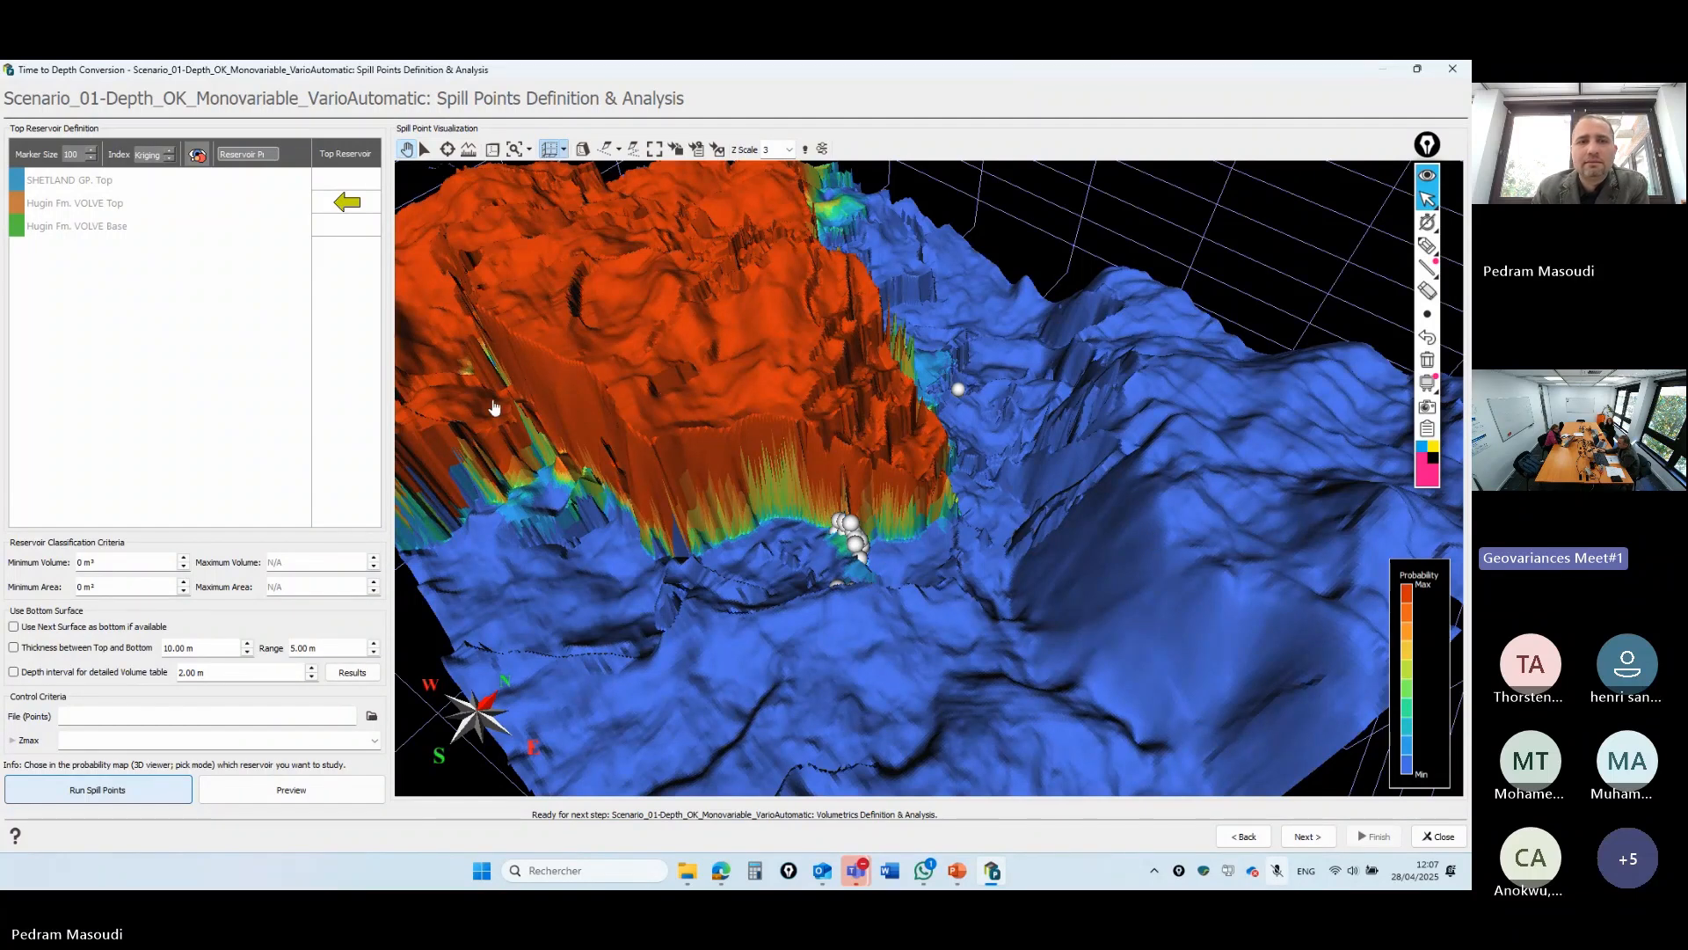
- Display one realization at a time and step through to realization 11
click(169, 151)
click(198, 155)
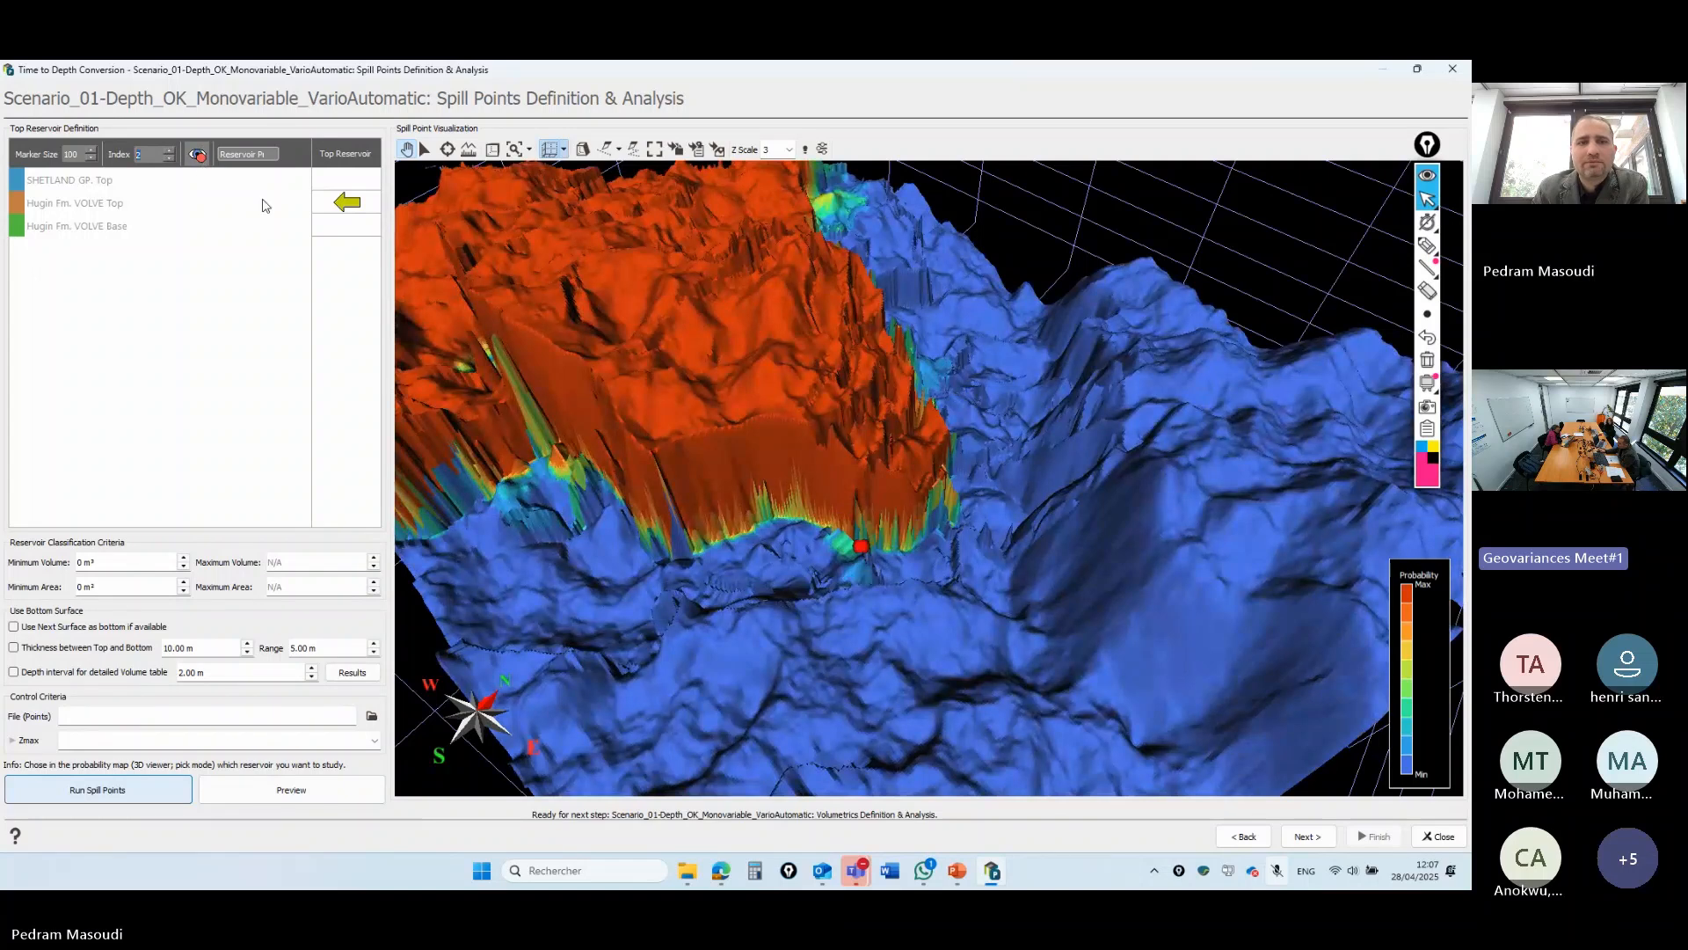
click(168, 151)
click(169, 152)
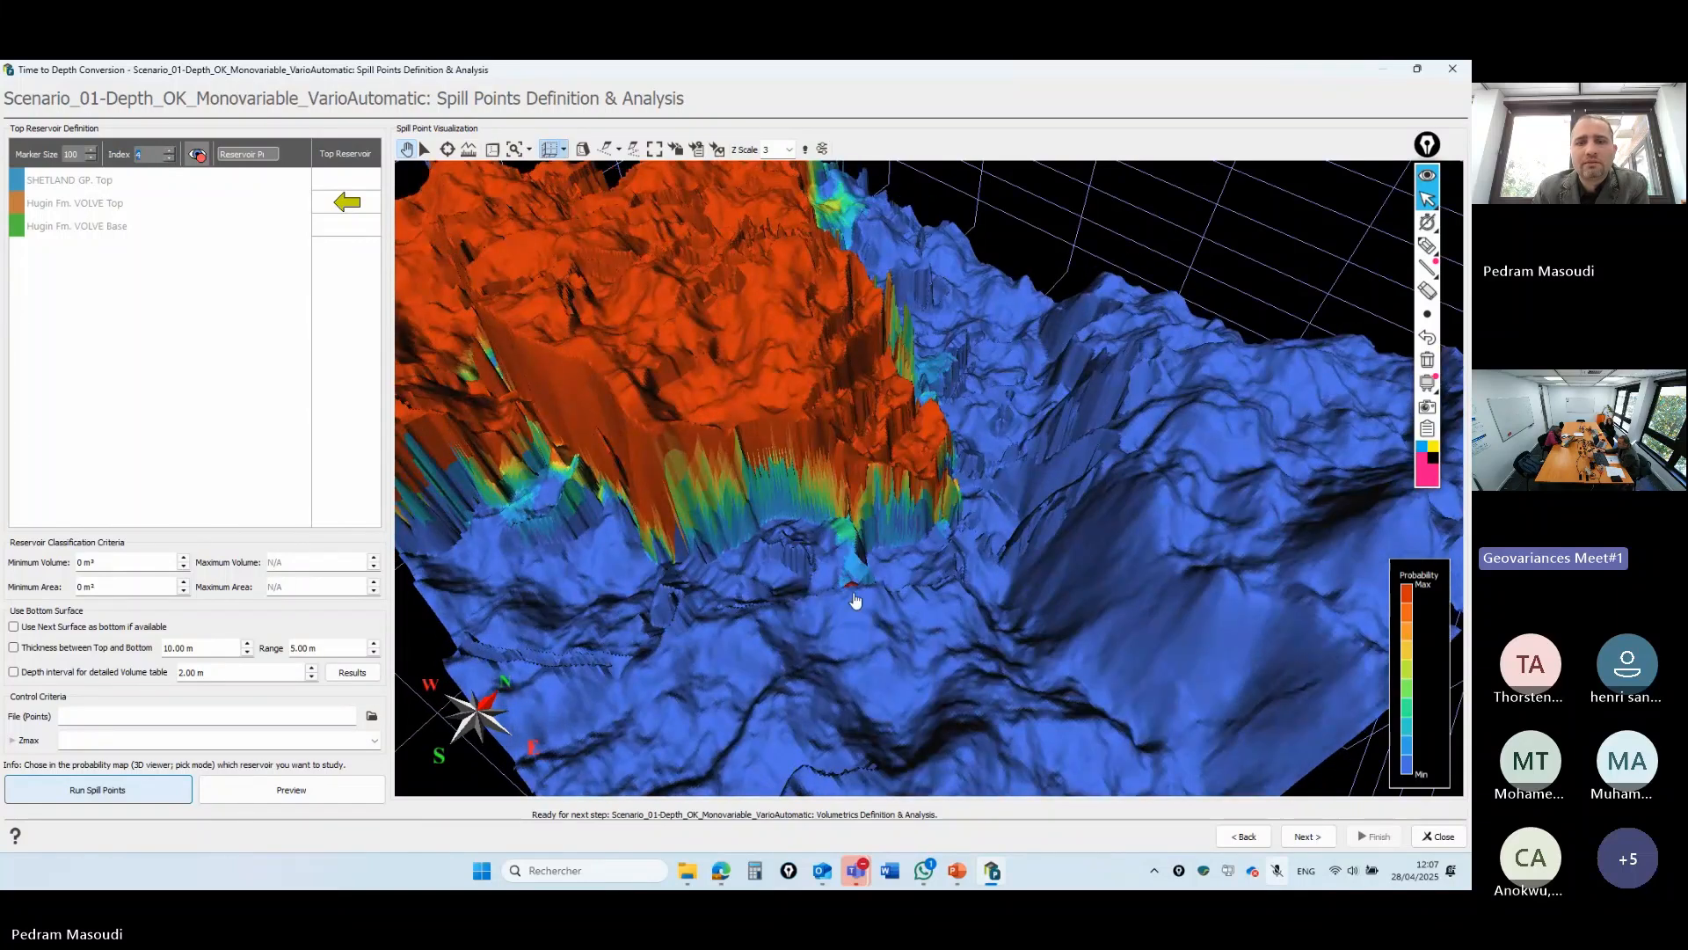
click(171, 153)
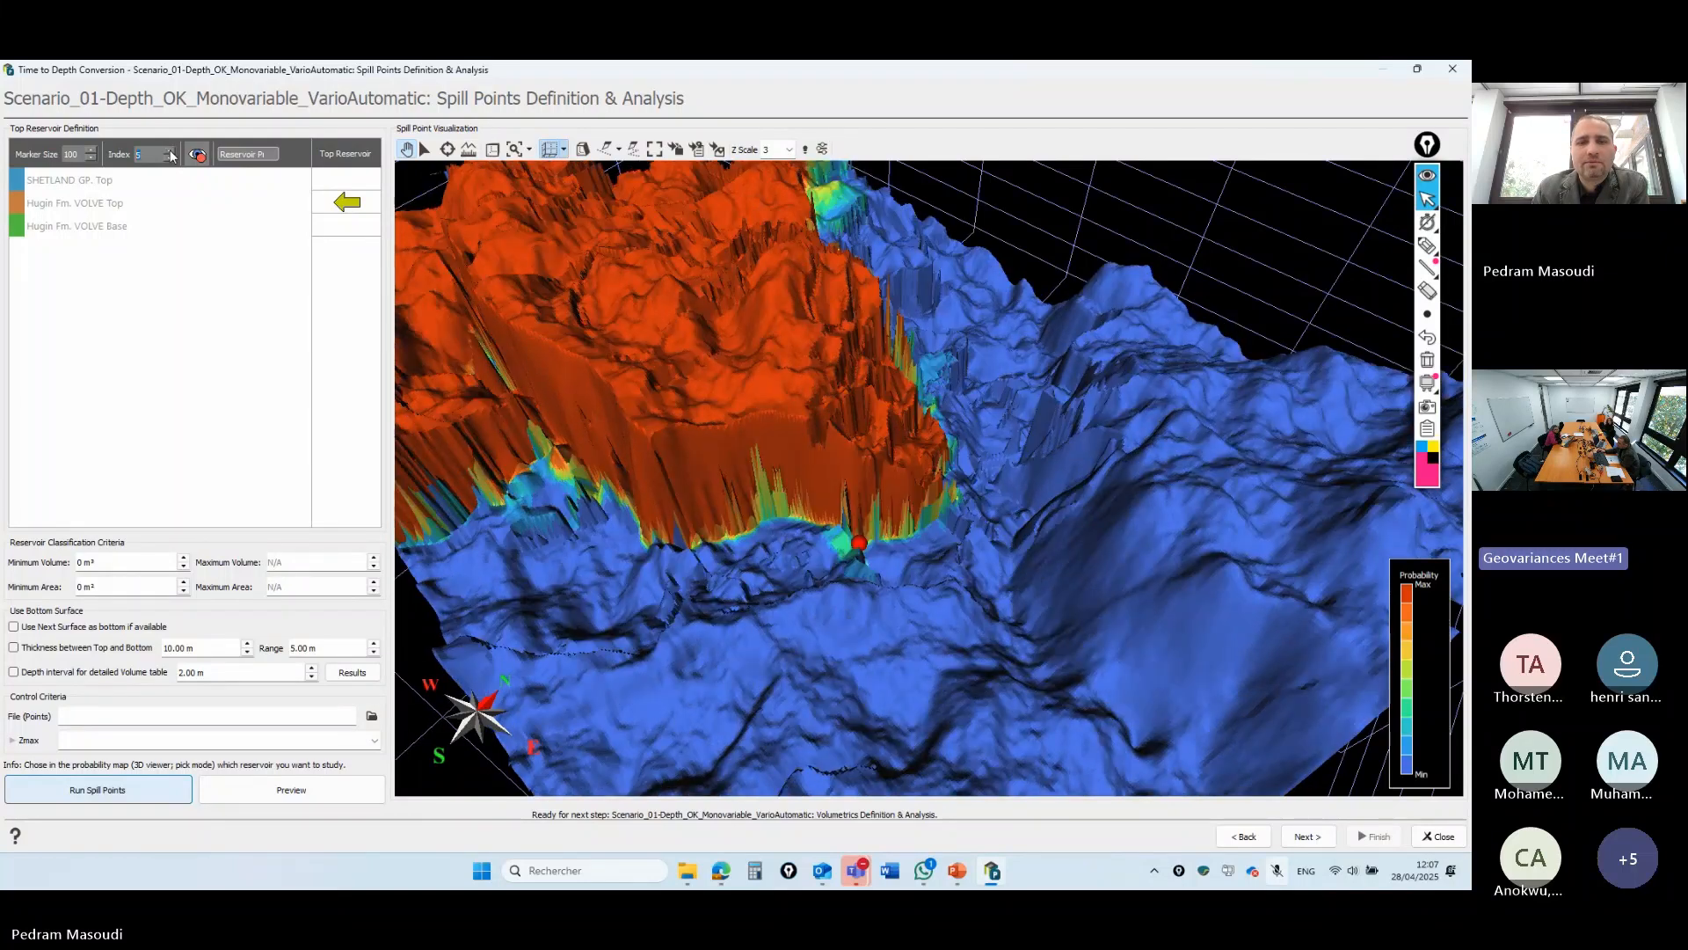
click(171, 153)
click(171, 153)
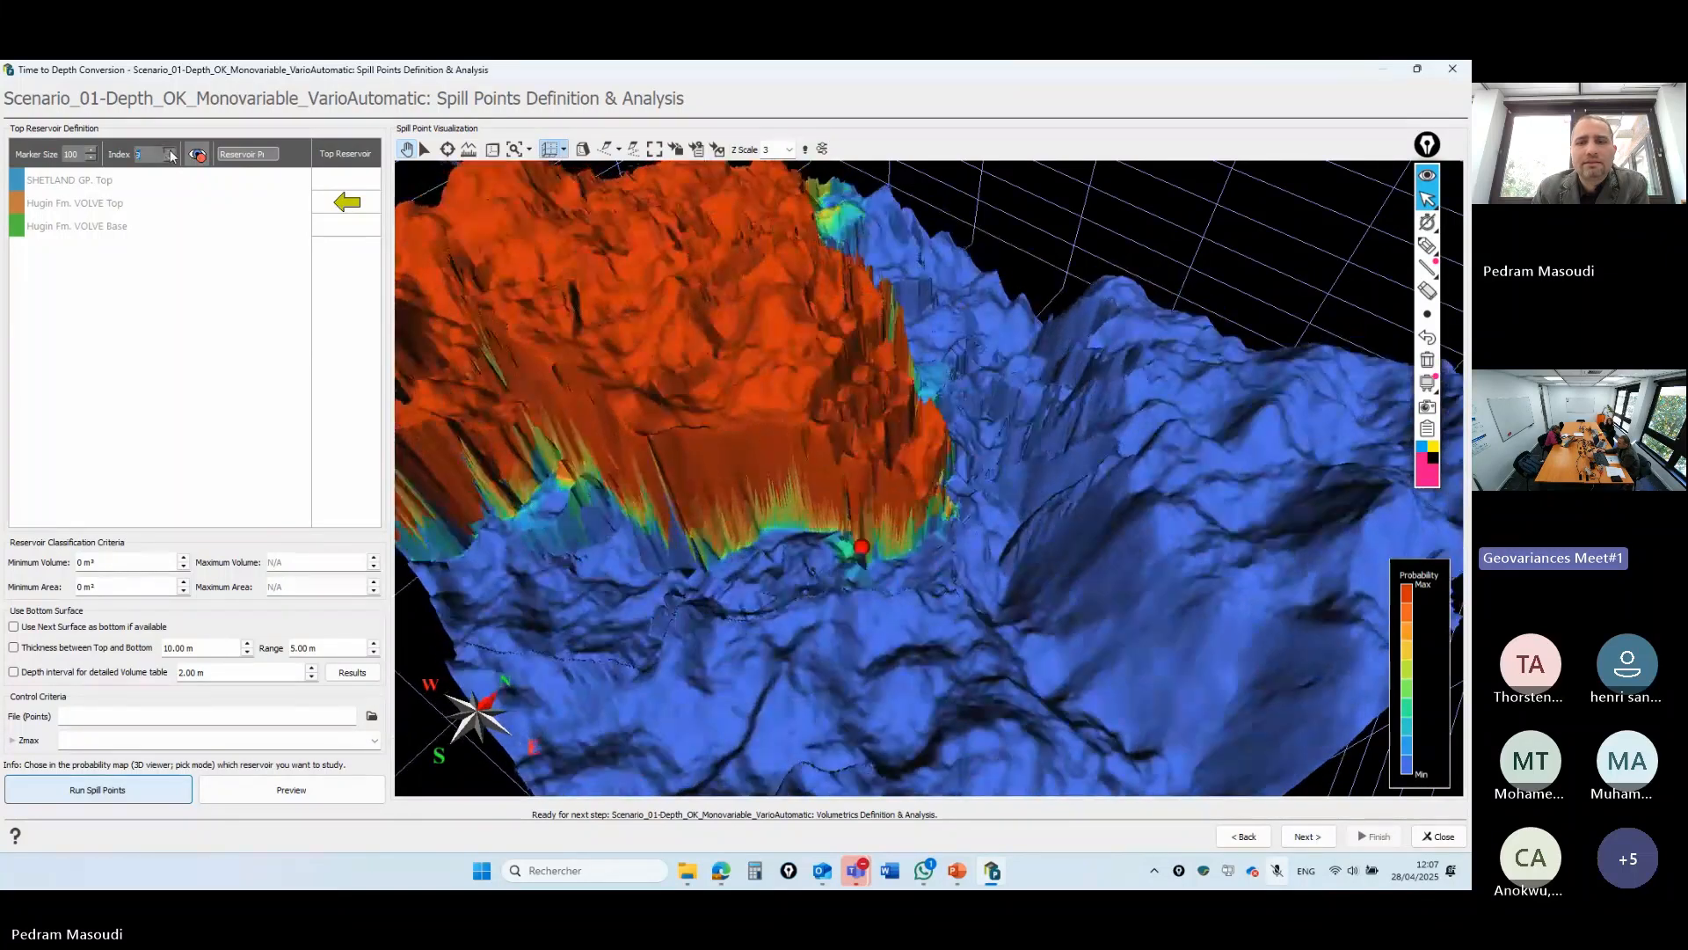
click(171, 153)
click(171, 153)
click(171, 153)
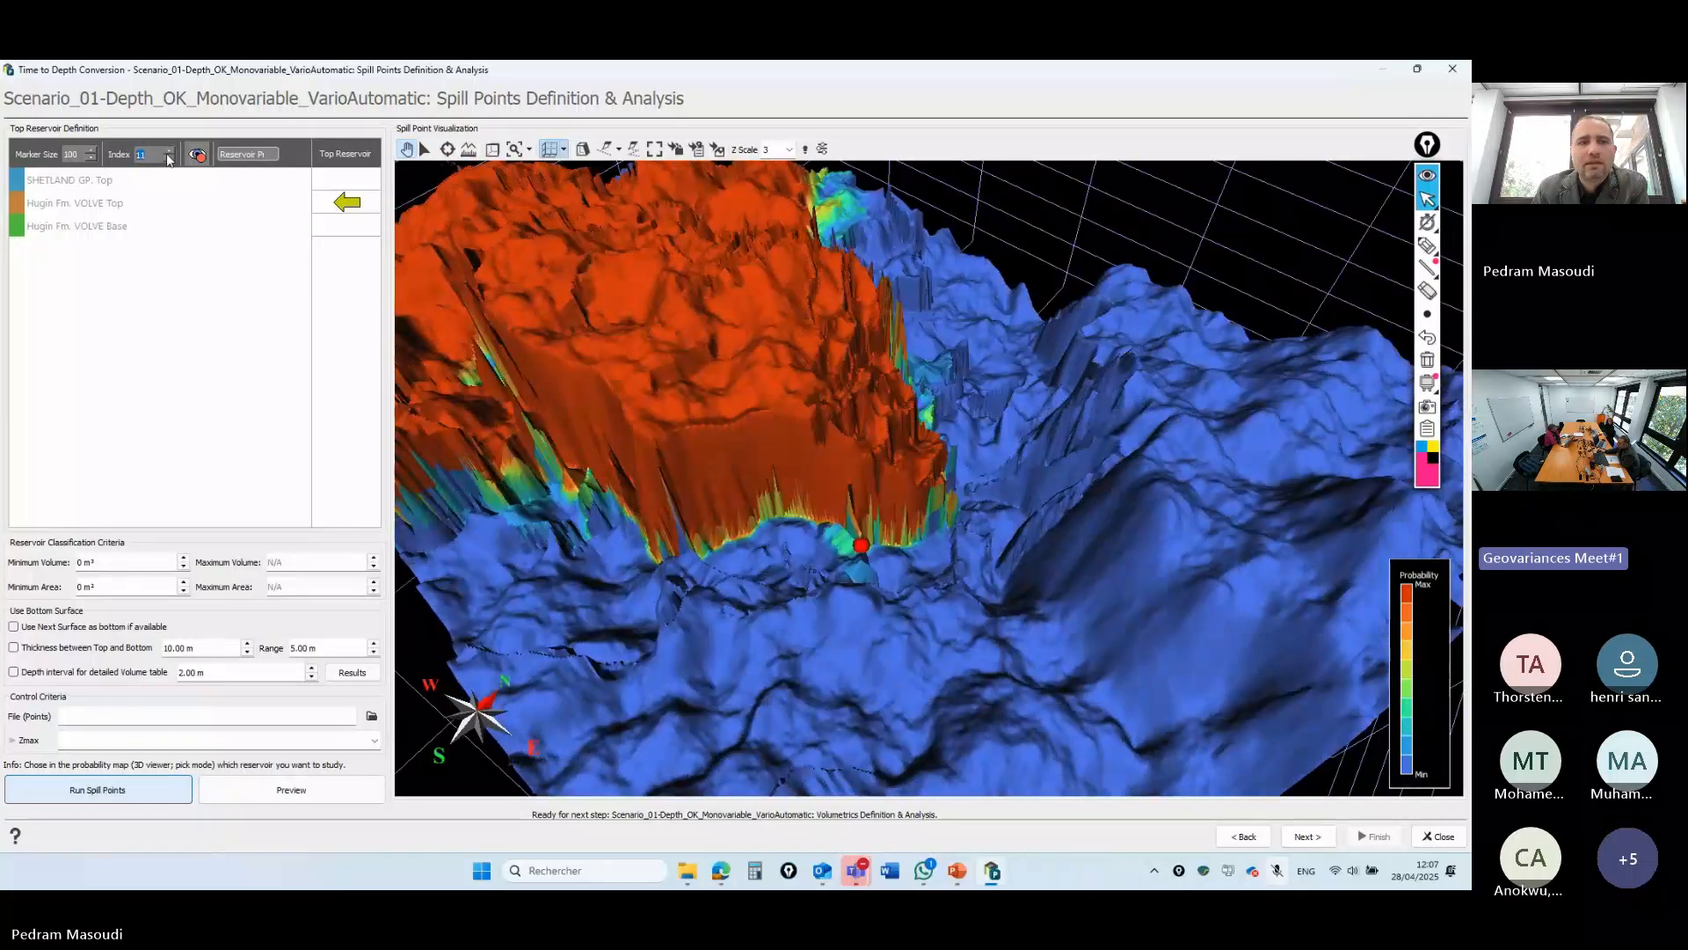
- Show the spill points of all realizations again with the index set to 1
click(199, 154)
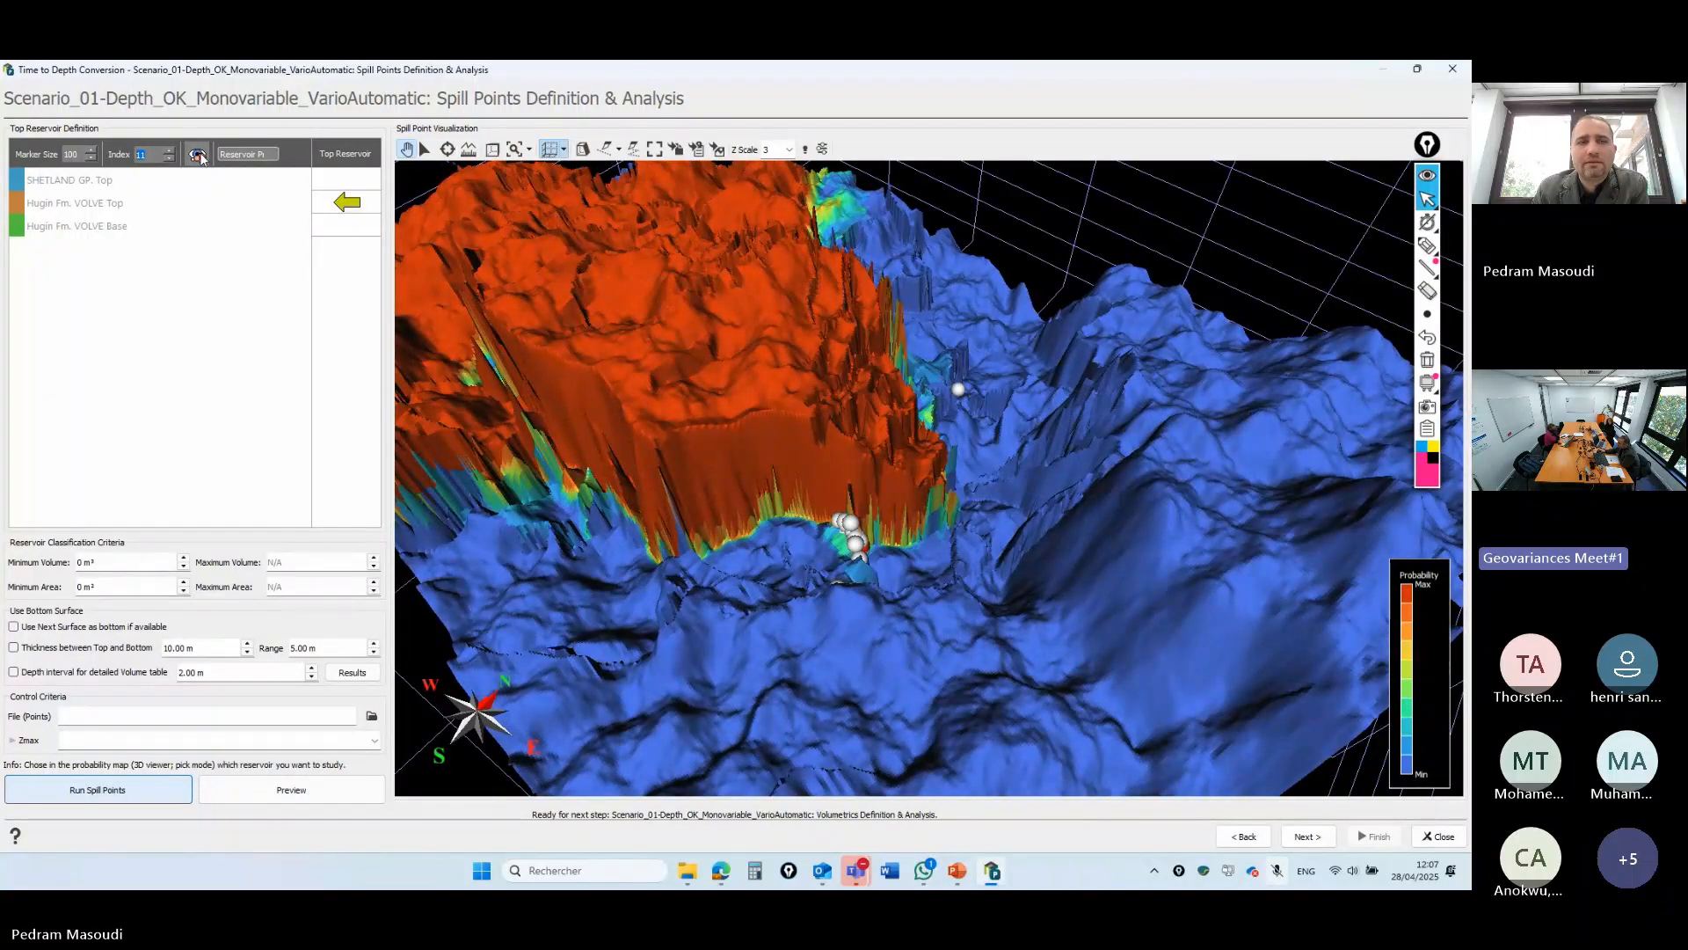
text(1)
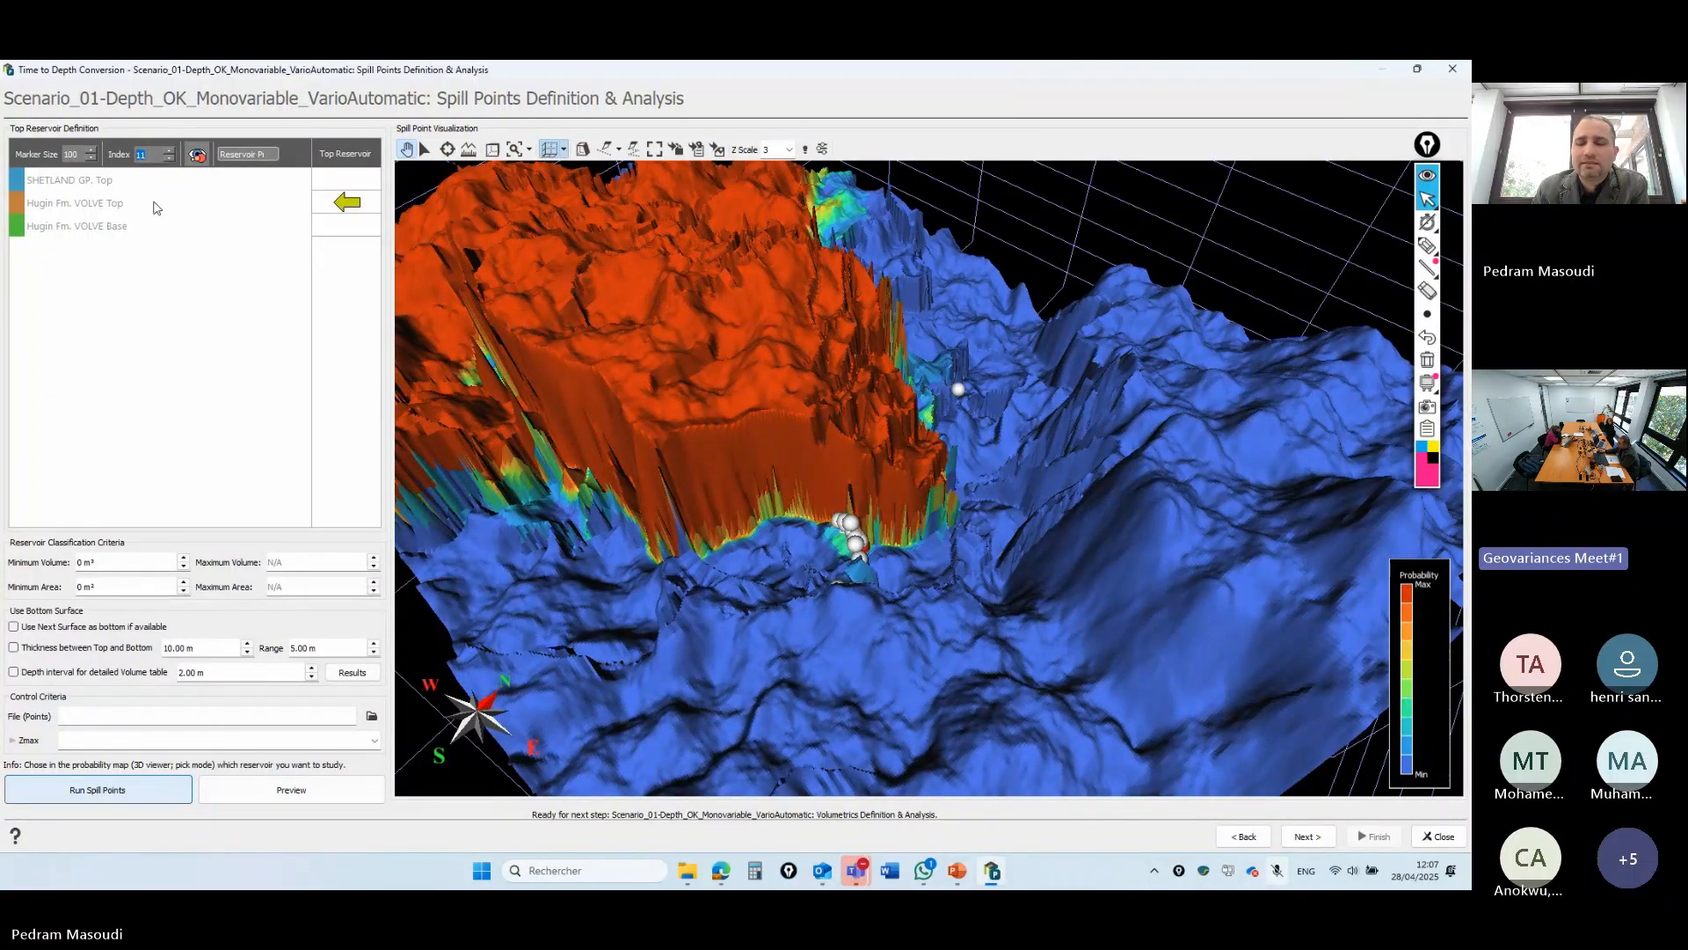
mouse_move(153, 233)
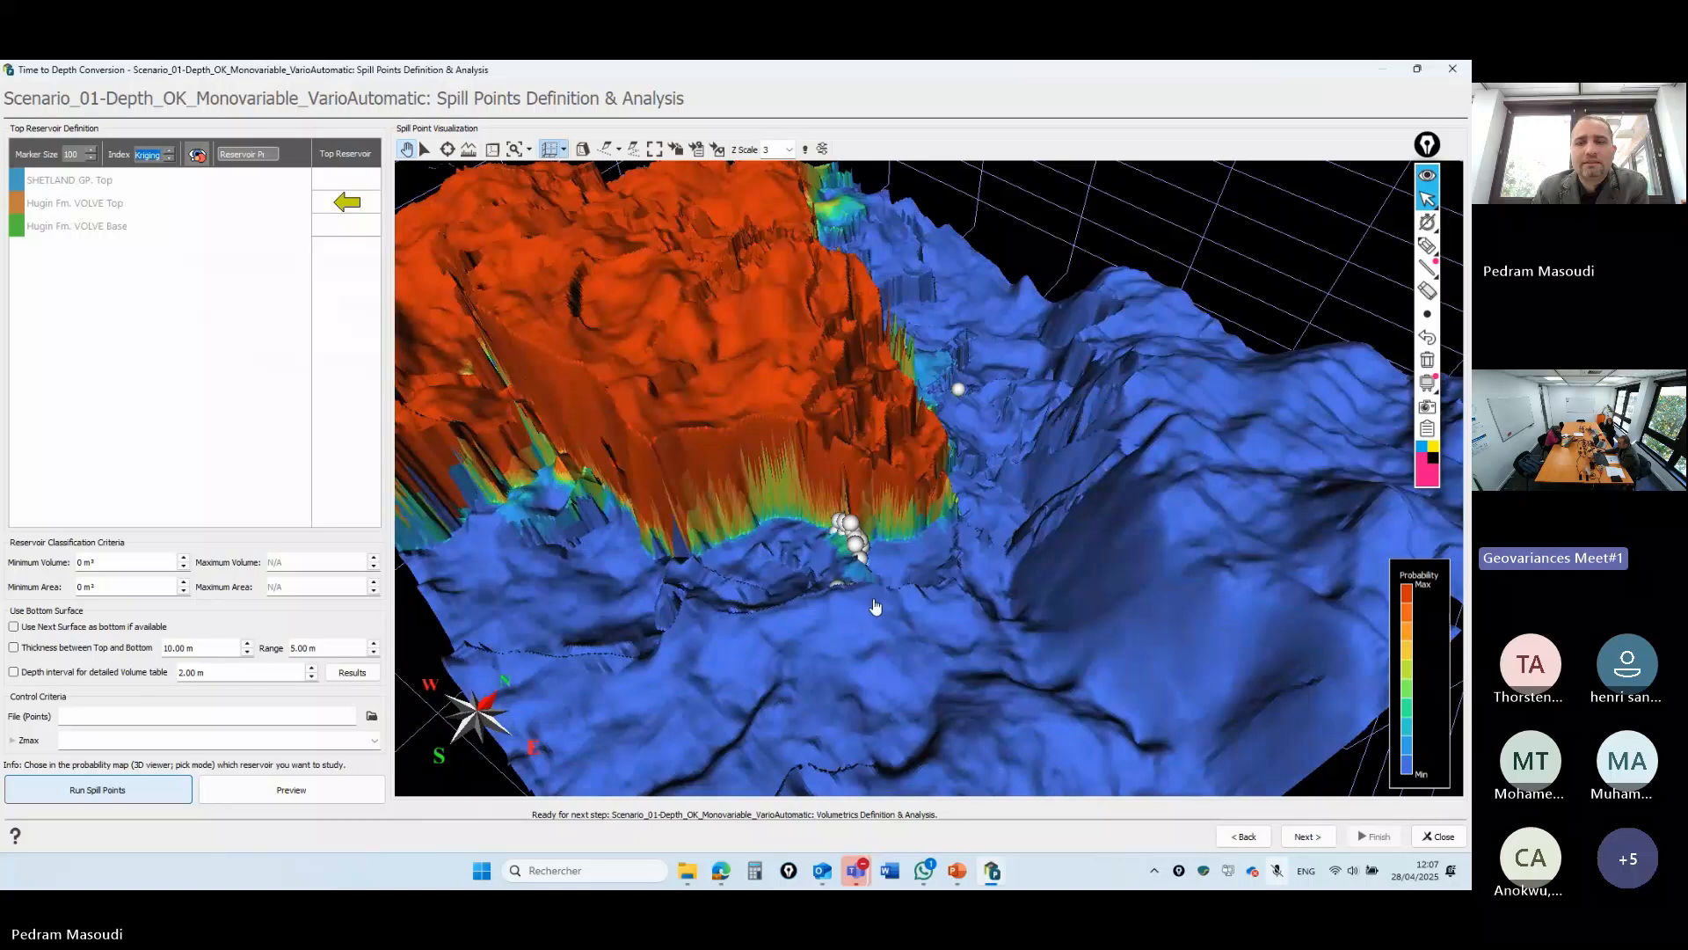
- Run volumetrics for Hugin Fm. VOLVE Top and Base and view the volume histogram
click(1322, 841)
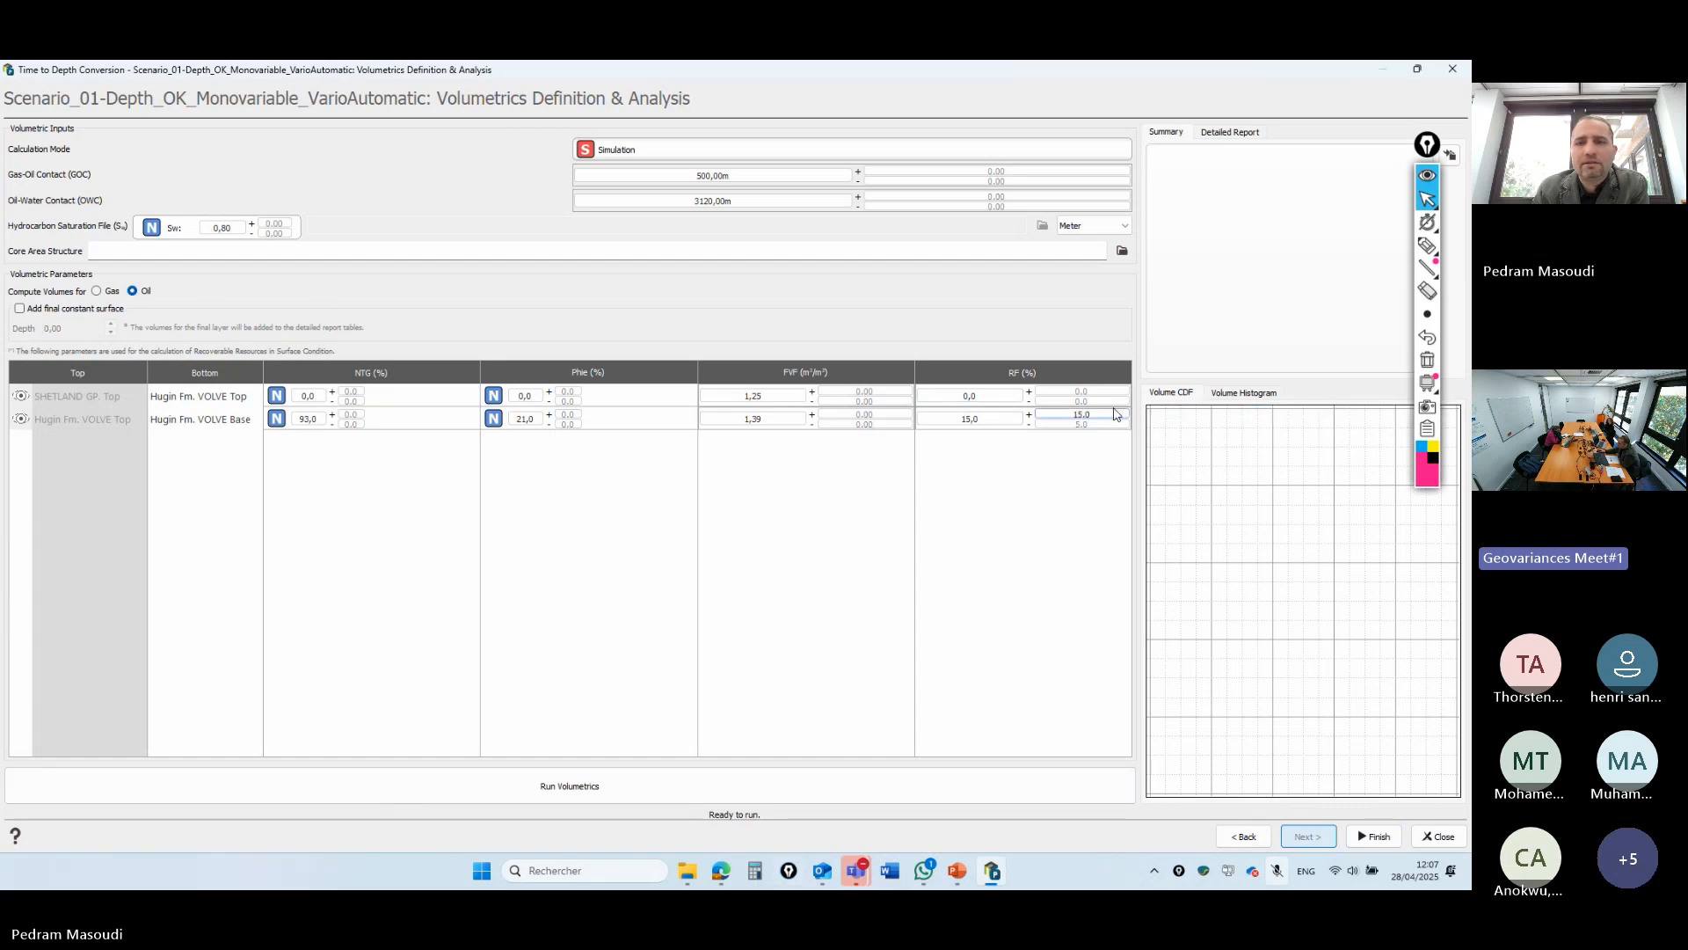
click(227, 415)
click(226, 402)
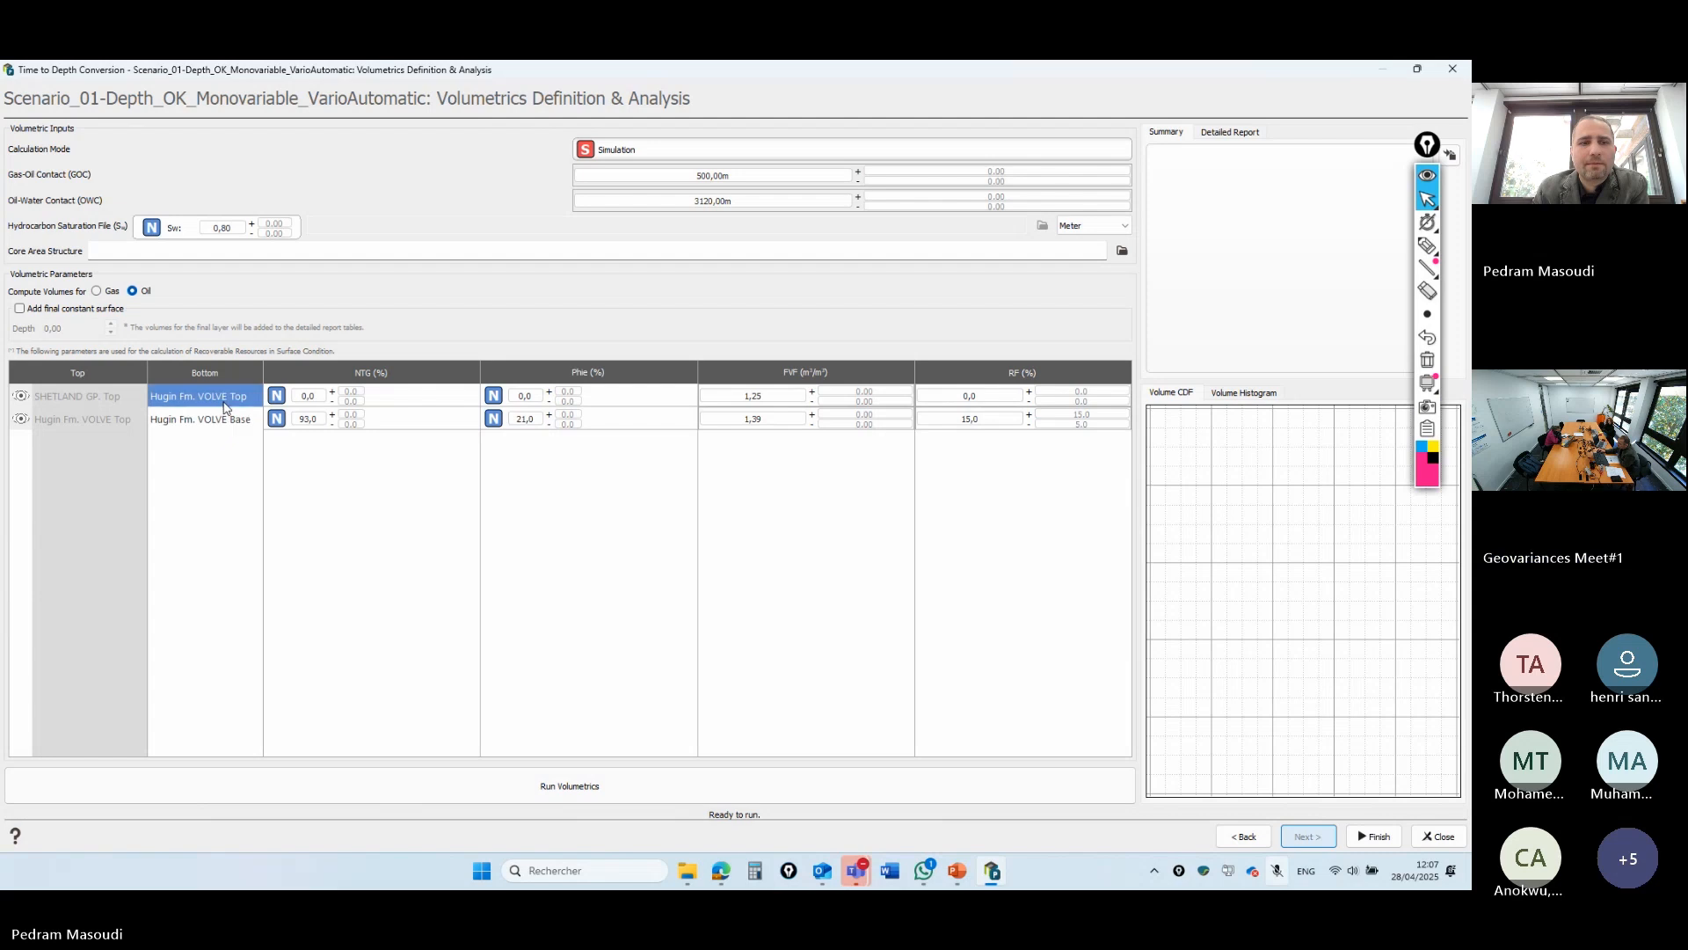
click(694, 792)
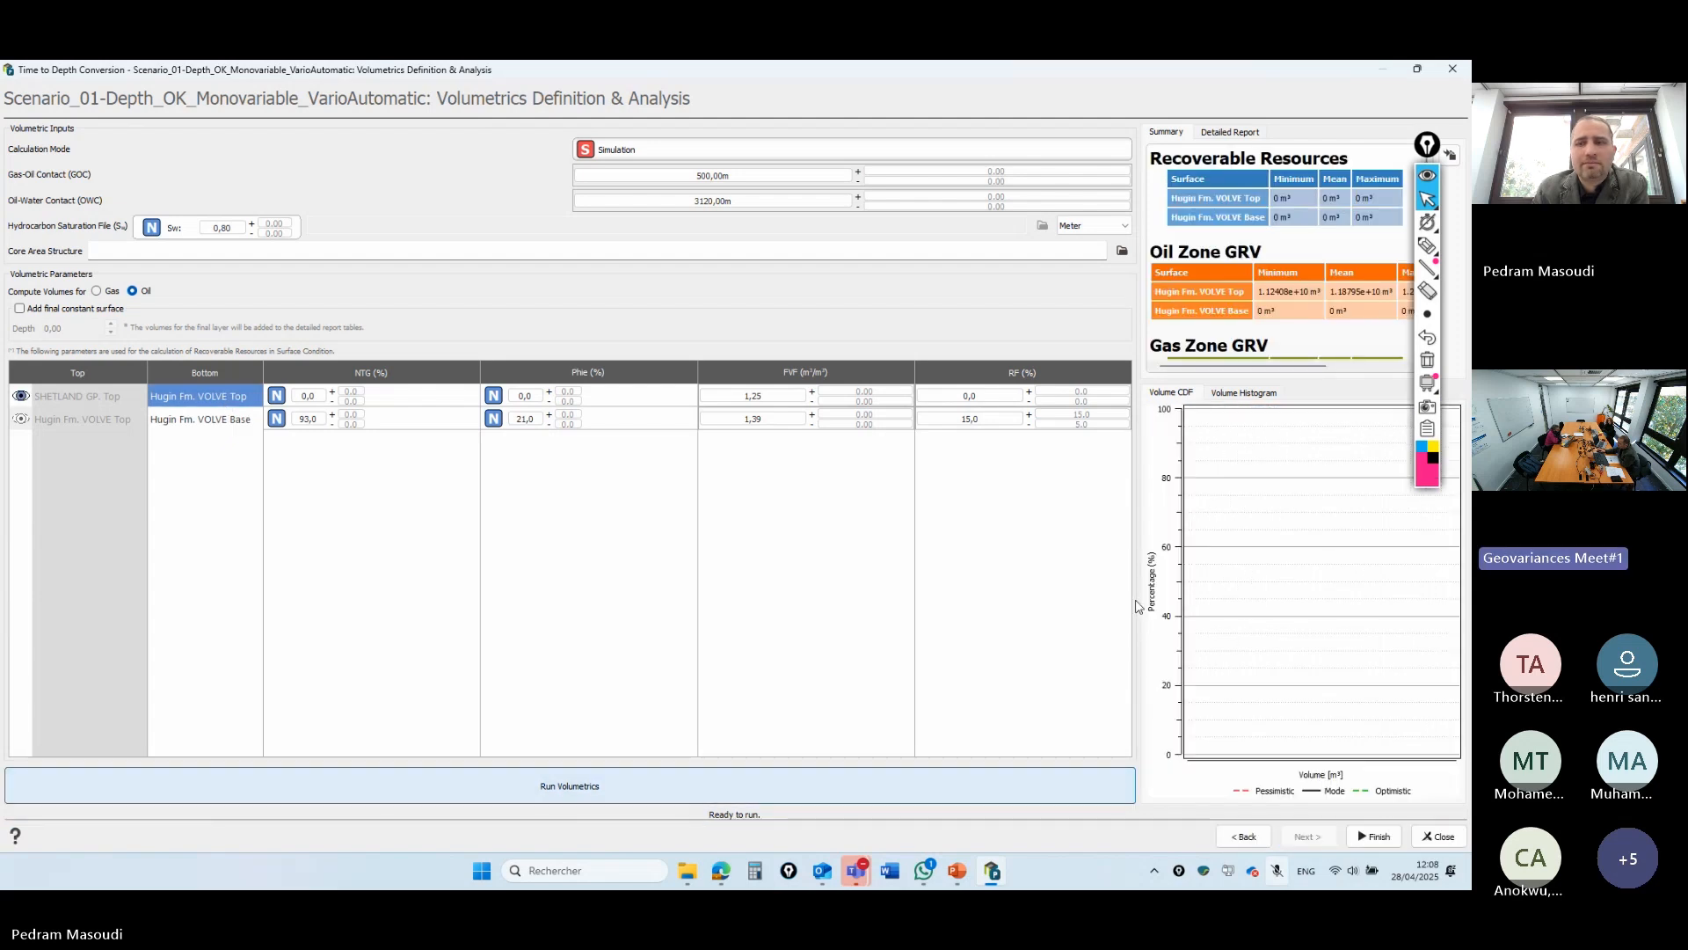
click(1243, 392)
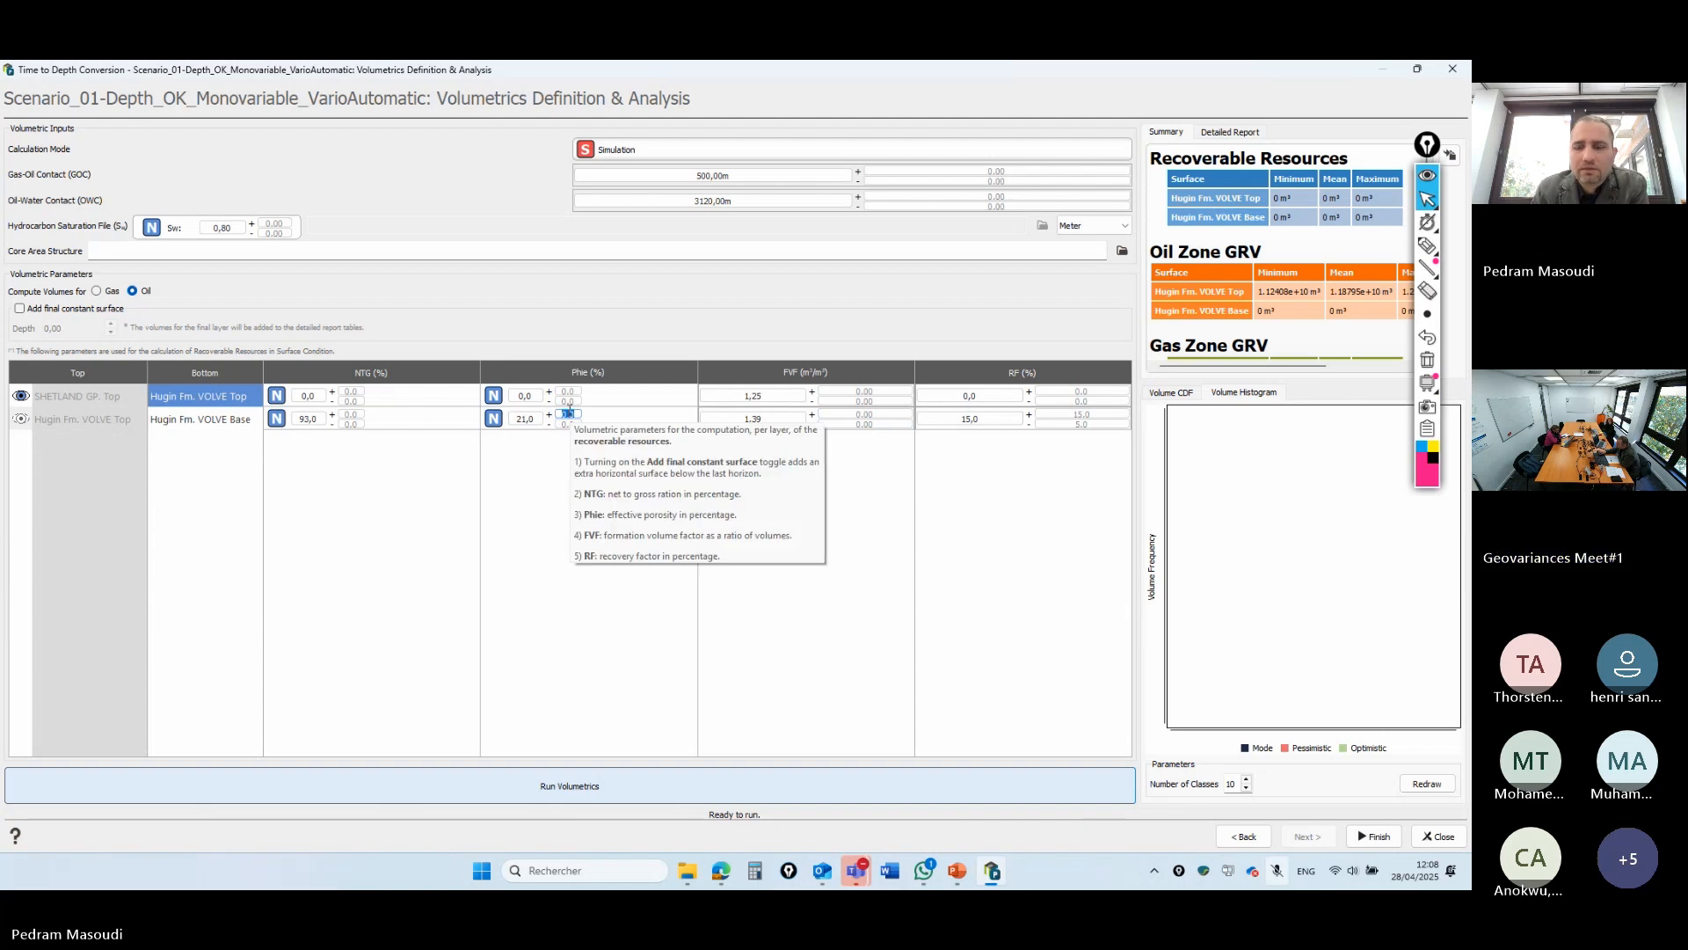
- Give Hugin Base Phie uncertainties of 1 and 5, rerun, and enlarge the volume CDF chart
text(1)
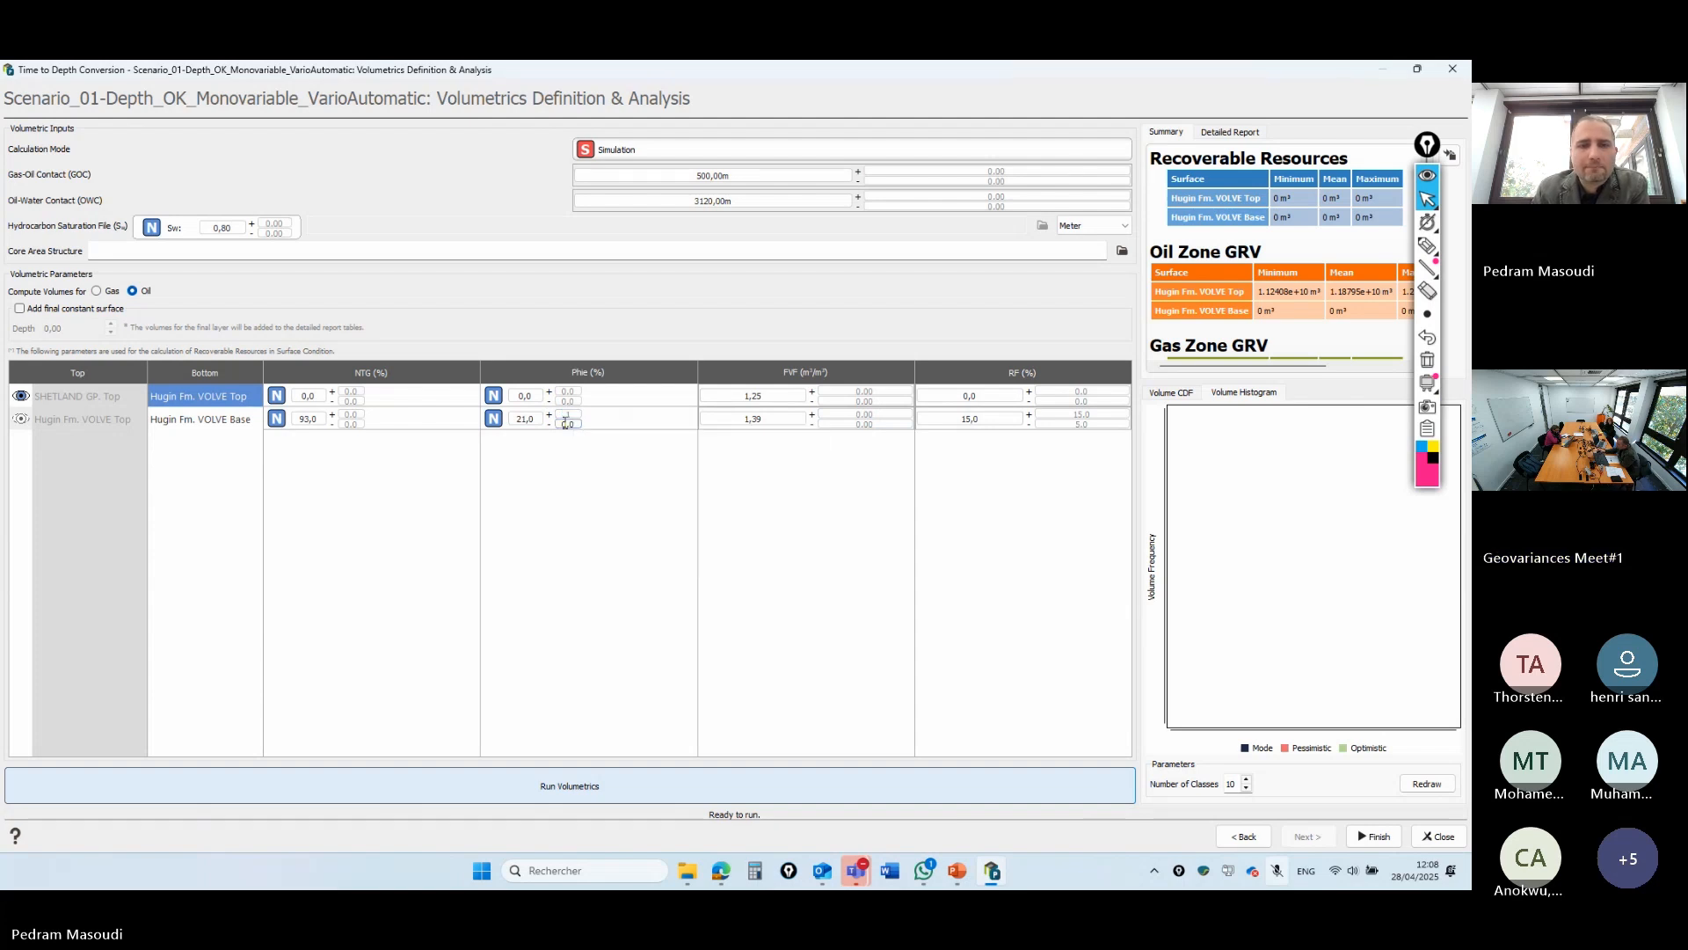
click(567, 426)
drag(567, 425, 578, 425)
text(5)
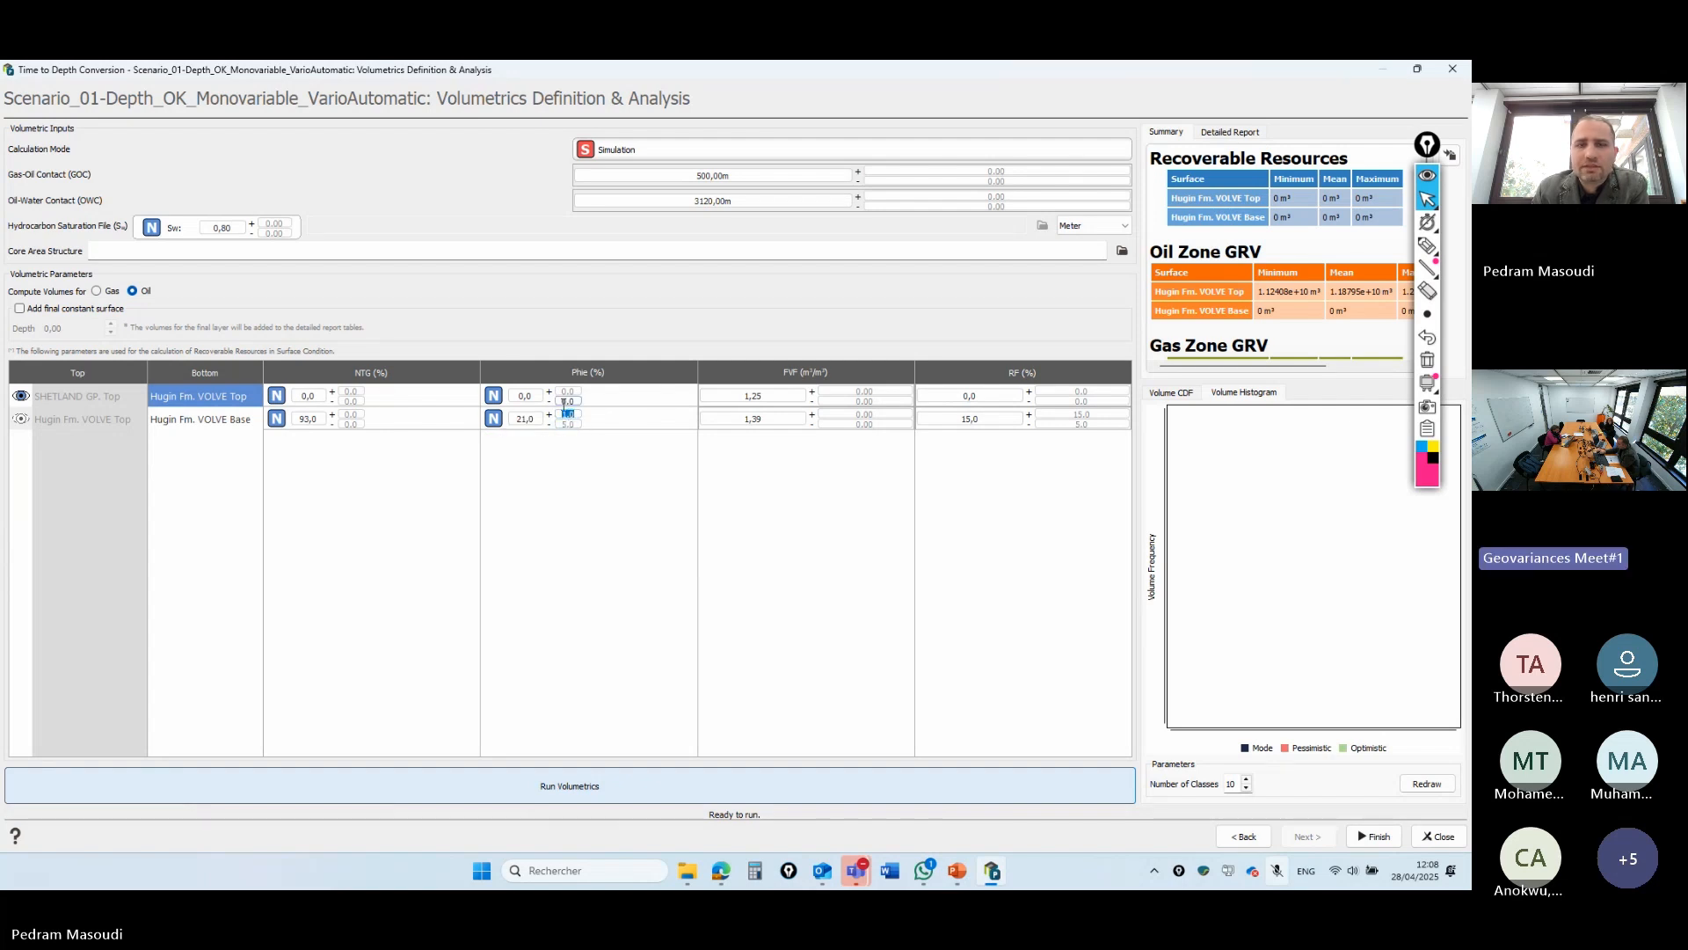
click(238, 426)
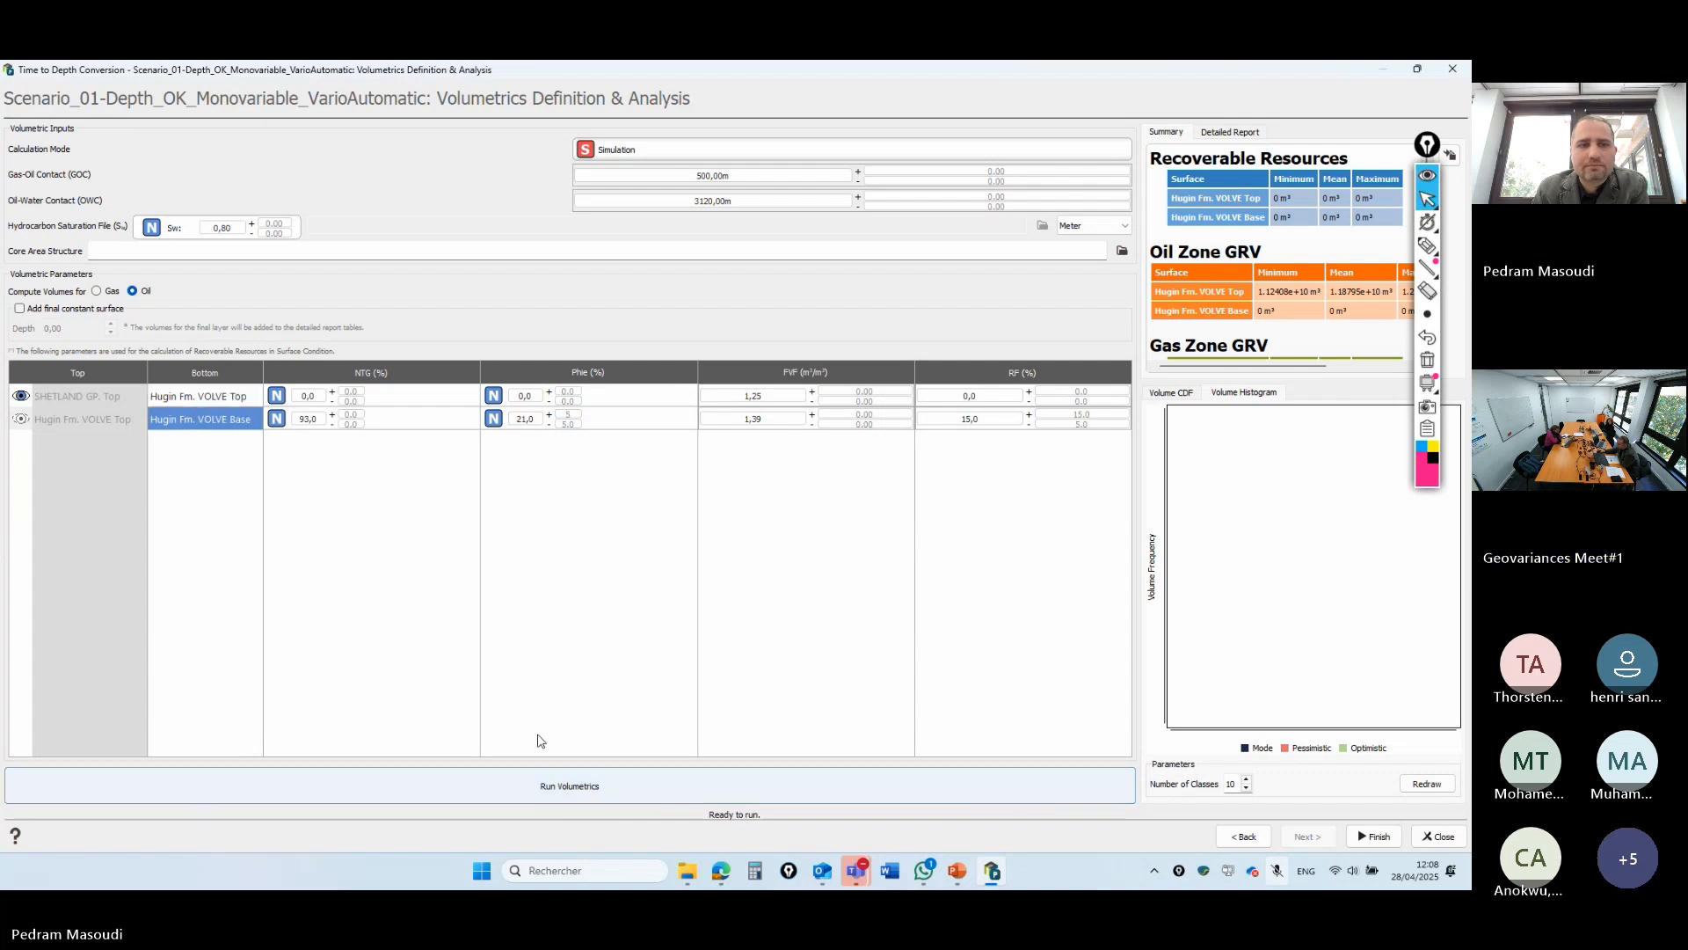
click(603, 793)
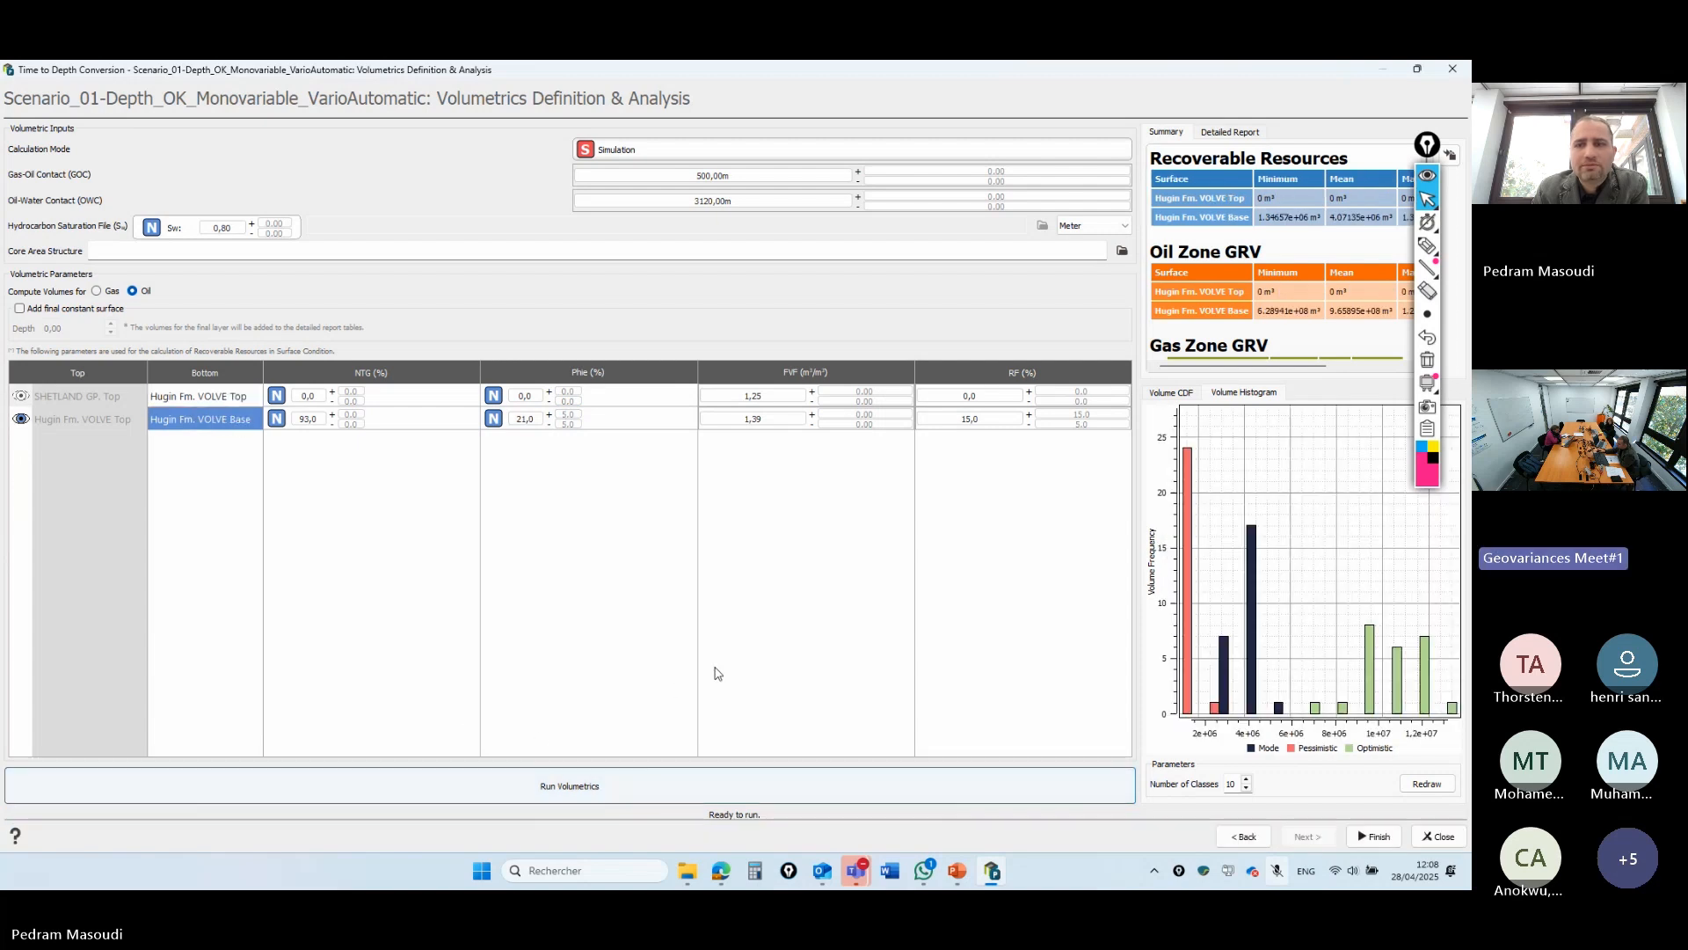
click(1170, 392)
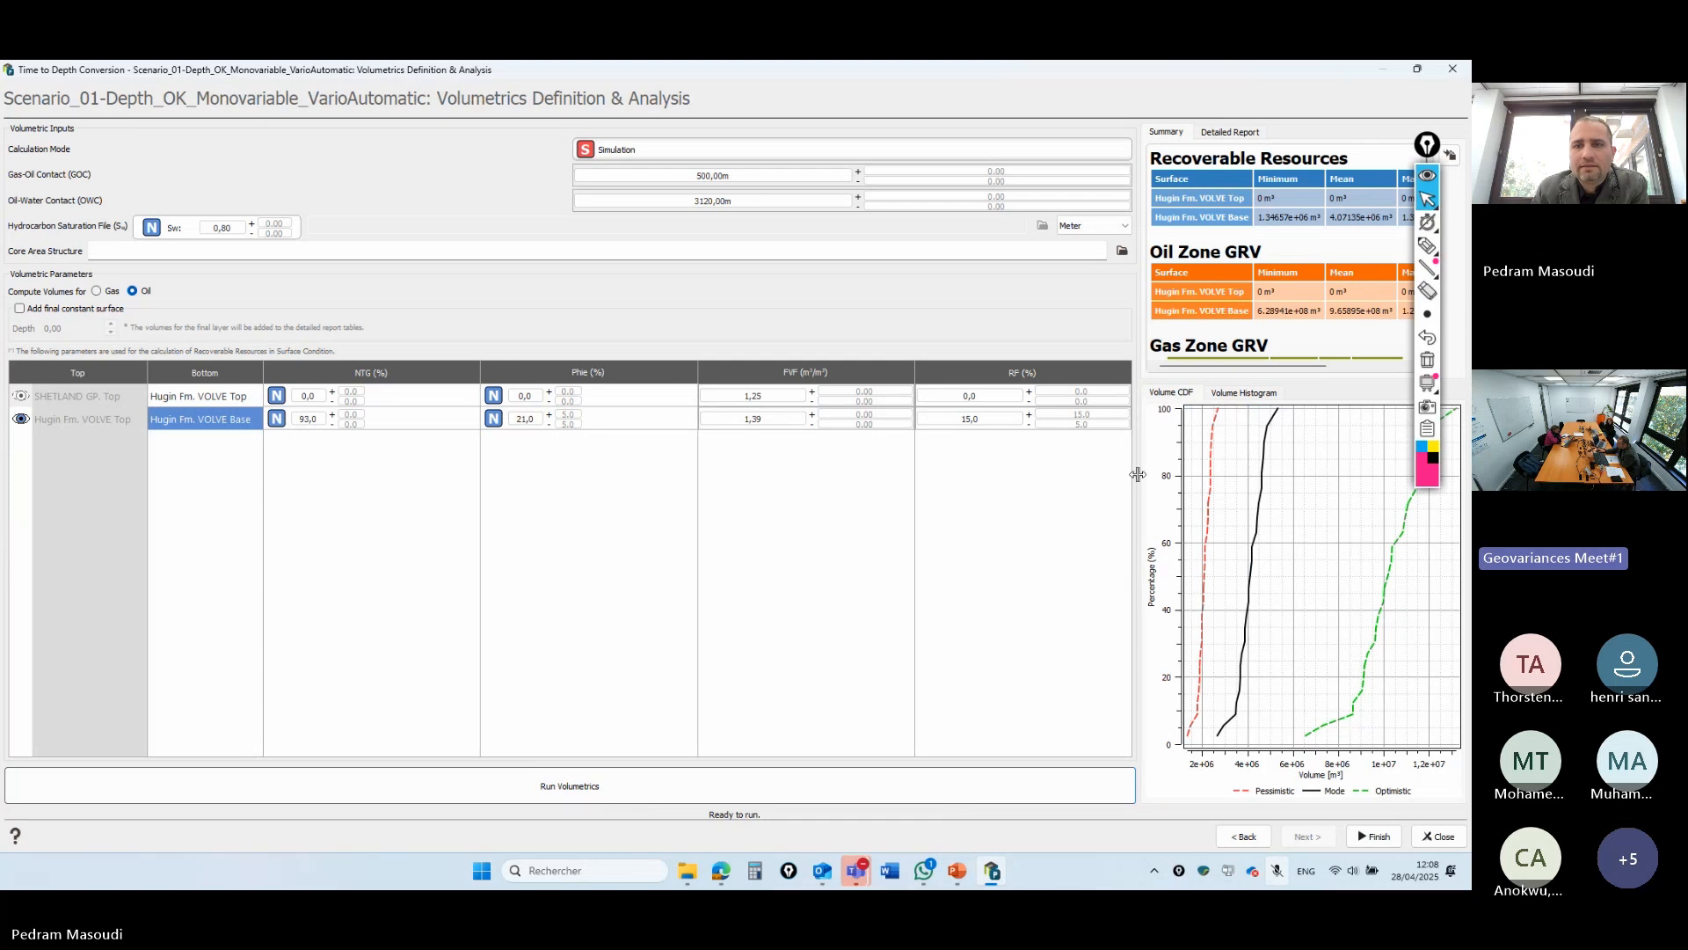
drag(1138, 474, 830, 479)
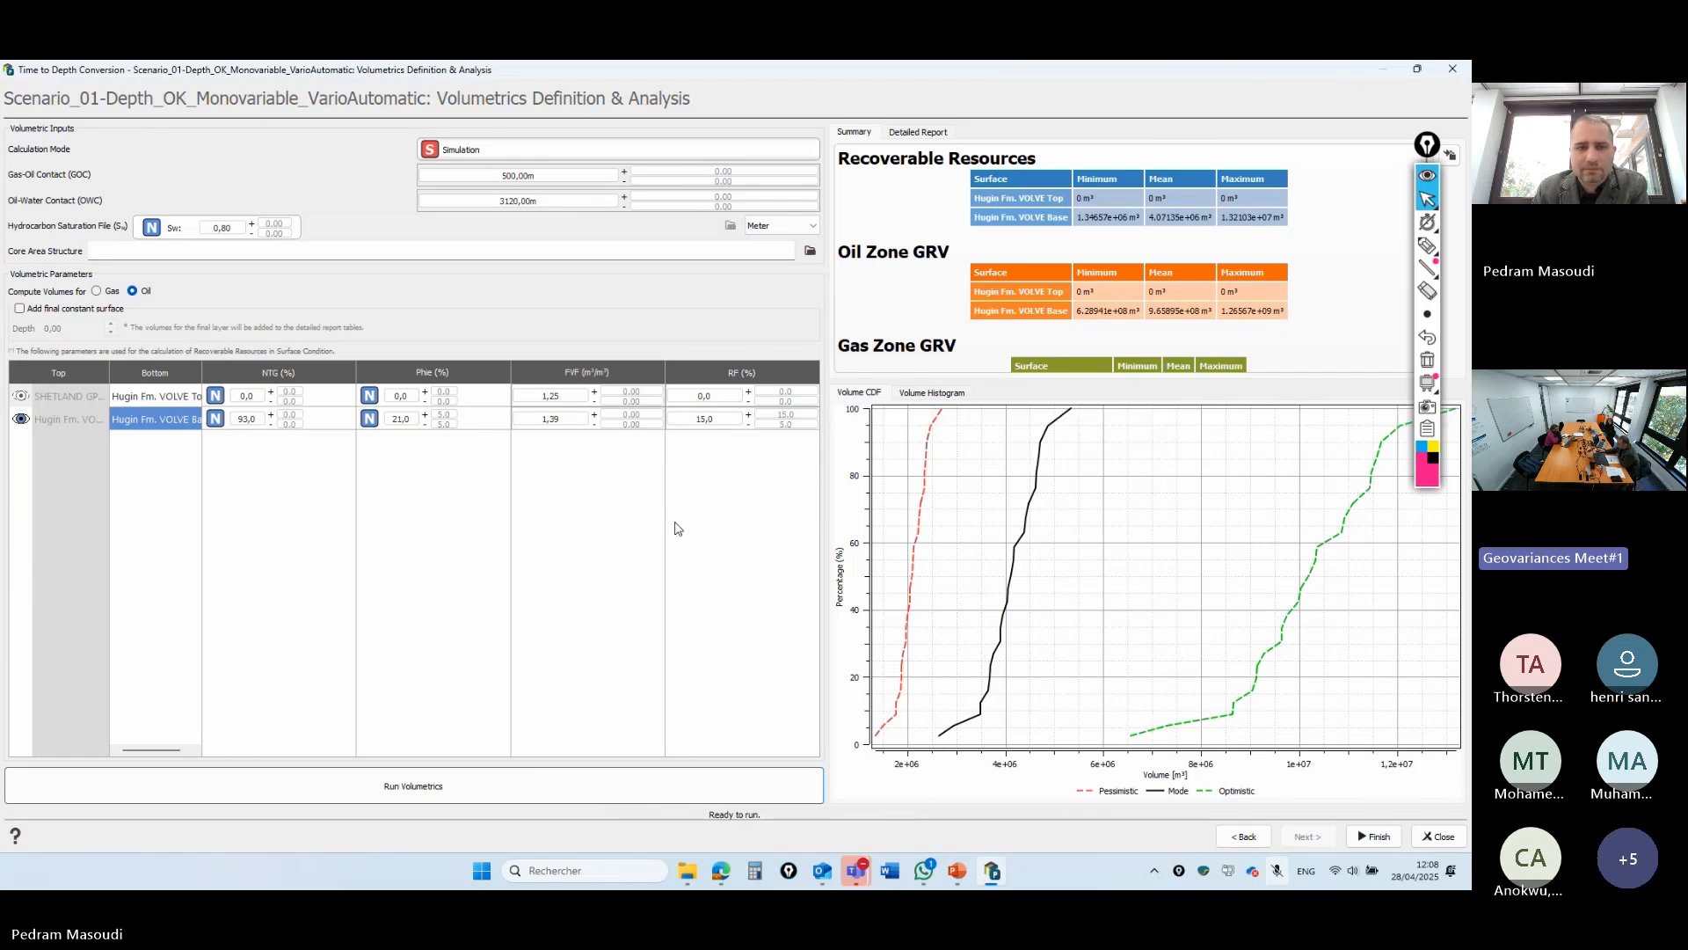
- Set the Hugin Base upper porosity uncertainty to 0 and rerun the volumetrics
click(446, 415)
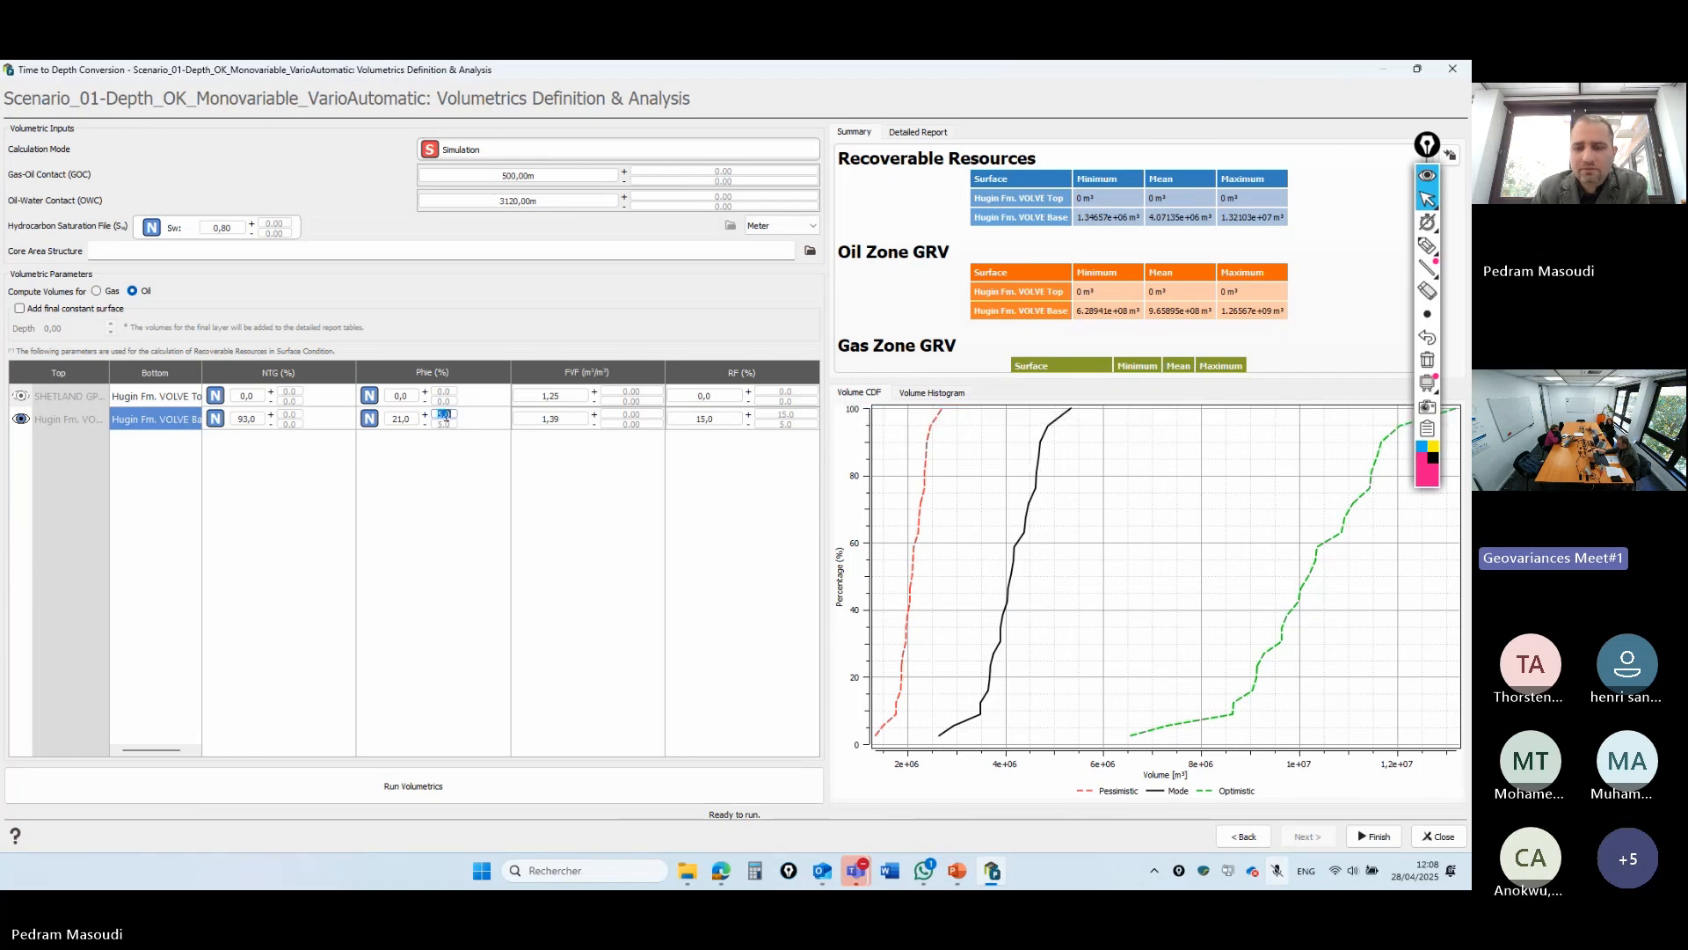
text(0)
click(441, 424)
click(677, 791)
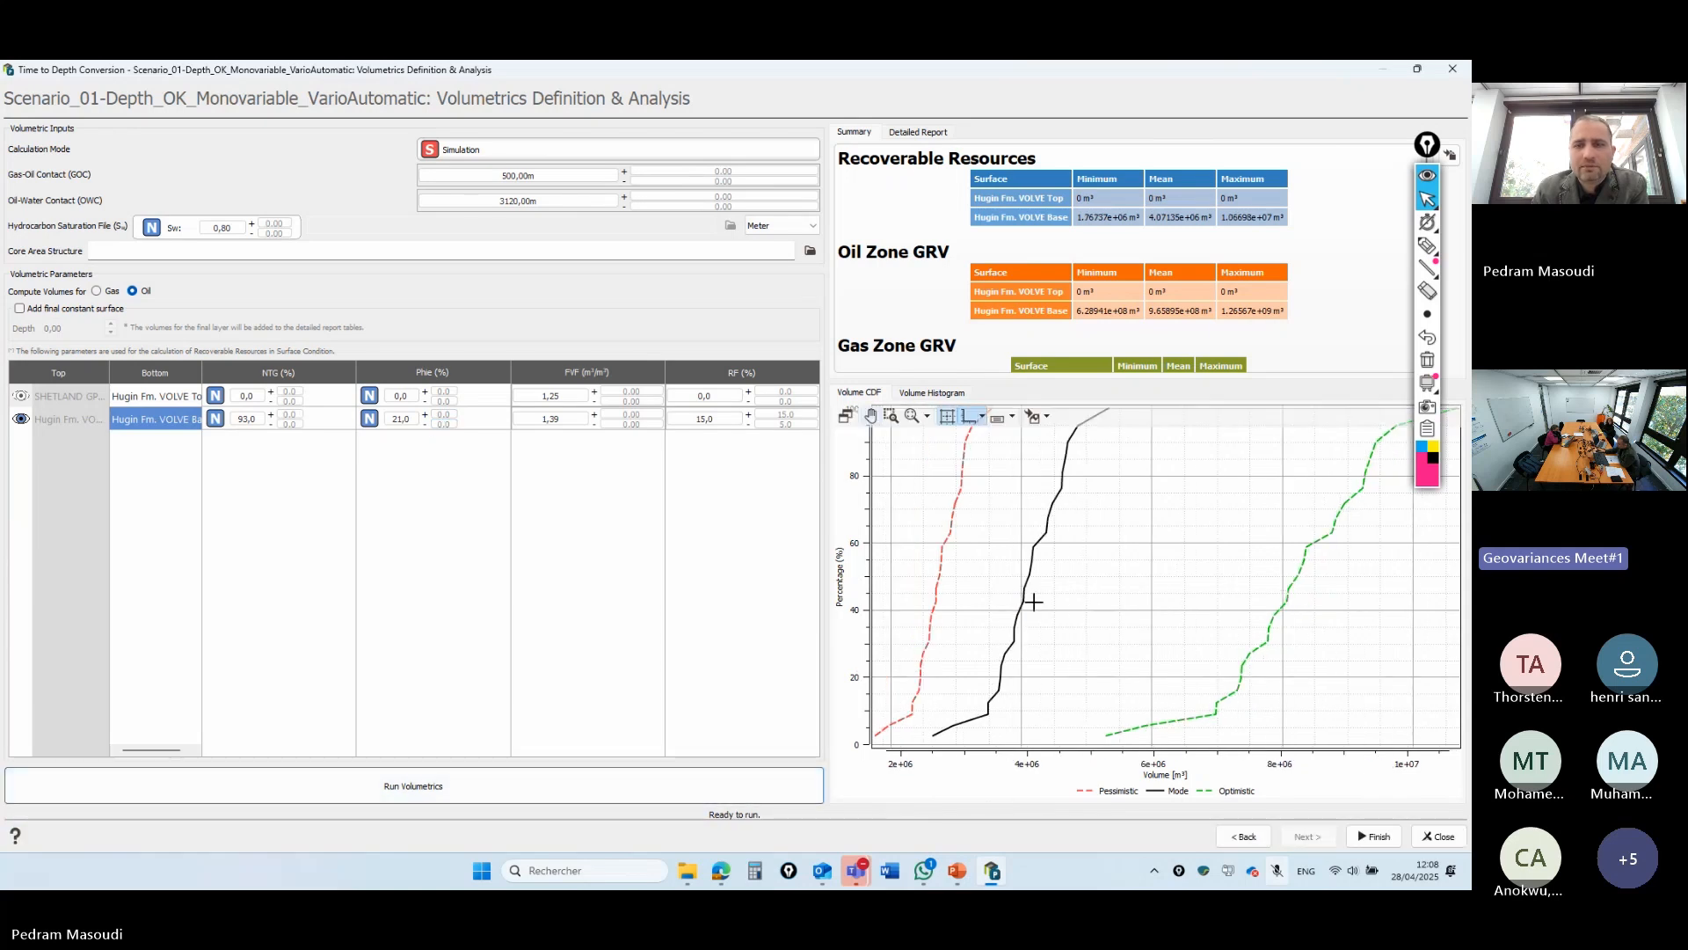
- Rerun volumetrics with RF + of 5, then 1, then close Isatis.neo for PowerPoint
double_click(792, 414)
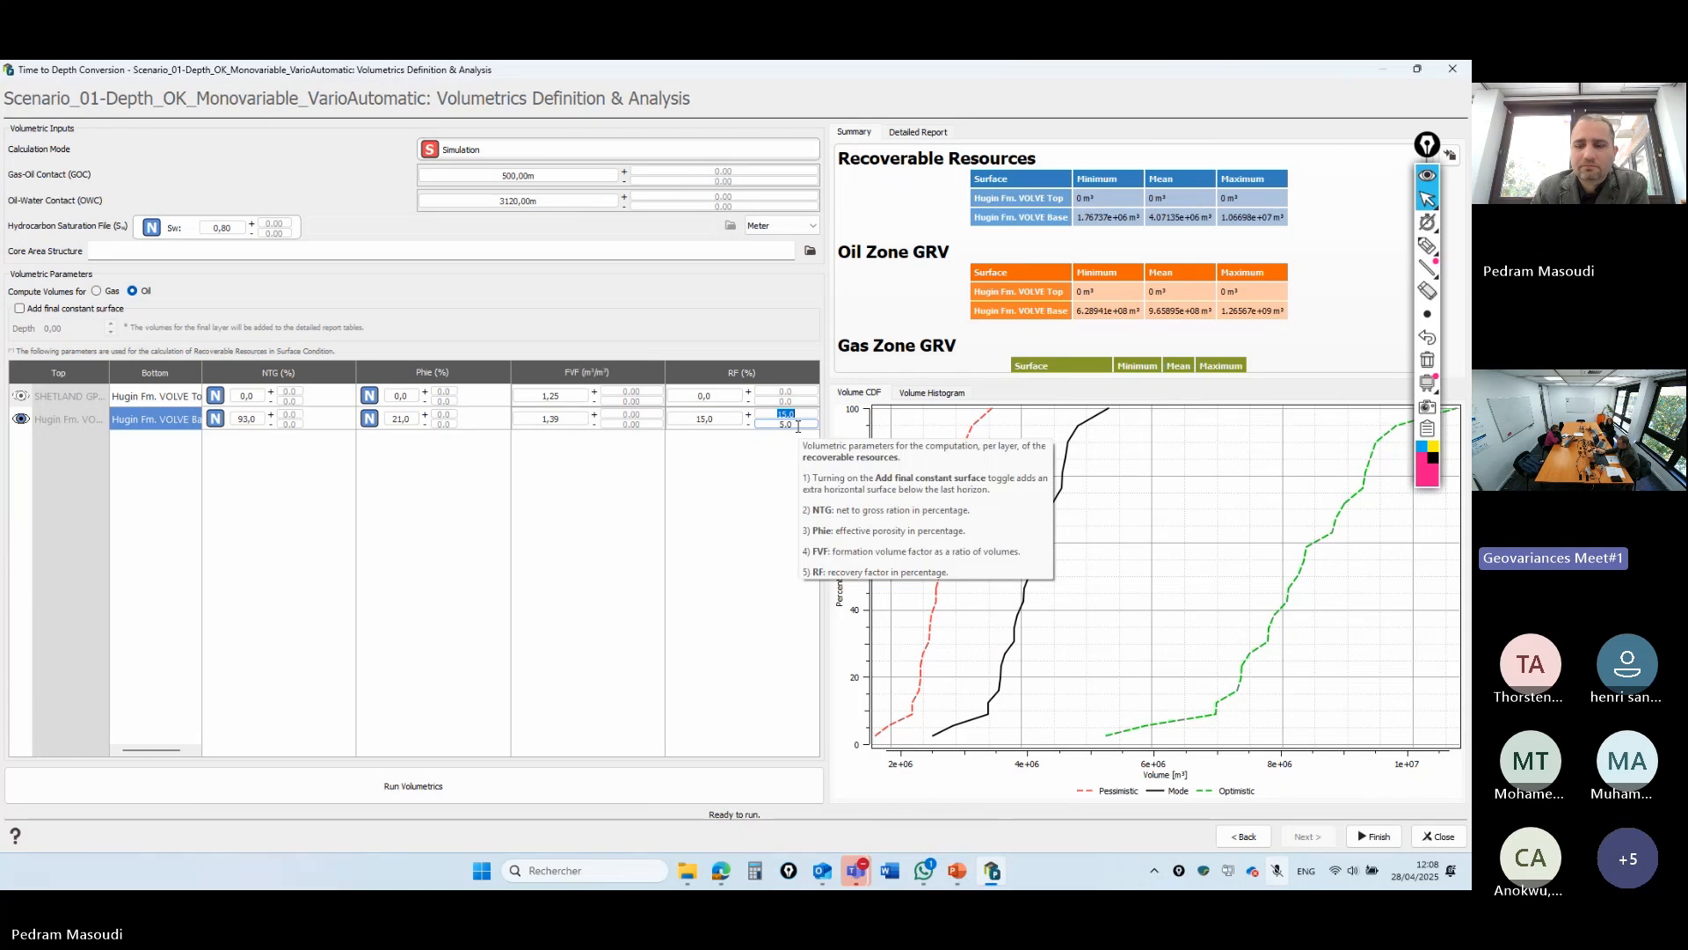
text(5)
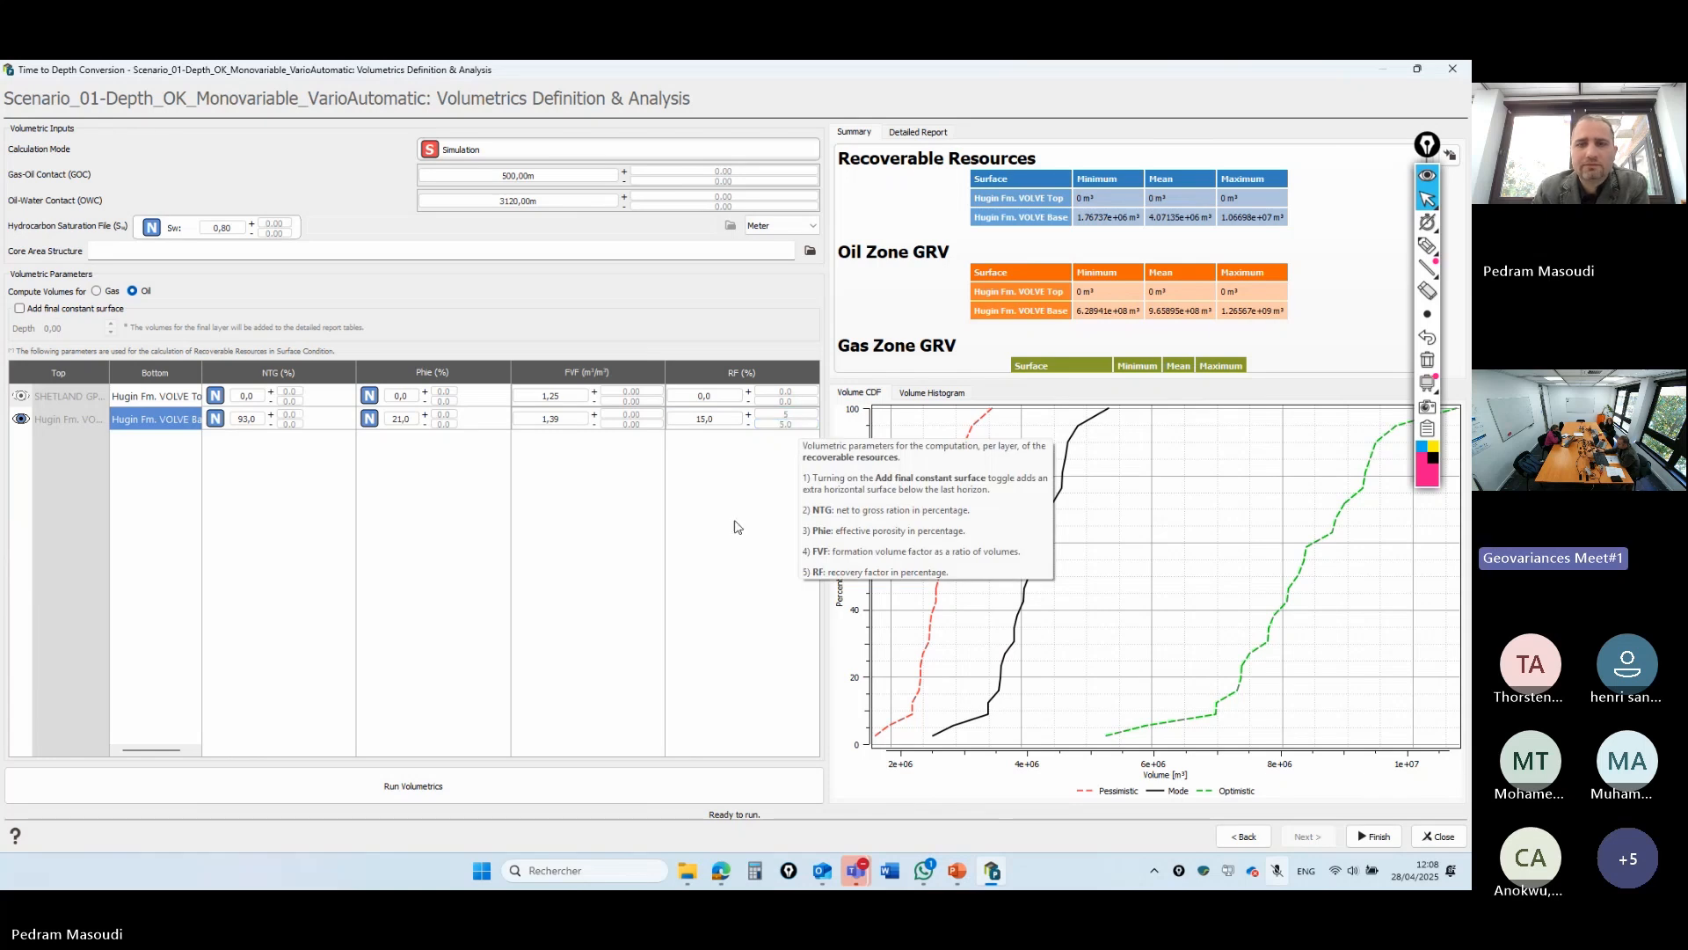
click(511, 785)
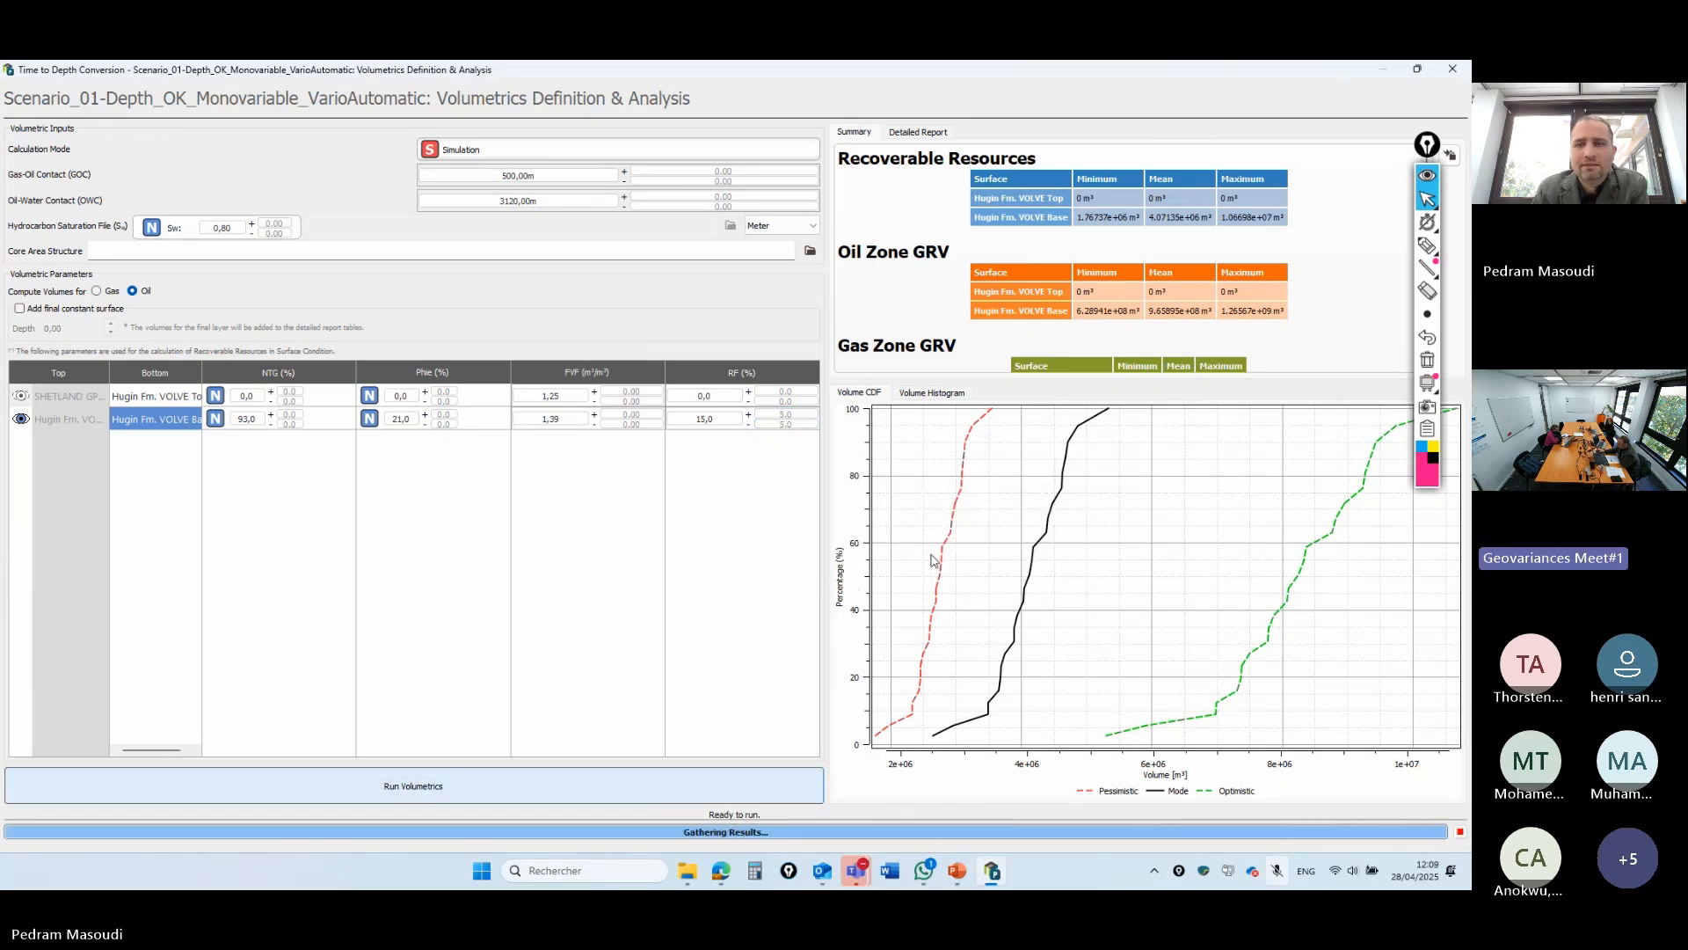
click(789, 413)
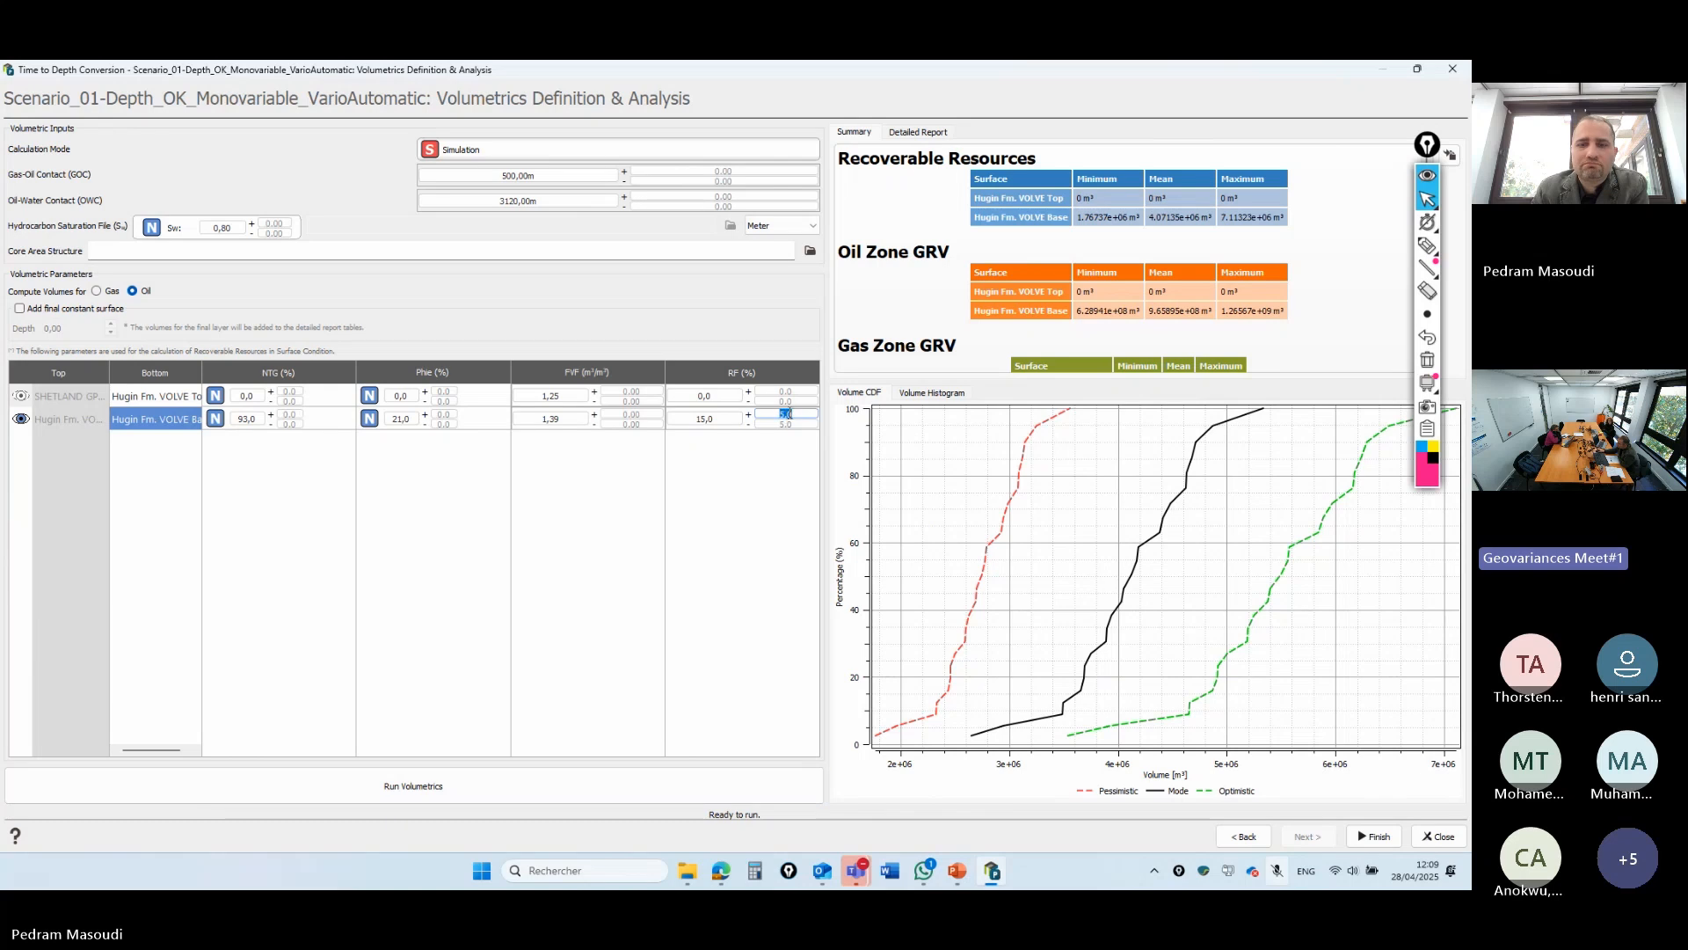
text(1)
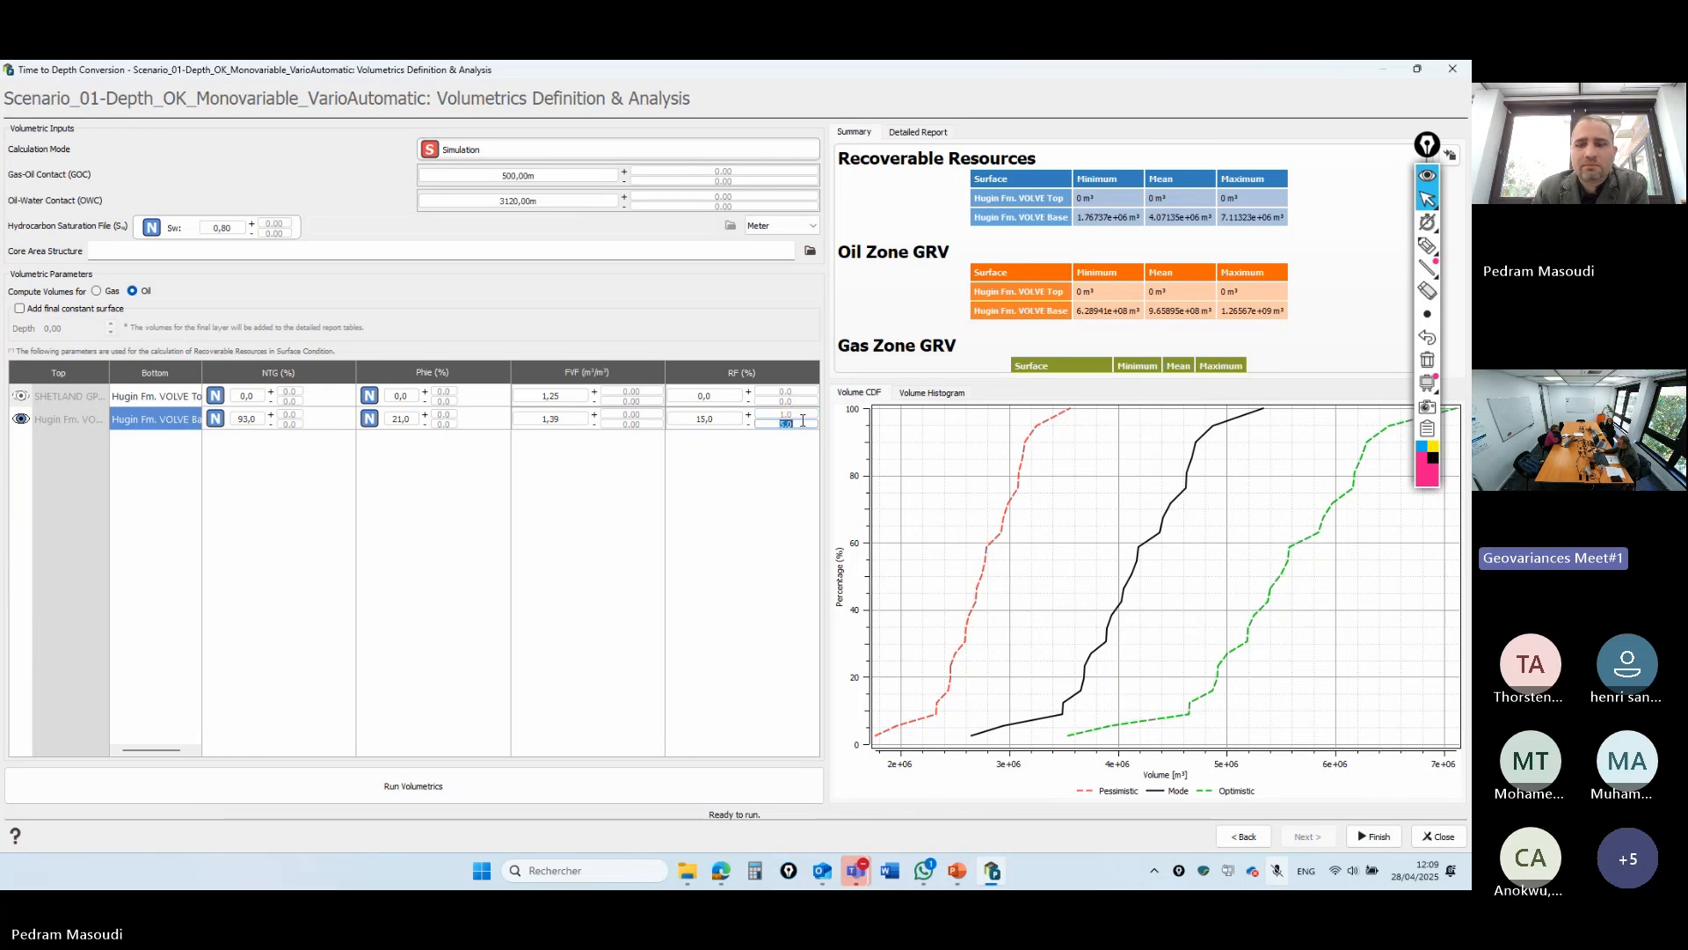
key(Return)
click(532, 792)
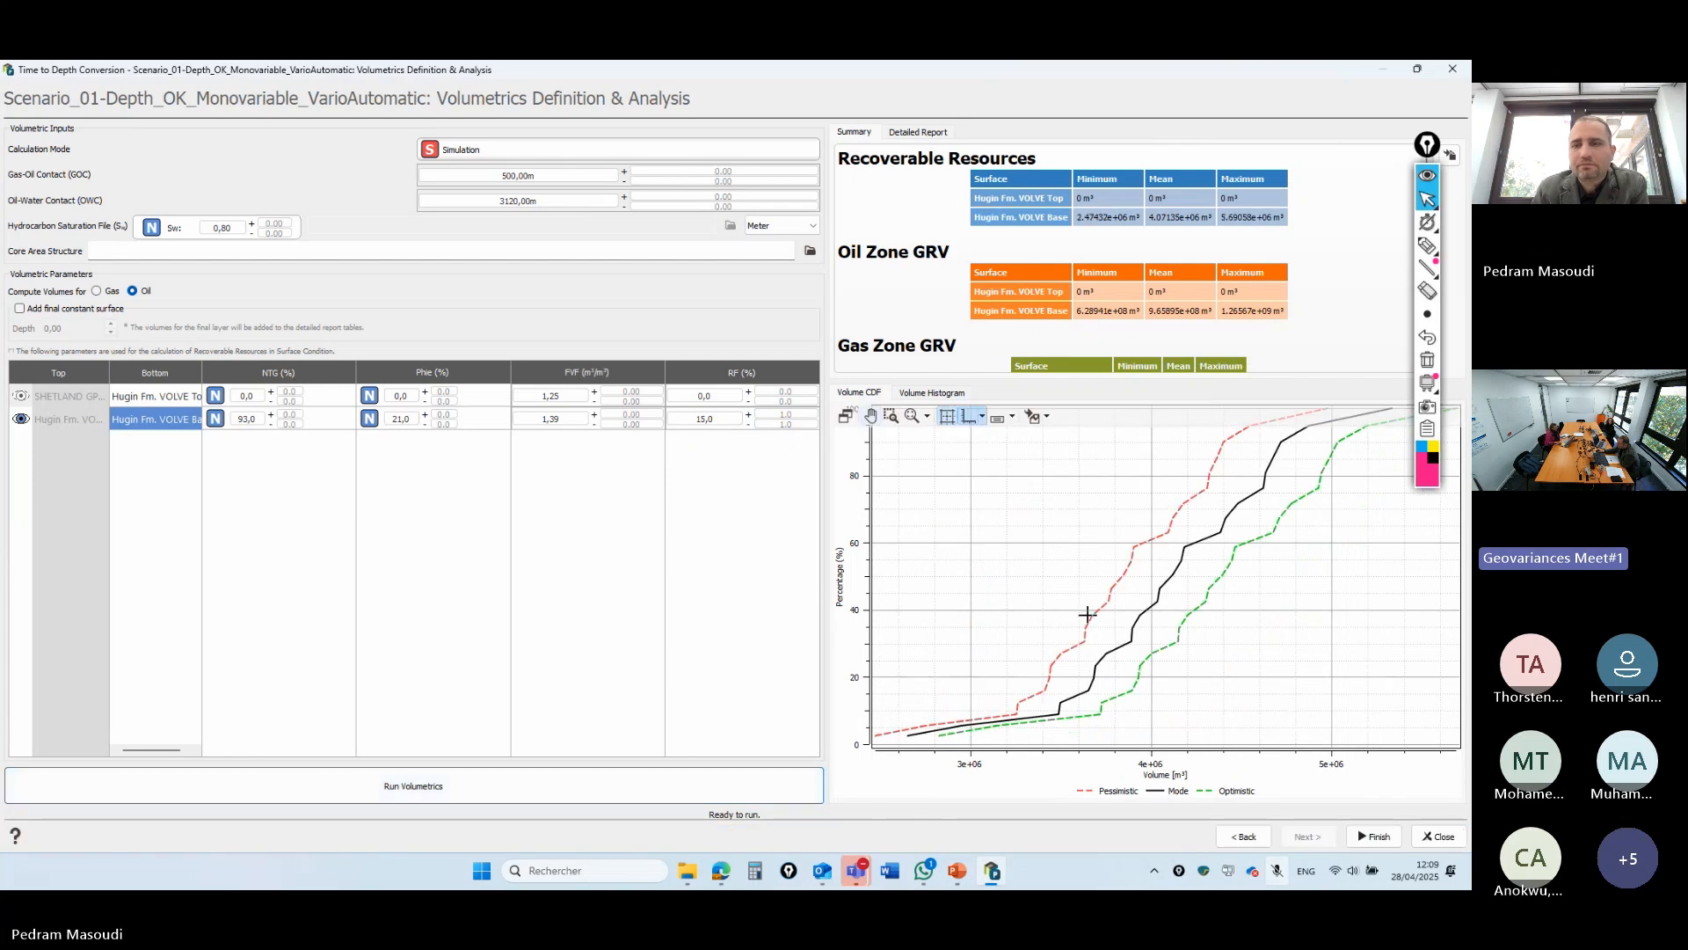
click(1455, 75)
click(958, 871)
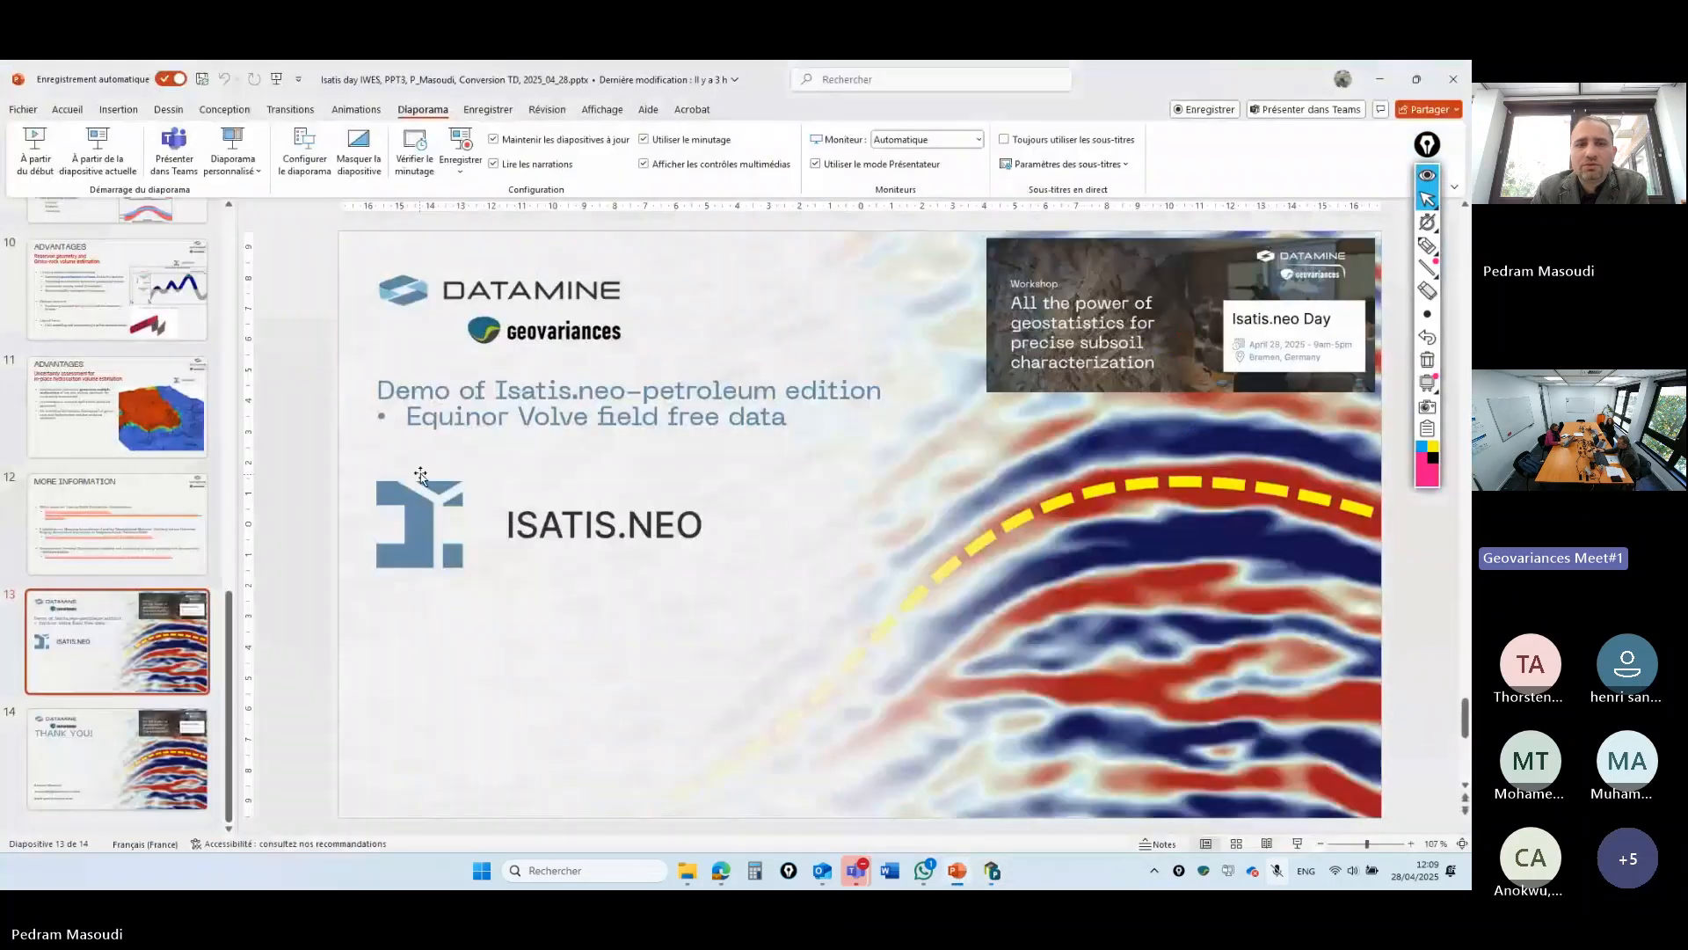
- Start the slideshow, swap presenter view and slides, and advance to THANK YOU!
click(1298, 845)
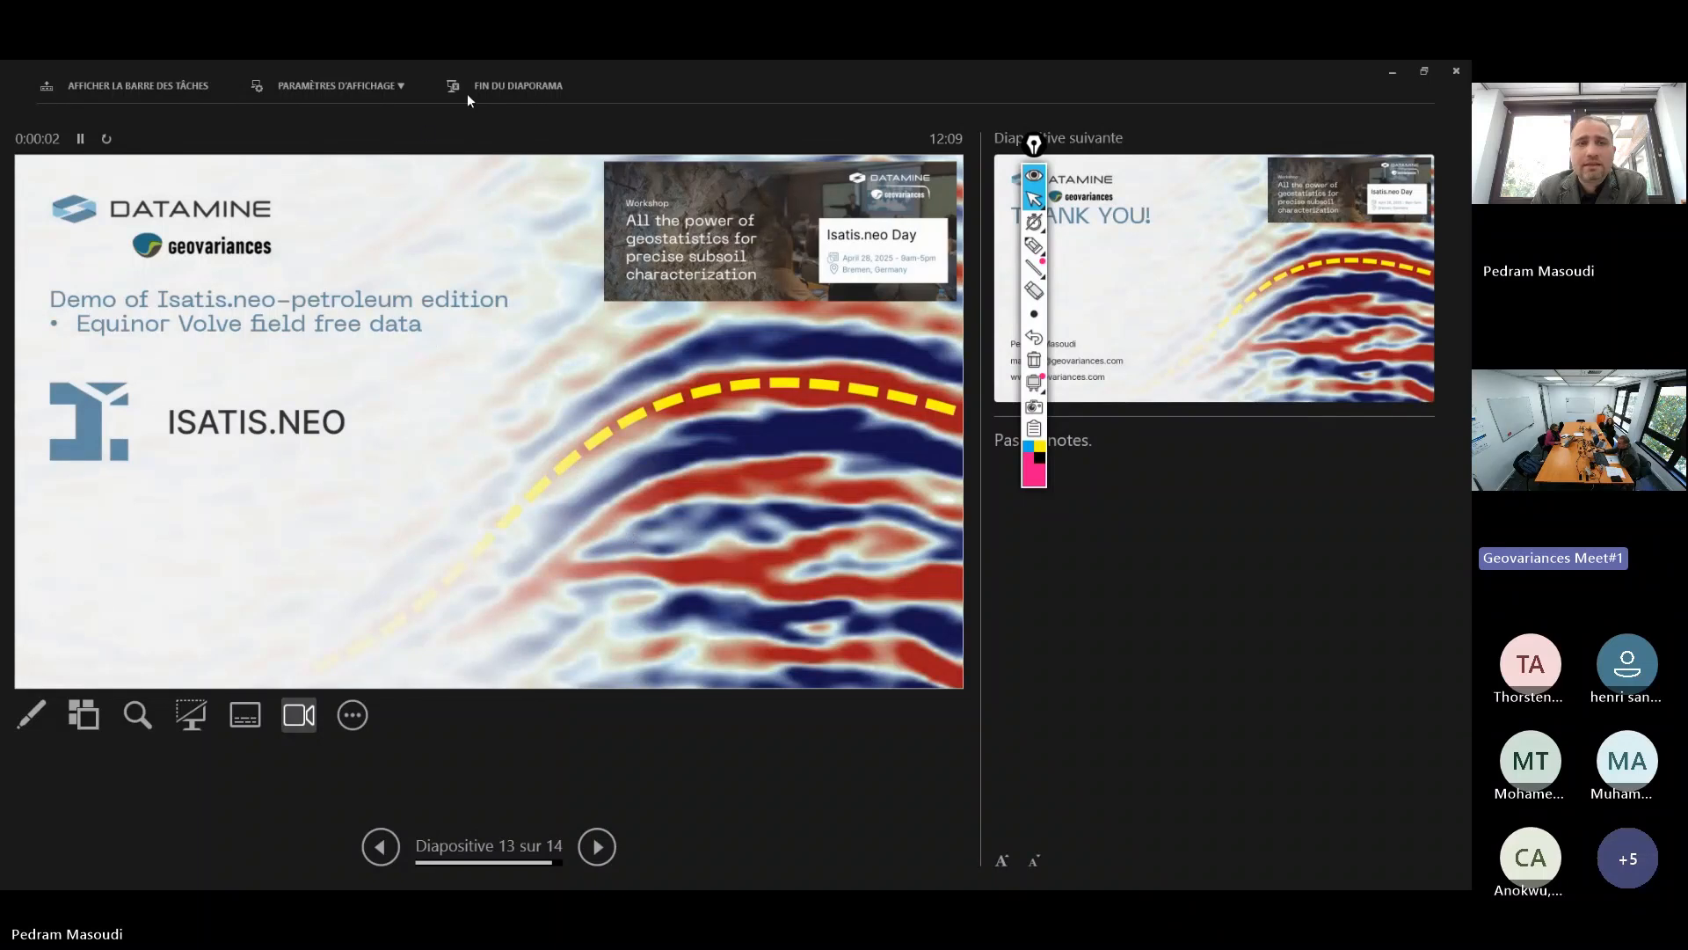
click(341, 85)
click(413, 124)
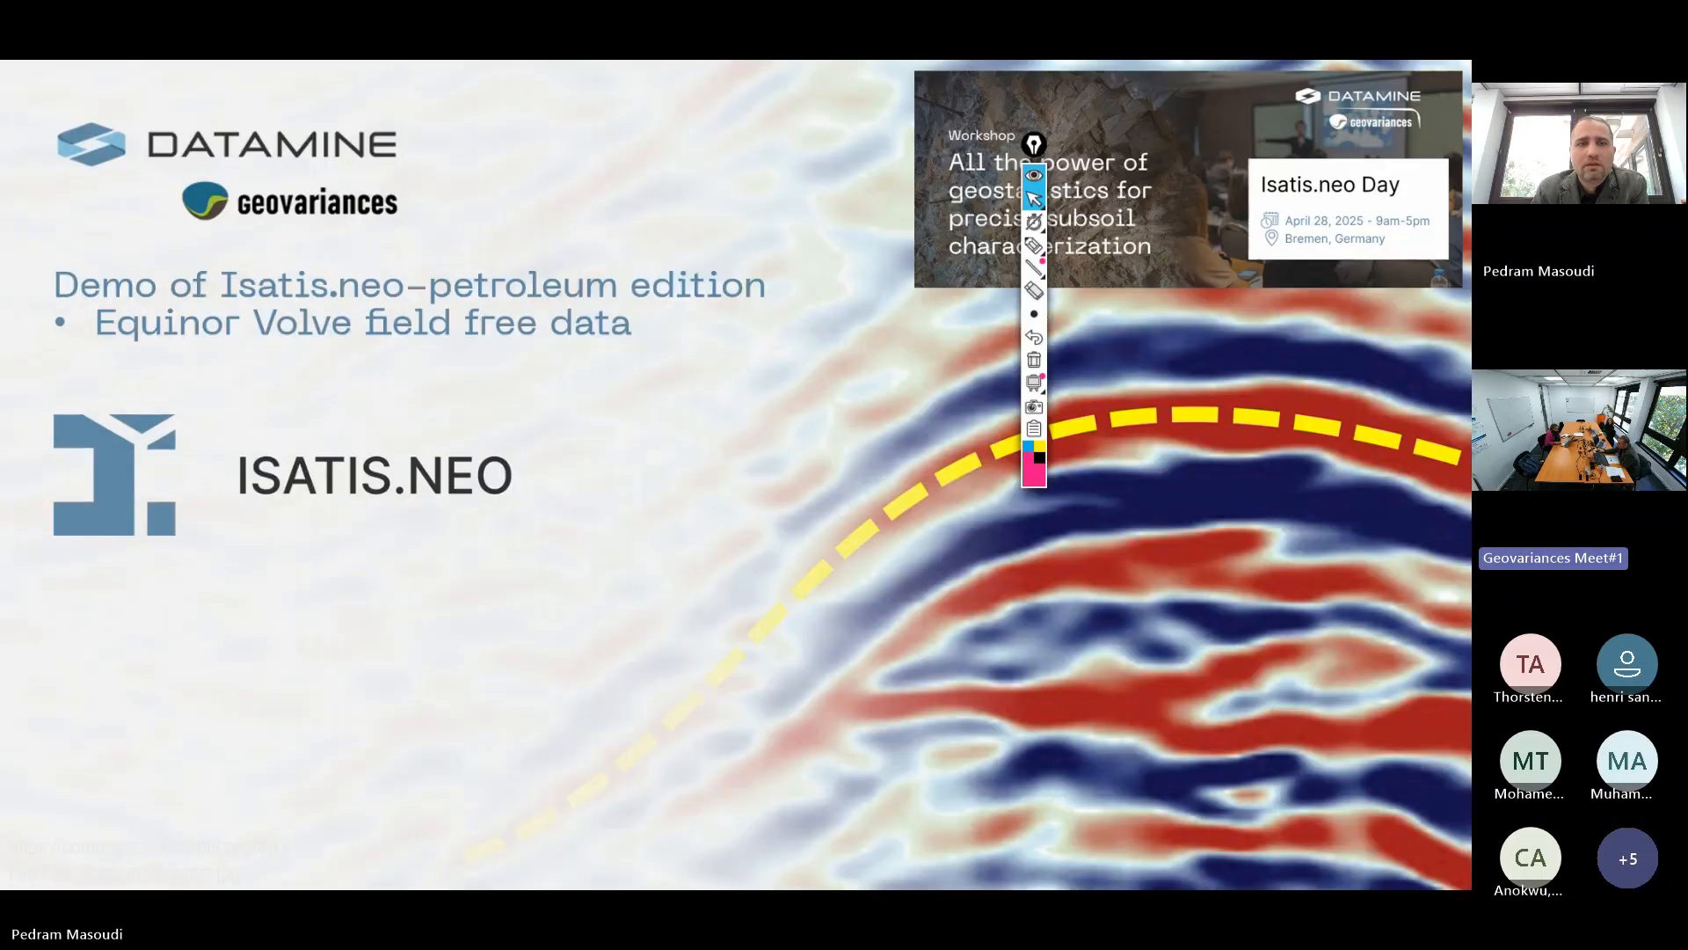
click(506, 488)
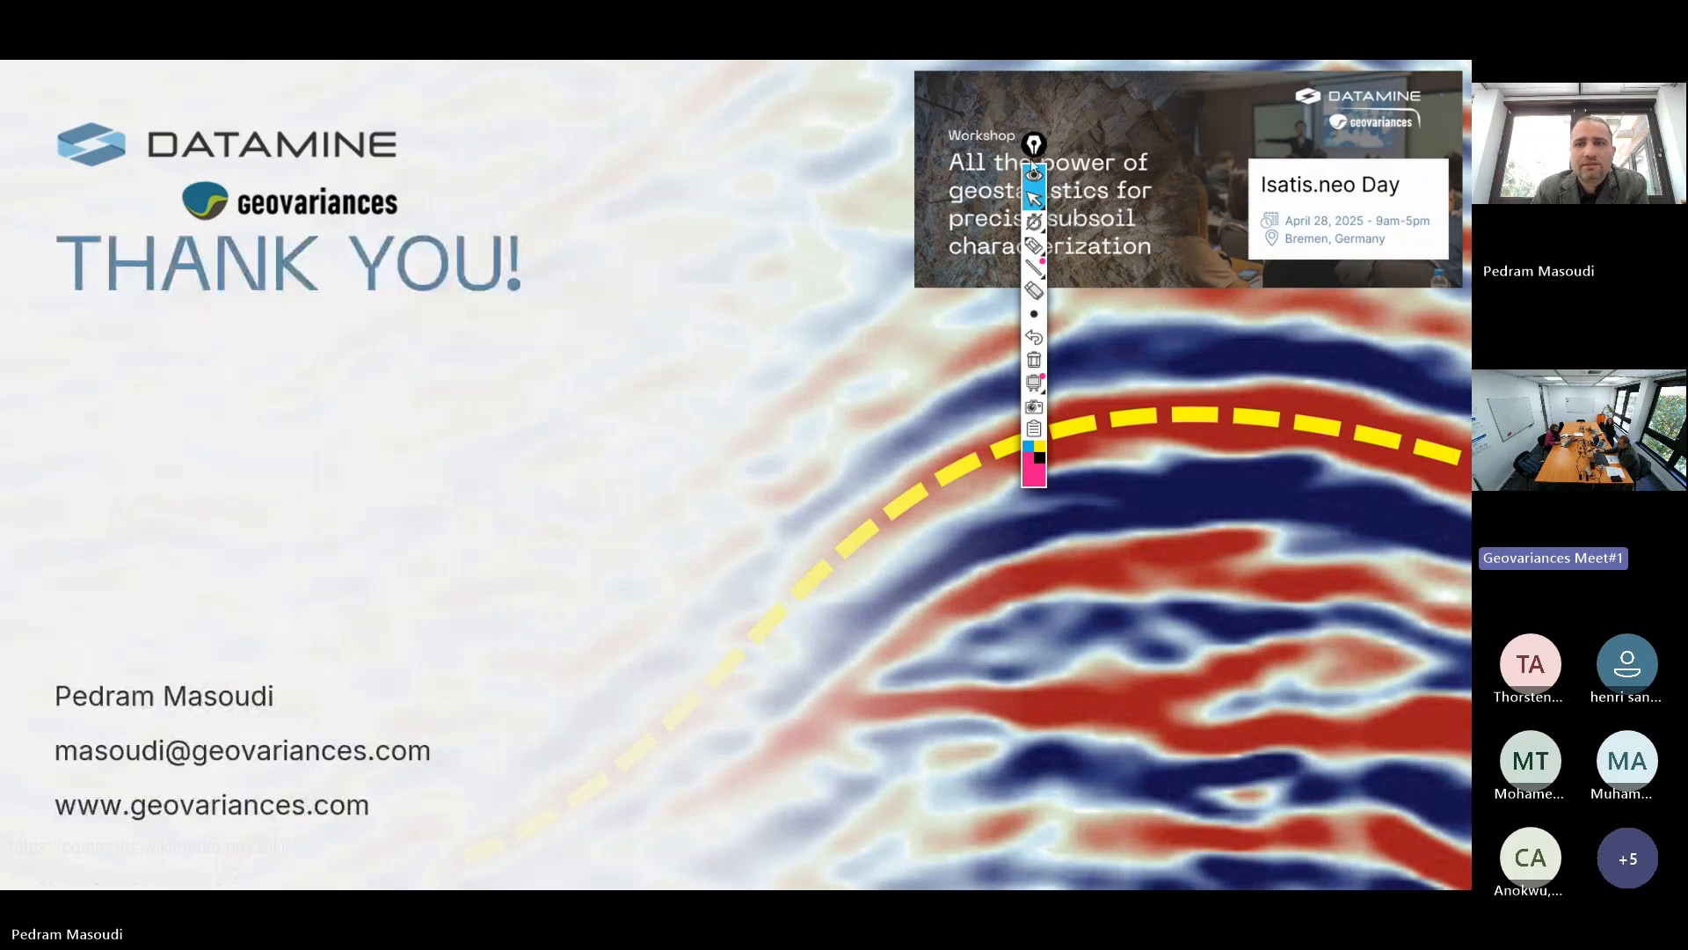
- Move the annotation overlay off the title and turn on the laser pointer
mouse_move(1032, 163)
mouse_down()
mouse_move(1232, 393)
mouse_move(1407, 416)
mouse_up()
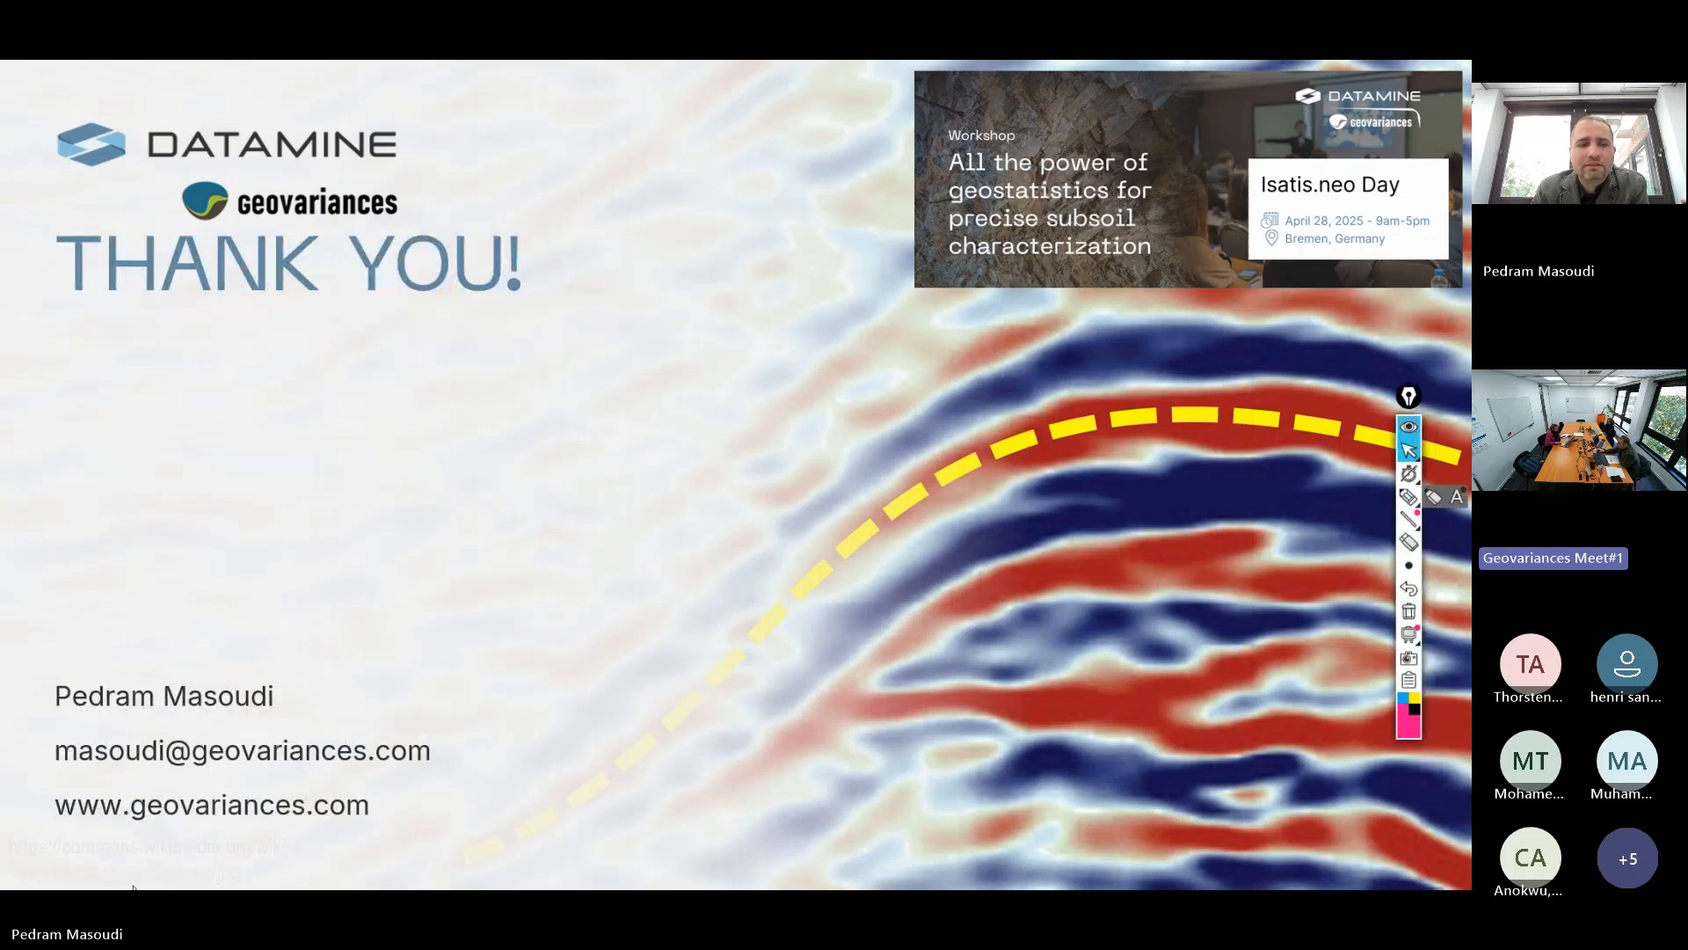
click(72, 873)
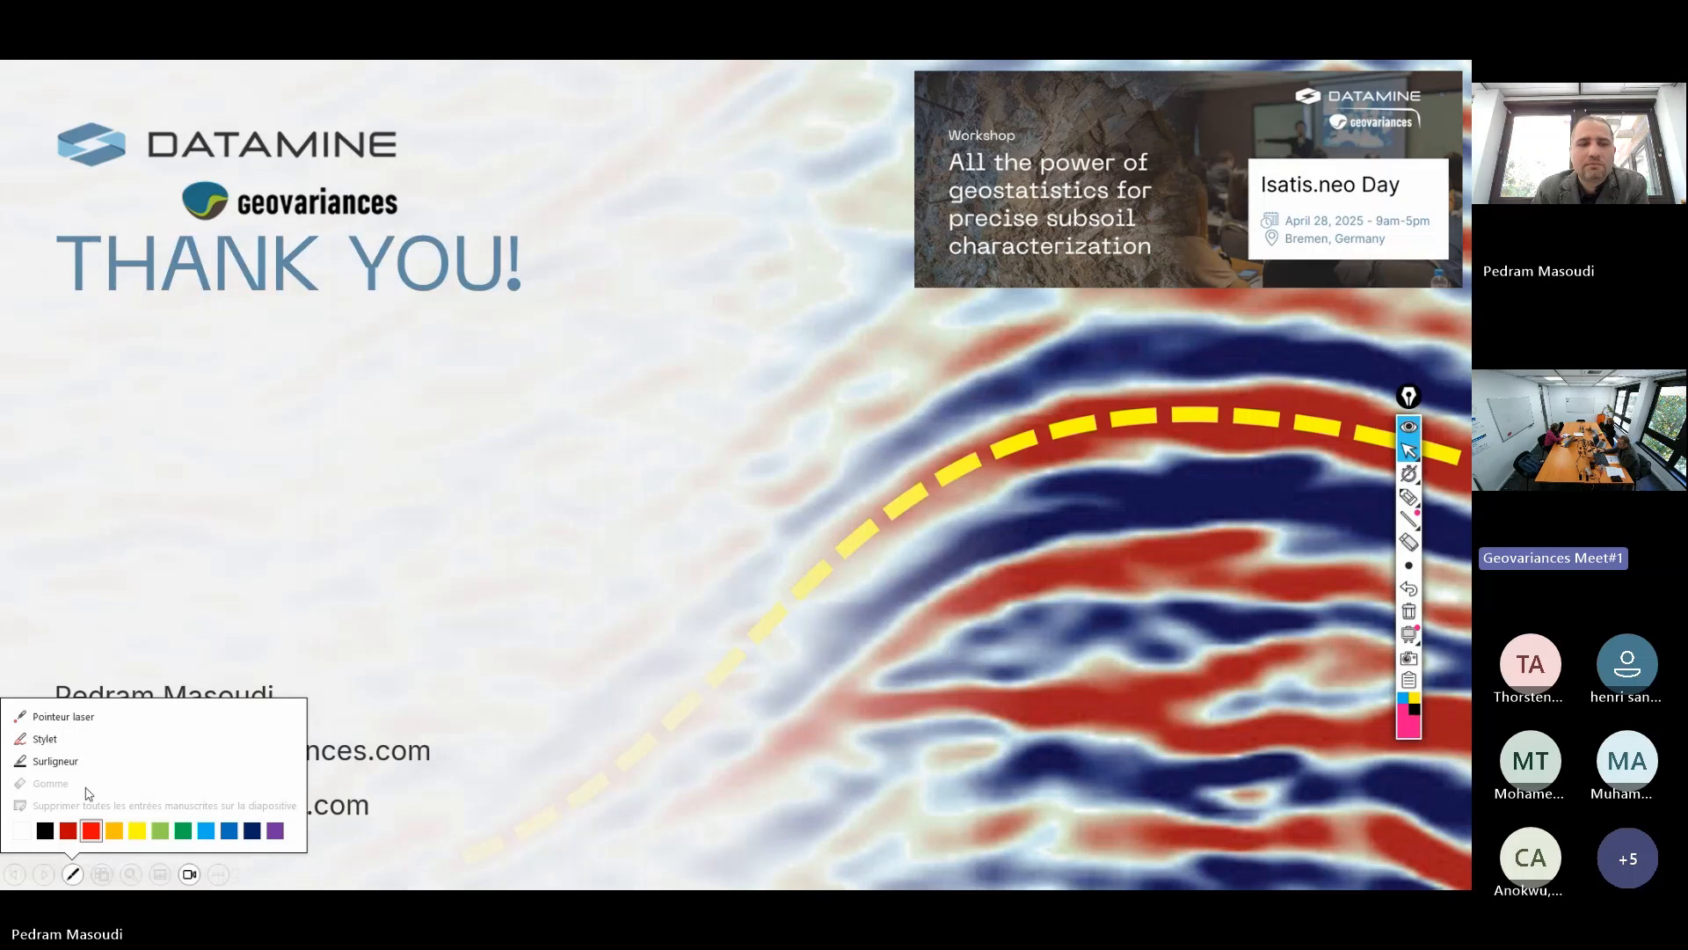
click(82, 722)
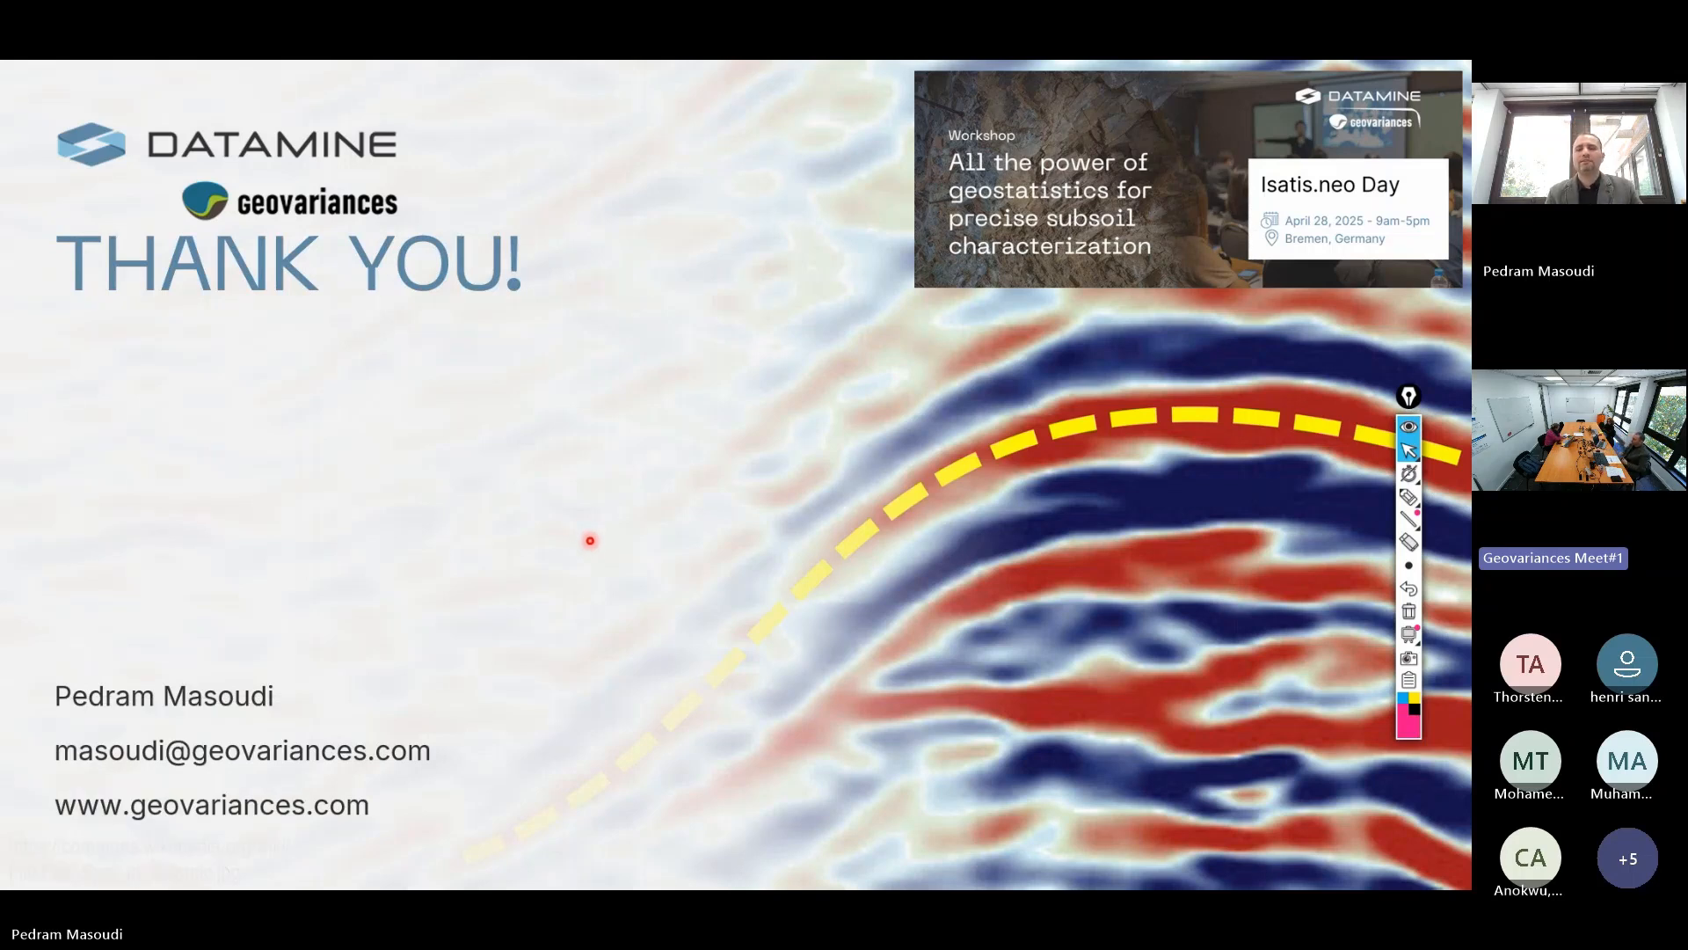